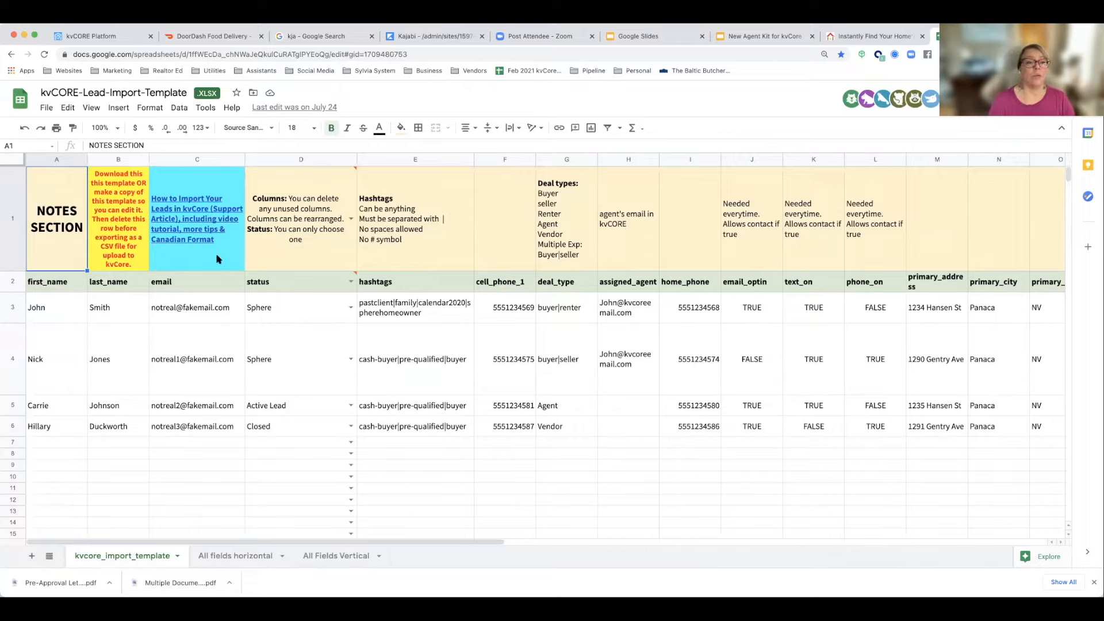
Step: Look at the file formats offered for downloading the lead import template, without downloading it
click(46, 108)
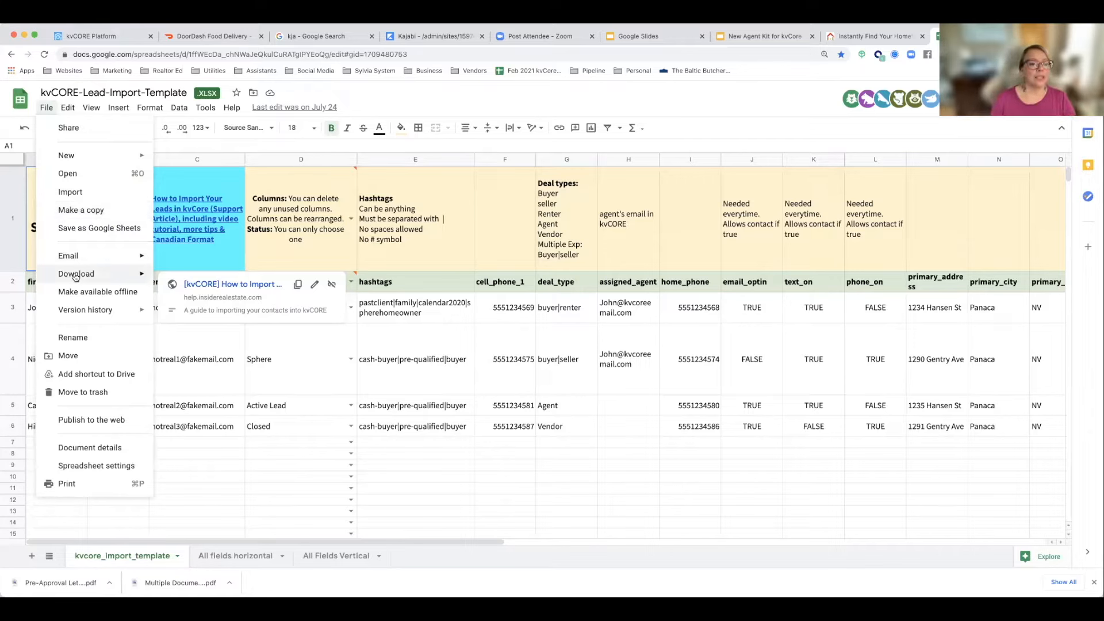
mouse_move(75, 276)
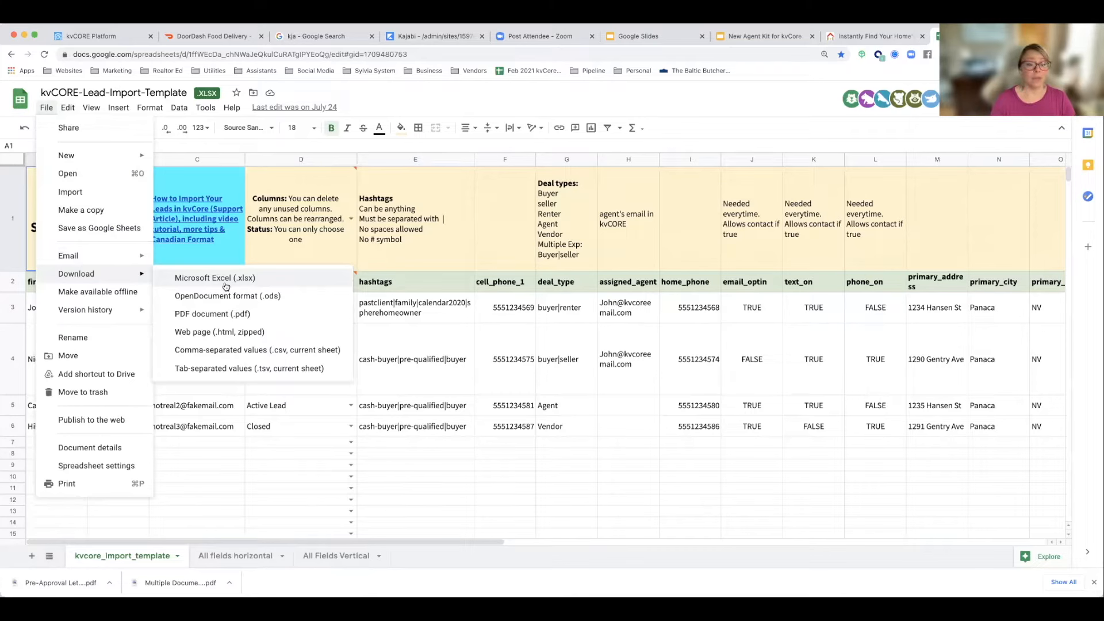
click(290, 425)
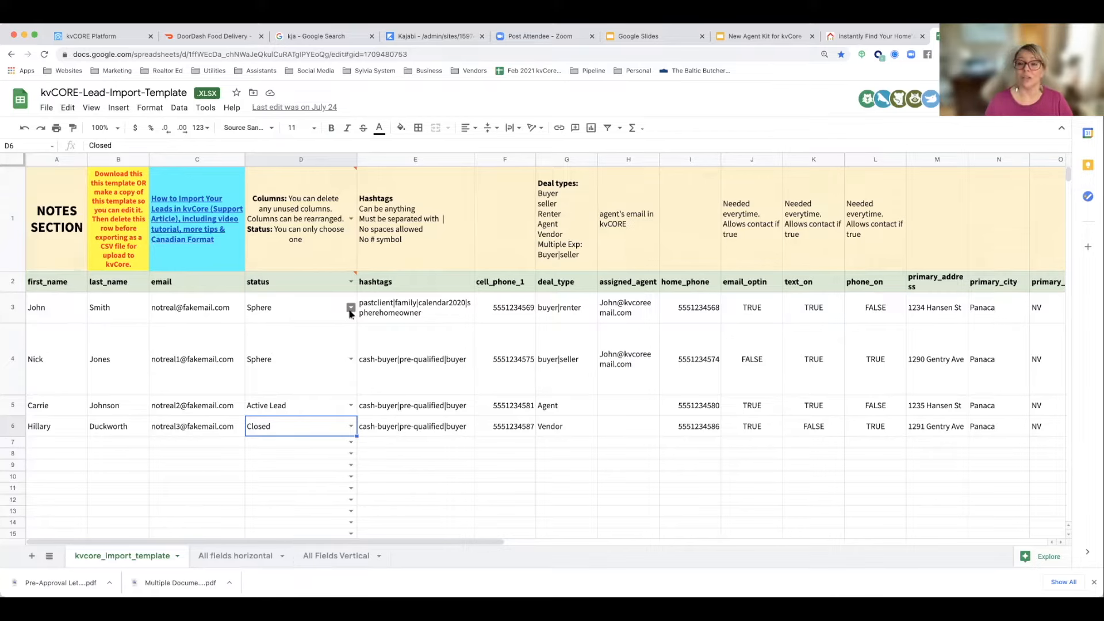
Step: Review the status choices available for the first sample lead, keeping its current status
click(319, 315)
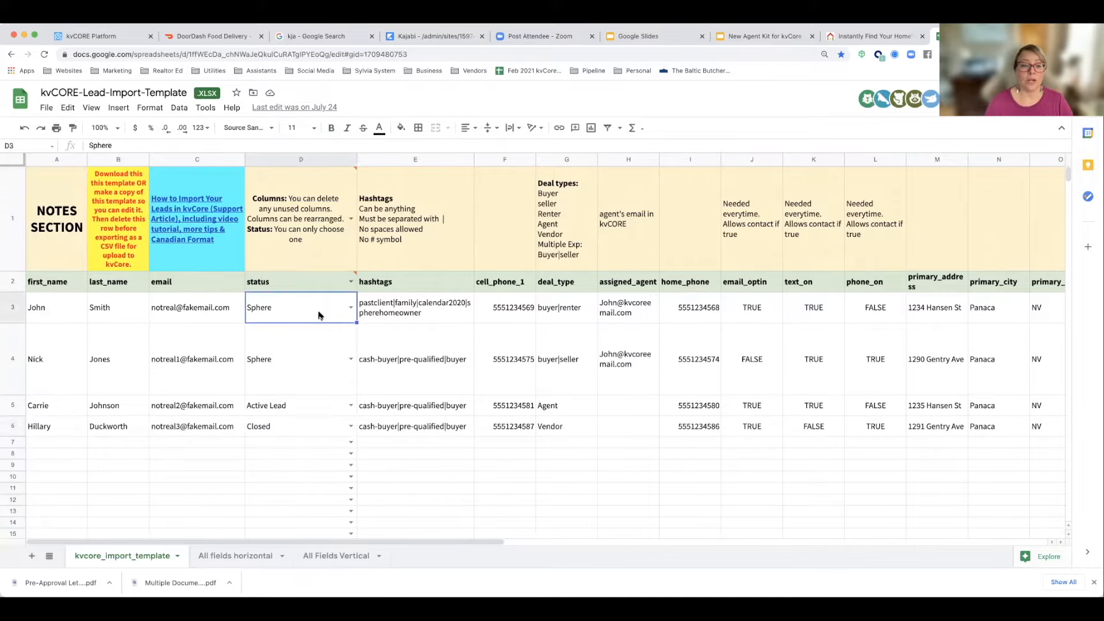
click(350, 312)
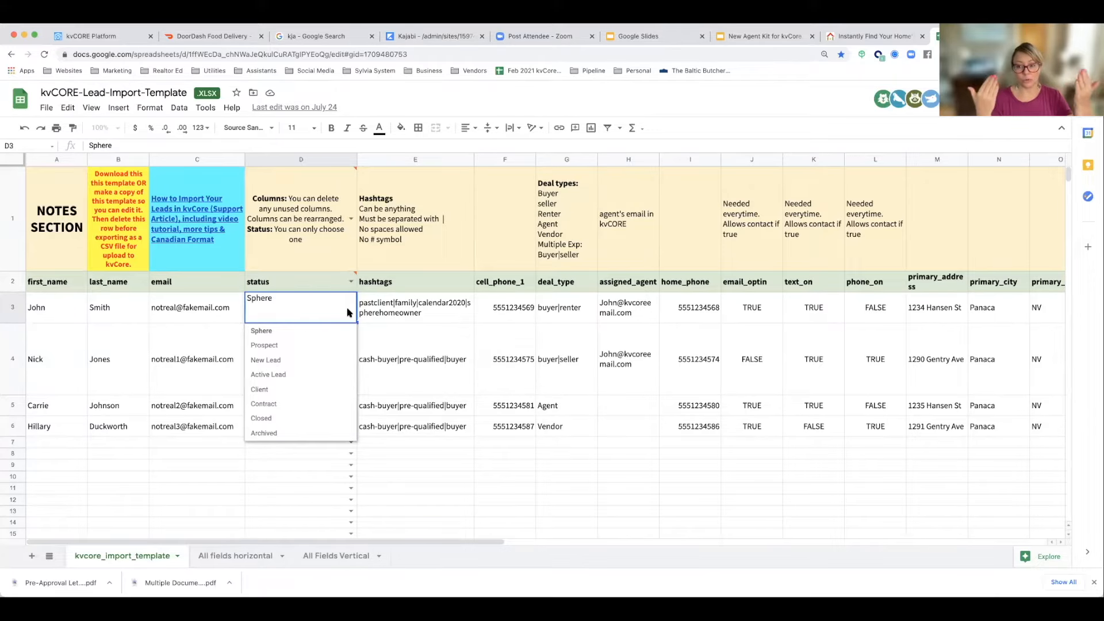
click(234, 321)
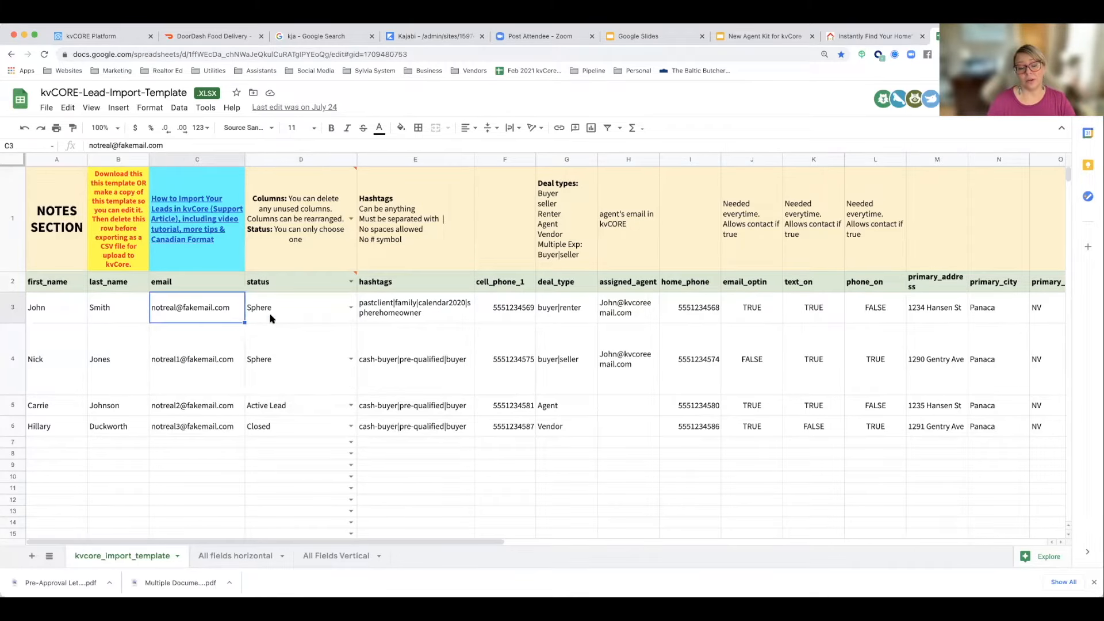
click(270, 318)
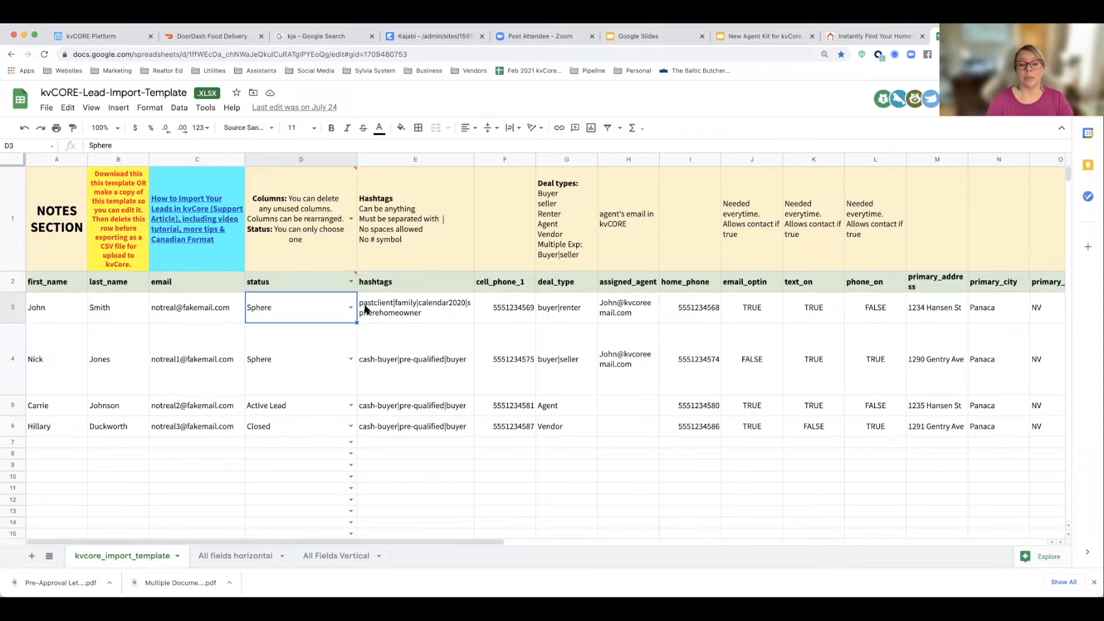
Step: Select the first sample lead's hashtags cell and zoom in on the page to enlarge the sheet
click(398, 315)
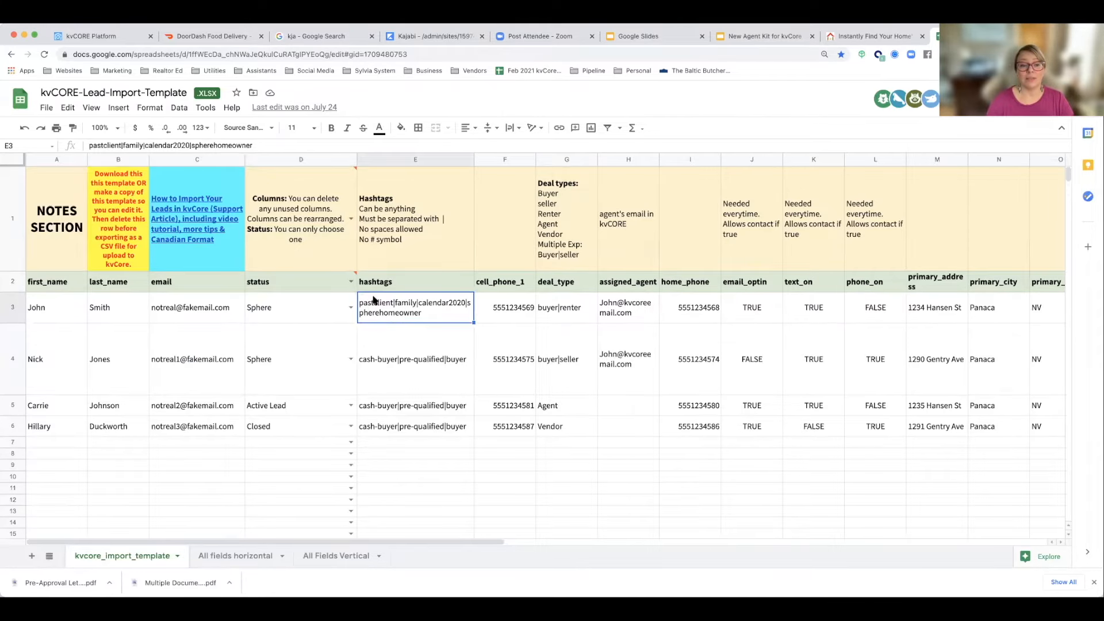
click(84, 11)
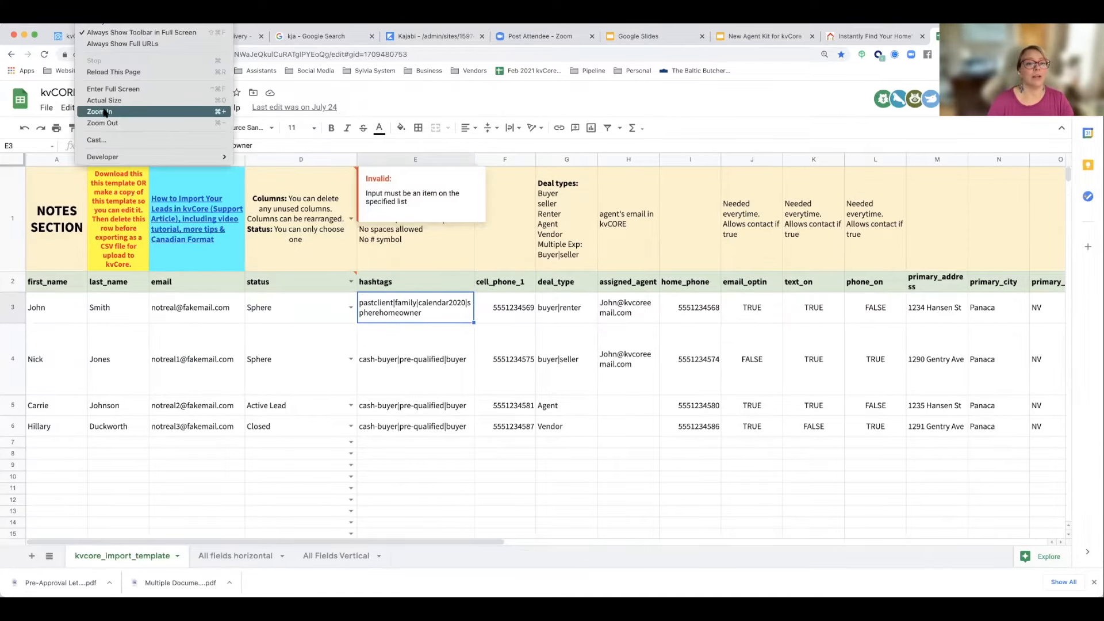
click(104, 111)
click(795, 73)
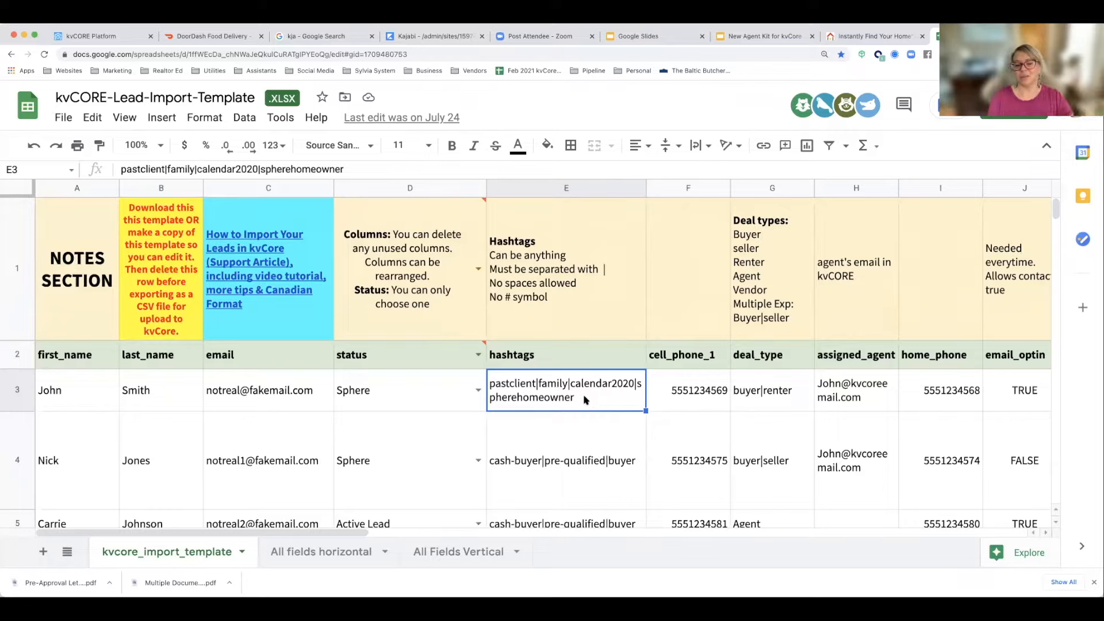
Step: Examine the cell_phone_1 and deal_type entries of the sample leads and the deal types note in row 1
click(673, 409)
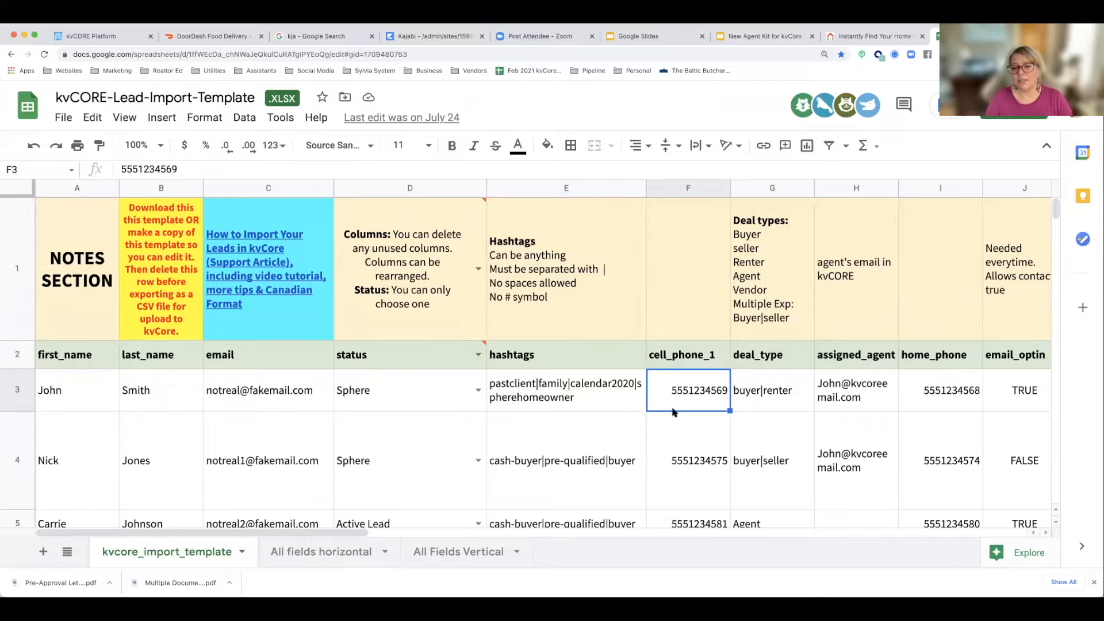
key(Right)
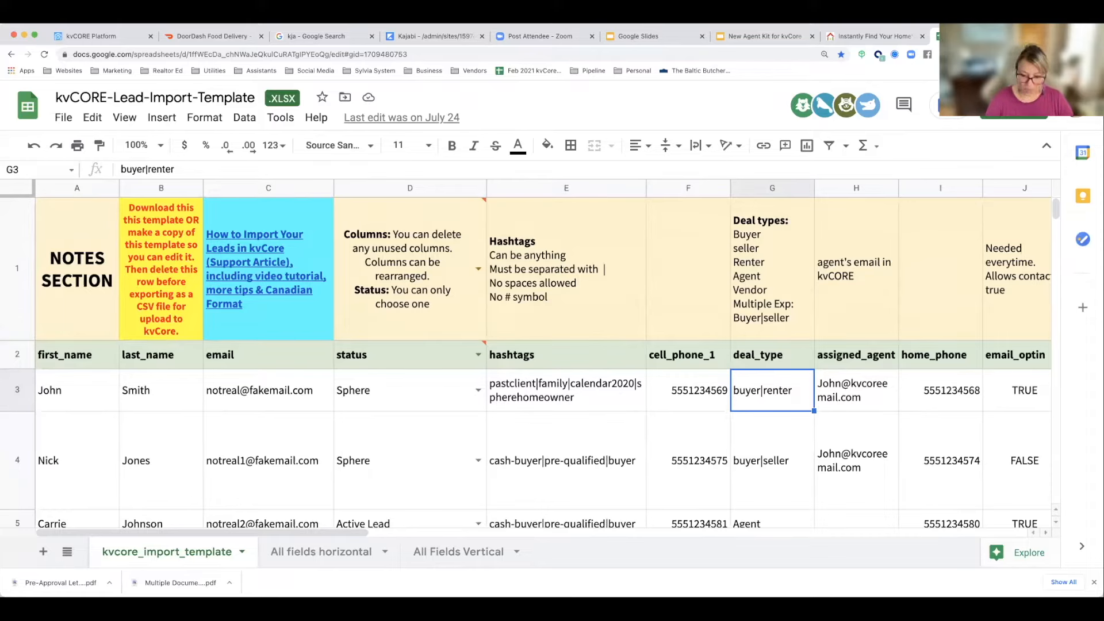
click(772, 461)
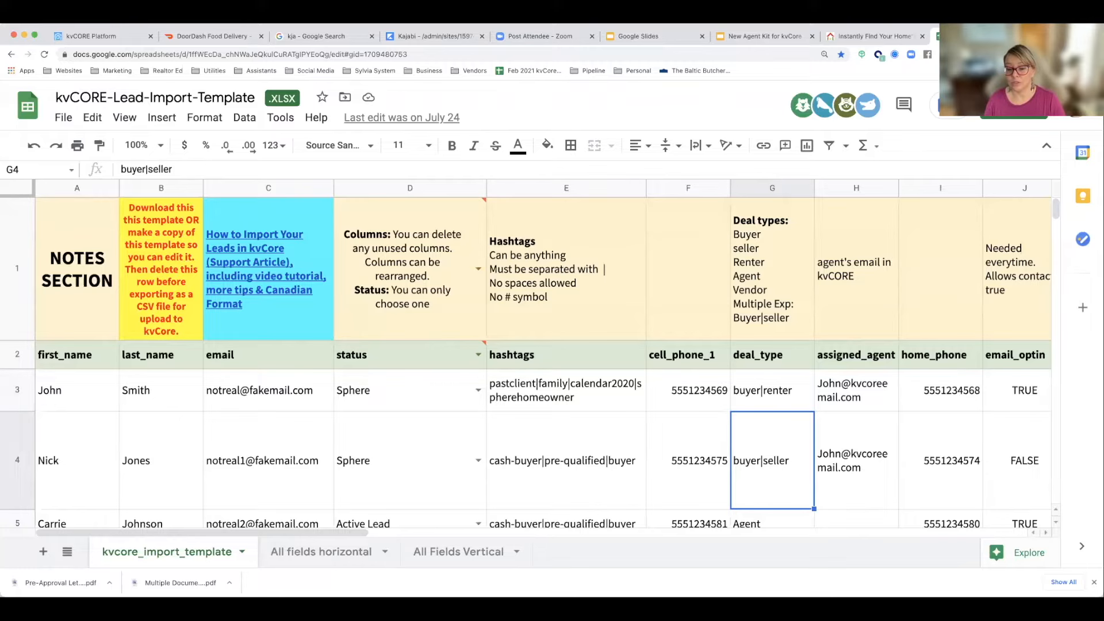
key(Down)
key(Down)
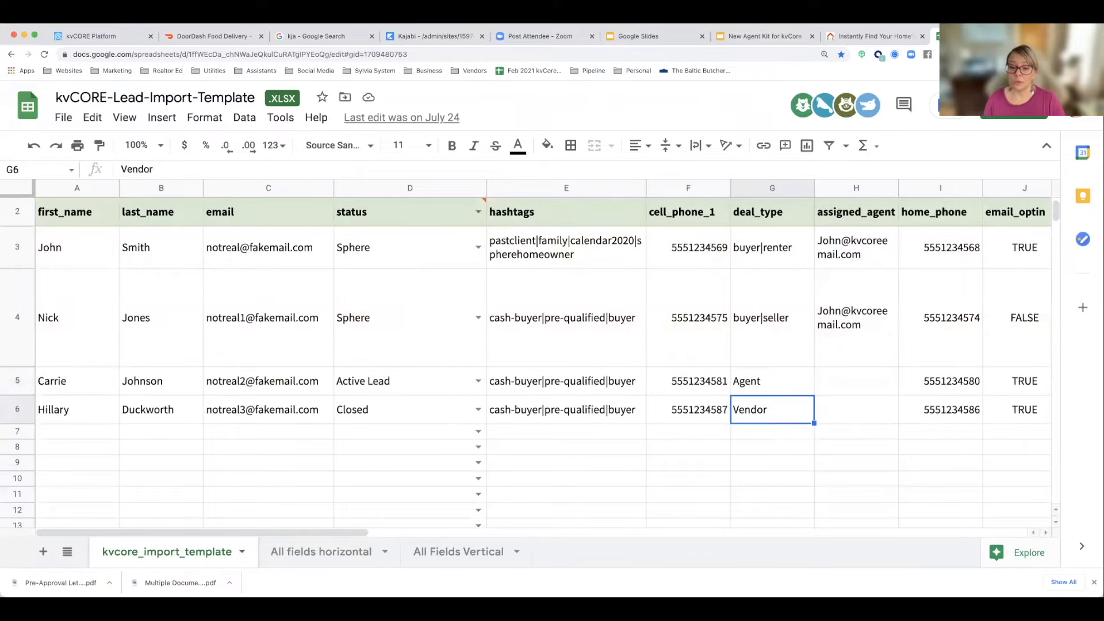
key(Up)
key(Up)
key(Up)
key(Up)
key(Up)
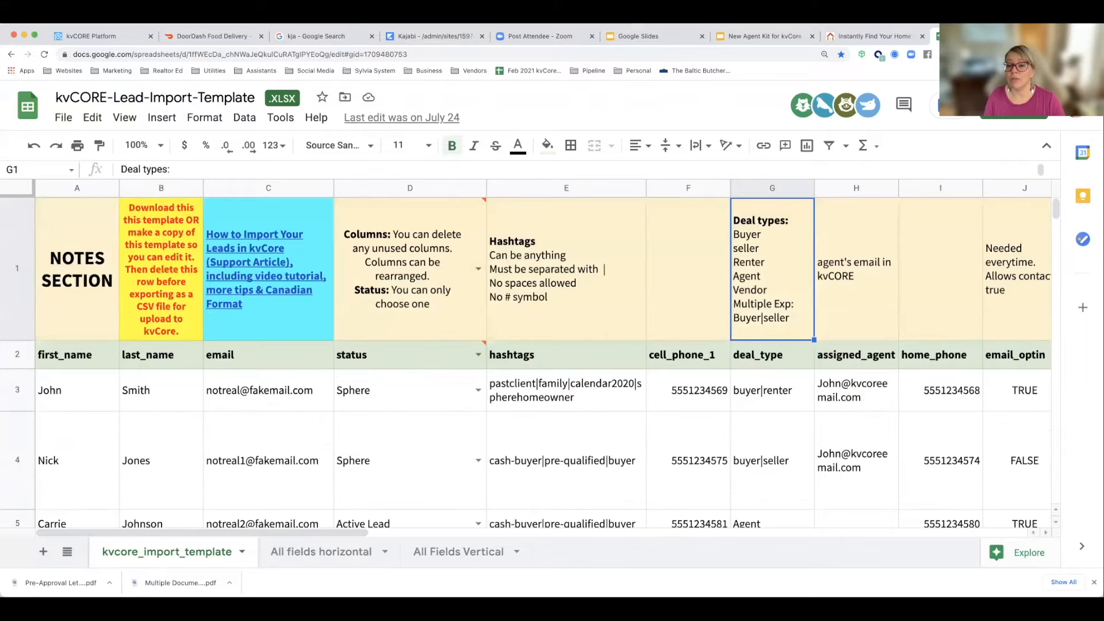
click(410, 400)
click(754, 405)
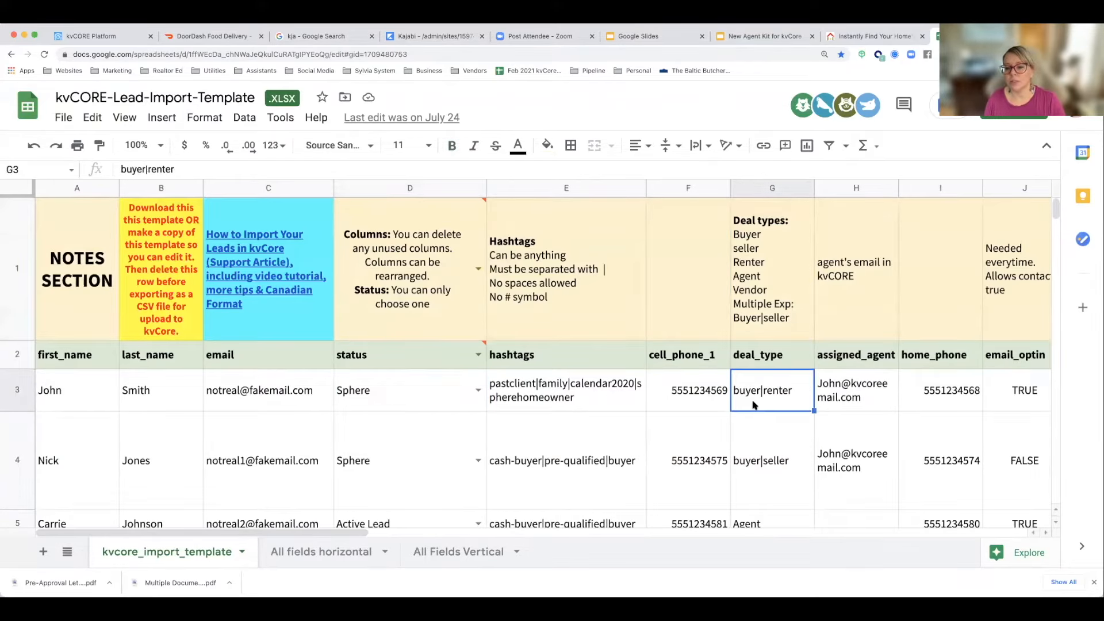
Step: Check the assigned_agent example in row 3 and the note above it on which email to use
click(843, 396)
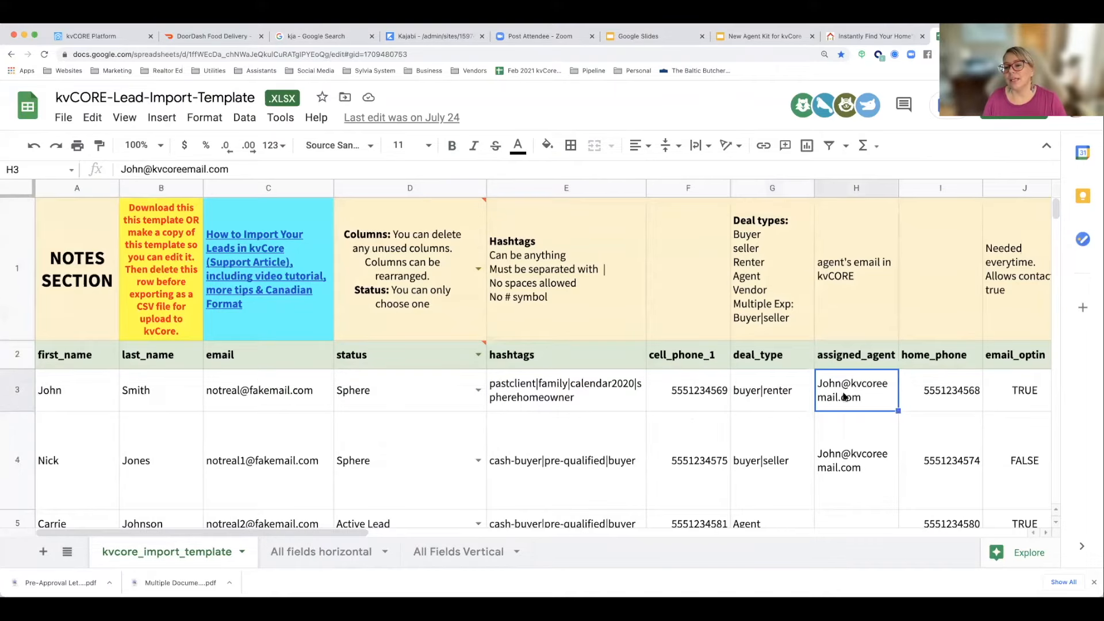
scroll(843, 321, down, 2)
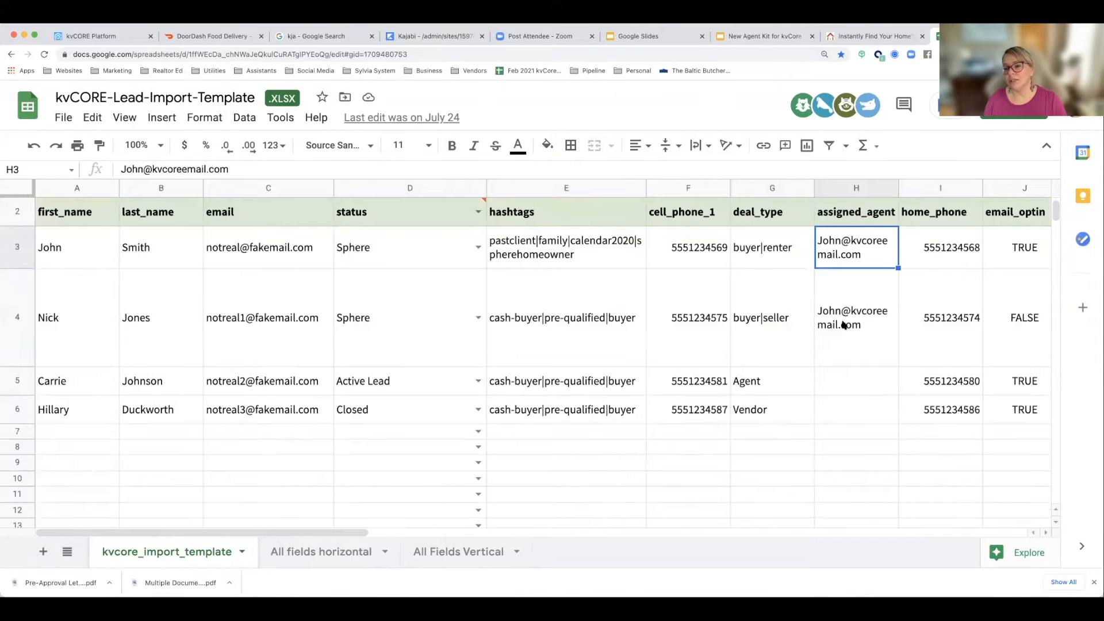
scroll(848, 320, up, 2)
click(846, 302)
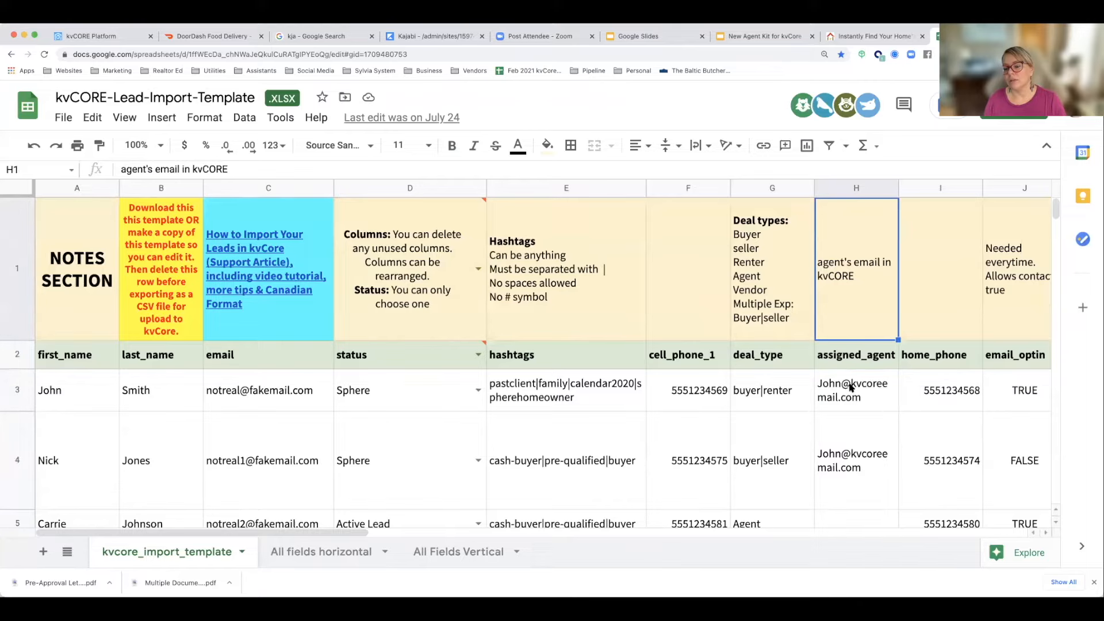
Step: Go through the first sample lead's home_phone, email_optin, text_on and phone_on entries
click(923, 399)
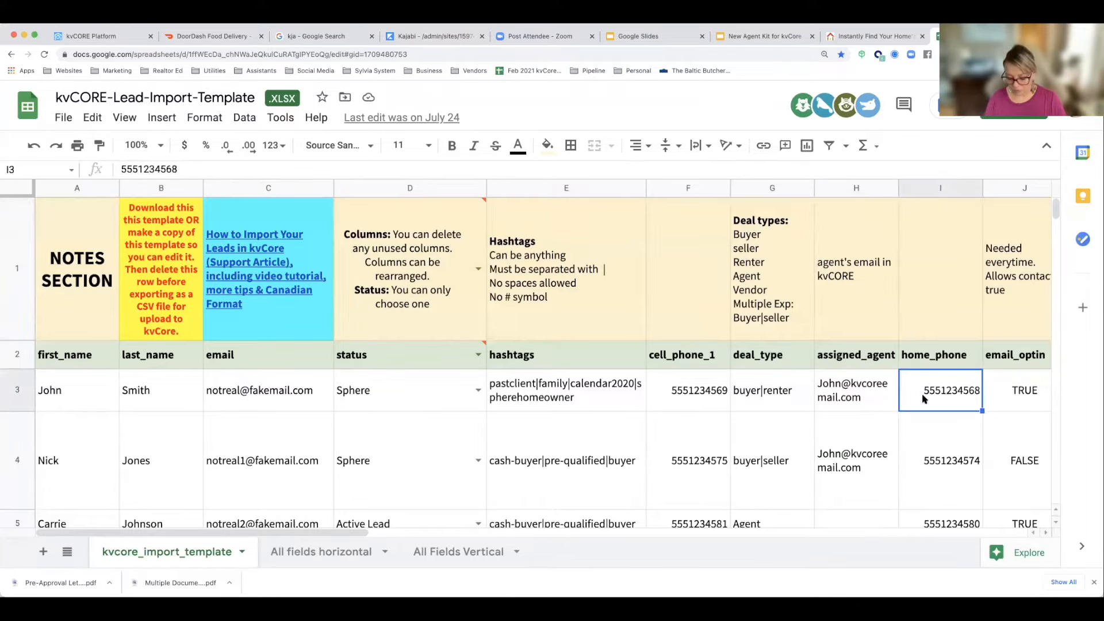
key(Right)
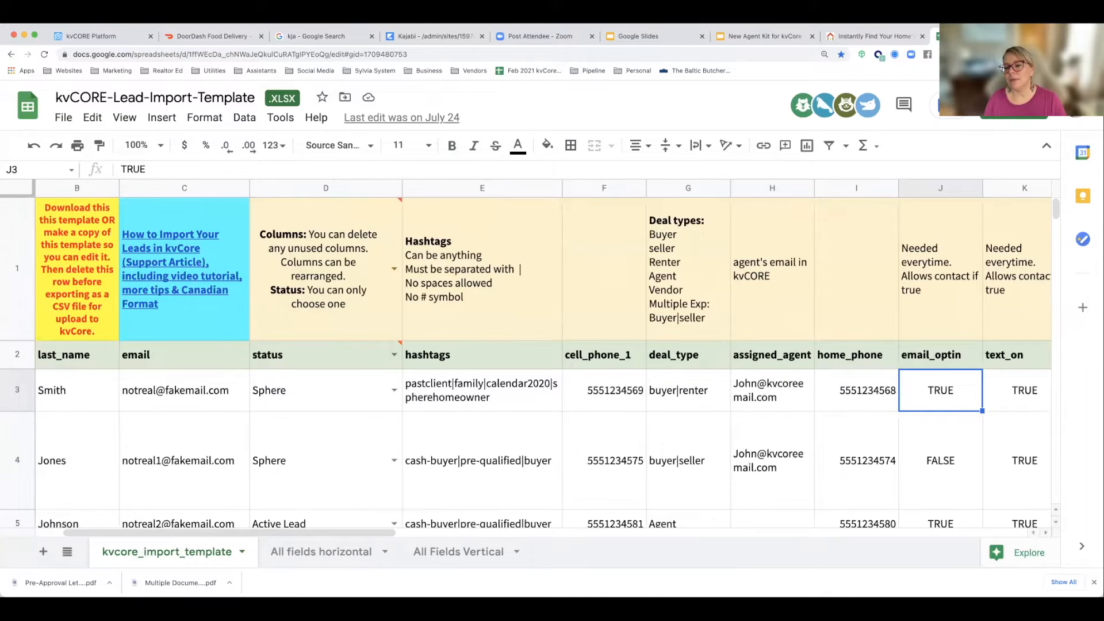
key(Right)
key(Right)
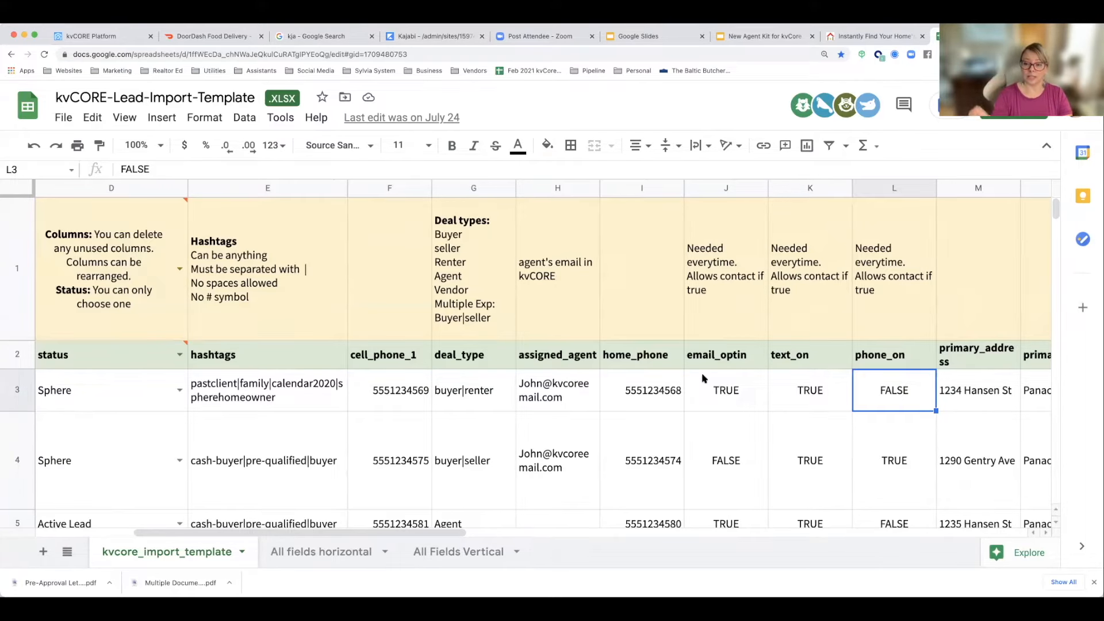
Step: Compare the email_optin, text_on and phone_on permissions across the sample lead rows
scroll(702, 378, left, 3)
scroll(671, 451, down, 3)
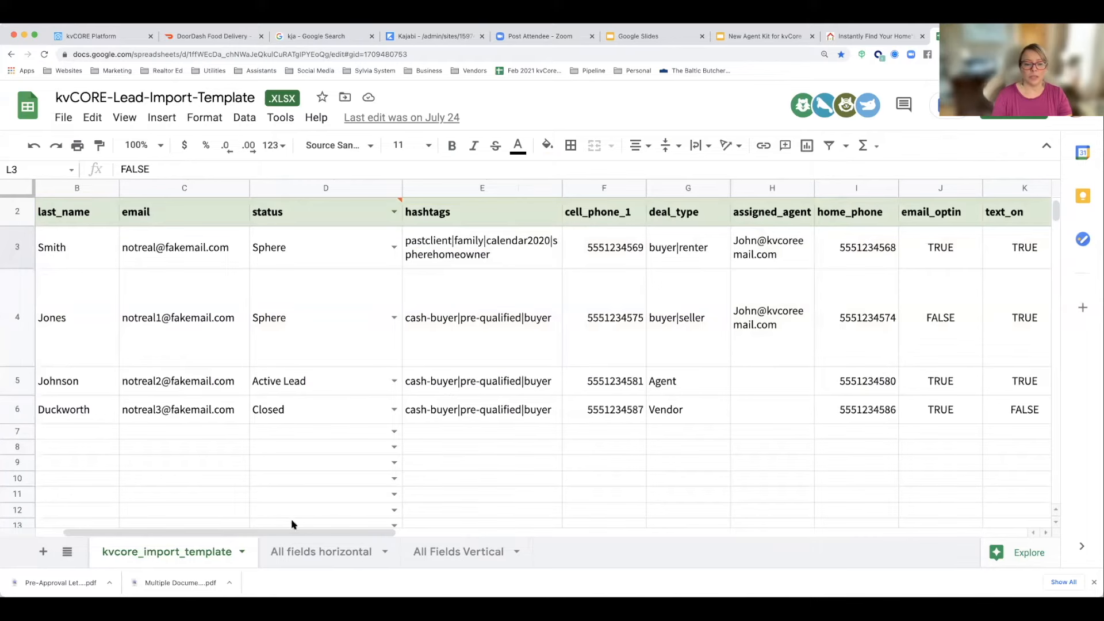
scroll(250, 532, left, 2)
drag(217, 533, 425, 535)
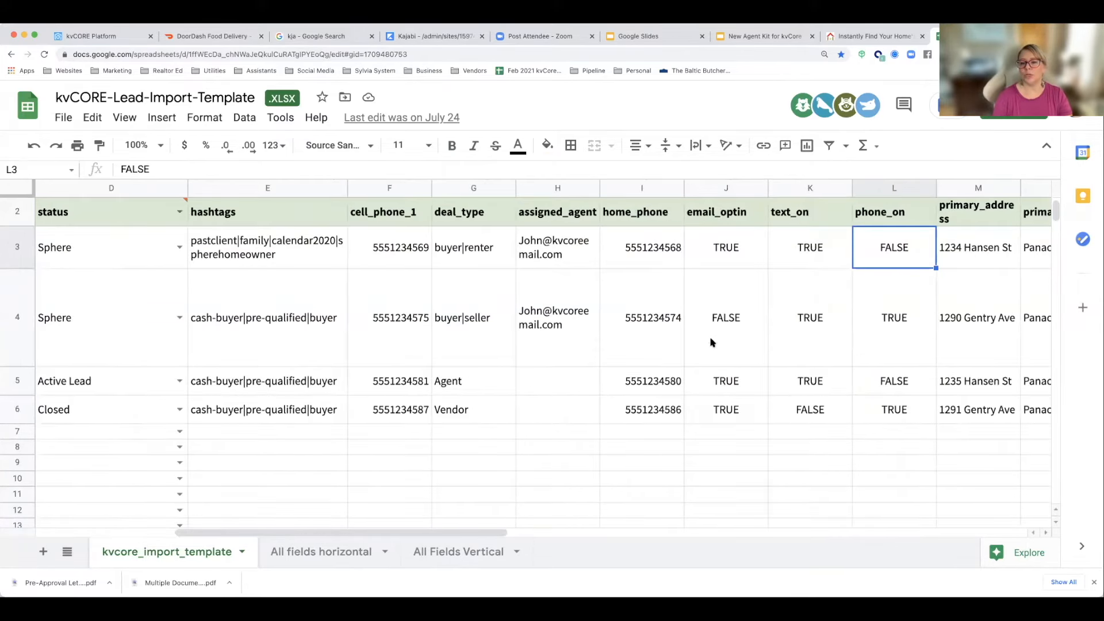
click(785, 313)
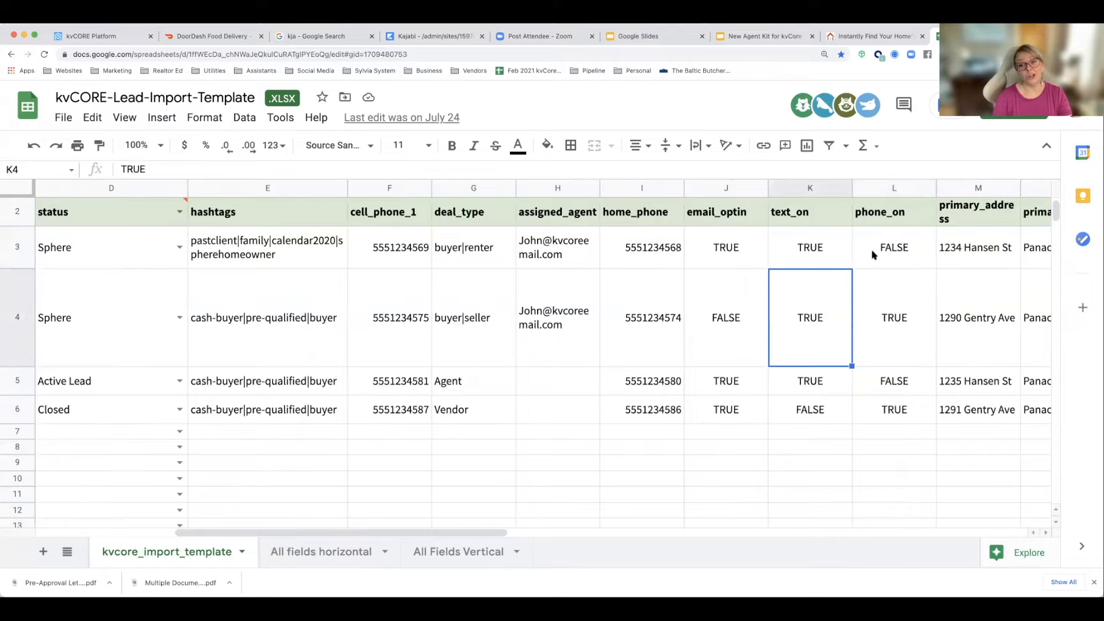
click(825, 256)
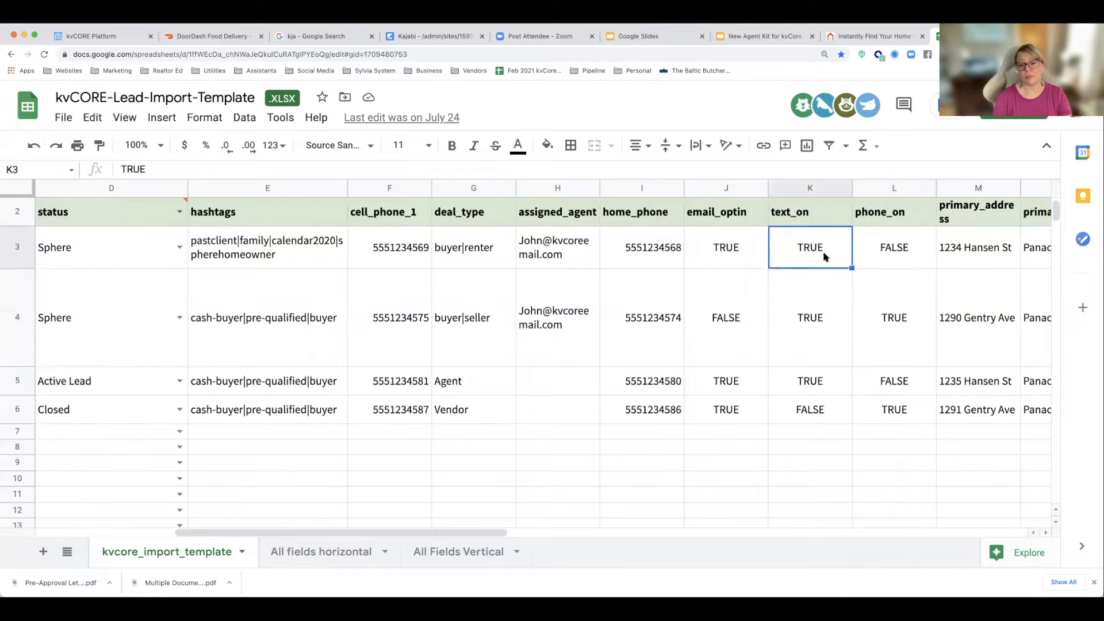
Step: Go through the first sample lead's primary address, city, state, zip and last closing date entries
key(Right)
key(Right)
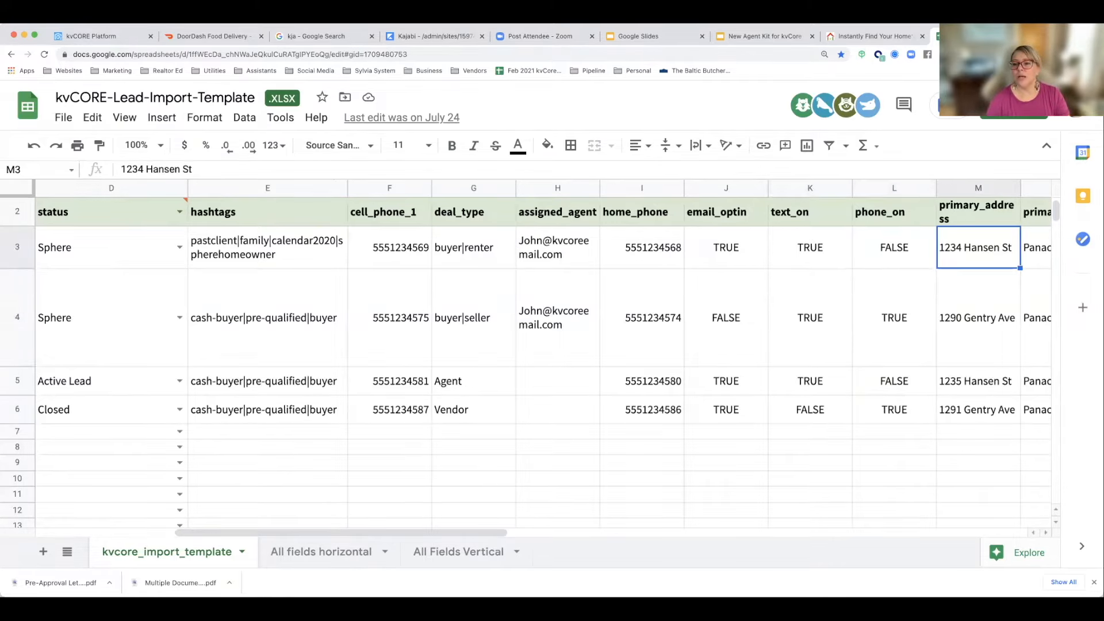
key(Right)
key(Right)
key(Right)
key(Right)
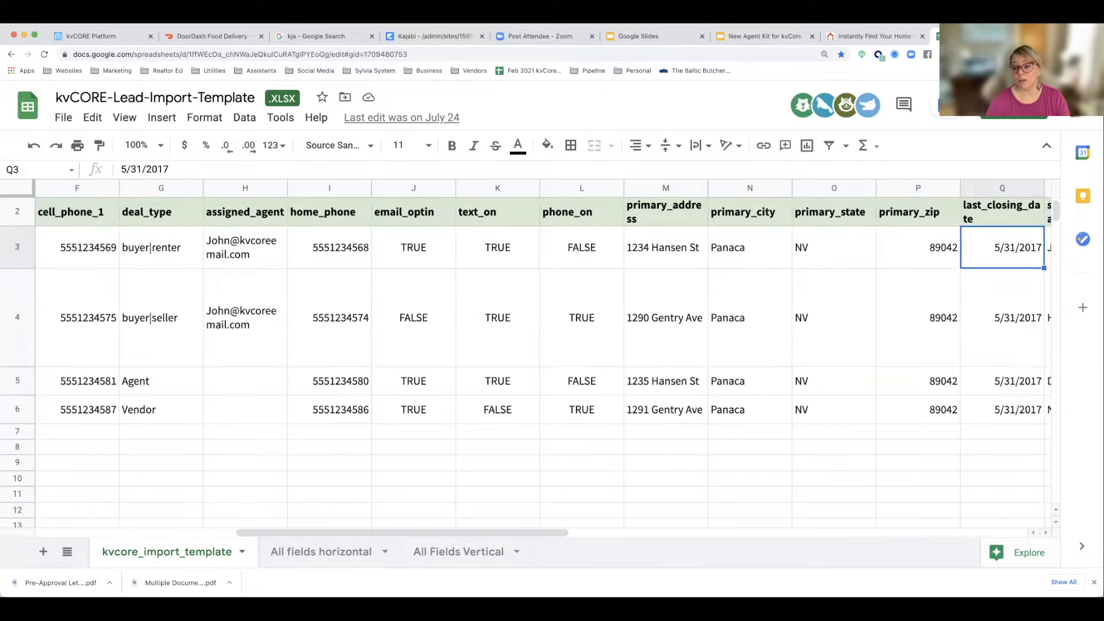
Step: Review the first sample lead's spouse fields, from spouse_first_name through spouse_phone
key(Right)
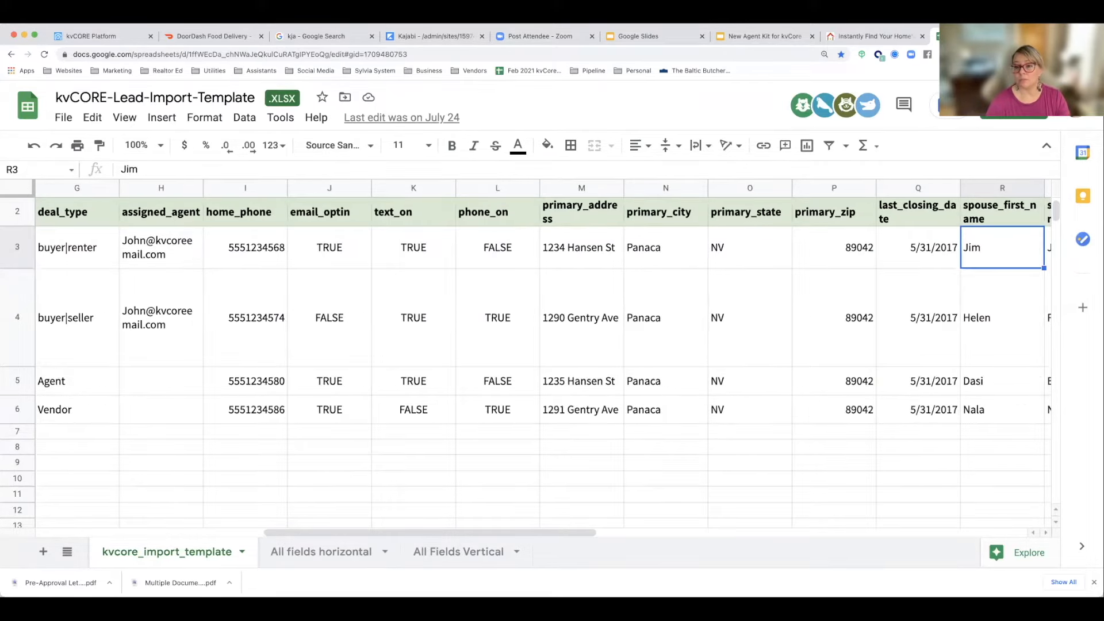
key(Right)
key(Right)
key(Right)
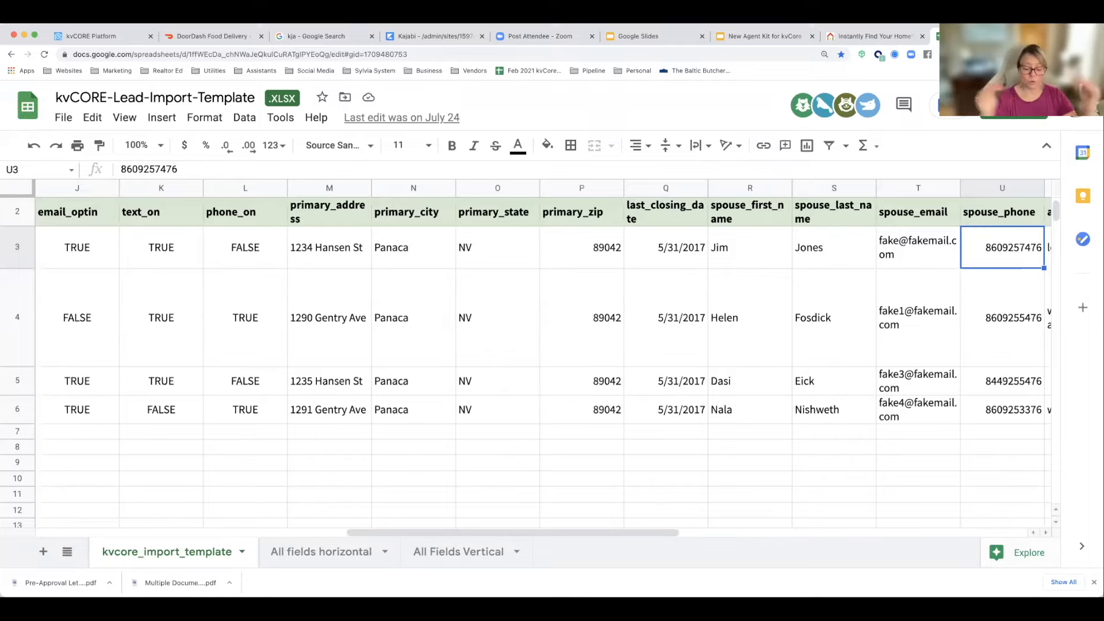
Step: Review the first sample lead's property search fields for area, price, min_sqft and max_sqft
key(Right)
key(Right)
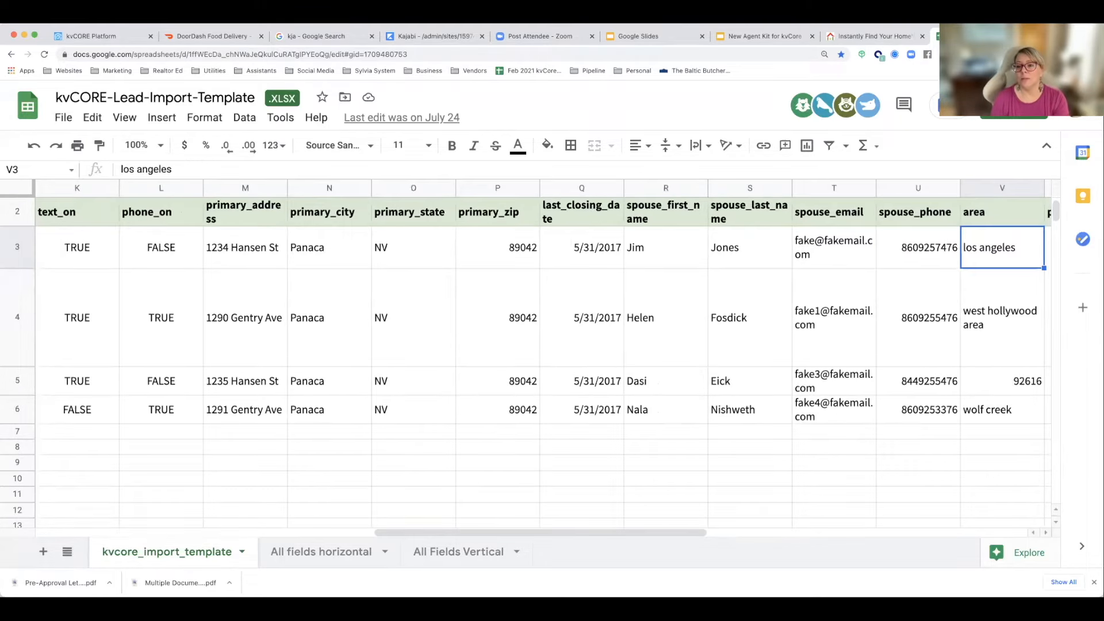
key(Right)
key(Right)
key(Right)
key(Right)
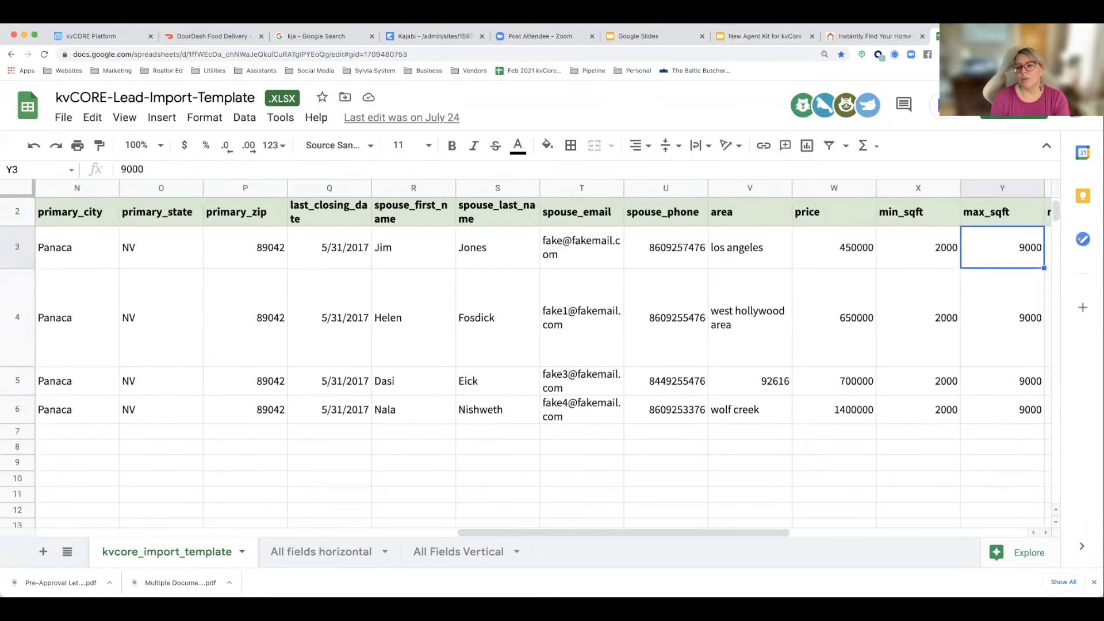
Step: Review the first sample lead's year, acreage, beds, baths, property type and agent_notes fields
key(Right)
key(Right)
key(Right)
key(Right)
key(Right)
key(Right)
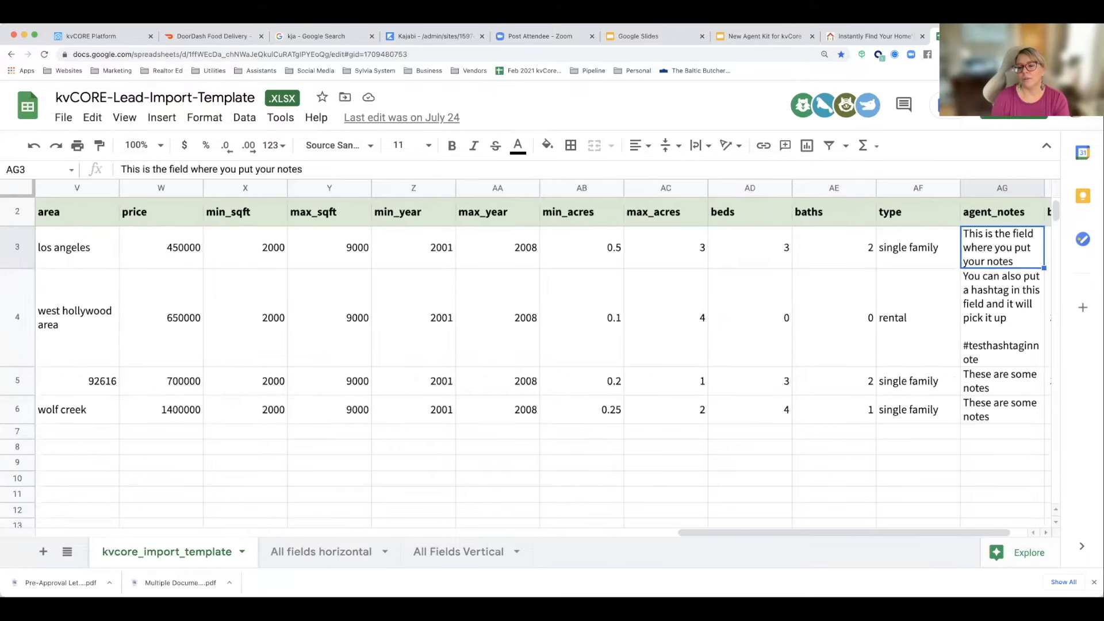
Step: Check the birthday column's sample entry and its required date format in the notes row
key(Right)
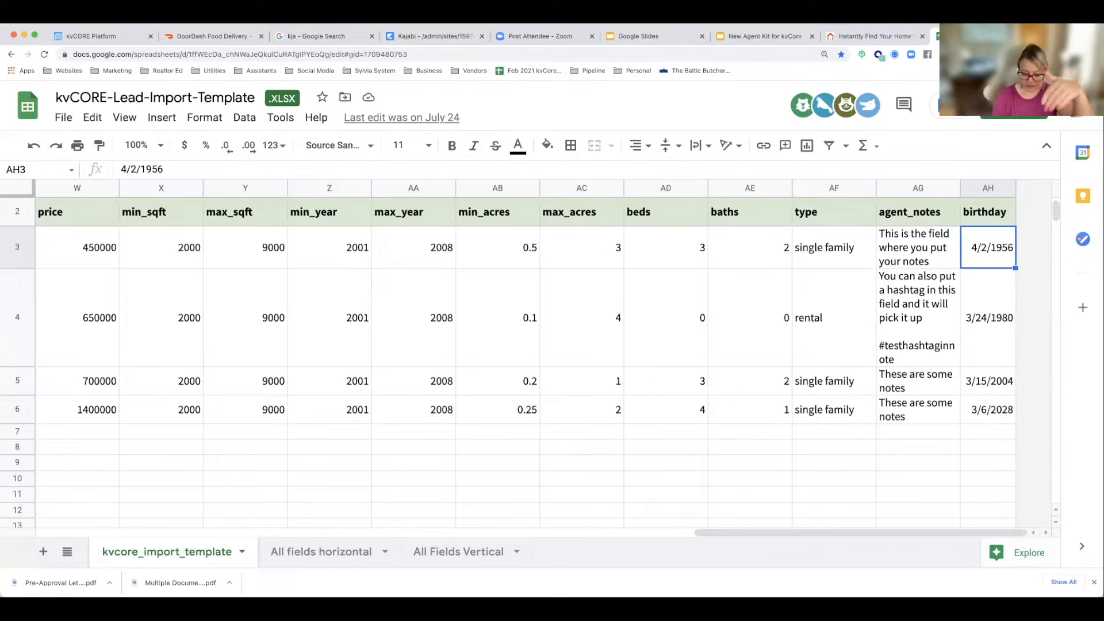
key(Up)
key(Up)
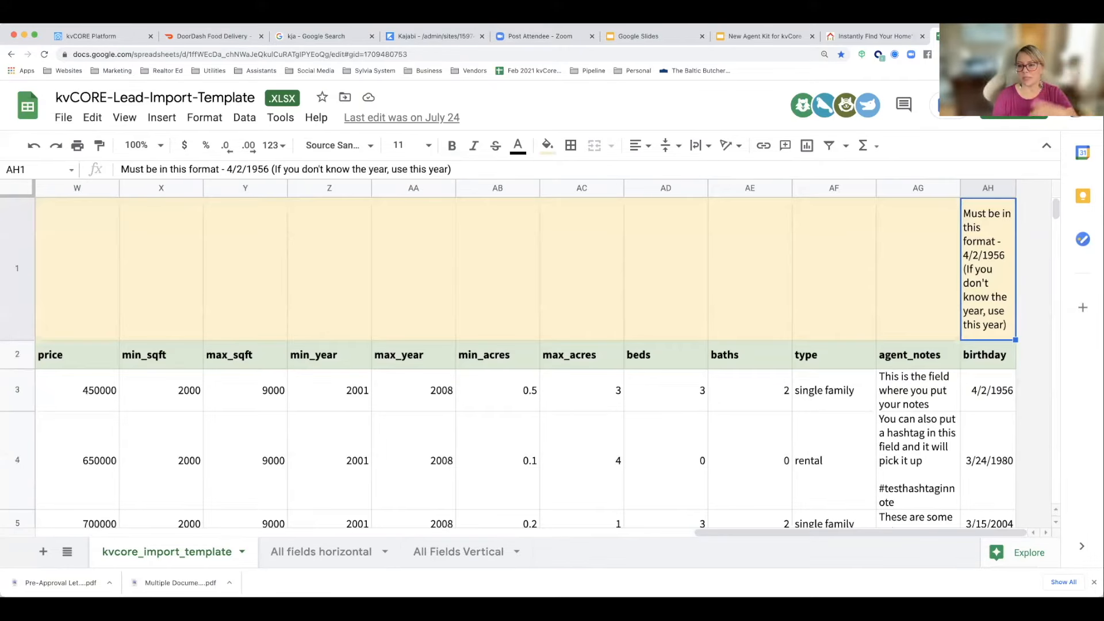
Step: Revisit the first sample lead's fields from birthday and agent_notes back to first_name
key(Down)
key(Down)
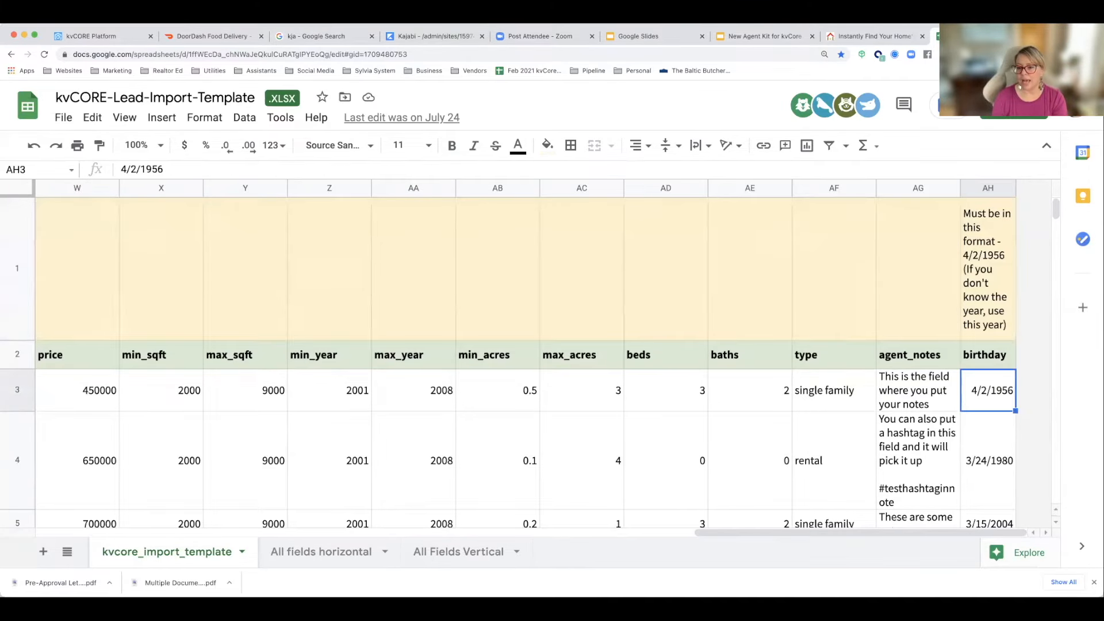
key(Left)
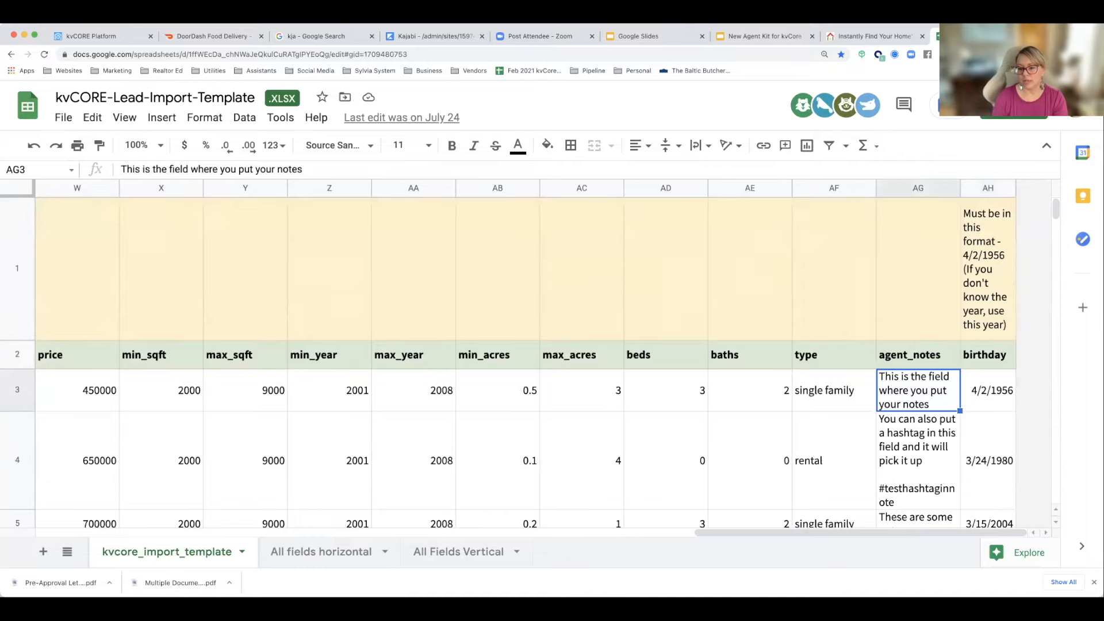
key(Right)
key(Left)
key(Left)
key(Left)
key(Left)
key(Left)
key(Left)
key(Left)
key(Left)
key(Left)
key(Left)
key(Left)
key(Left)
key(Left)
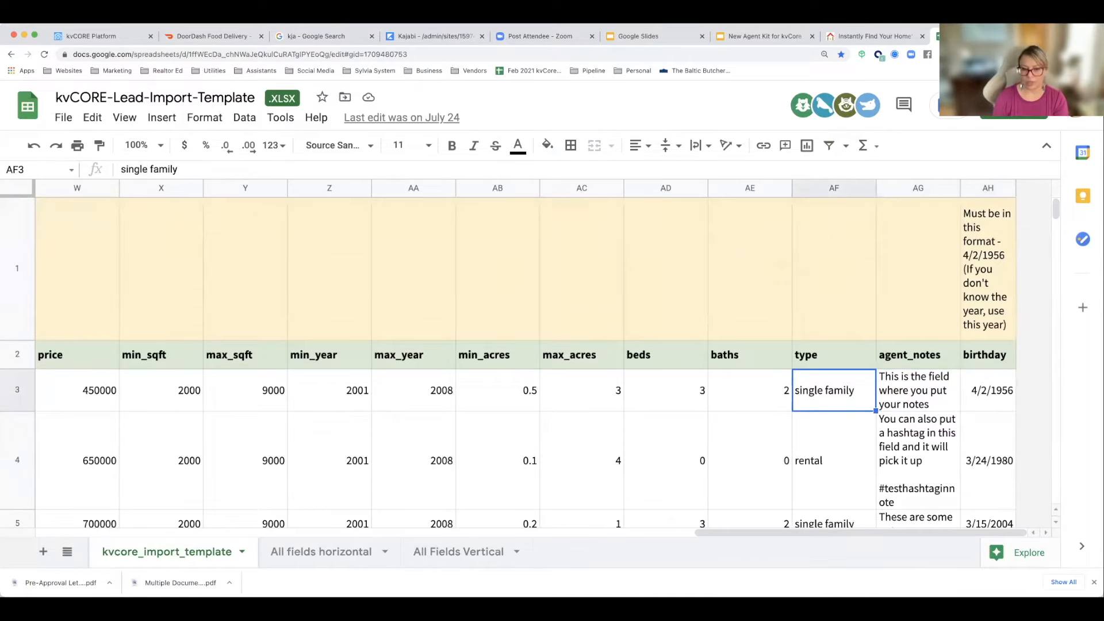
key(Left)
key(Left)
key(Left)
key(Left)
key(Left)
key(Left)
key(Left)
key(Left)
key(Left)
key(Left)
key(Left)
key(Left)
key(Left)
key(Left)
key(Left)
key(Left)
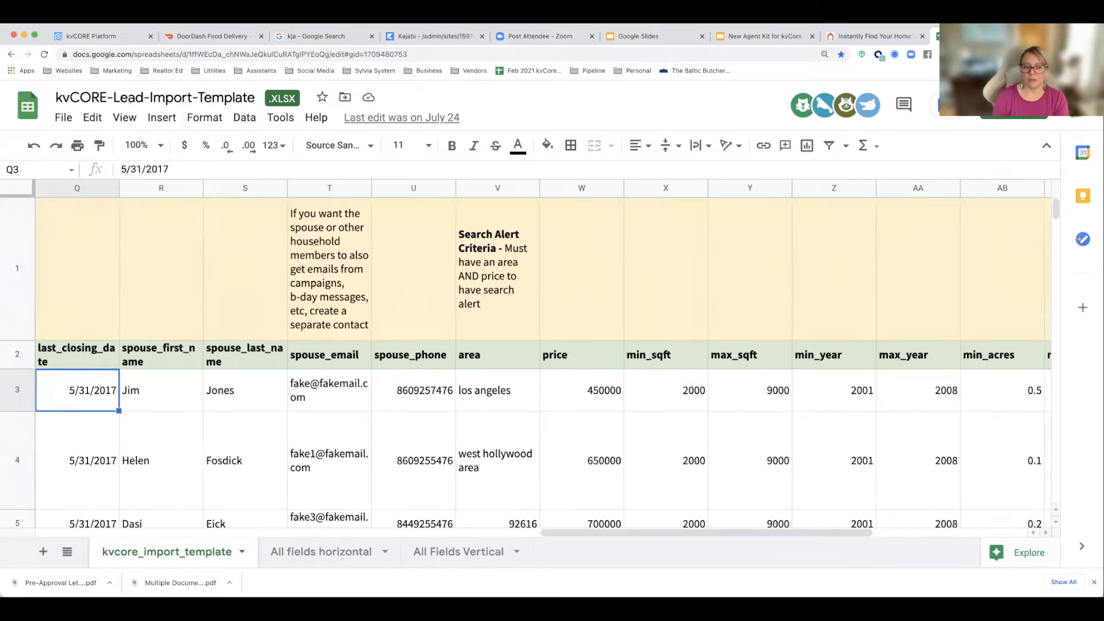
key(Left)
key(Left)
key(Left)
key(Left)
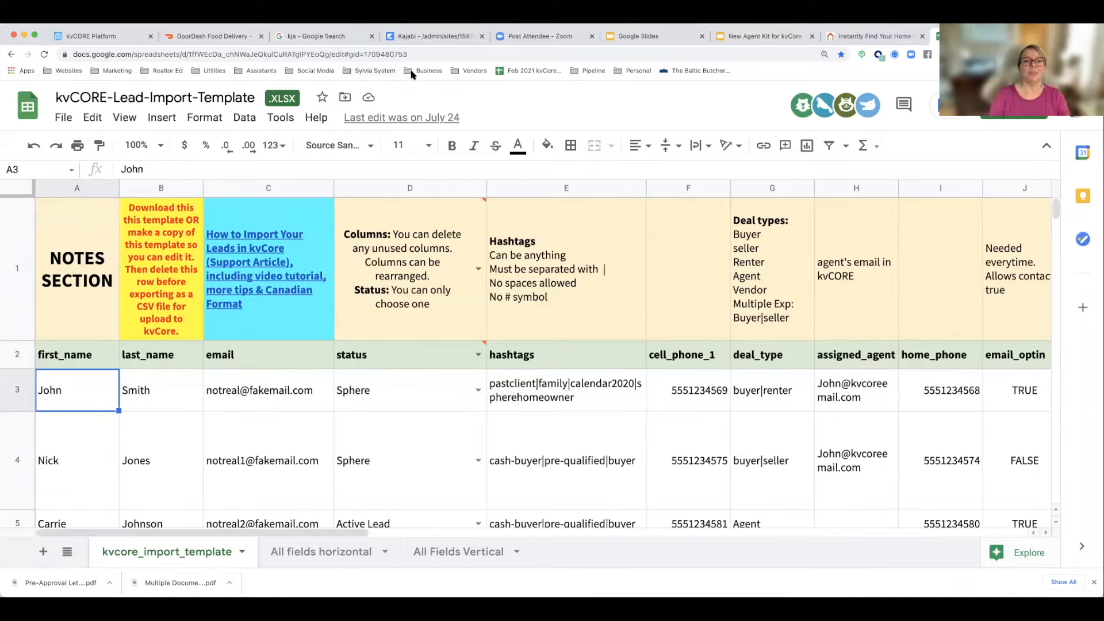
Step: Switch to kvCORE, open Bulk Lead Import from all Lead Engine tools, and review the two import options
click(115, 36)
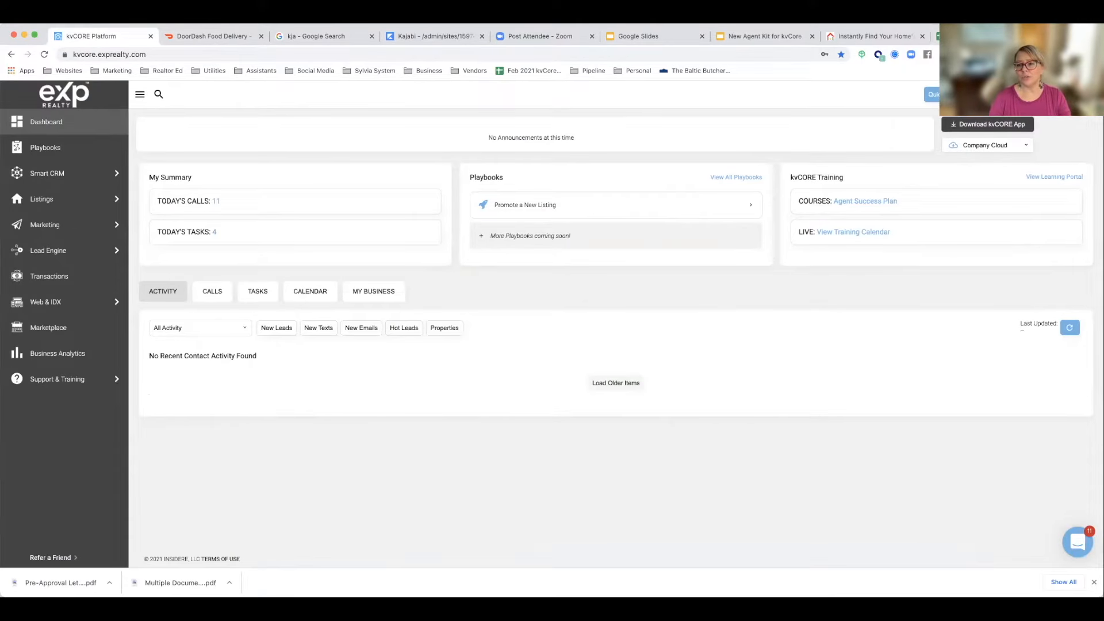
mouse_move(61, 249)
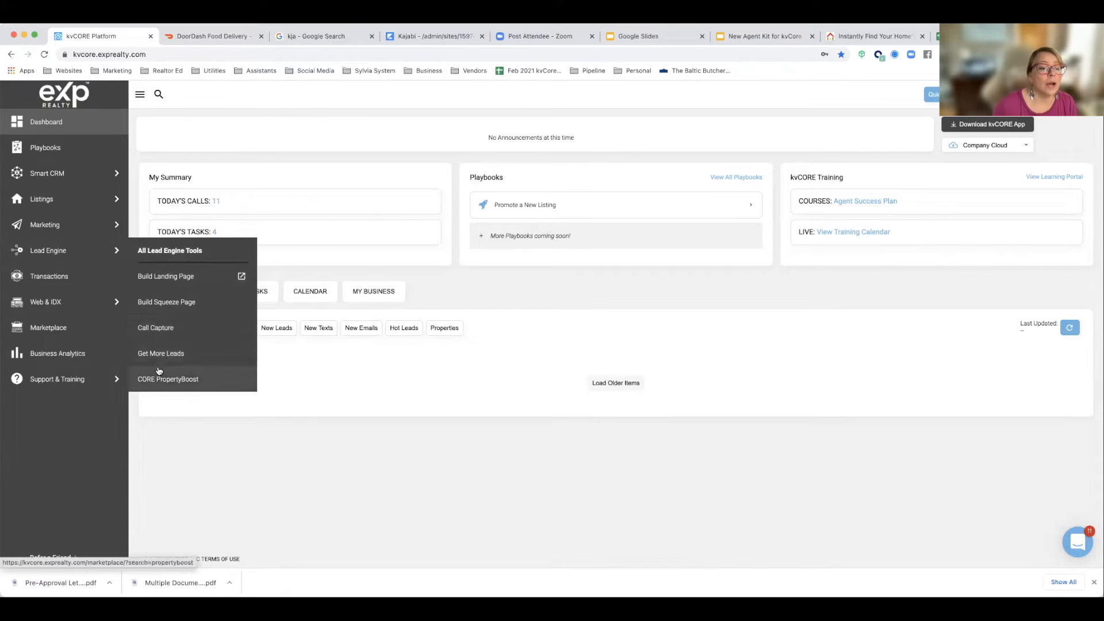
mouse_move(70, 301)
mouse_move(115, 250)
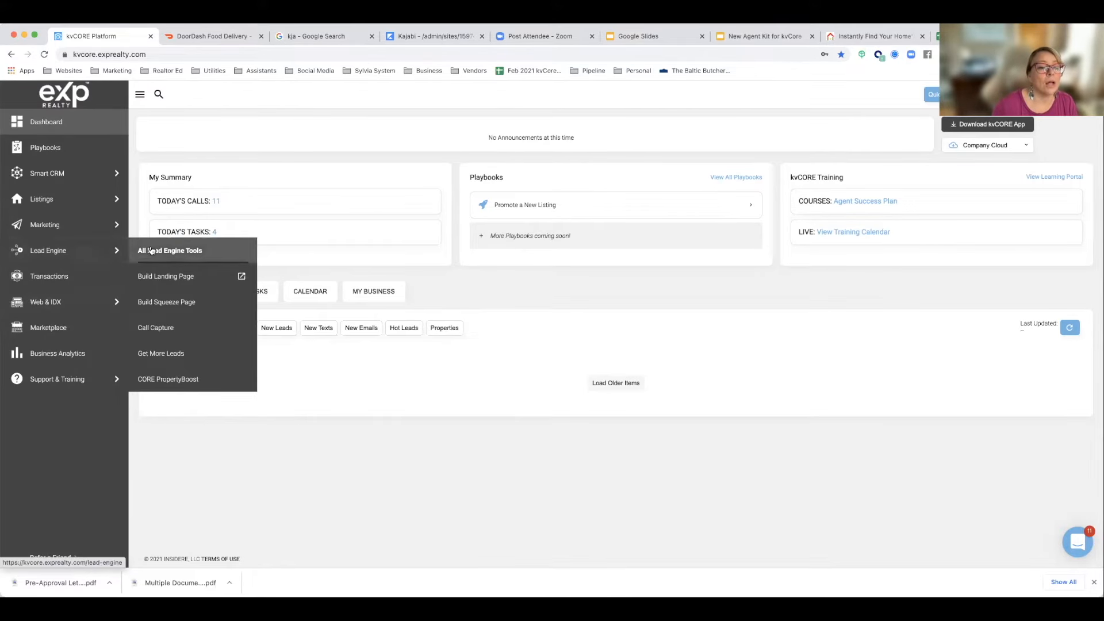
click(150, 250)
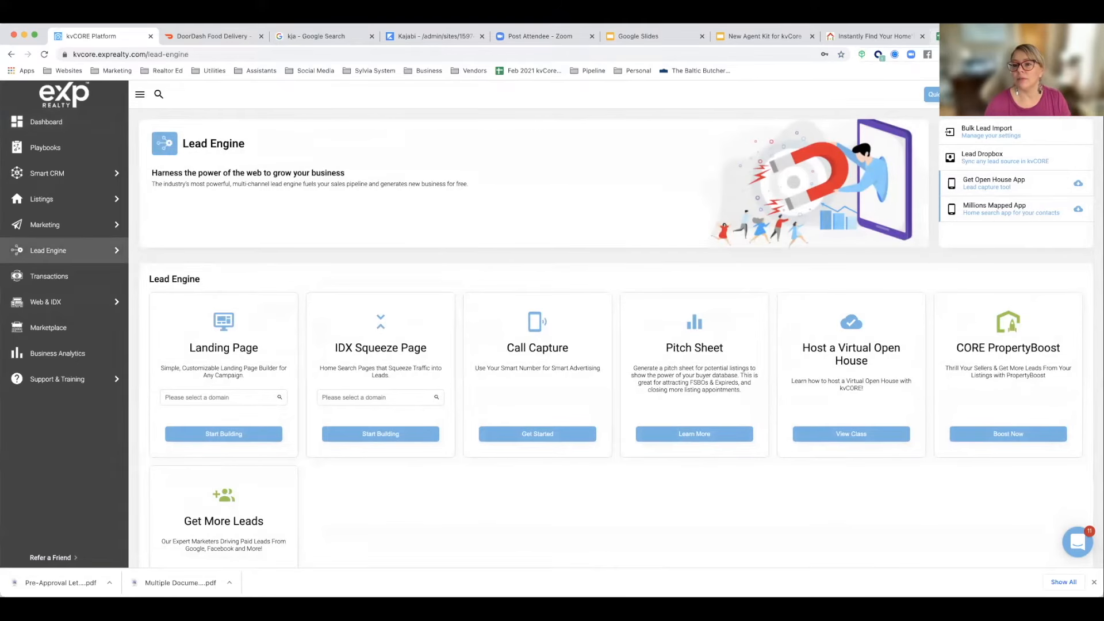
click(994, 139)
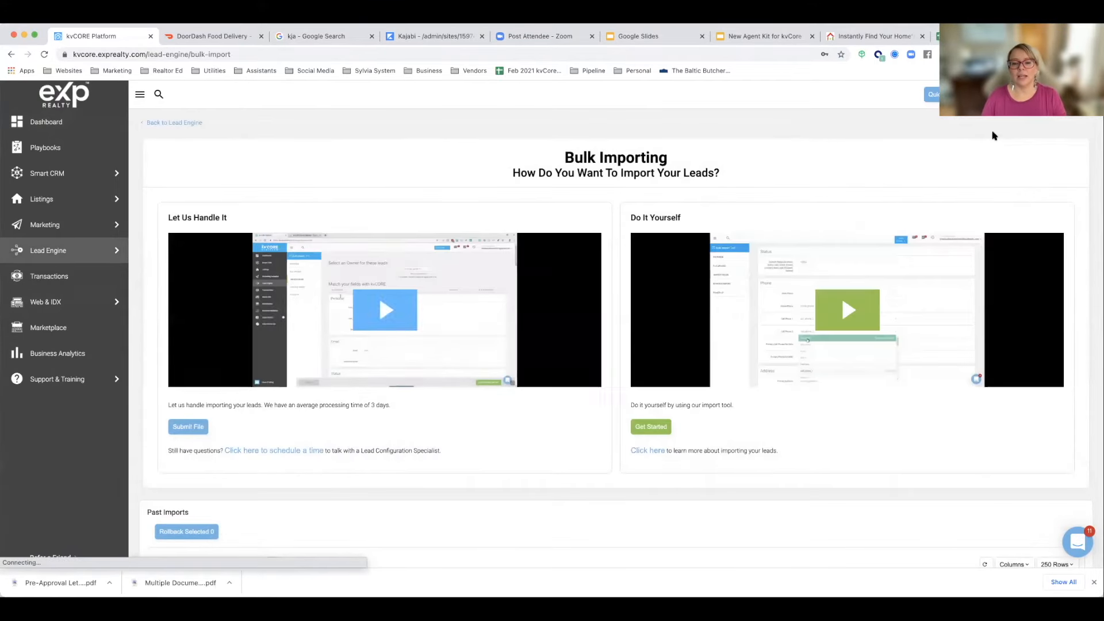
scroll(762, 239, down, 2)
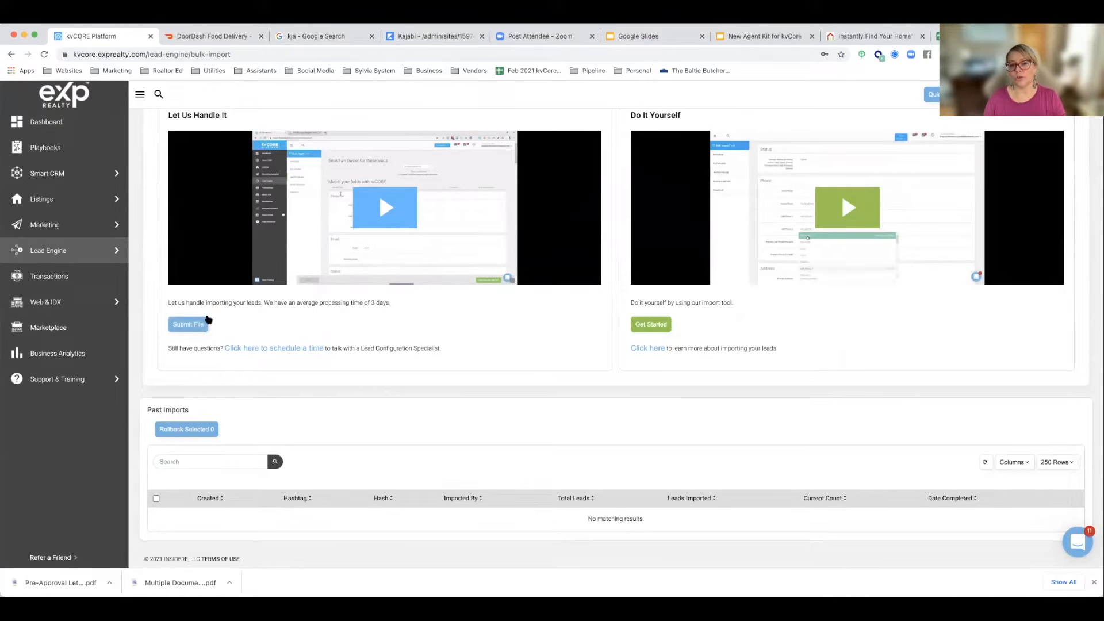
scroll(571, 443, up, 2)
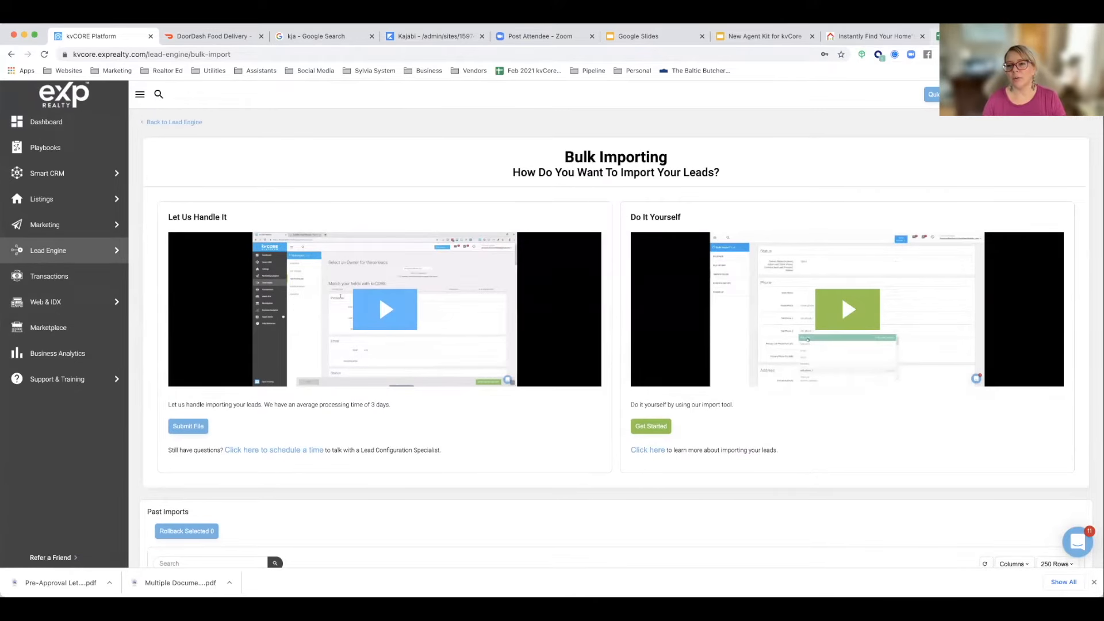
Step: Switch to the kvCORE-Lead-Import-Template spreadsheet and check its download formats, including comma-separated values
click(978, 36)
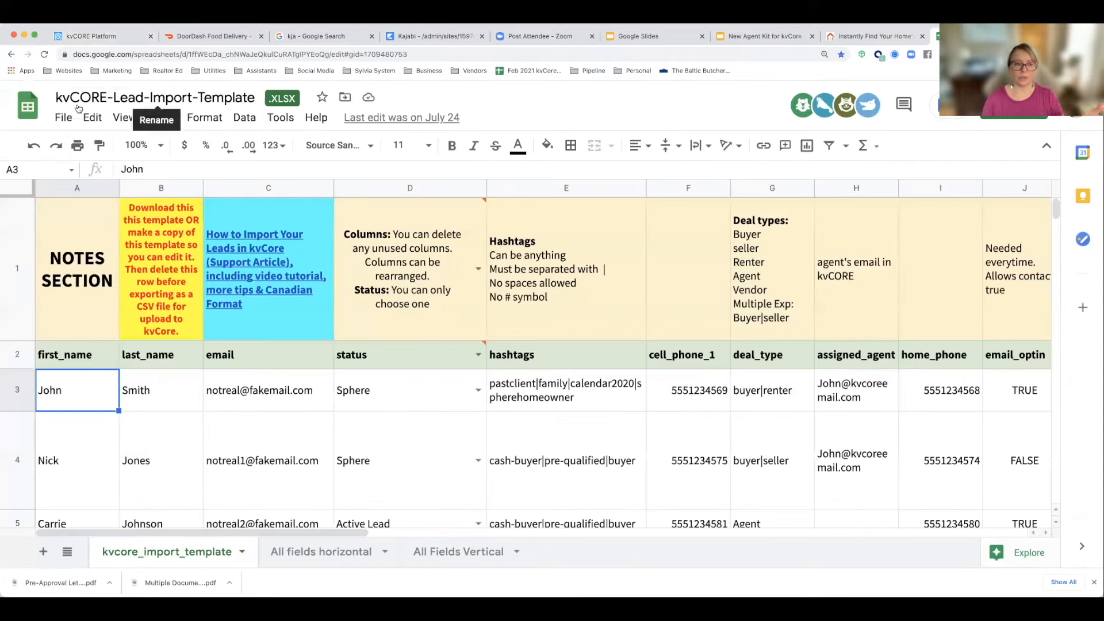
click(63, 118)
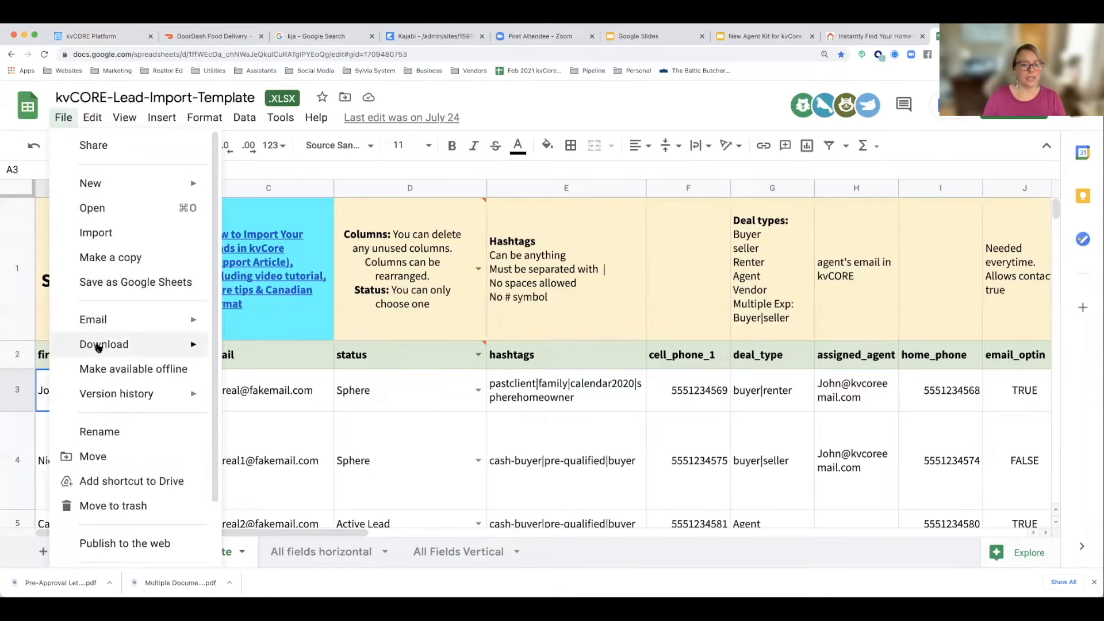
mouse_move(99, 346)
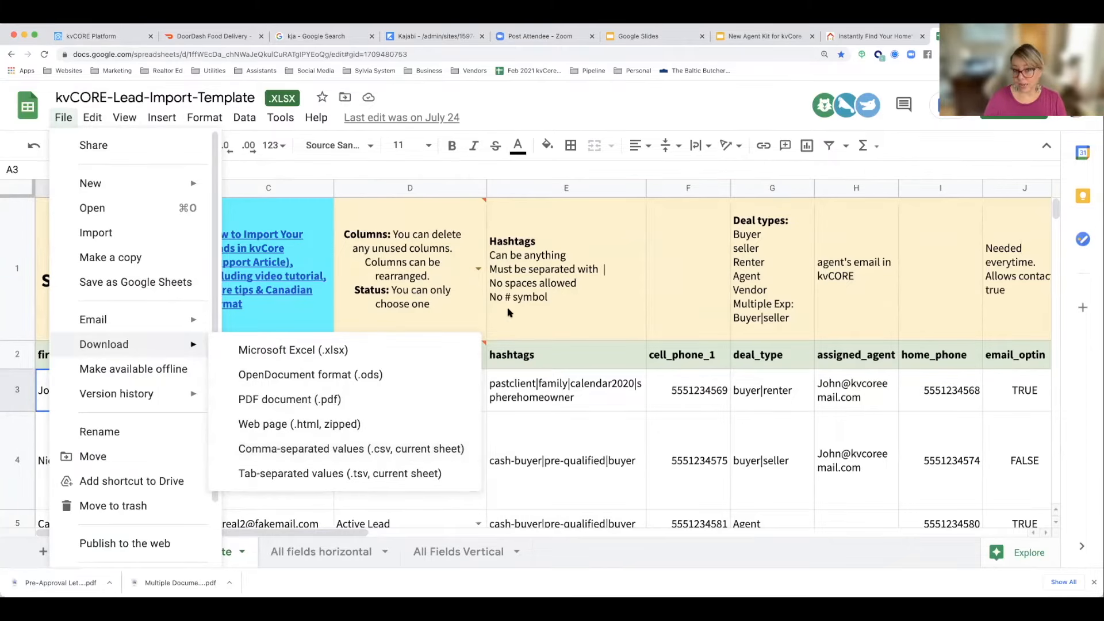
Step: Return to kvCORE's Bulk Importing page, start the Do It Yourself import and review the CSV upload requirements
click(98, 36)
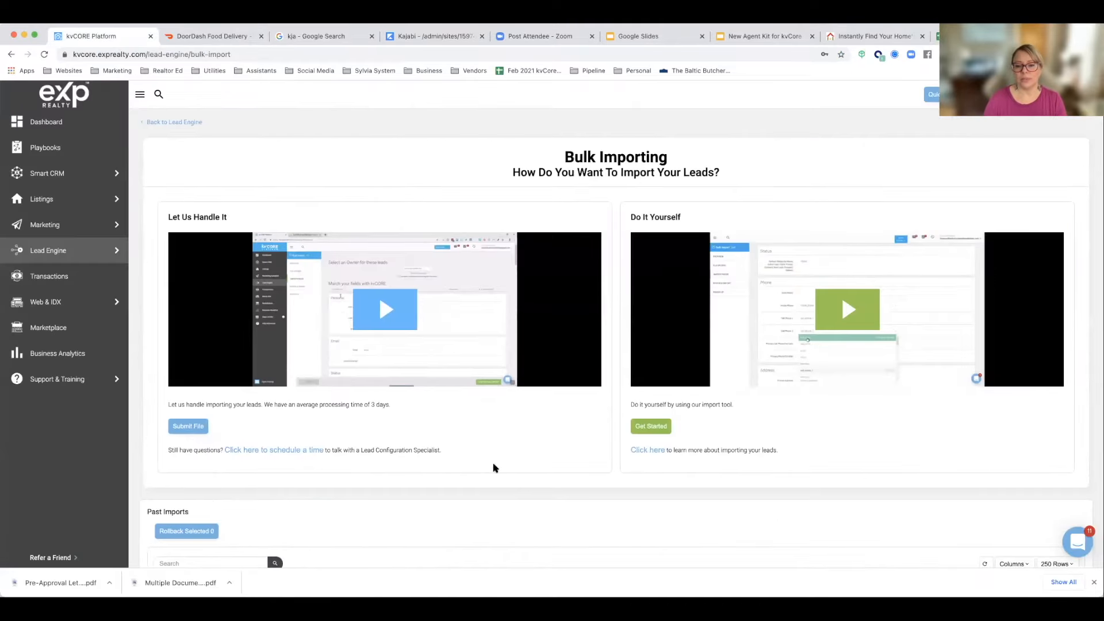
scroll(696, 529, down, 2)
scroll(700, 529, down, 1)
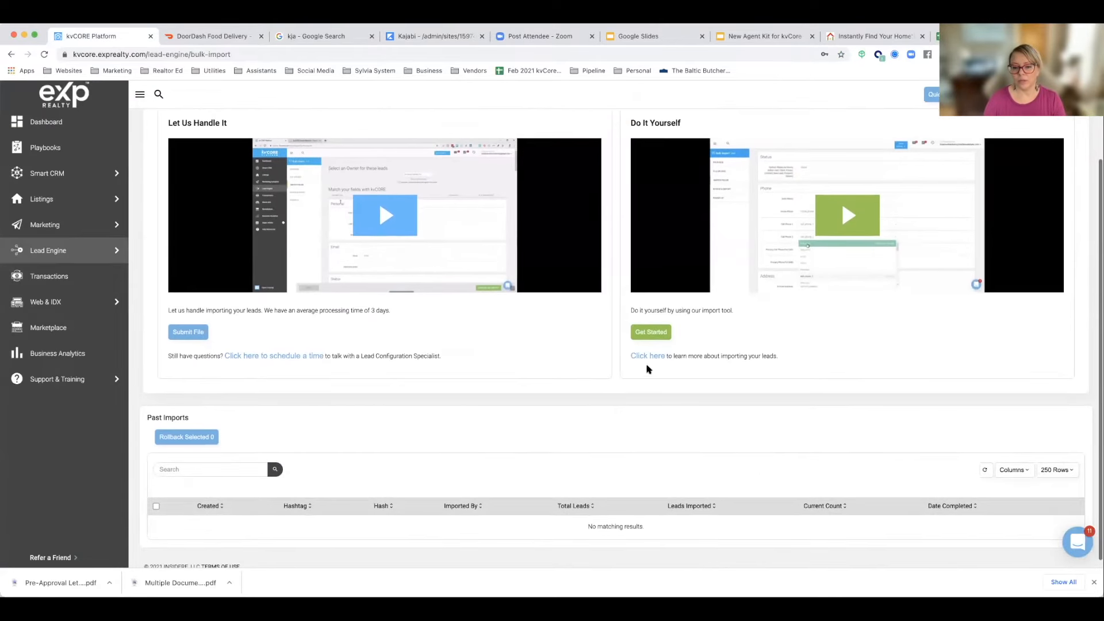
click(651, 334)
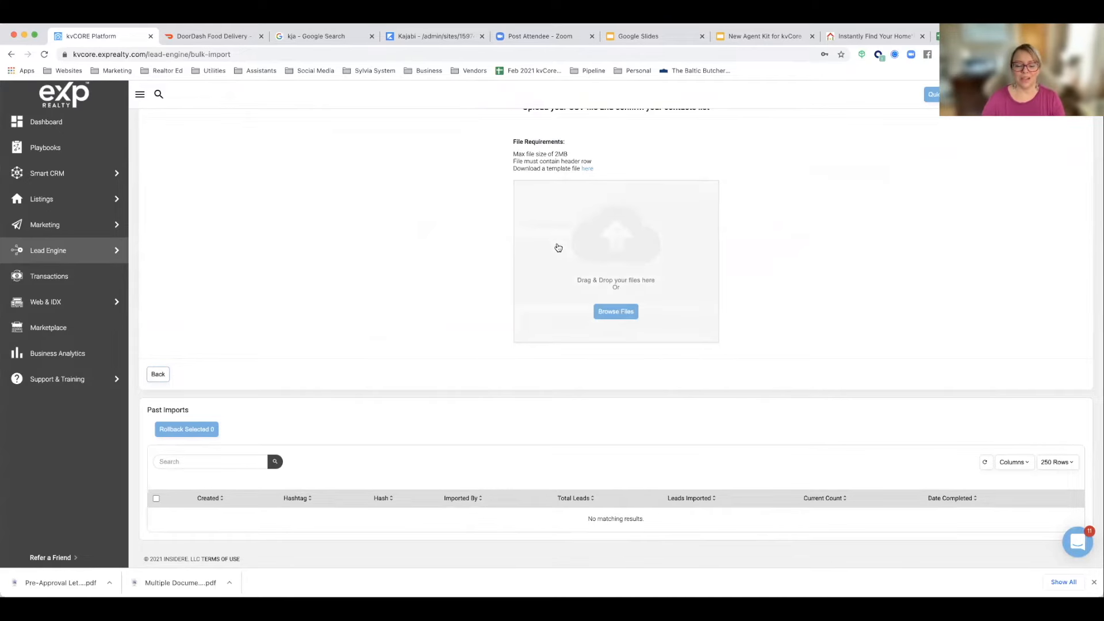
scroll(544, 241, up, 1)
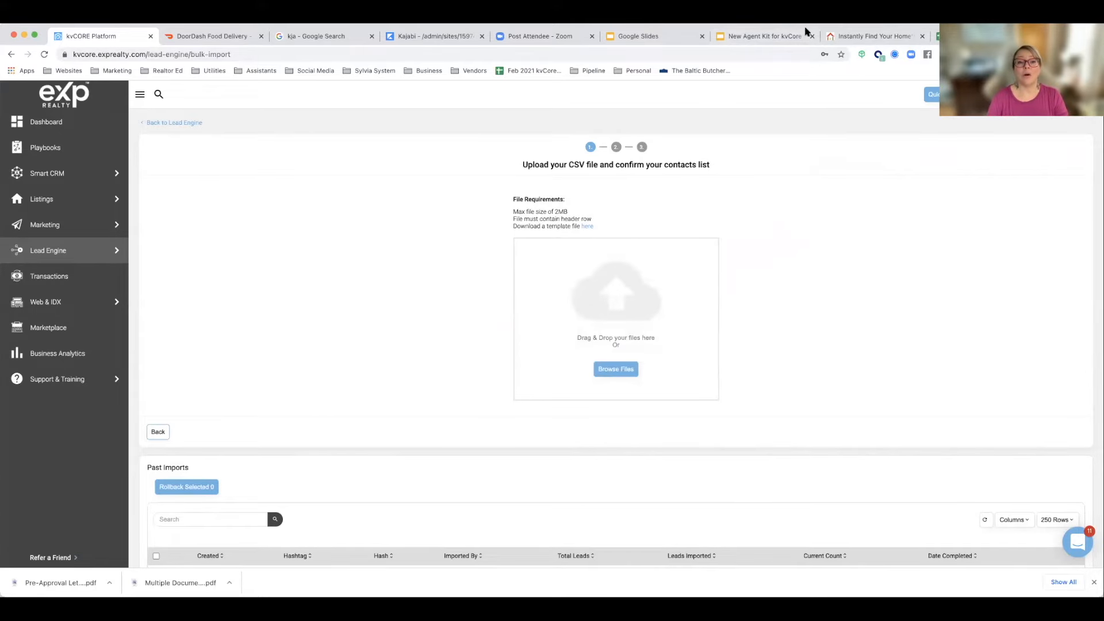
Step: Switch to the New Agent Kit for kvCore presentation and show the Adding a Lender slide
click(739, 36)
click(95, 407)
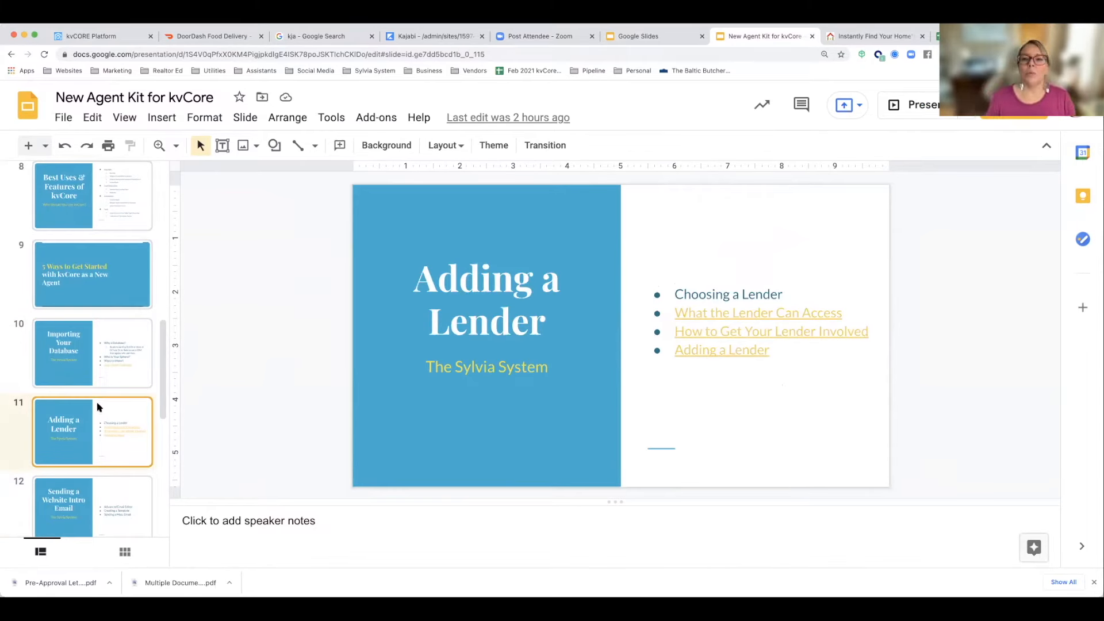
Step: On the agent's website, open the Financing page, view the lender's Get Started site and close it
click(884, 39)
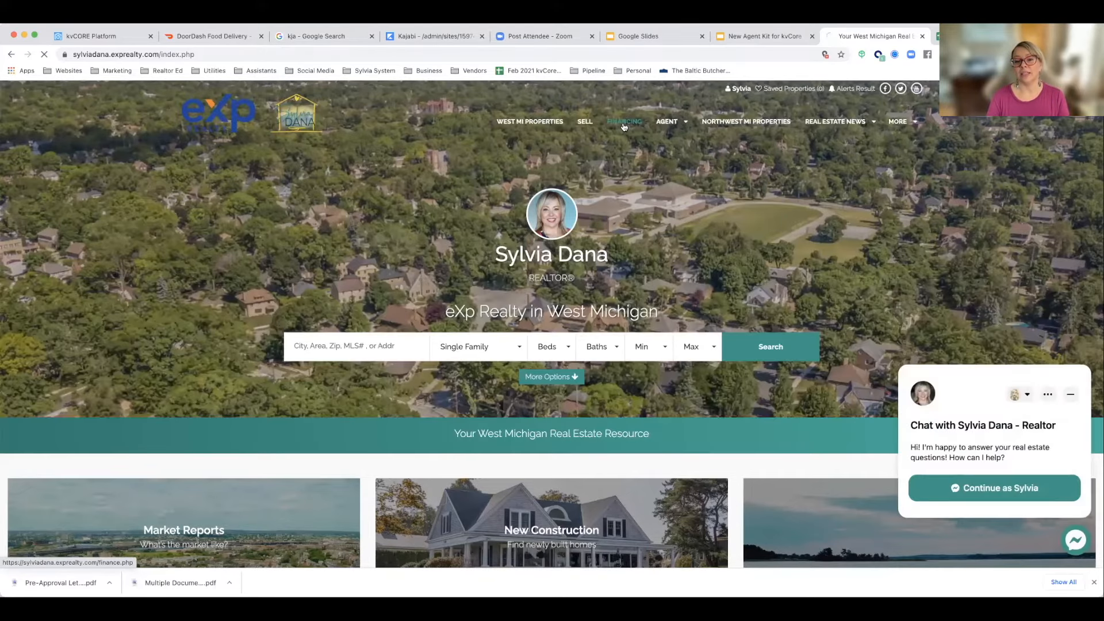
click(624, 123)
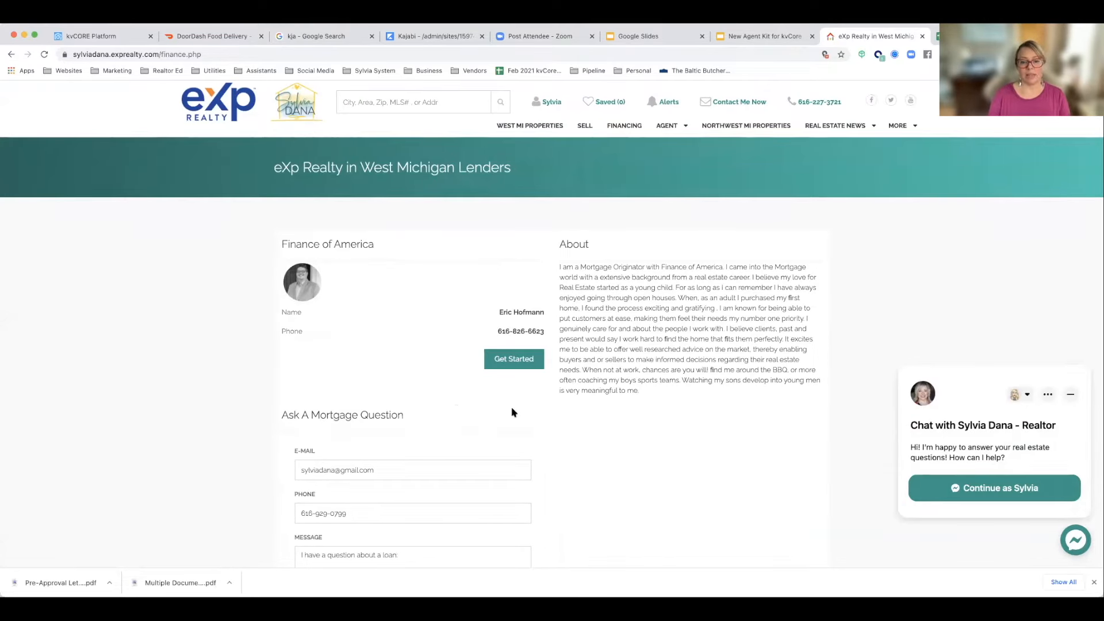
click(512, 358)
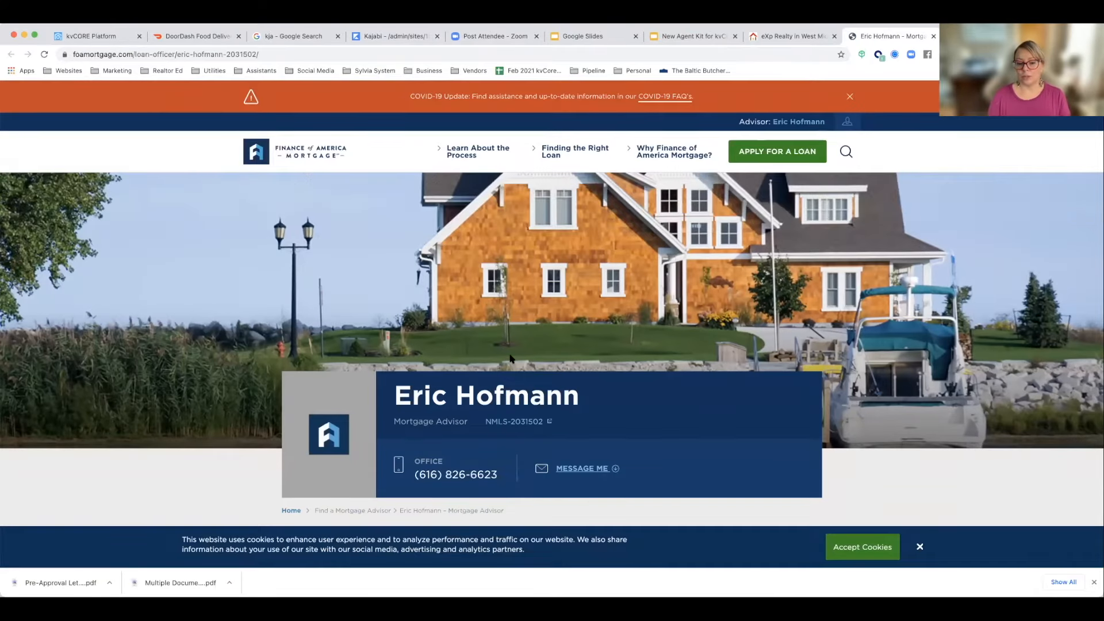
key(super+w)
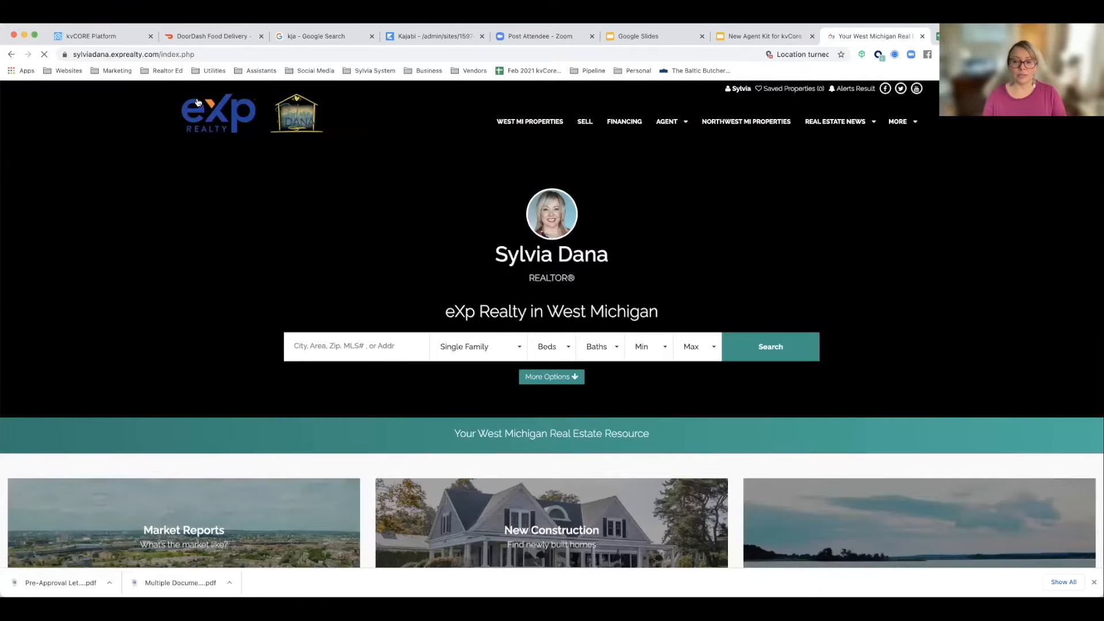
Step: Examine the agent website's home page, from the Market Reports and New Construction tiles to the navigation with Financing
scroll(114, 296, down, 1)
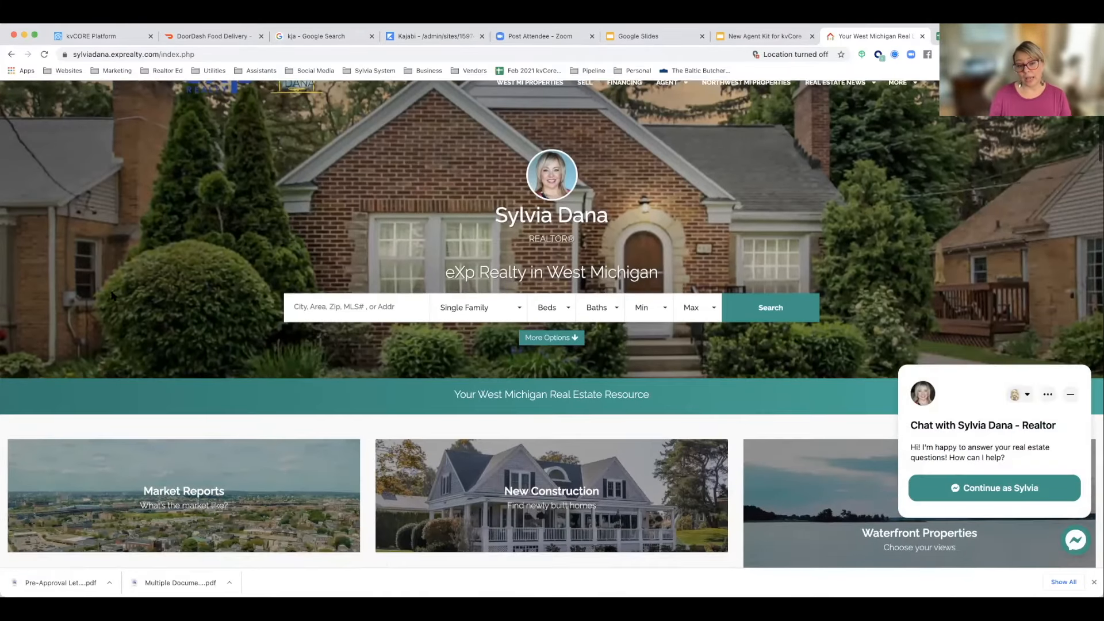
scroll(396, 366, down, 3)
mouse_move(238, 350)
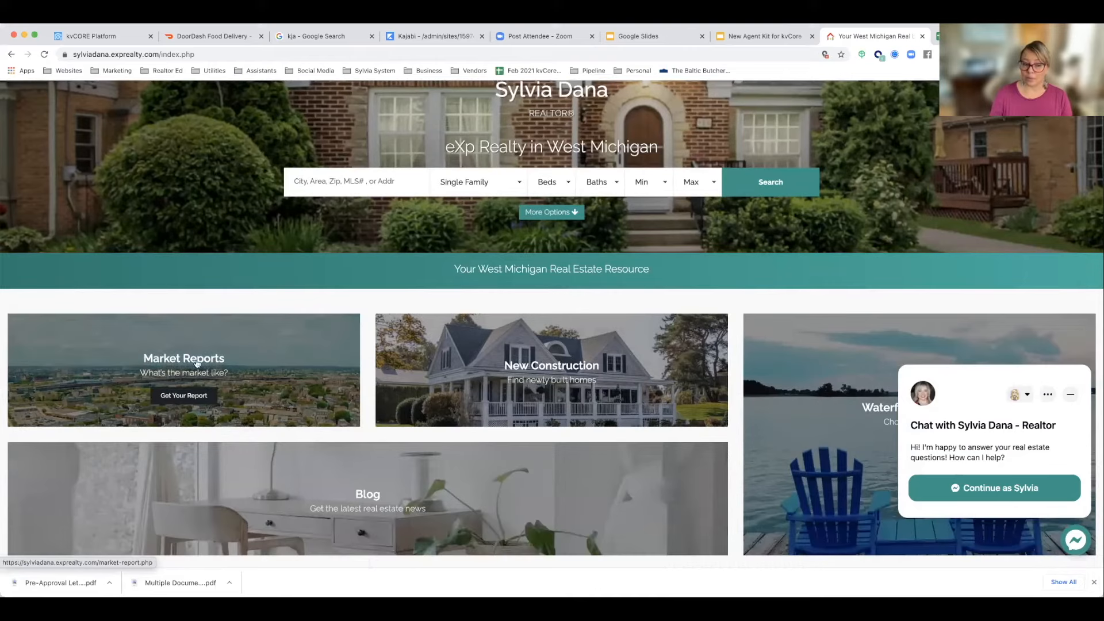
scroll(215, 381, up, 1)
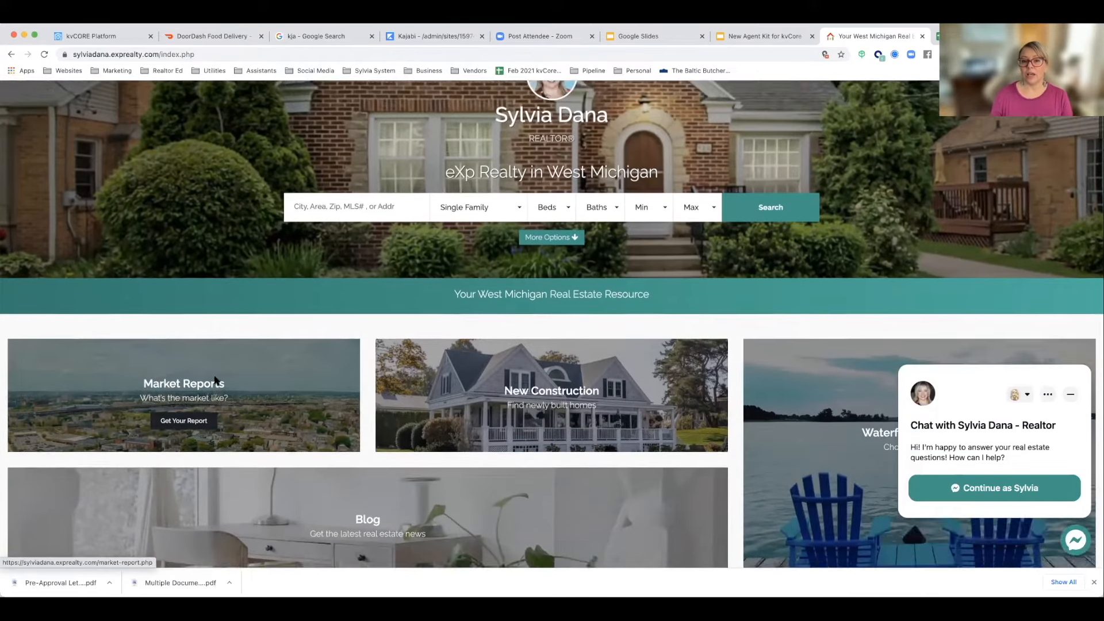
scroll(214, 381, up, 3)
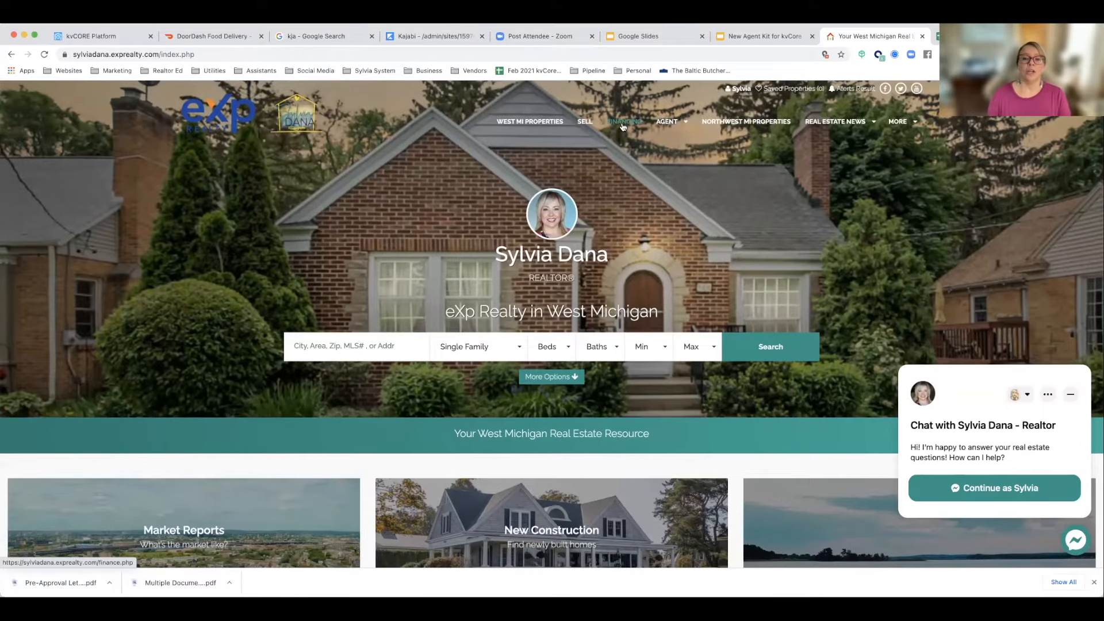
scroll(300, 377, down, 3)
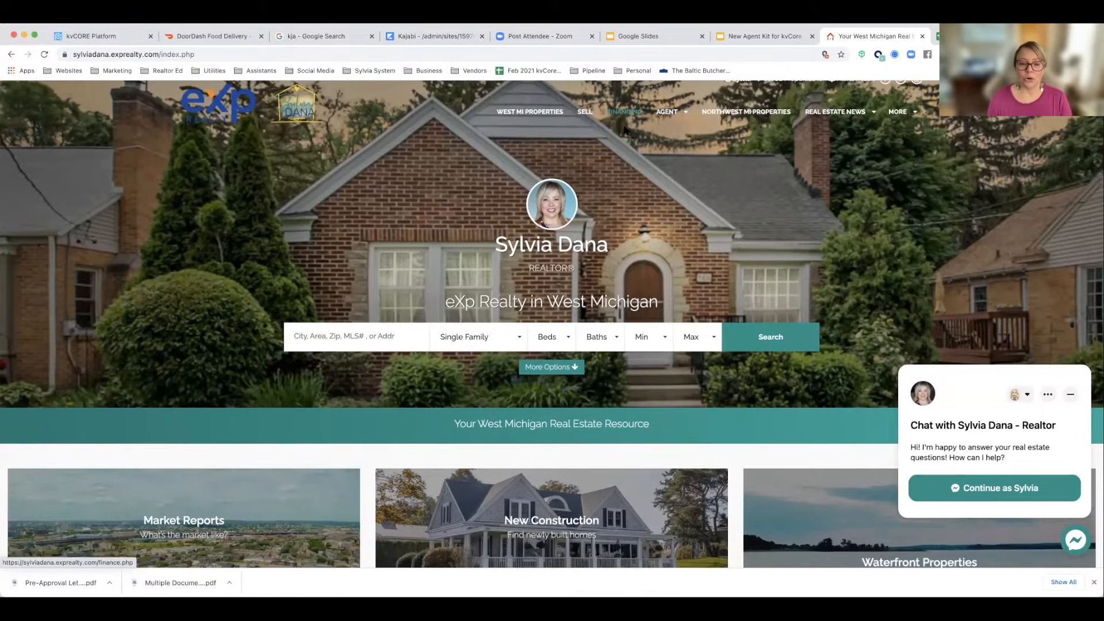
scroll(300, 377, up, 1)
scroll(299, 370, up, 2)
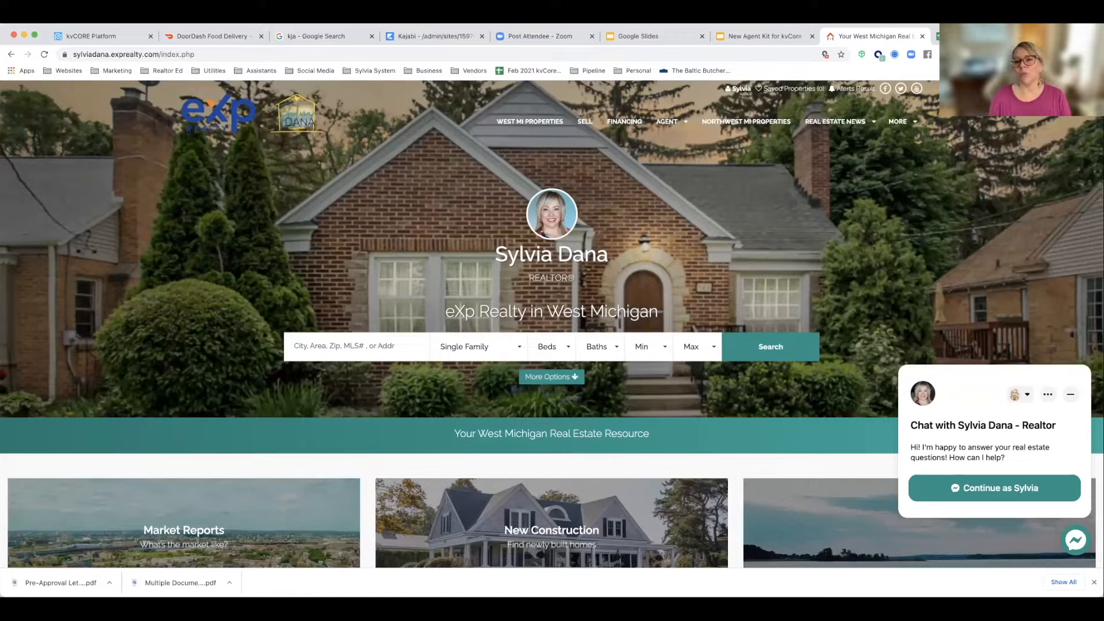
mouse_move(837, 130)
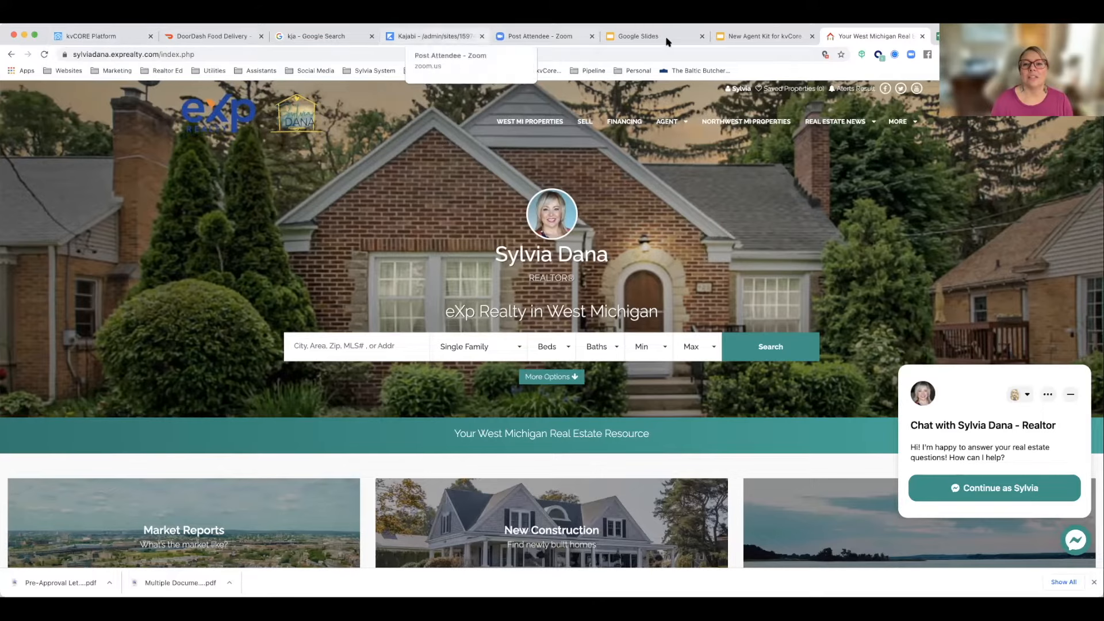
Step: Switch briefly to the Adding a Lender slide, return to kvCORE and review the agent's own profile from Contact Info to Signature
click(745, 36)
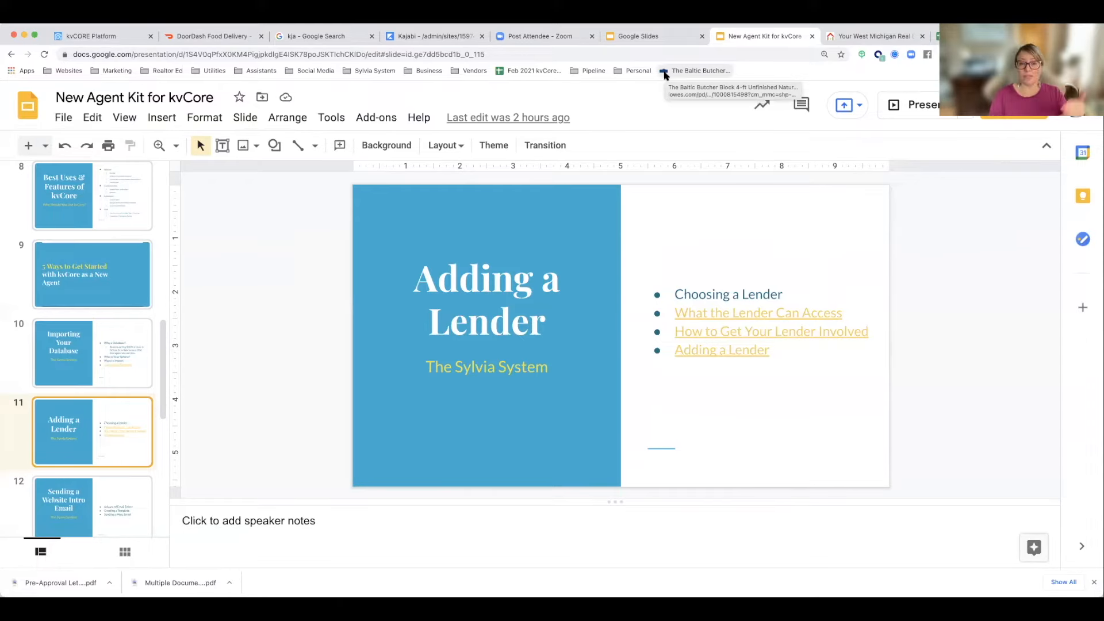
click(89, 35)
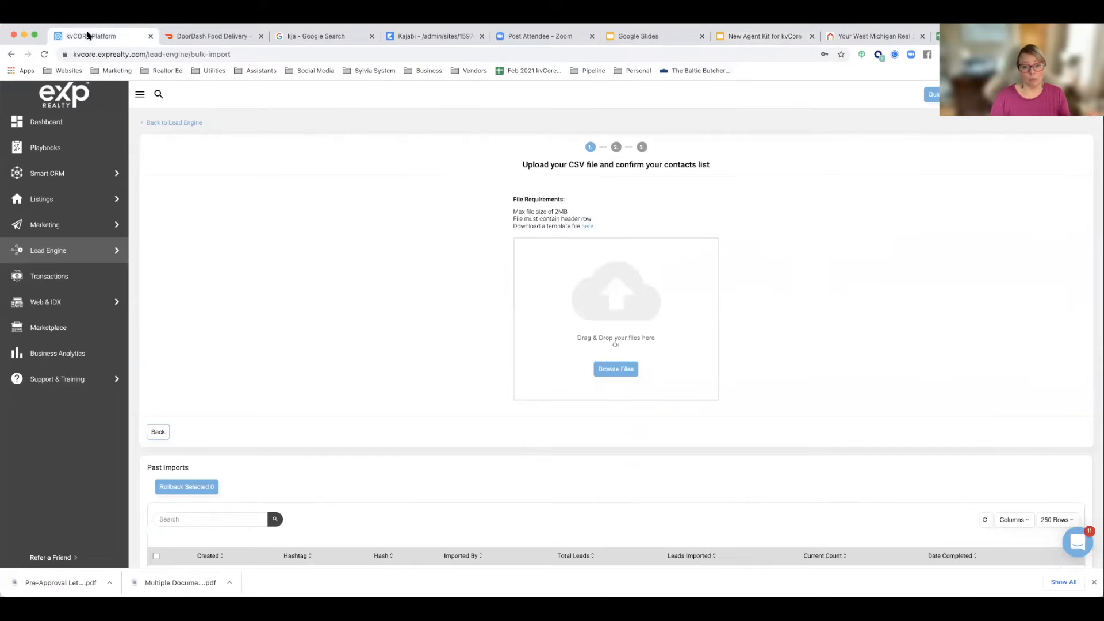
click(46, 123)
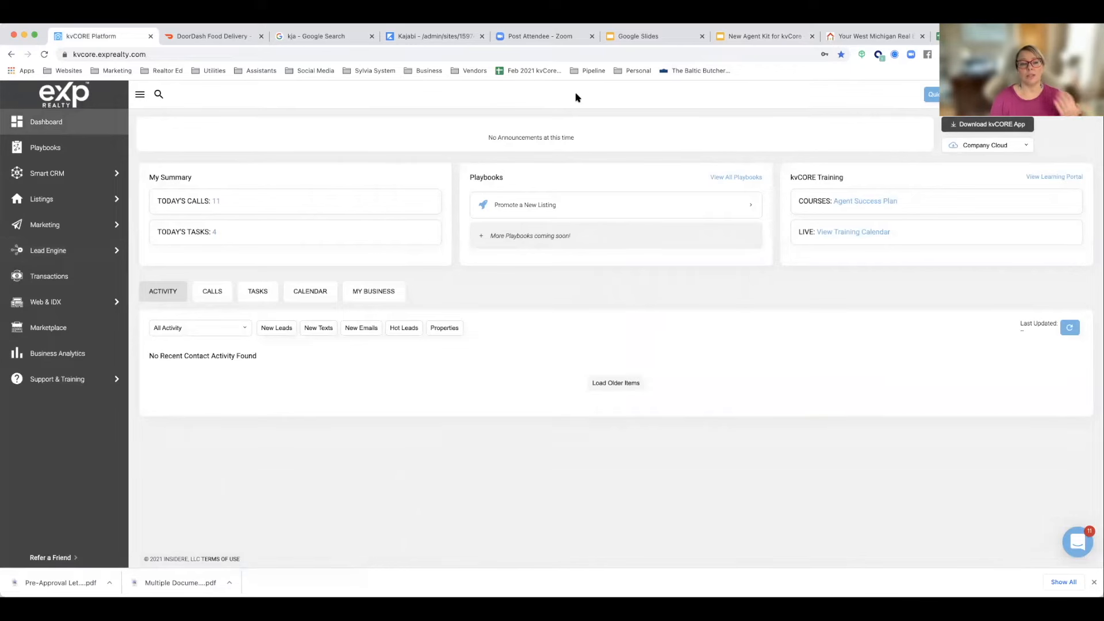
click(1079, 94)
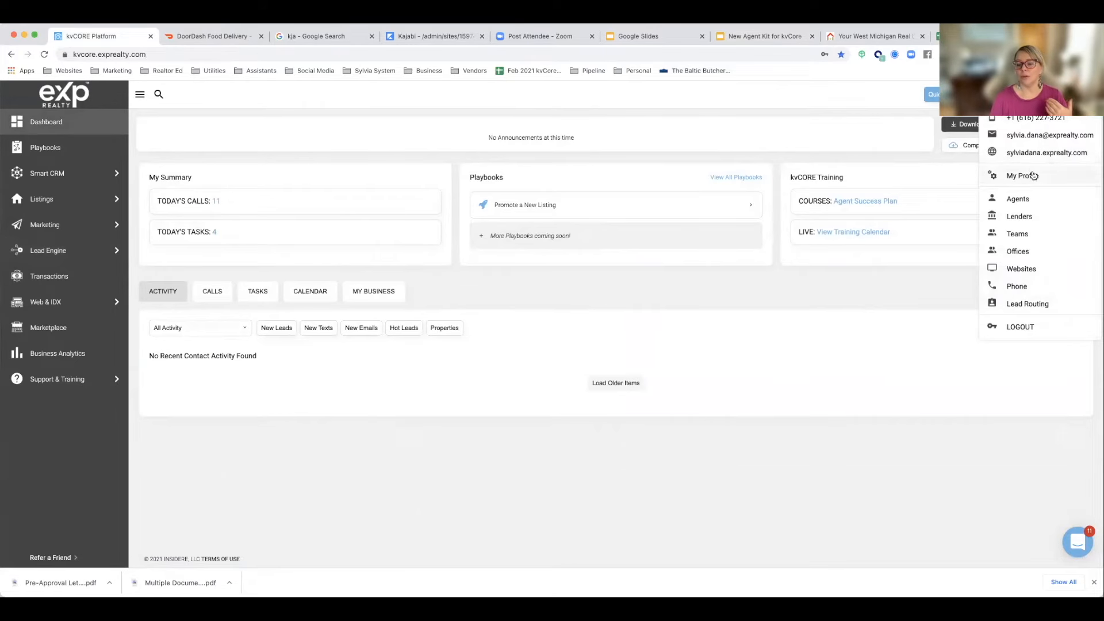
click(1033, 176)
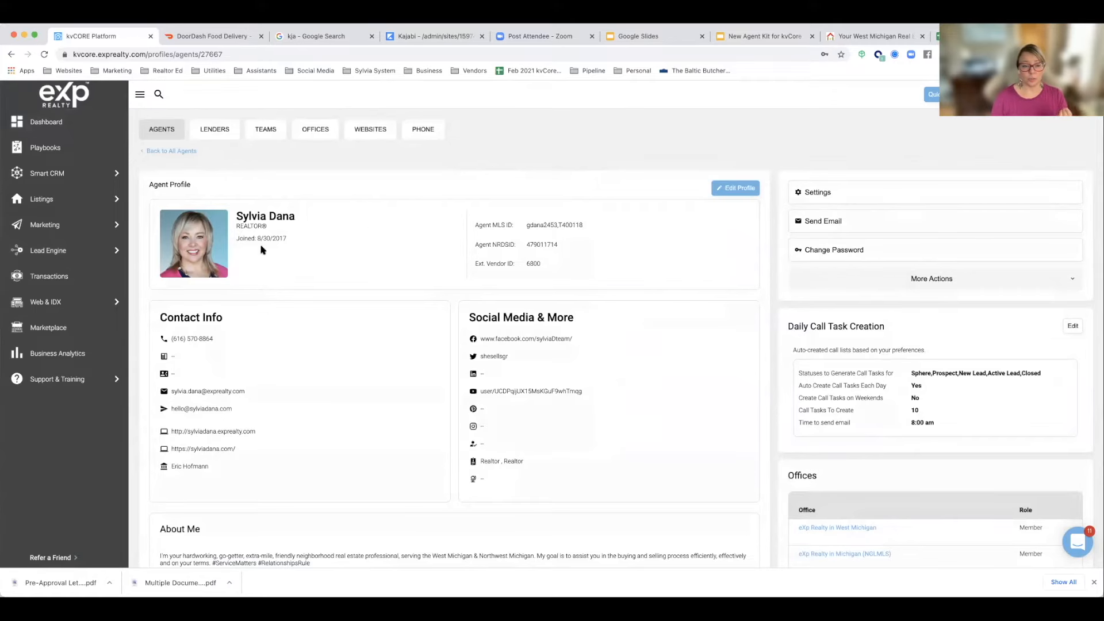
scroll(190, 253, down, 4)
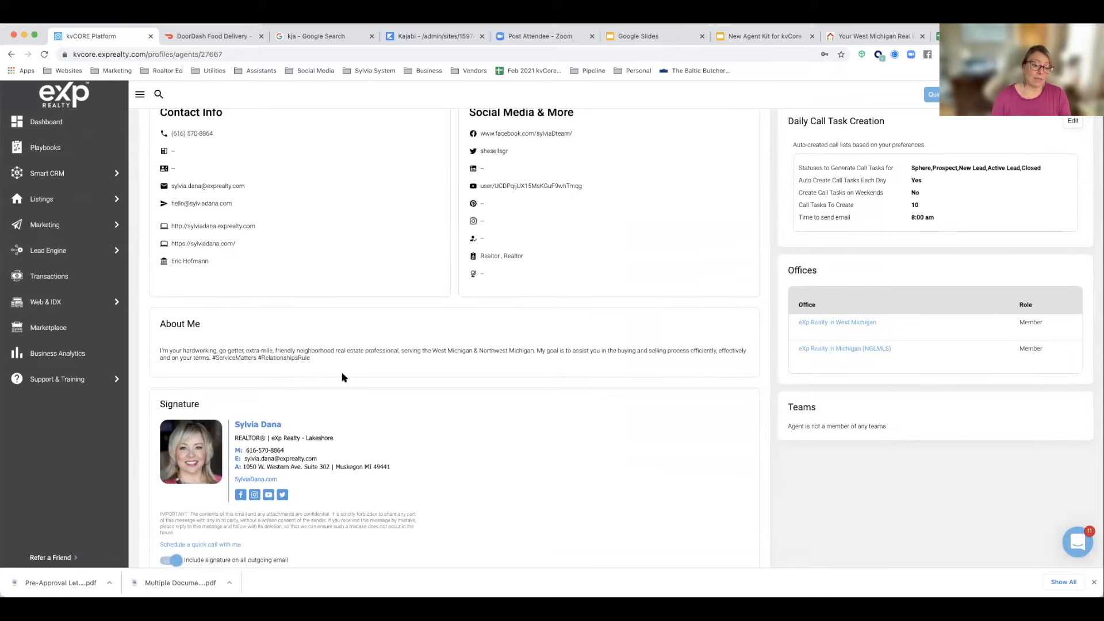
scroll(344, 299, up, 4)
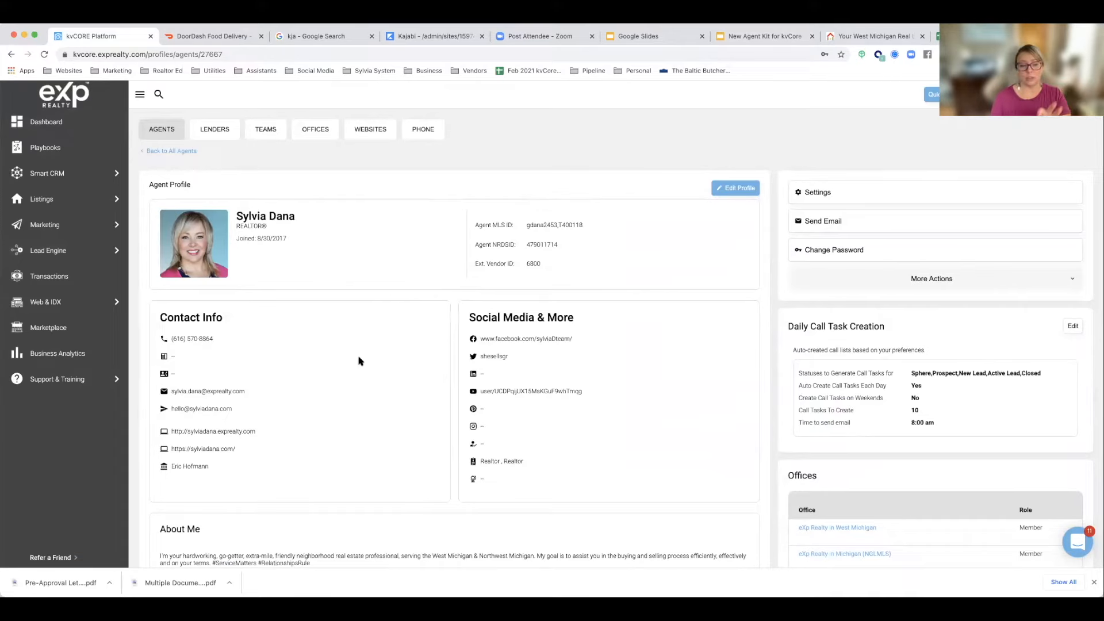
Step: In the Smart CRM, open the newest contact's record, show the CC Lender option for a new note, and close both without saving
click(65, 180)
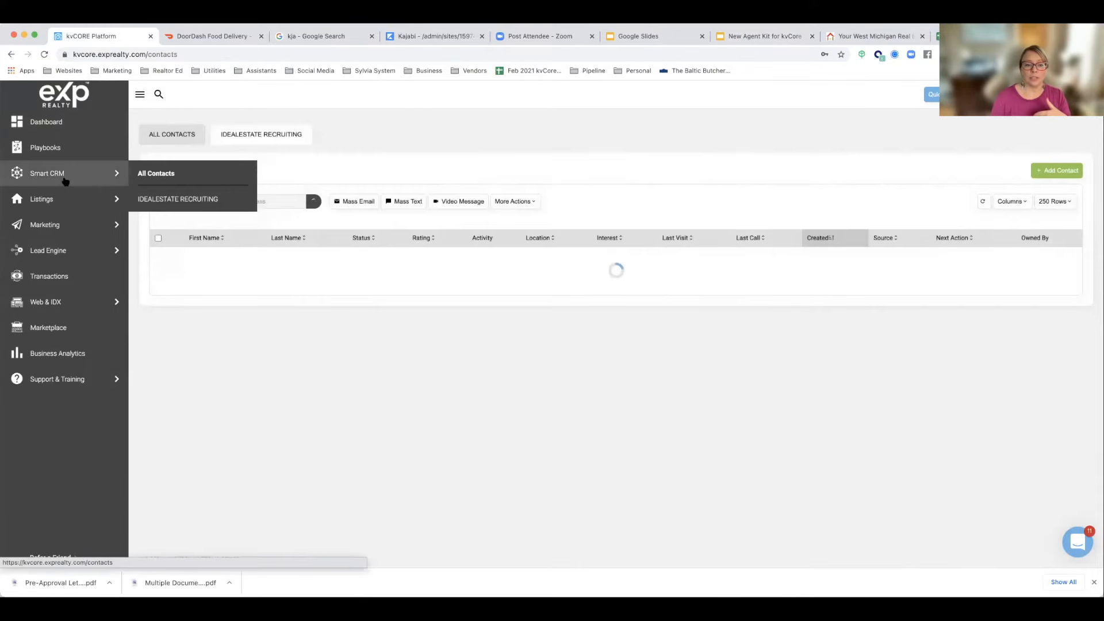
mouse_move(104, 199)
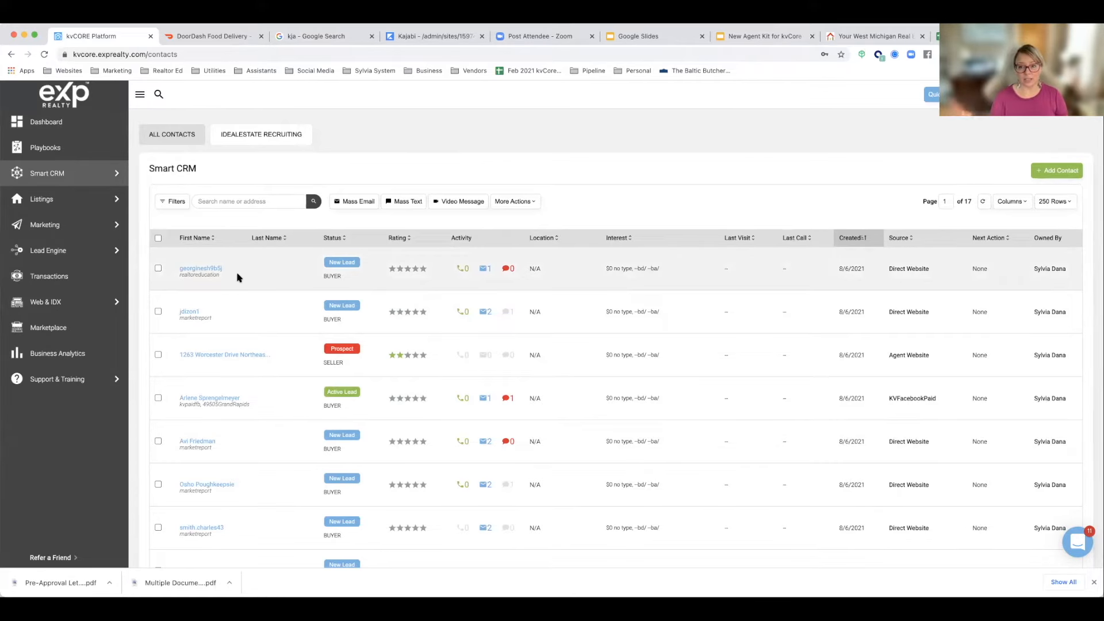
click(206, 269)
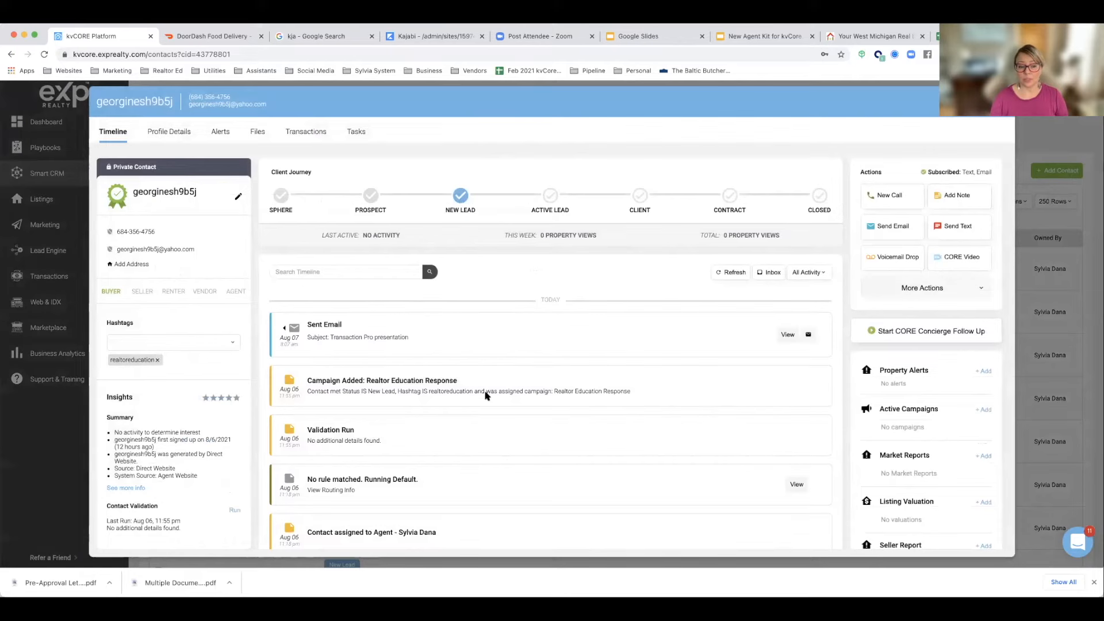
click(957, 195)
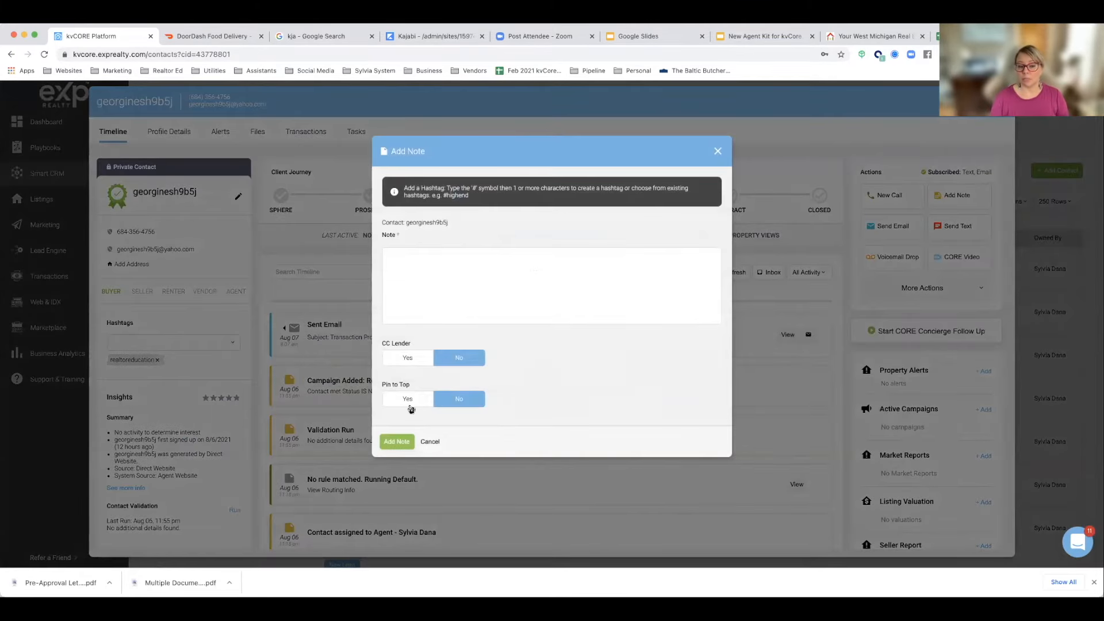
click(720, 154)
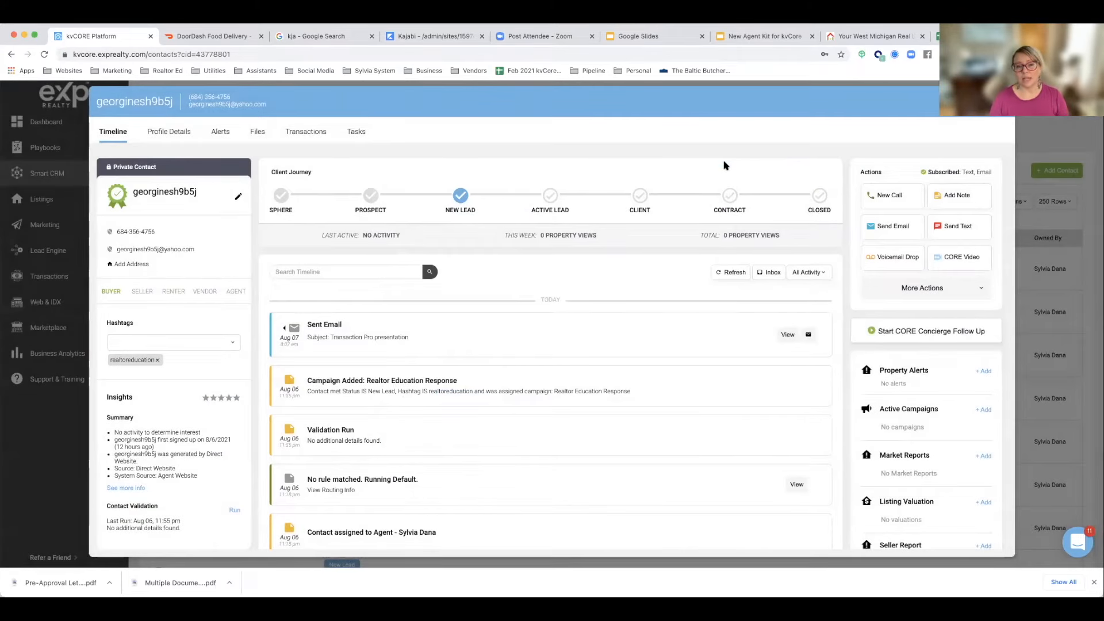
click(1001, 101)
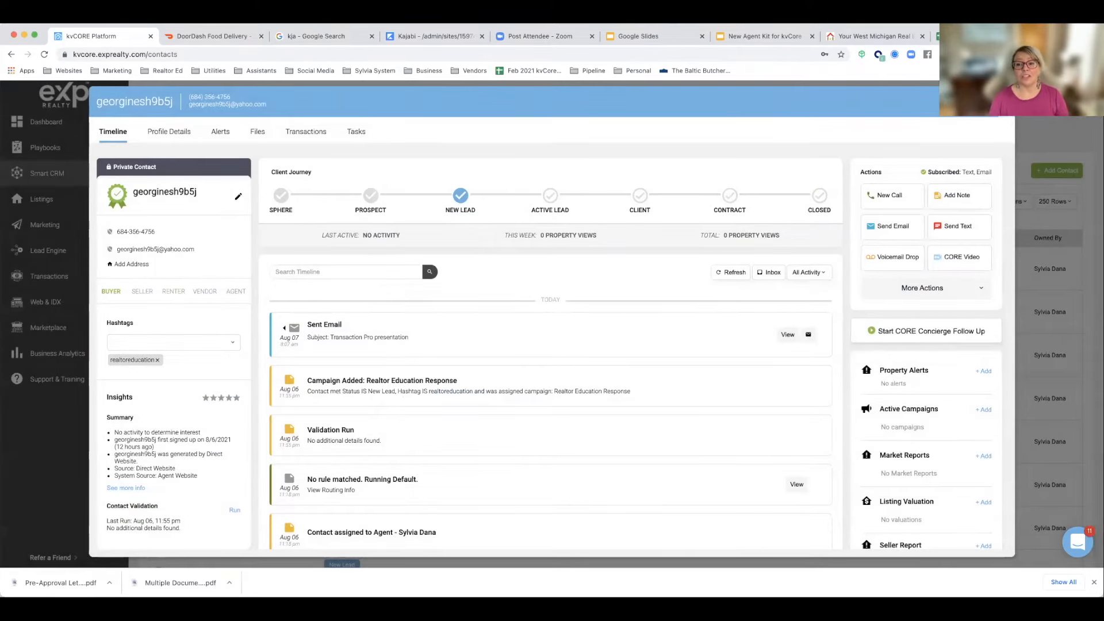
Step: Open the Lead Engine's IDX Squeeze Page builder for the agent's exprealty.com website and review the Multi-Property and Single Property options
mouse_move(56, 229)
mouse_move(50, 250)
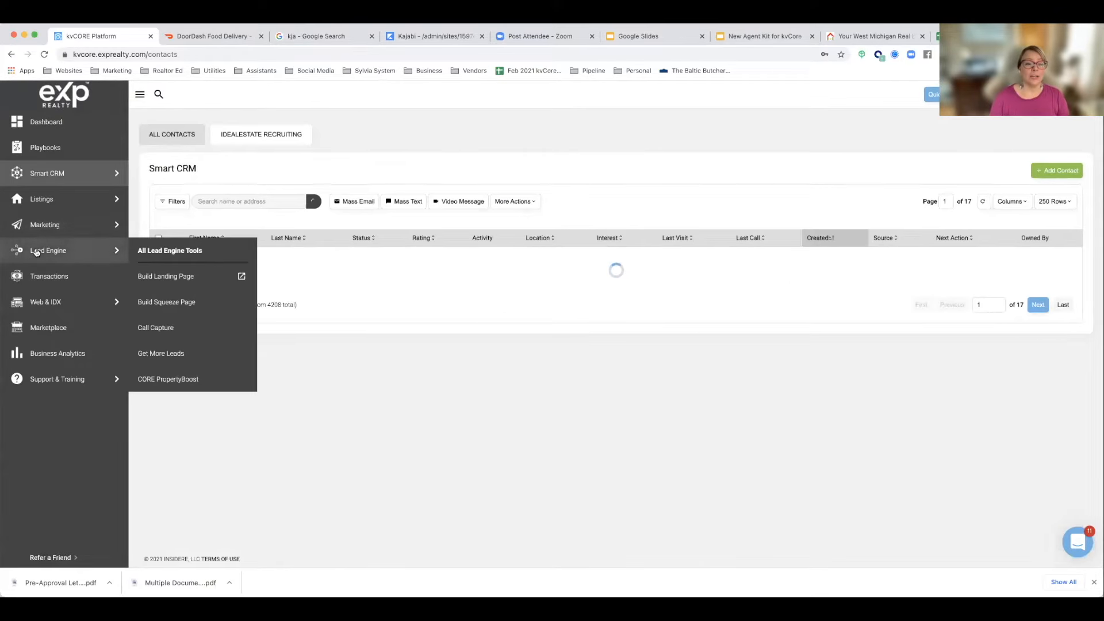
click(158, 301)
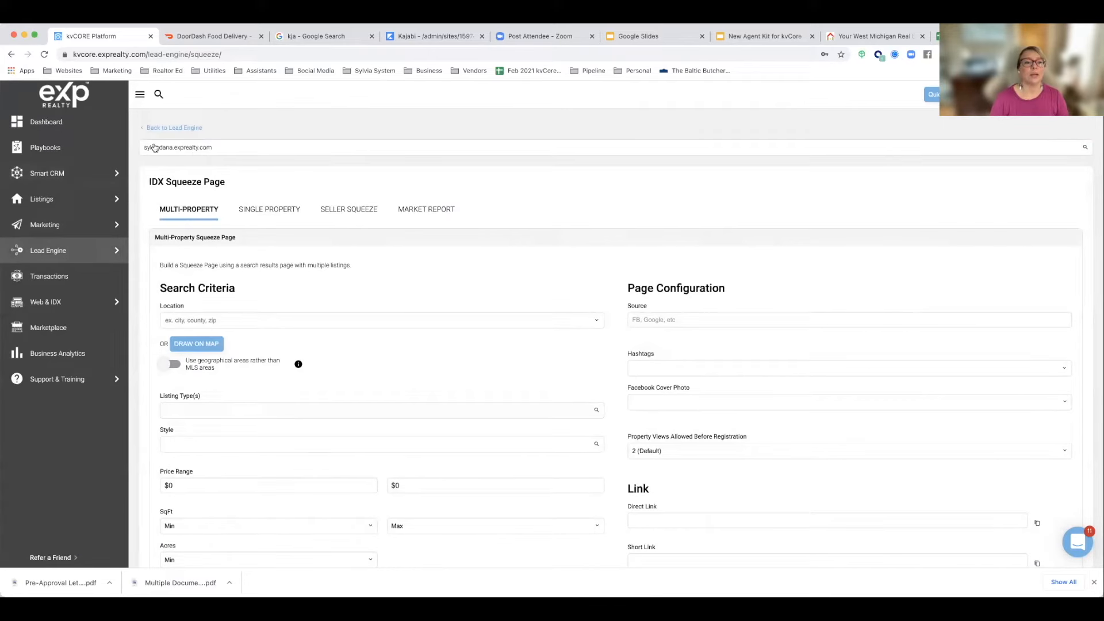
click(221, 150)
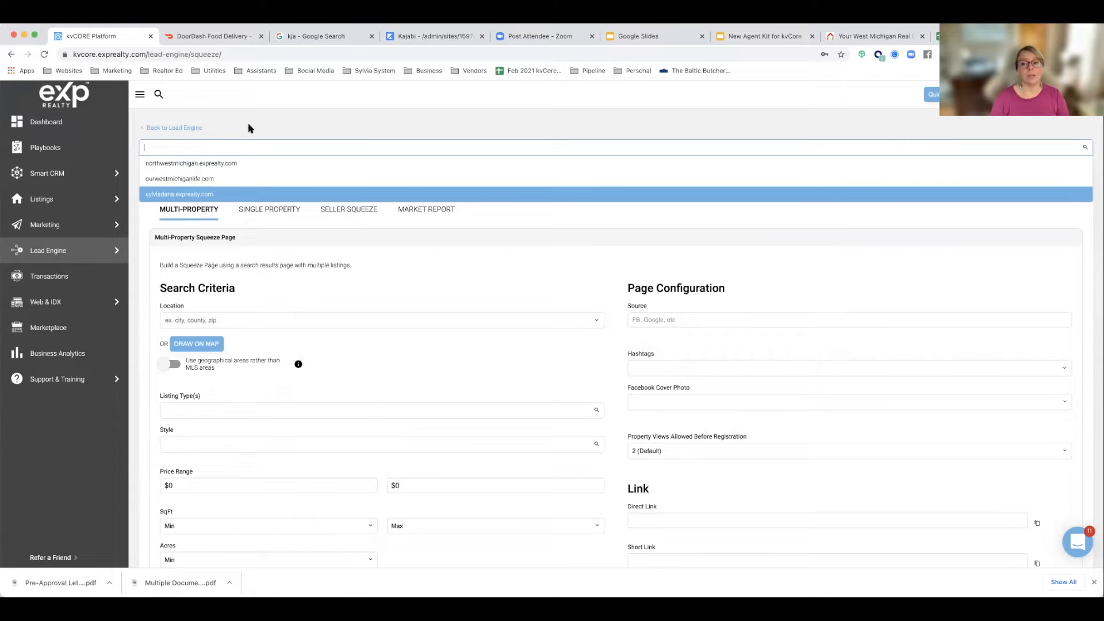
click(193, 194)
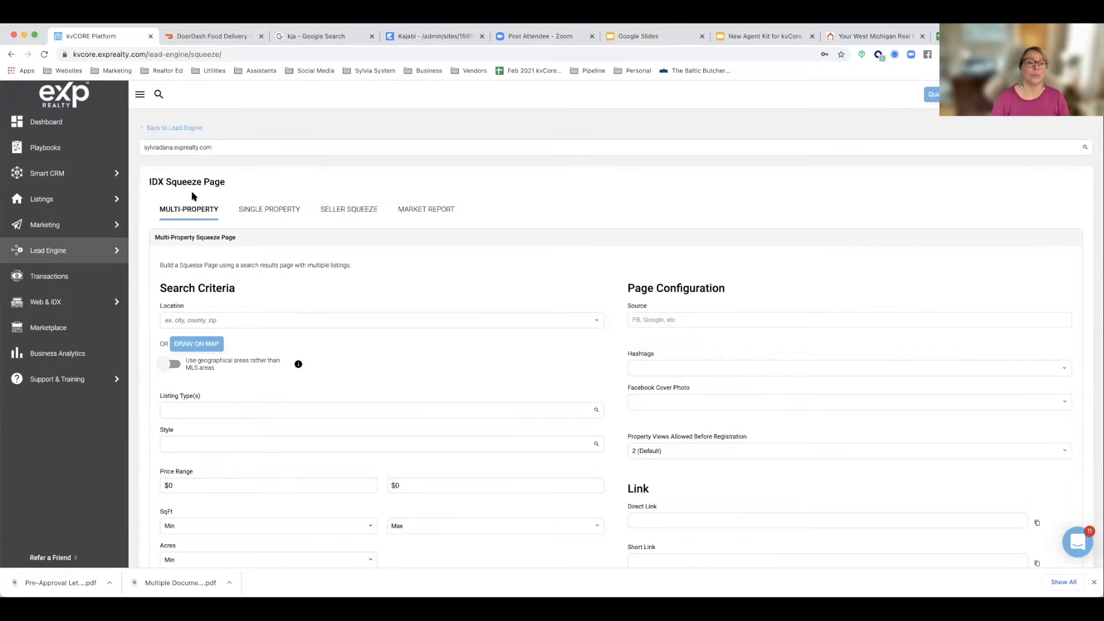
scroll(224, 214, down, 3)
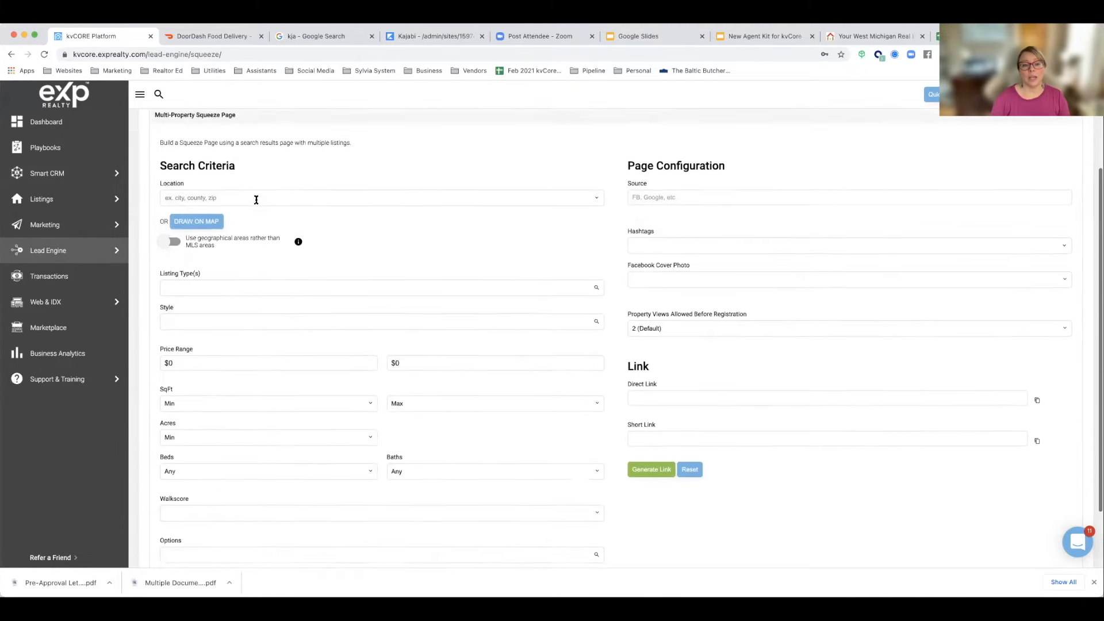
scroll(257, 200, up, 1)
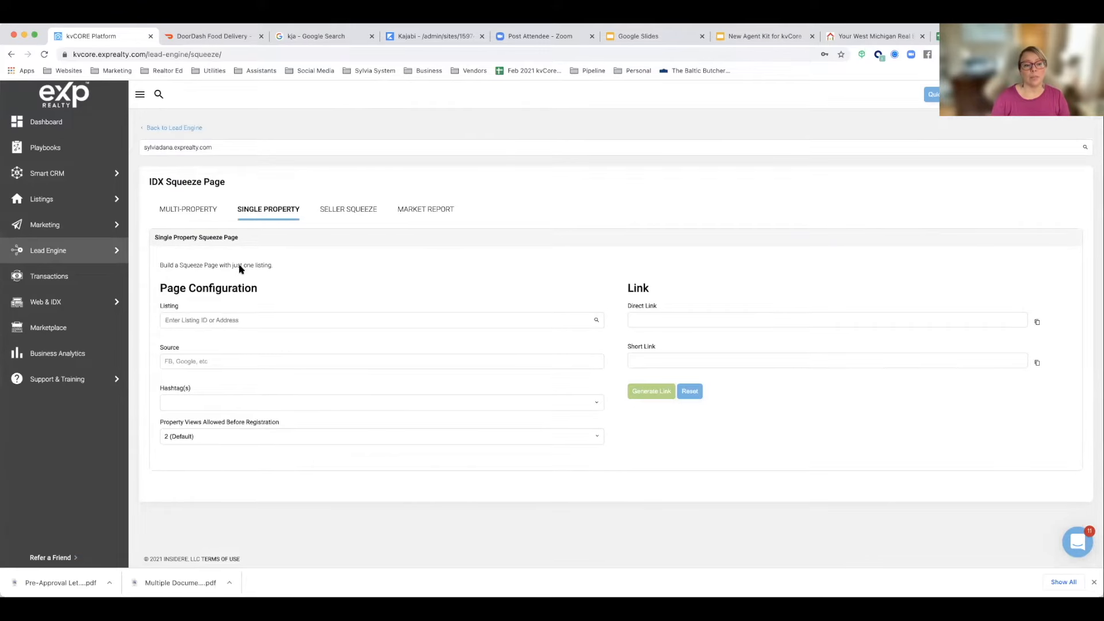
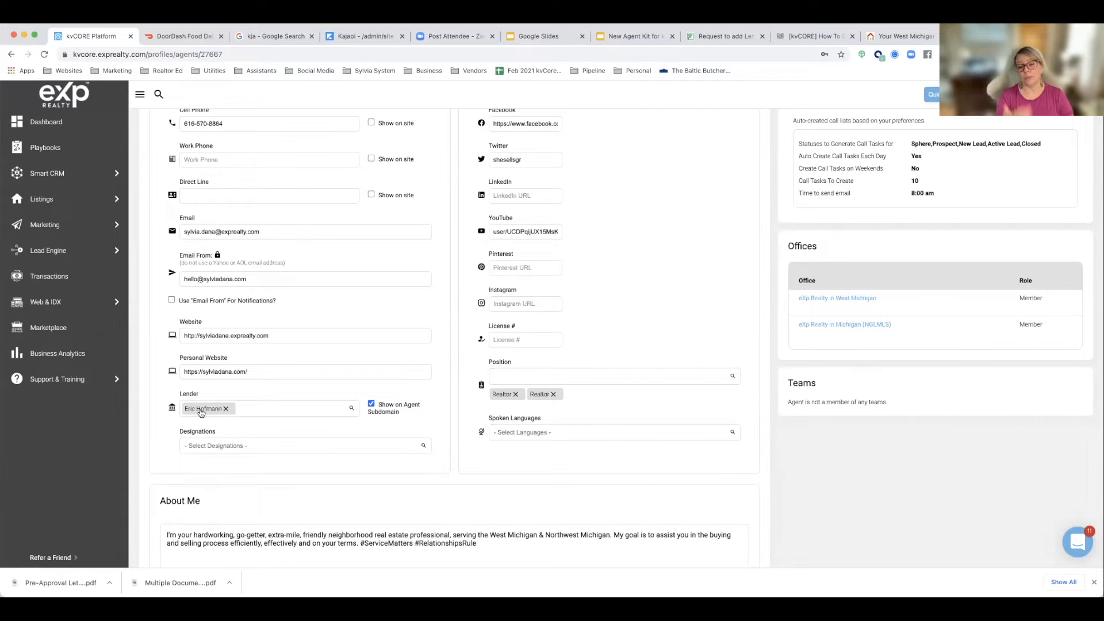
Step: Show the Sending a Website Intro Email slide and review the Website Intro Email copy in the NEW Sylvia System Campaign Copy & Instructions document
scroll(201, 412, up, 3)
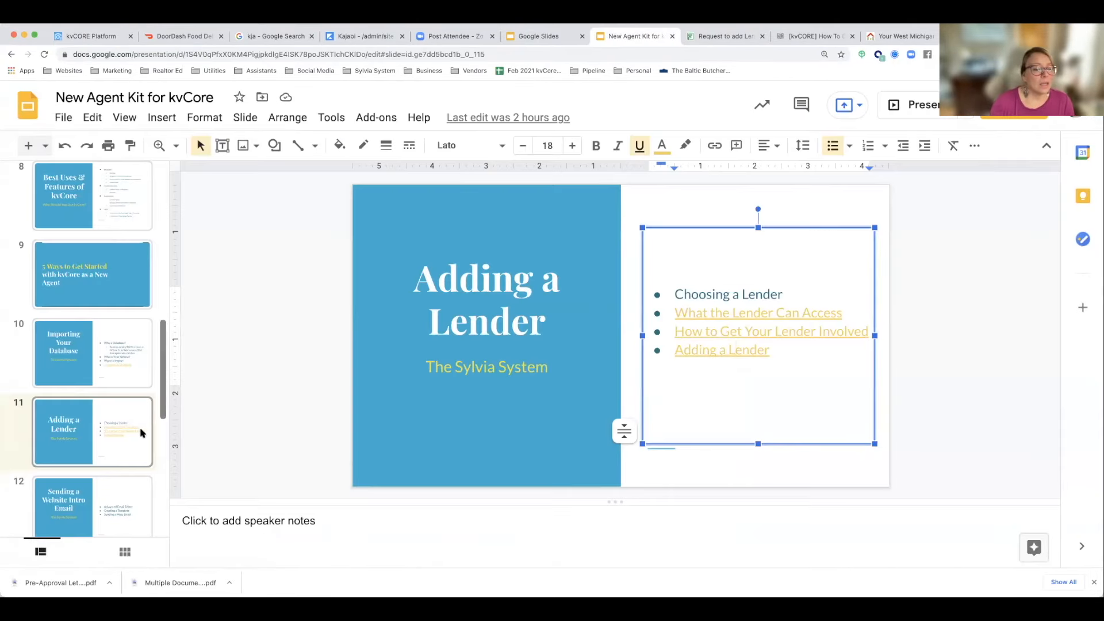
click(61, 500)
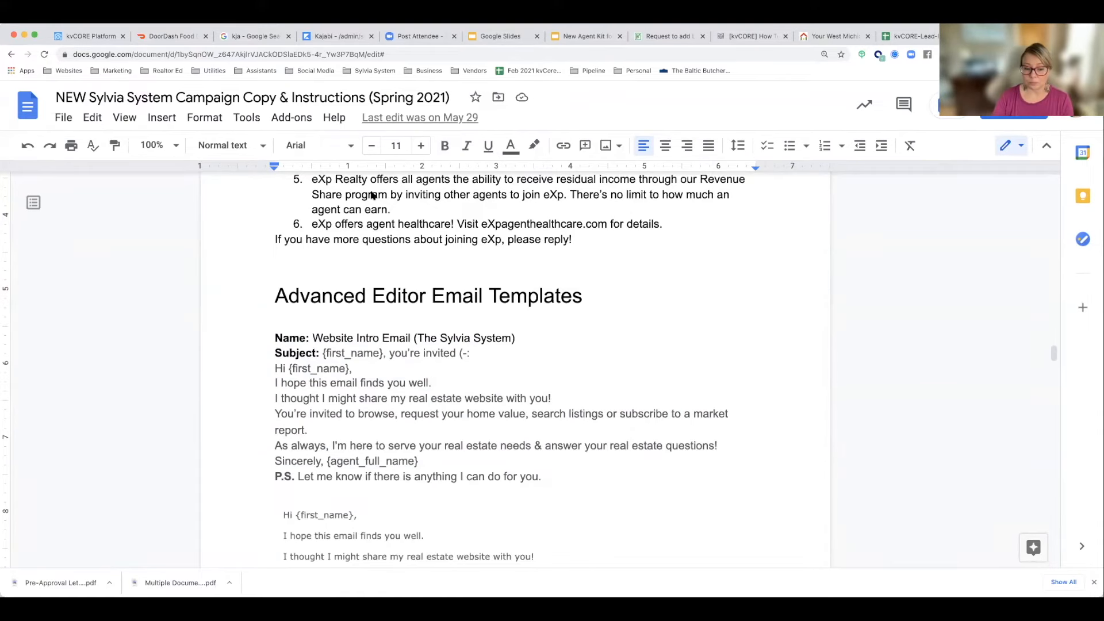
scroll(373, 279, down, 5)
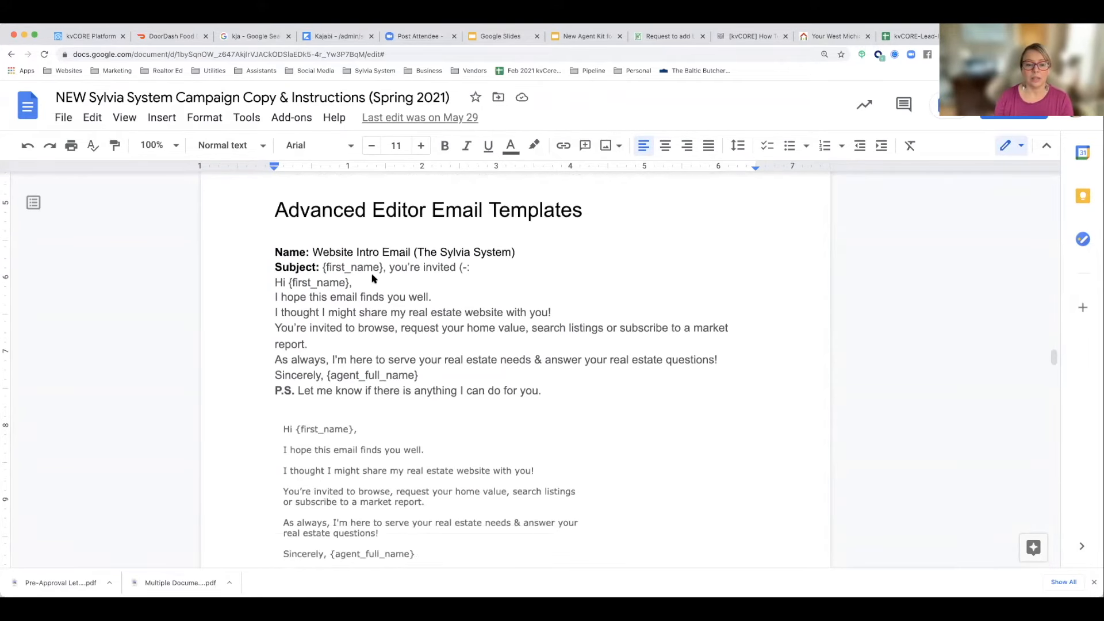
scroll(373, 279, down, 3)
scroll(373, 278, up, 7)
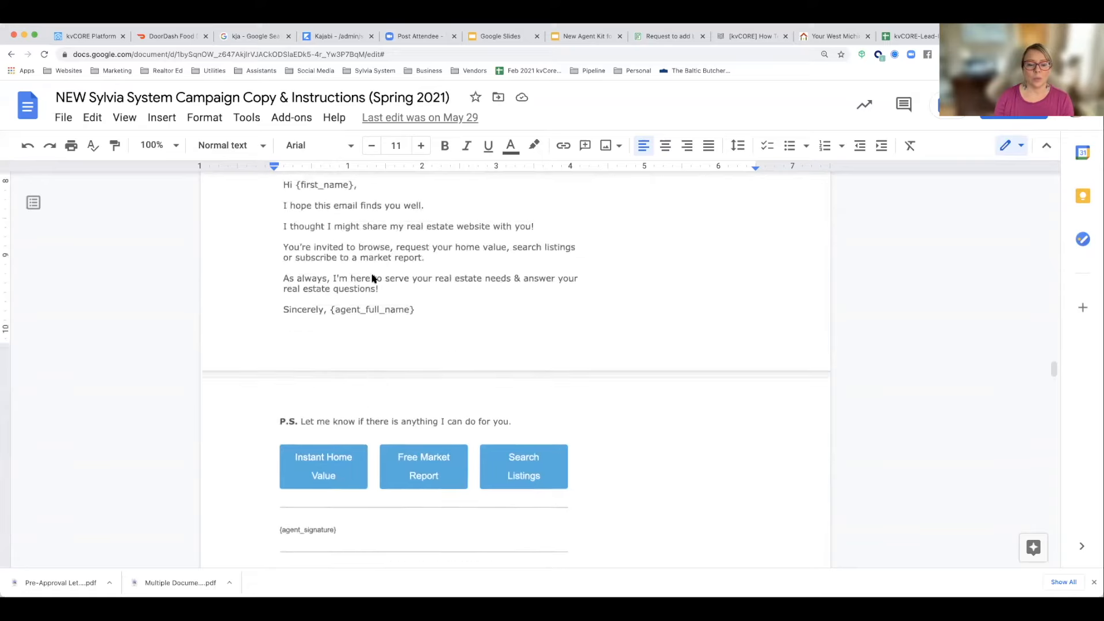
scroll(373, 278, up, 5)
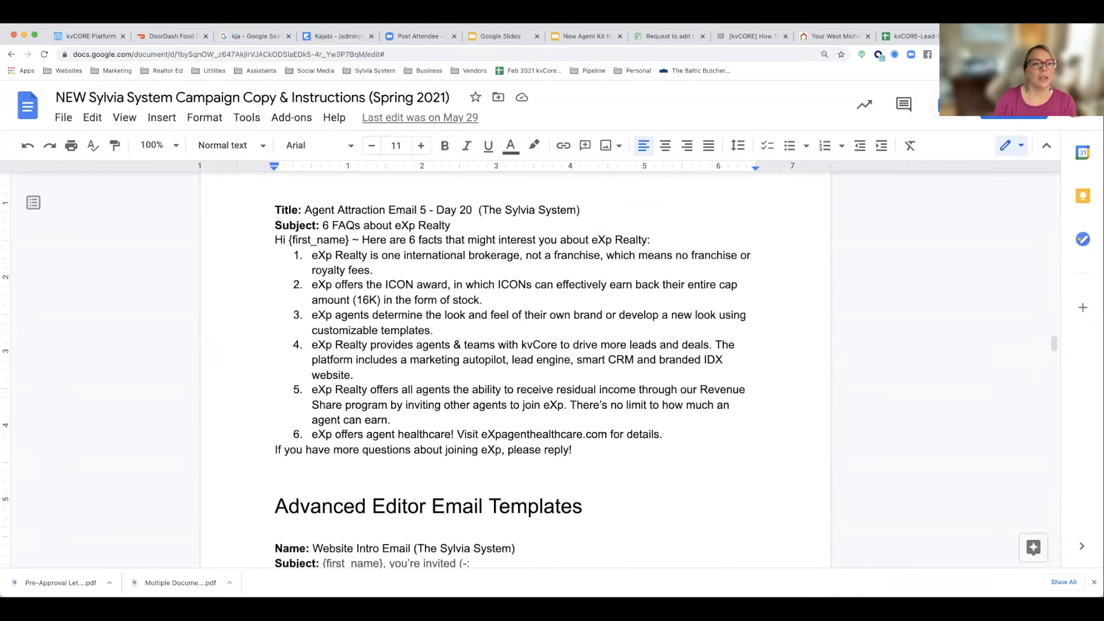
Step: Return to kvCORE and open the email templates list within the Marketing section's Smart Campaigns
click(76, 37)
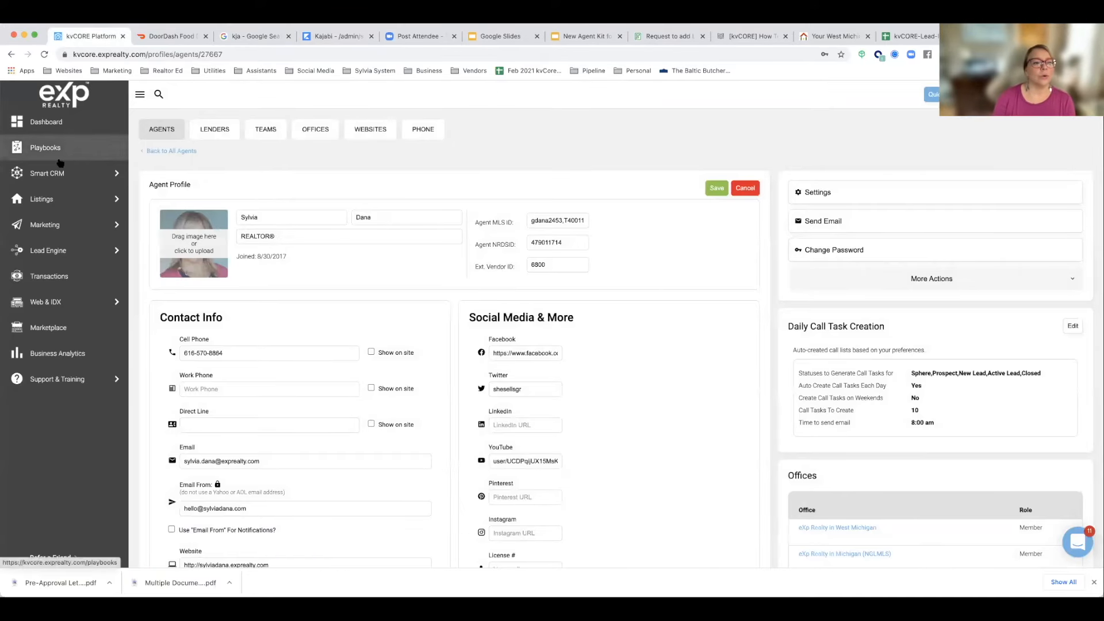
mouse_move(56, 176)
mouse_move(49, 228)
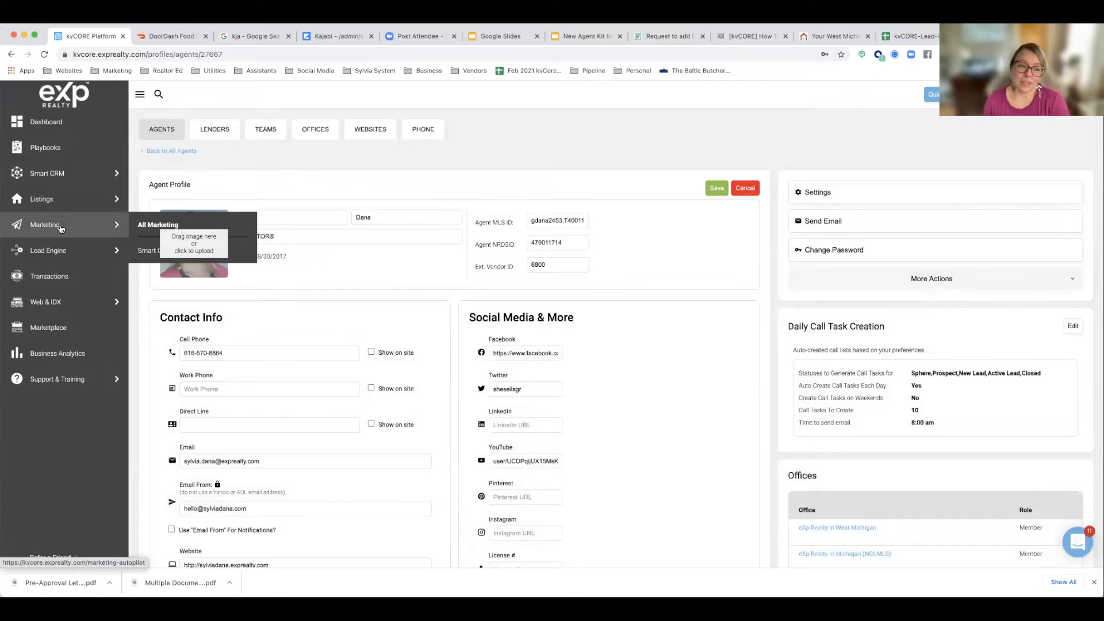
mouse_move(56, 253)
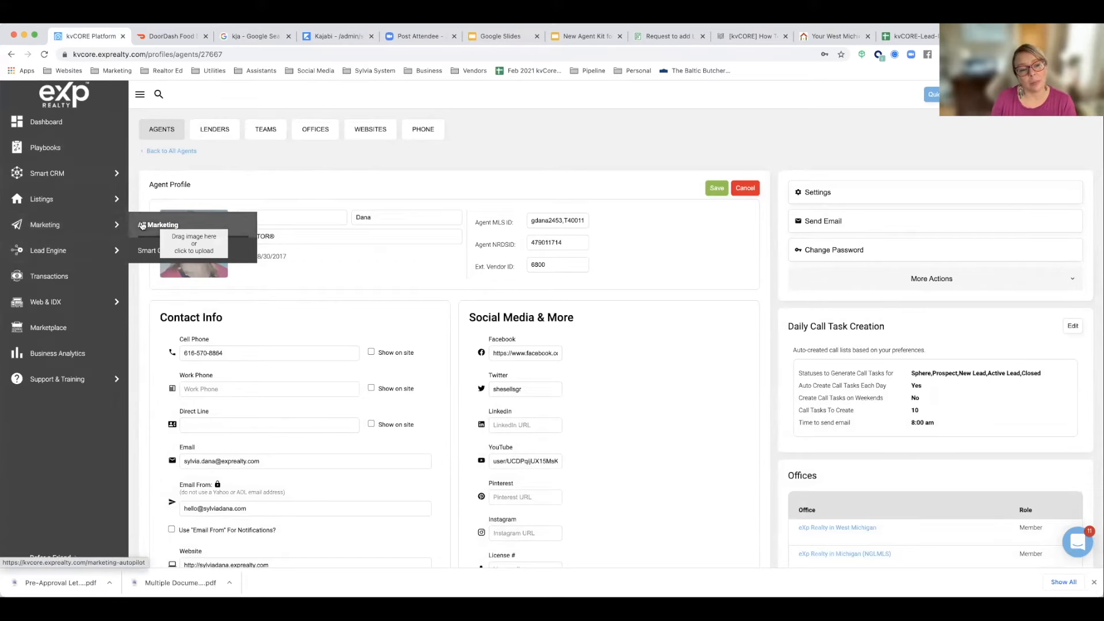
click(151, 225)
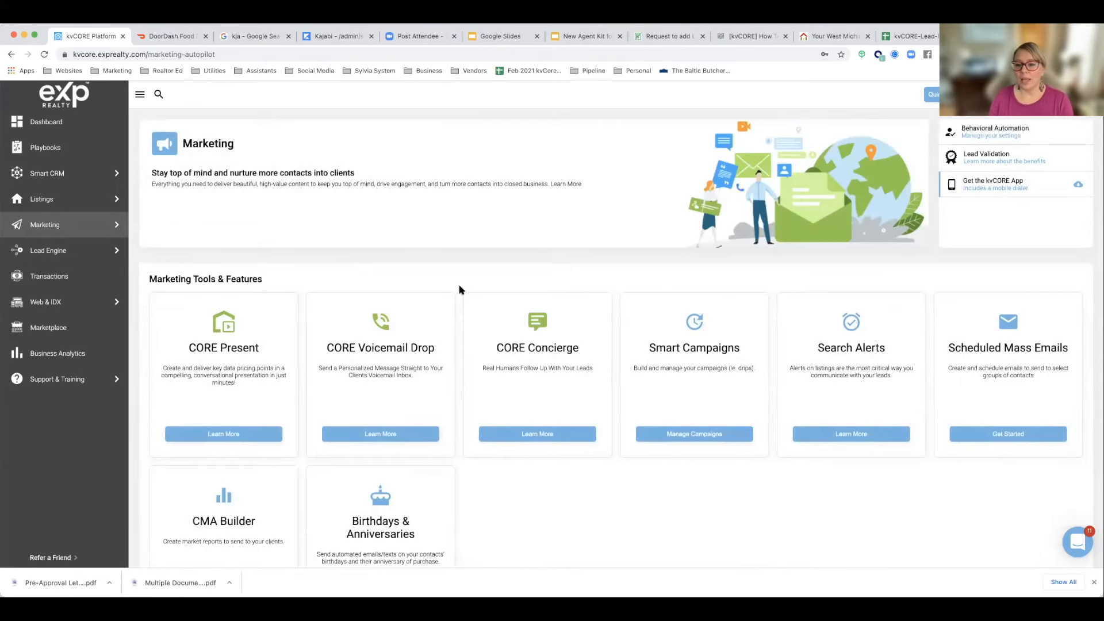
click(703, 438)
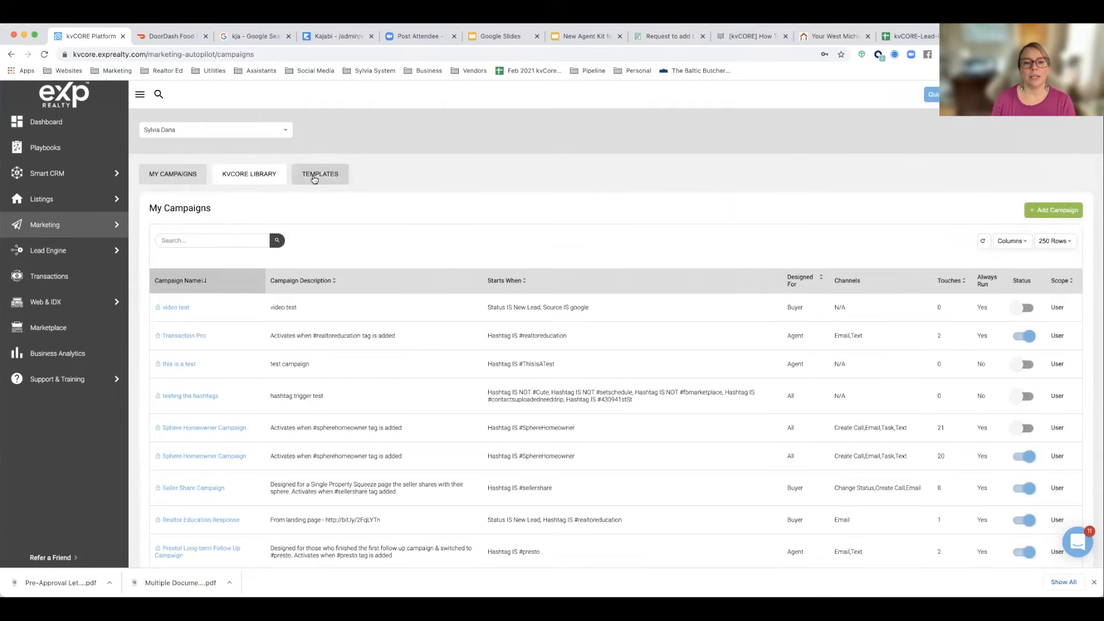
click(315, 178)
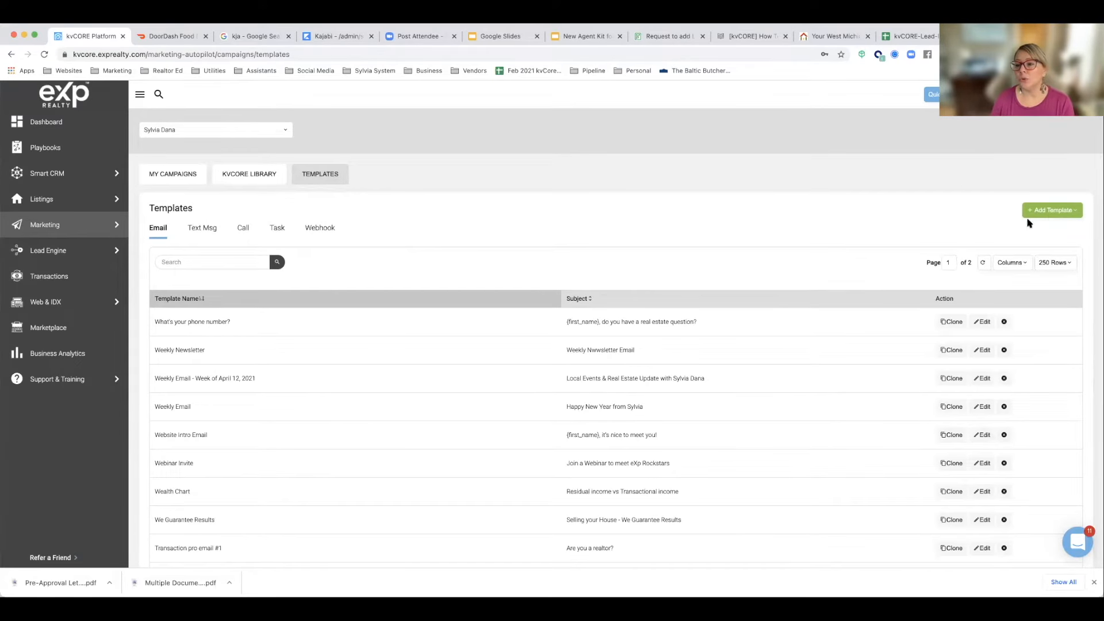
Step: Start a new email template and switch its content area to the Advanced Editor, accepting the editor change
click(1052, 216)
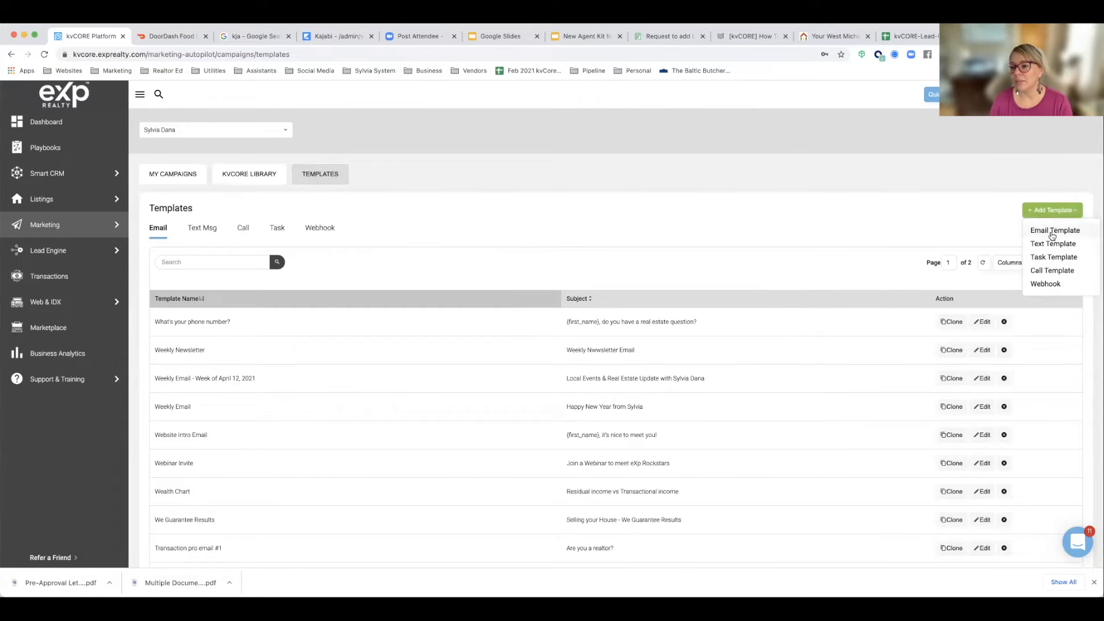
click(1052, 232)
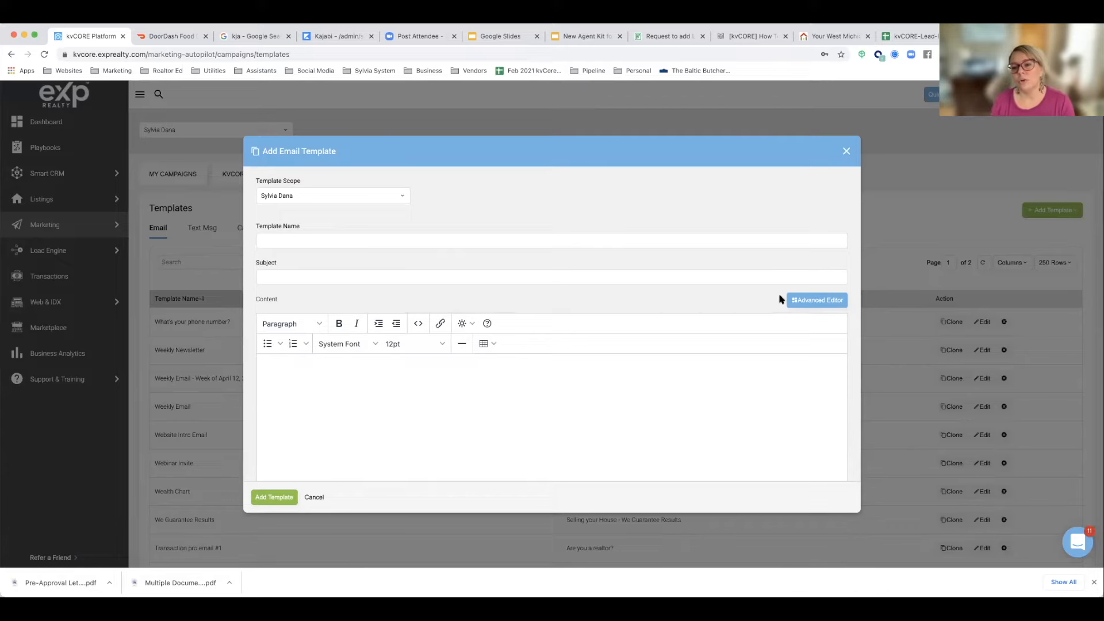
click(805, 303)
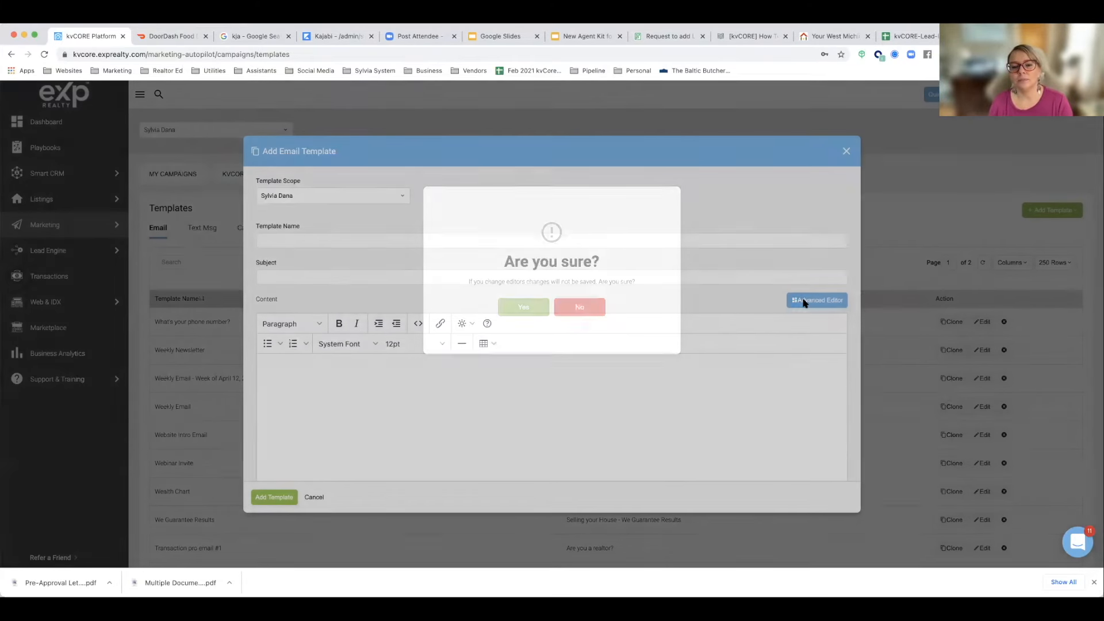
click(533, 314)
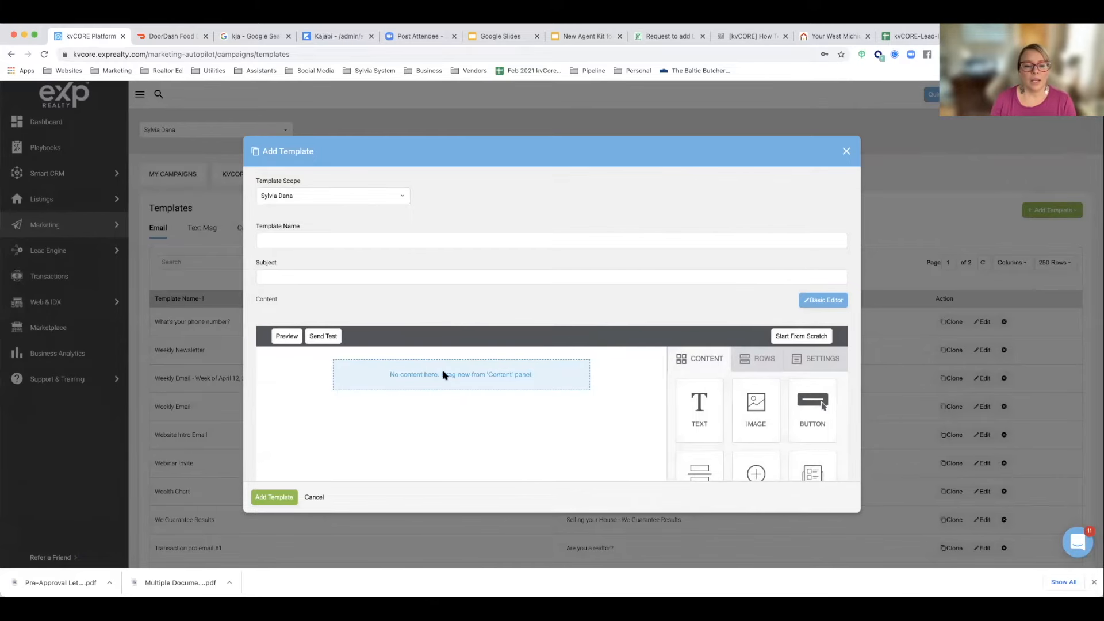
Step: Look over the Advanced Editor's empty canvas and its content blocks, from Text and Image to Core Video
scroll(406, 403, down, 2)
scroll(408, 405, down, 2)
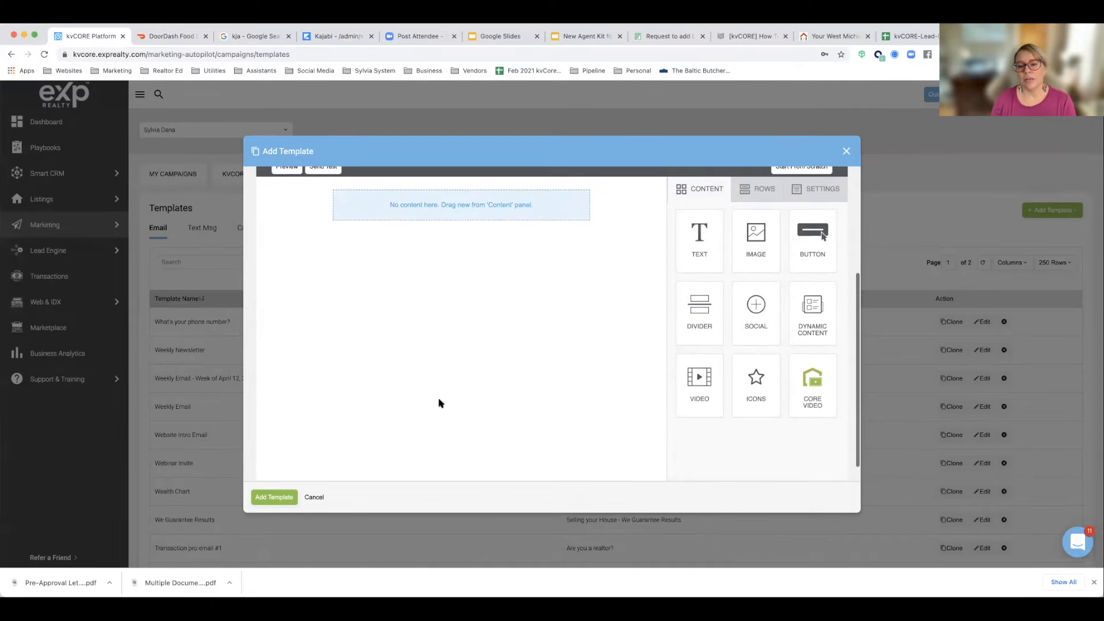
scroll(439, 403, up, 1)
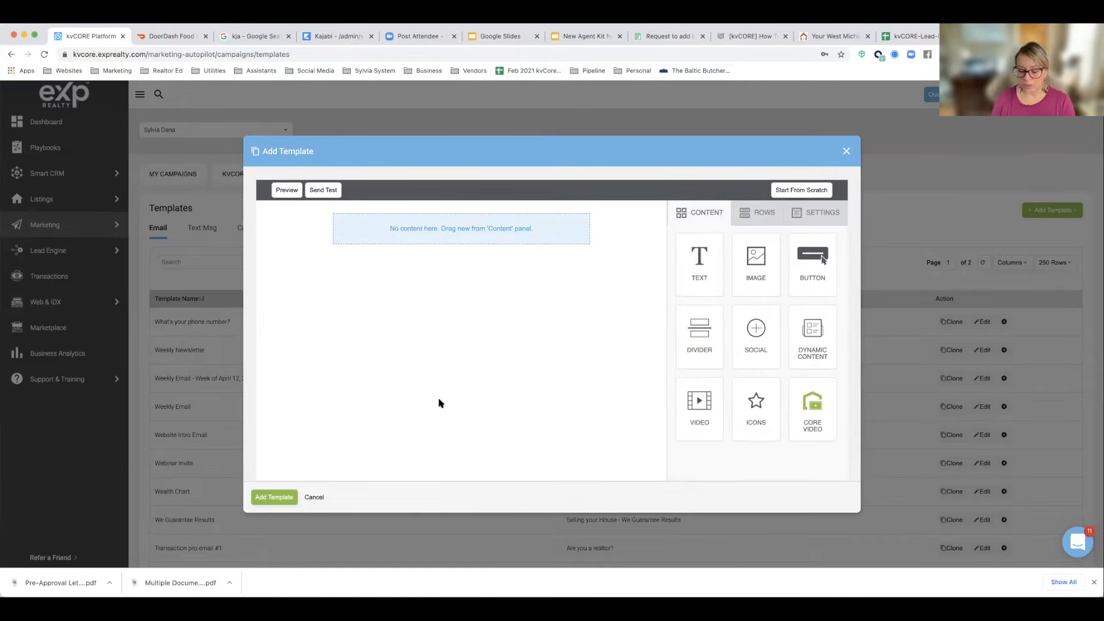
scroll(439, 402, up, 1)
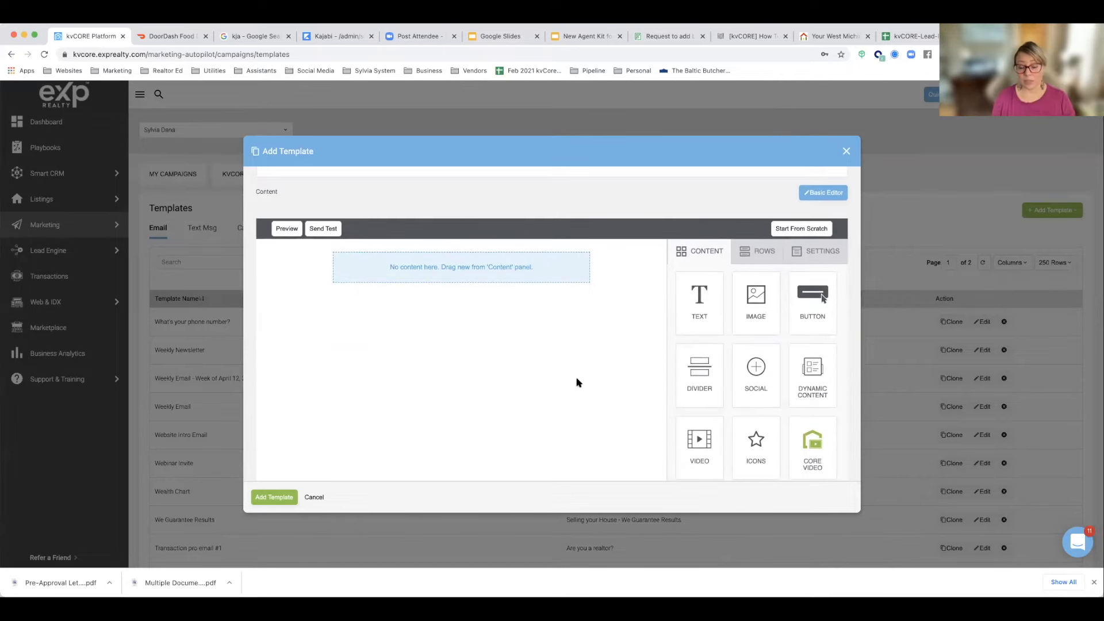
scroll(480, 385, down, 1)
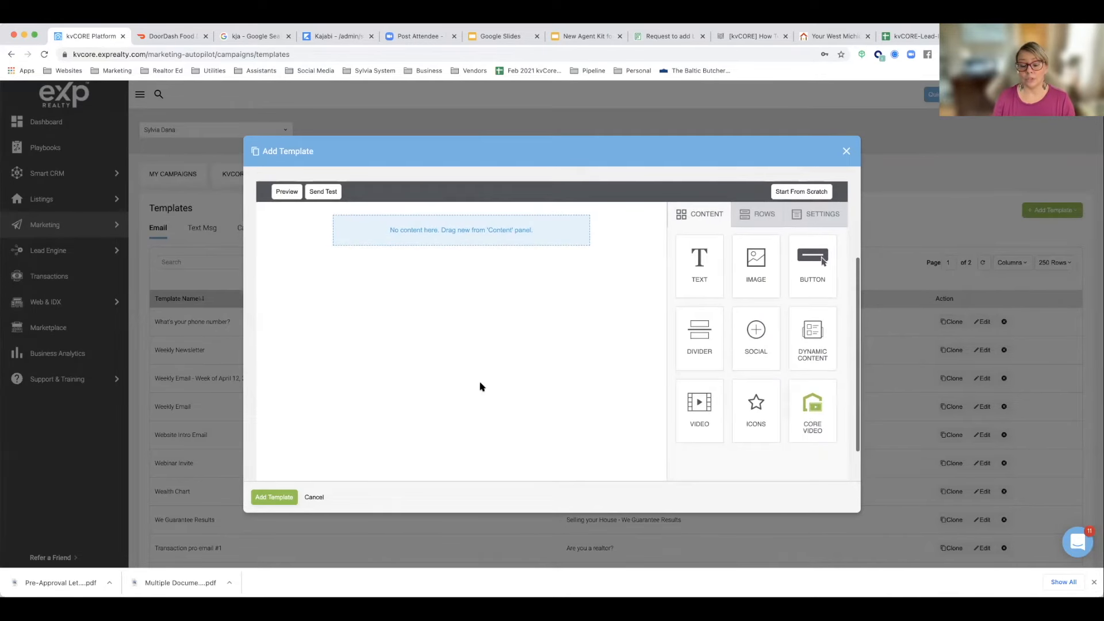
scroll(481, 386, up, 3)
scroll(481, 387, down, 1)
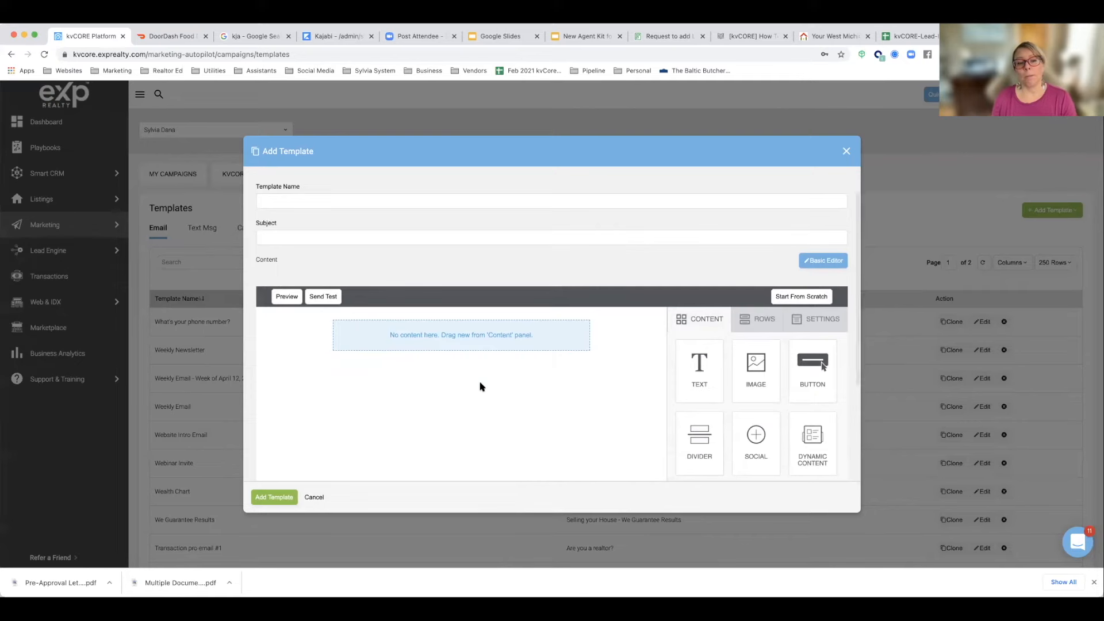
scroll(481, 386, down, 2)
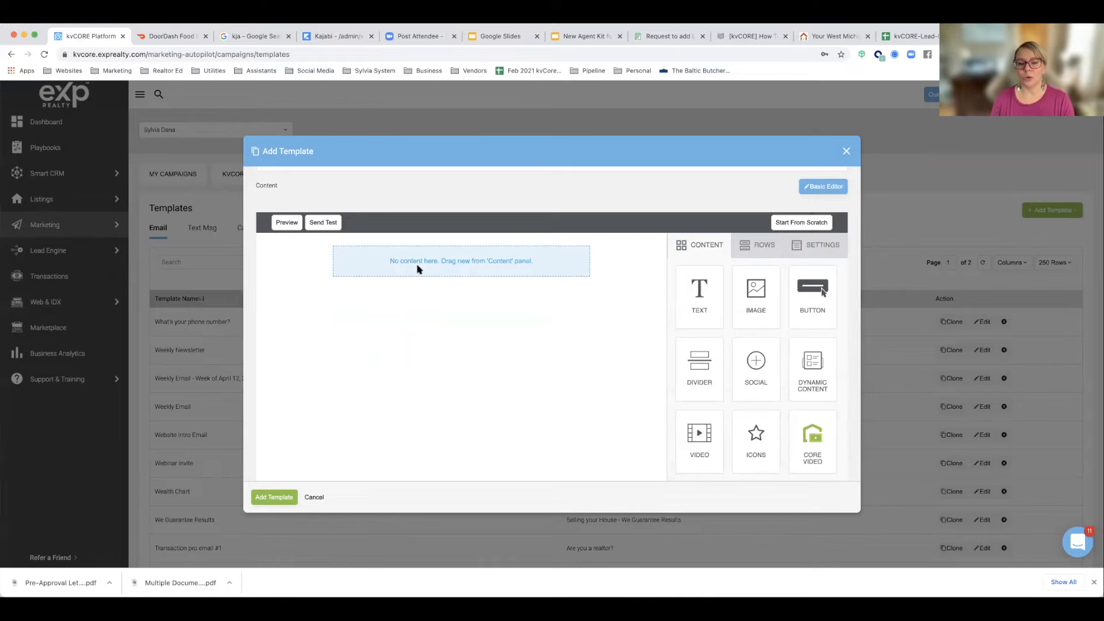
Step: Add a second single-column row to the template and place a Text block in the first row
click(758, 248)
drag(753, 272, 531, 274)
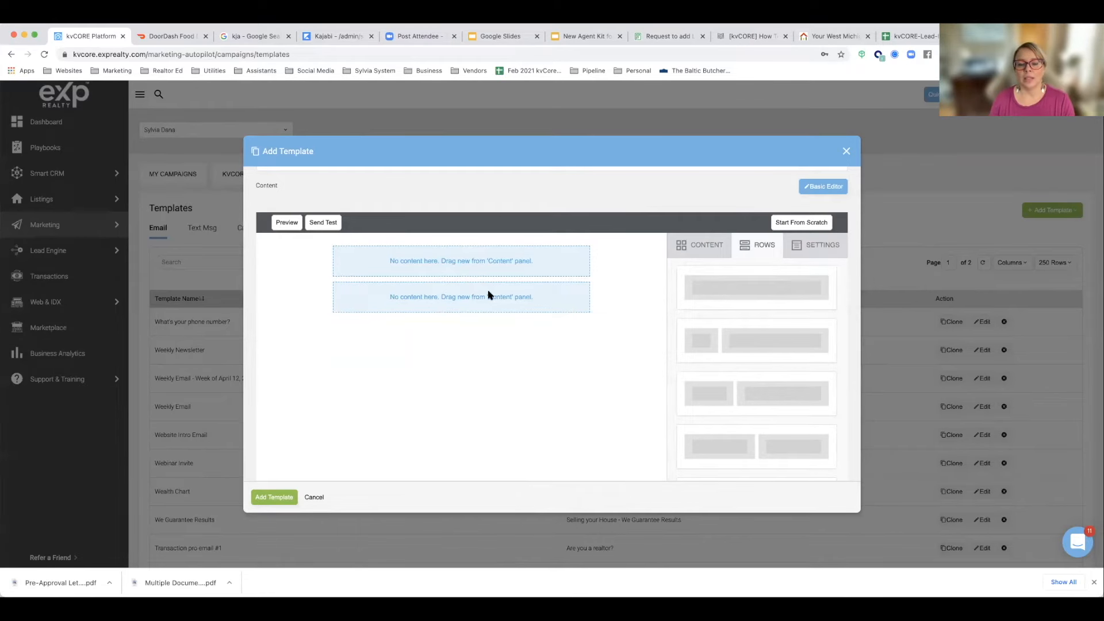
click(699, 249)
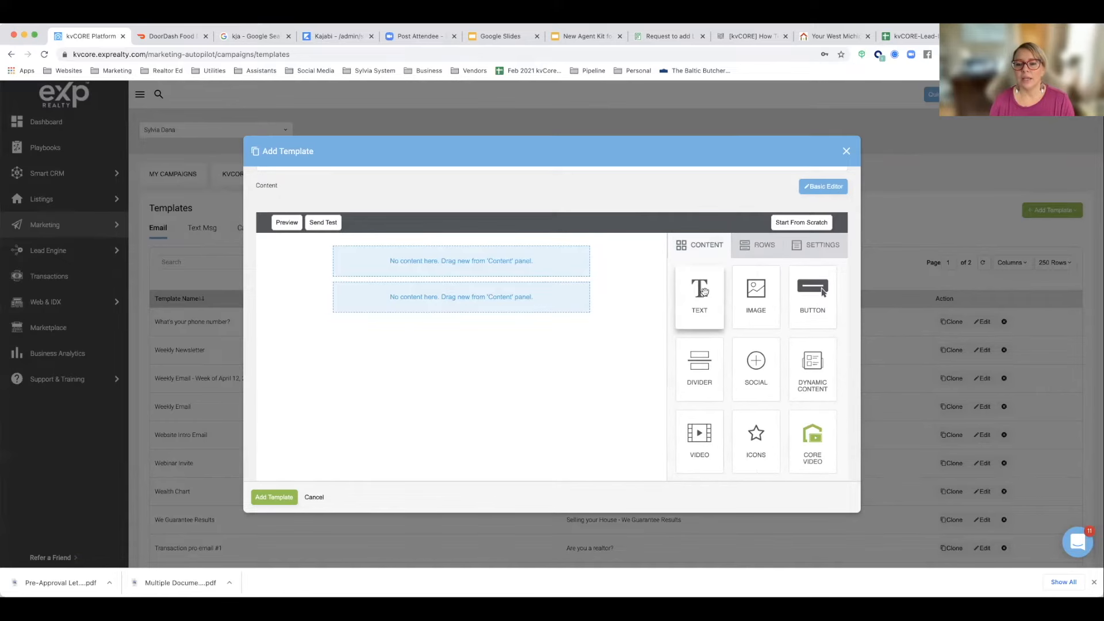
drag(699, 292, 494, 260)
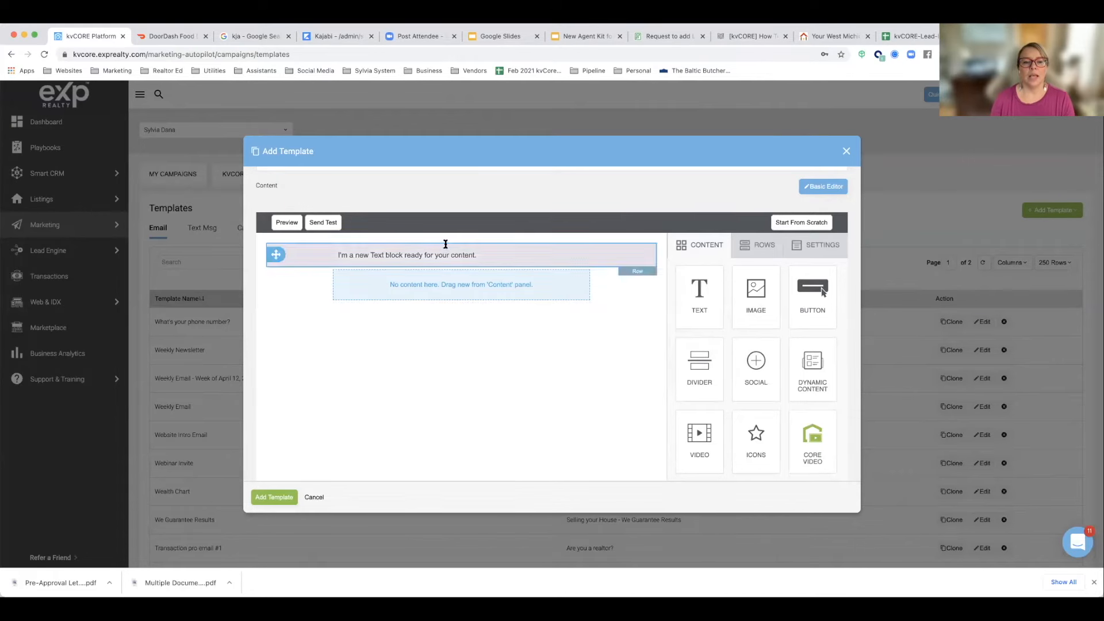
Step: Replace the text block's placeholder with the copied Website Intro Email text, including its Name and Subject lines
click(486, 256)
drag(500, 255, 334, 255)
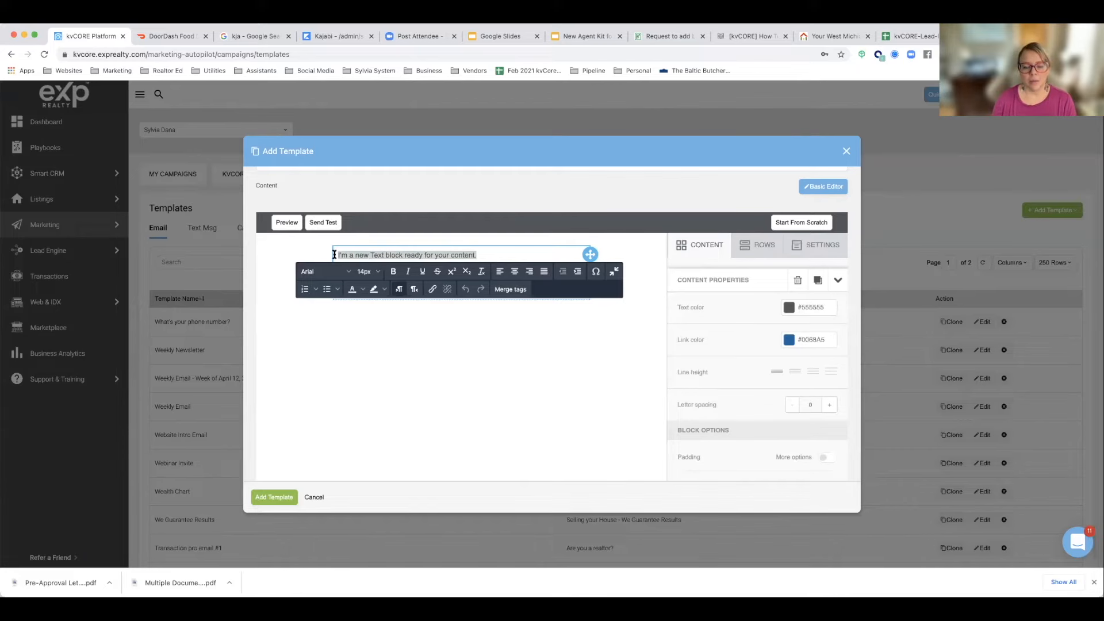
text(Name: Website Intro Email (The Sylvia System) Subject: {first_name}, you're invited (-: Hi {first_name}, I hope this email finds you well. I thought I might share my real estate website with you! You're invited to browse, request your home value, search listings or subscribe to a market report. As always, I'm here to serve your real estate needs & answer your real estate questions! Sincerely, {agent_full_name} P.S. Let me know if there is anything I can do for you.)
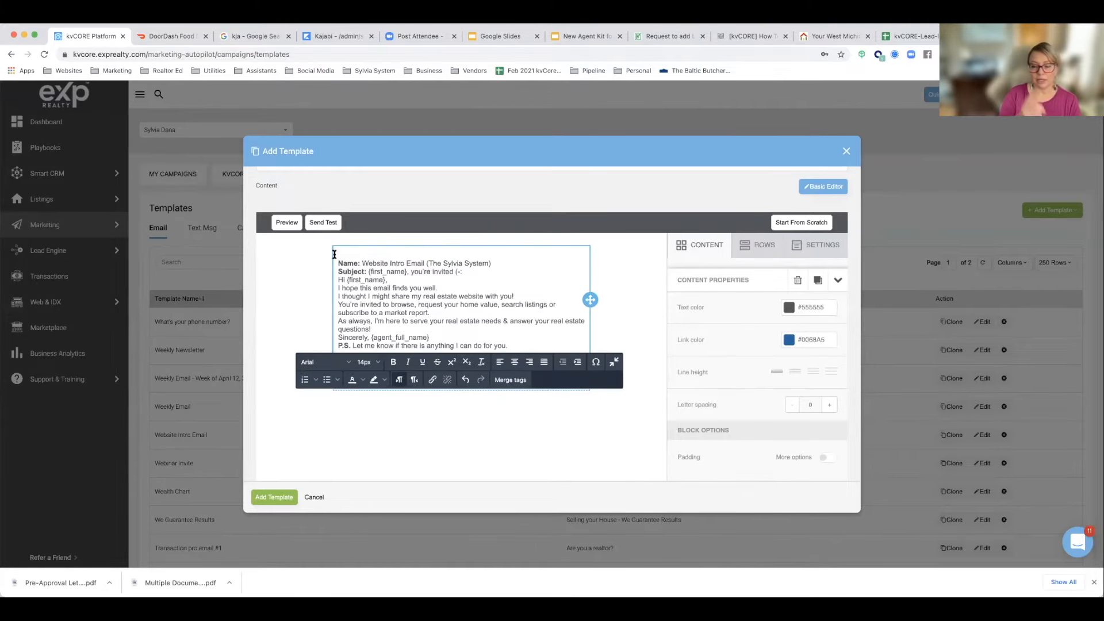
Step: Copy the name from the pasted text and set the Template Name to "Website Intro Email (The Sylvia System)"
scroll(374, 282, up, 3)
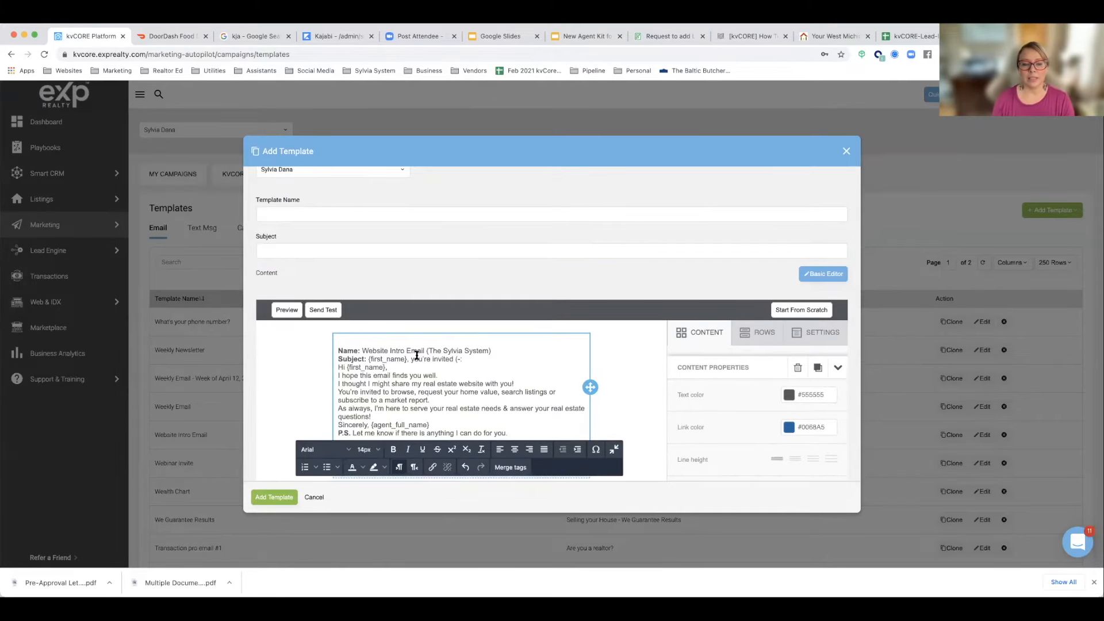
scroll(405, 356, up, 1)
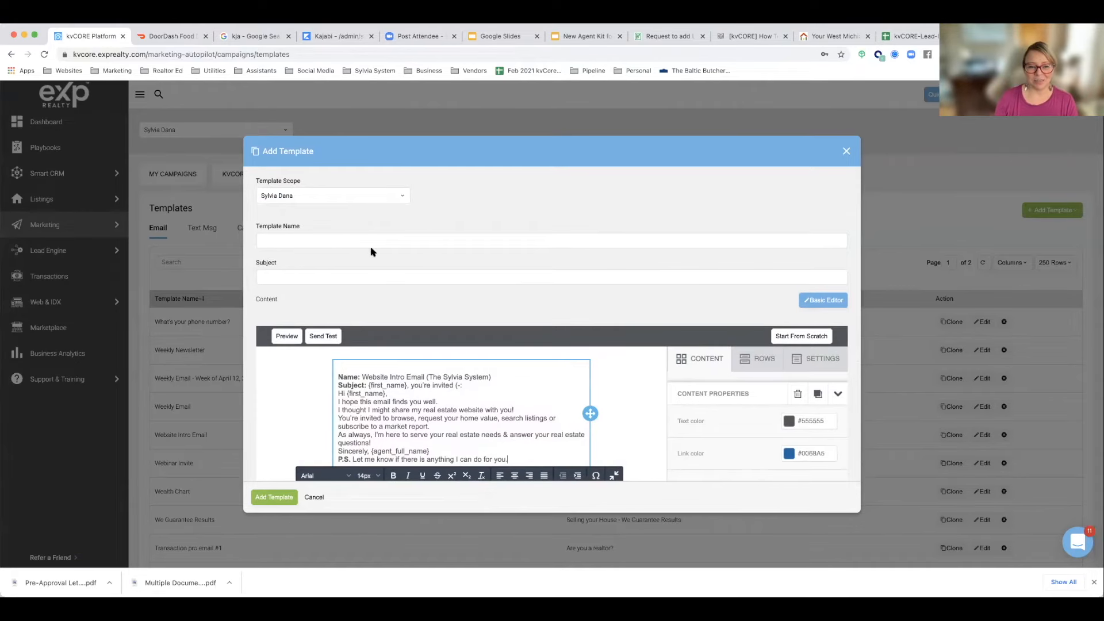
scroll(339, 288, down, 1)
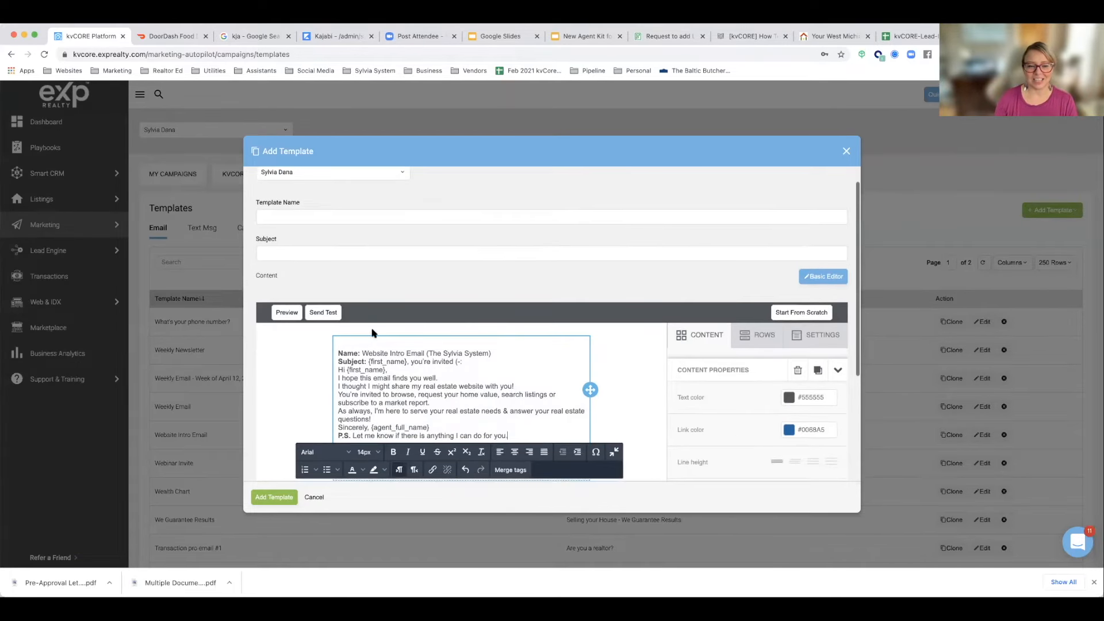
drag(363, 353, 495, 353)
key(super+c)
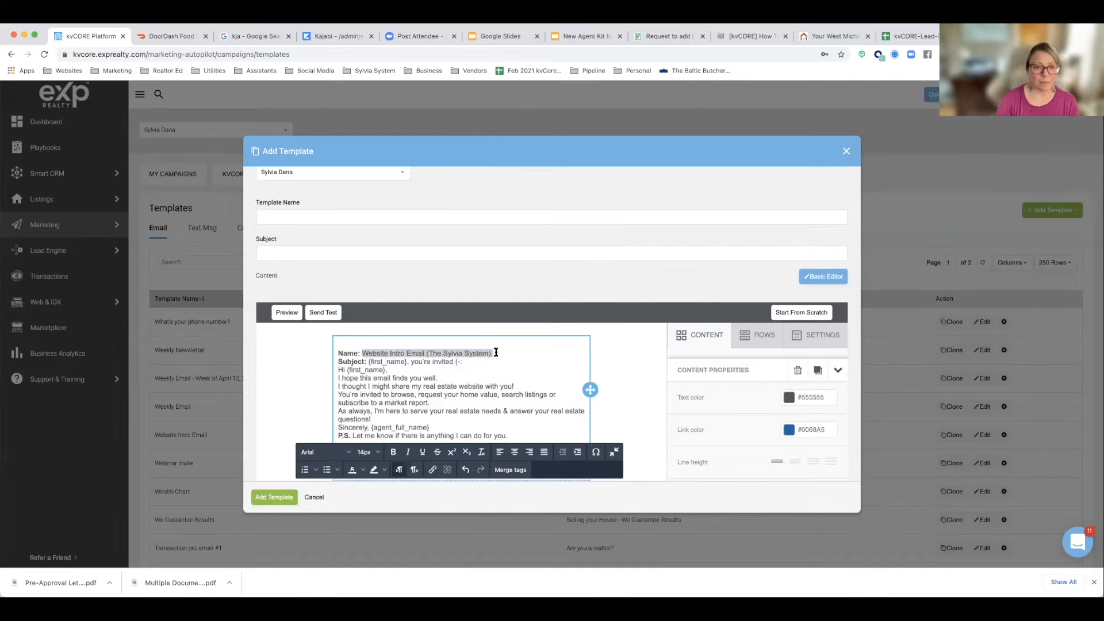
click(439, 220)
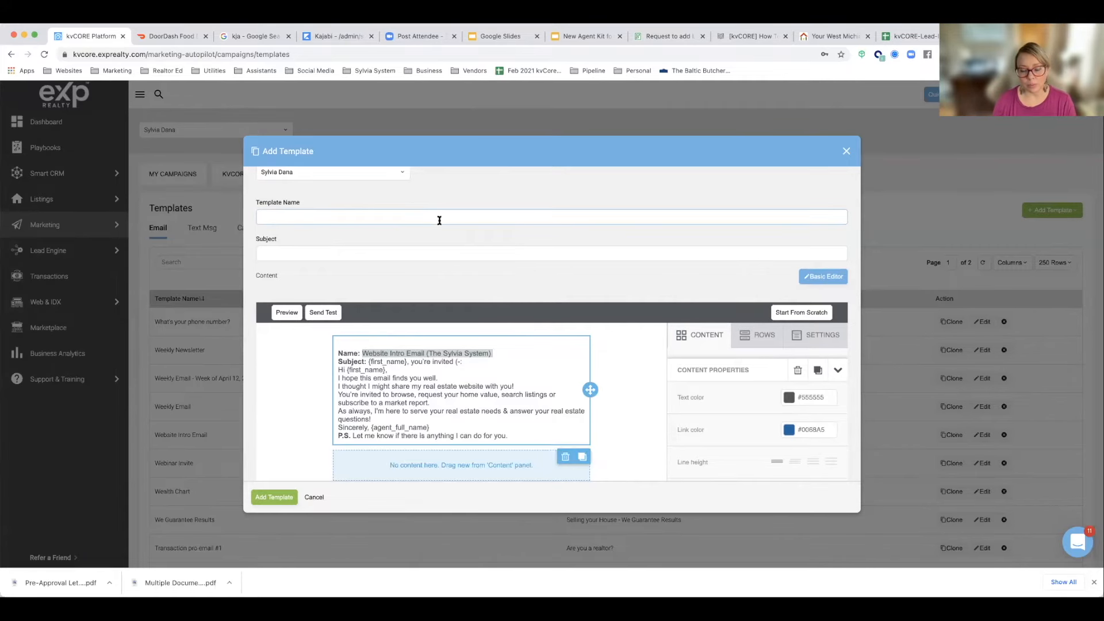
key(super+v)
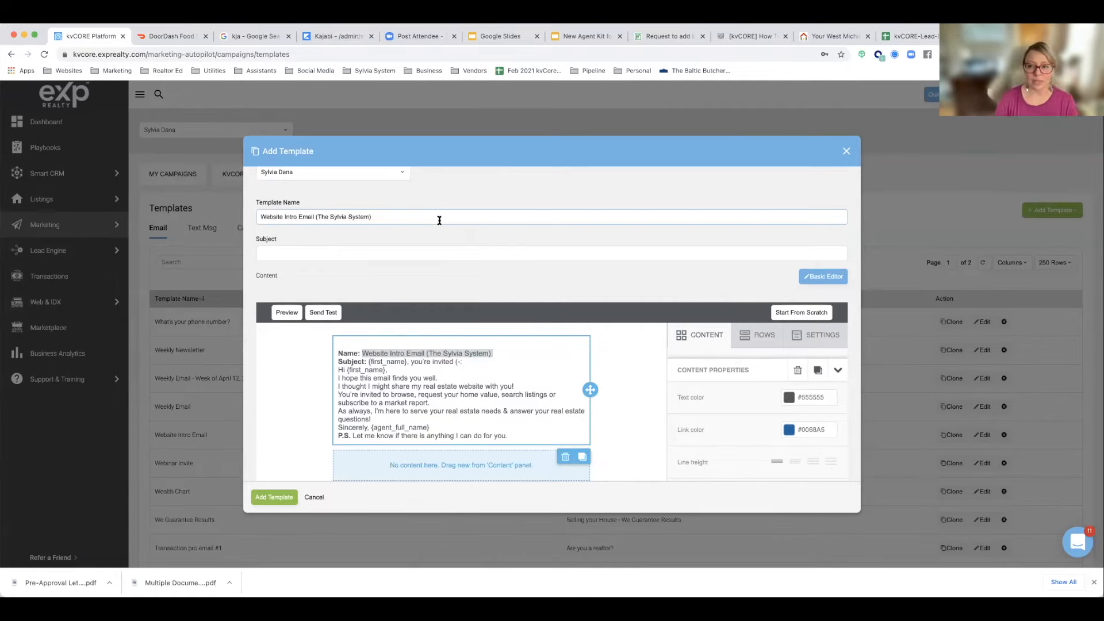
Step: Set the Subject to "{first_name}, you're invited (-:" from the pasted text and delete the Name and Subject lines from the email body
click(404, 353)
drag(368, 361, 465, 364)
key(super+c)
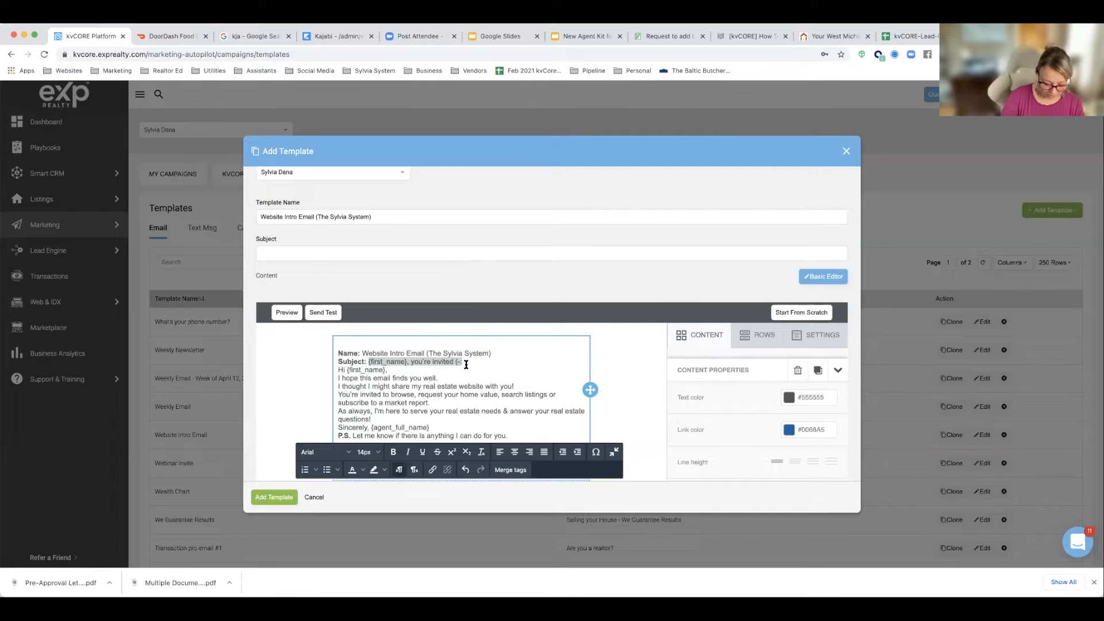
click(276, 254)
key(super+v)
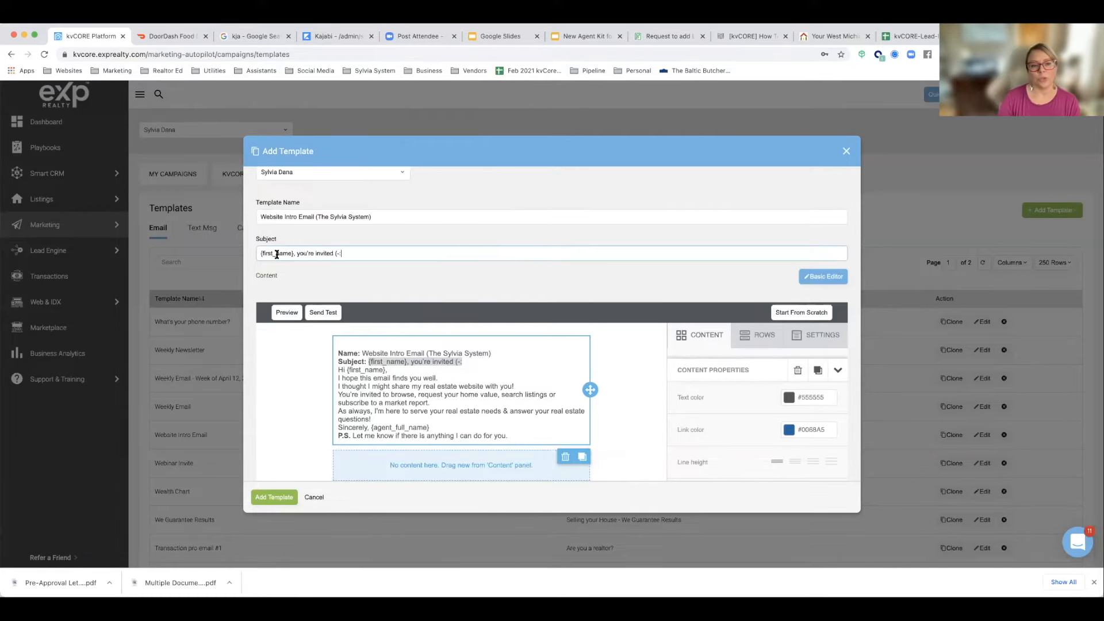
drag(465, 366, 333, 344)
key(BackSpace)
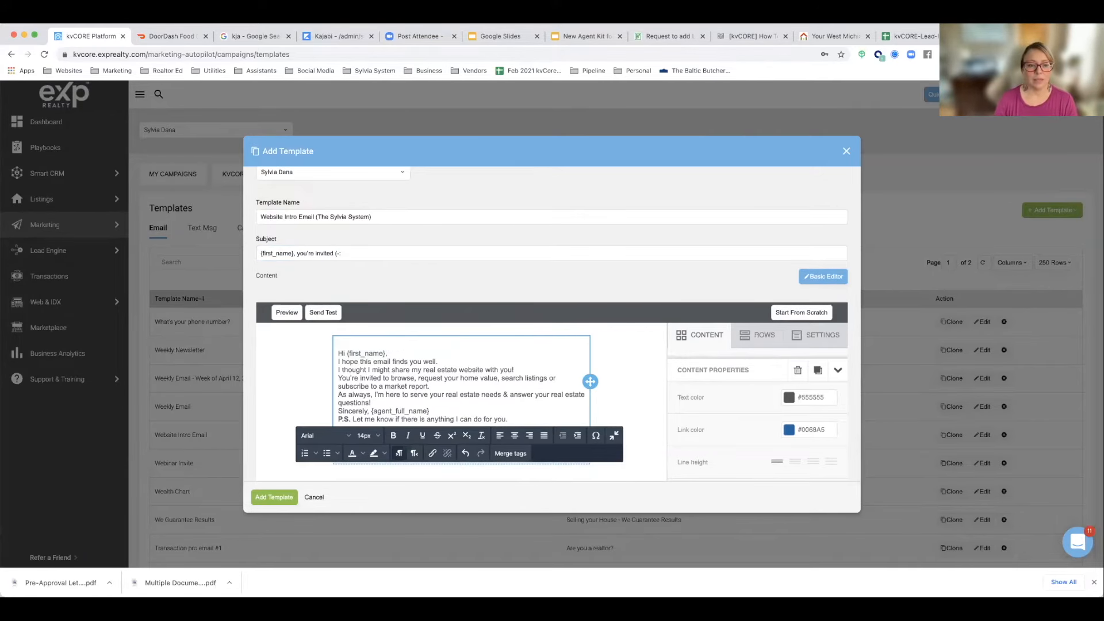
Step: Add blank lines after the greeting and the website sentence, and join the first two body sentences into one paragraph
scroll(338, 357, down, 1)
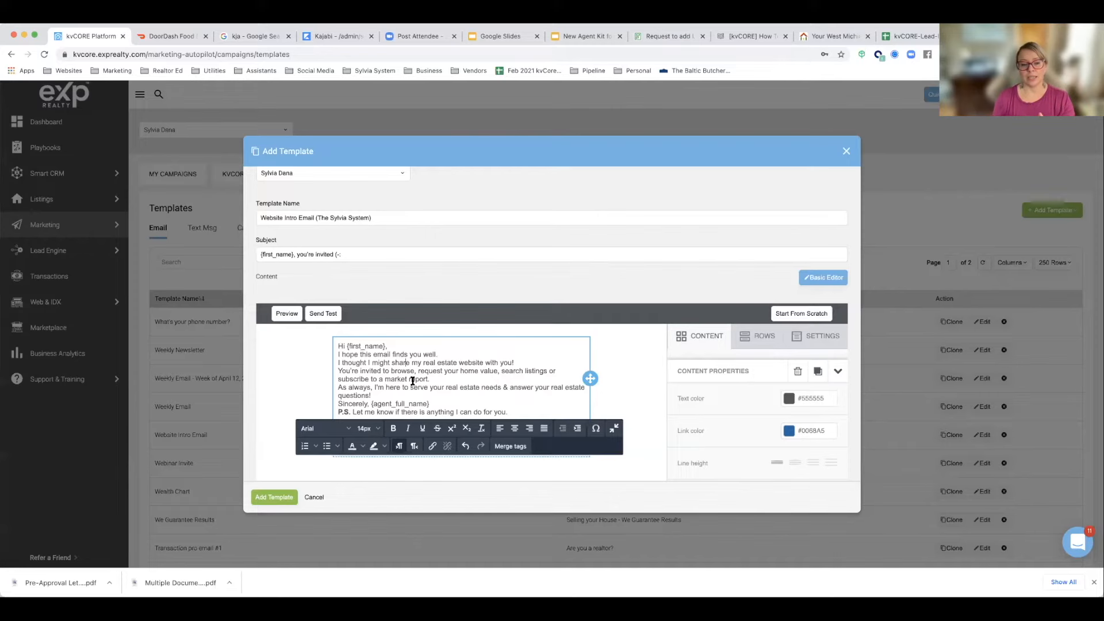
scroll(380, 372, down, 3)
key(Return)
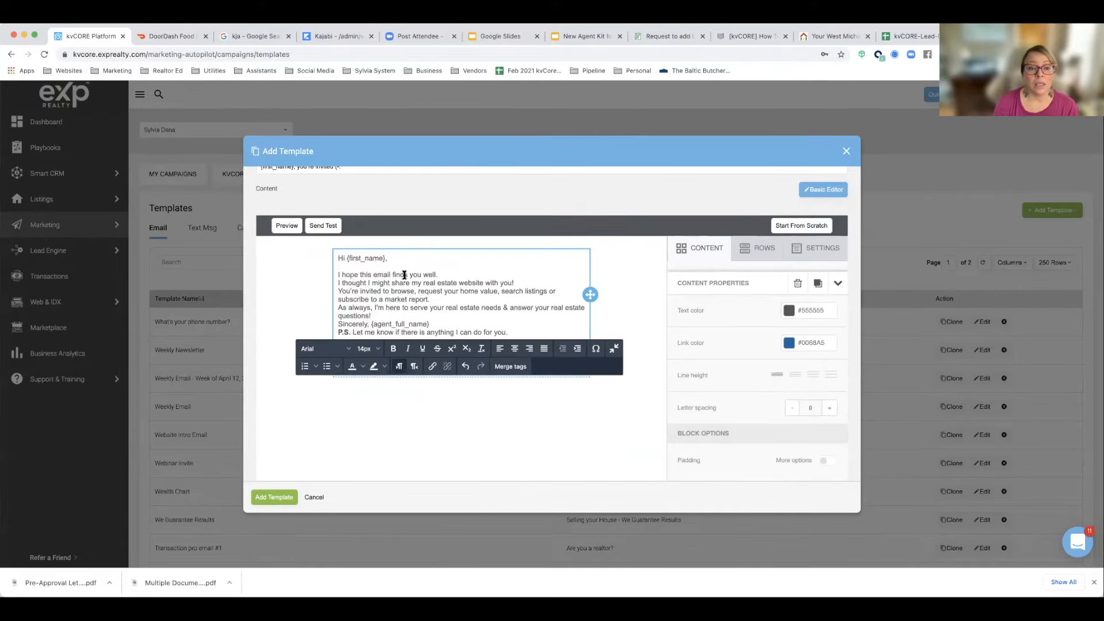
click(537, 285)
key(Return)
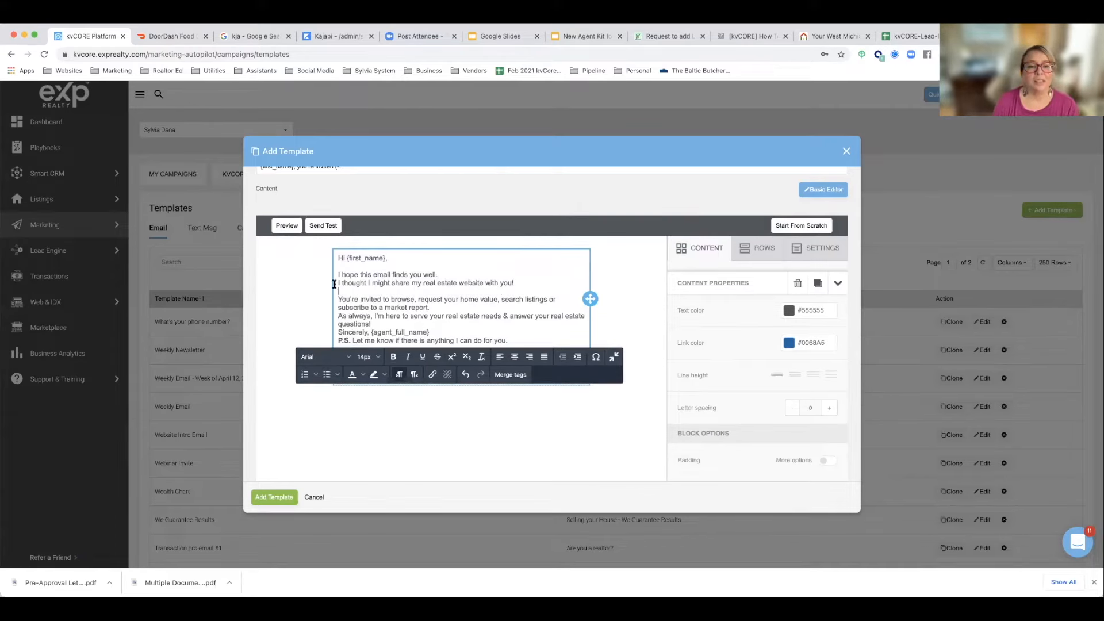
key(BackSpace)
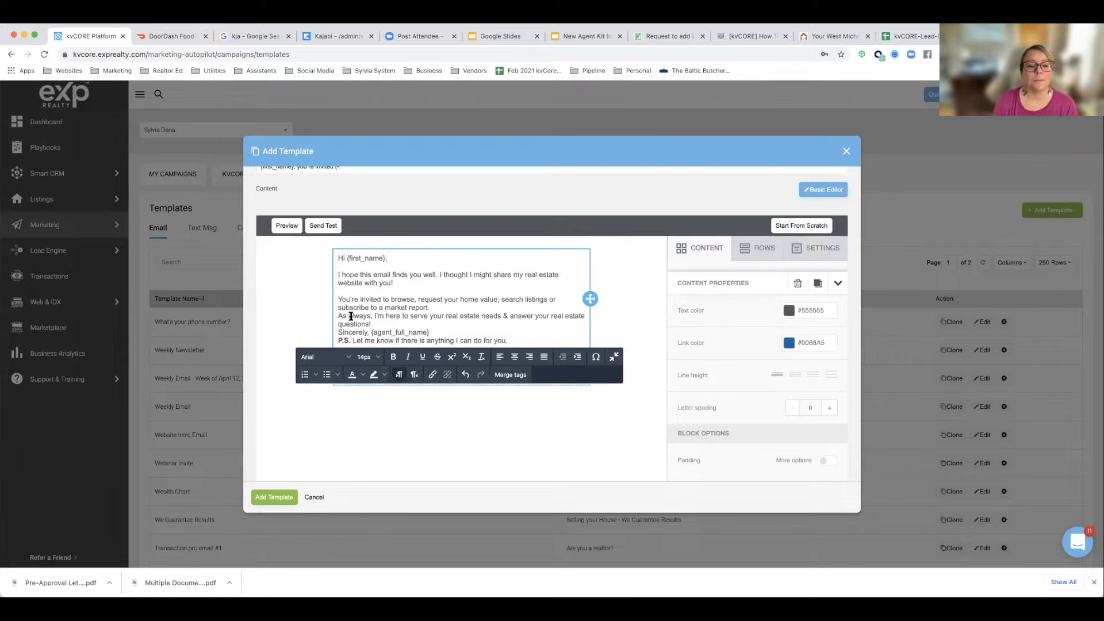
Step: Insert blank lines before "As always", "Sincerely" and "P.S.", and put {agent_full_name} on its own line below "Sincerely,"
key(Return)
scroll(413, 314, down, 1)
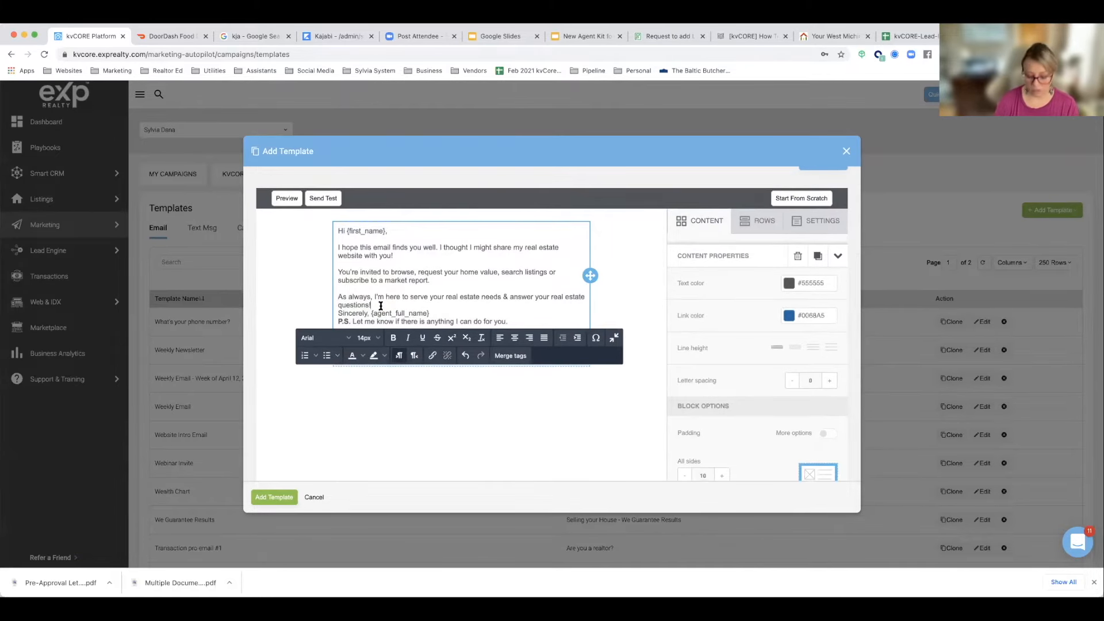
key(Return)
scroll(392, 303, down, 1)
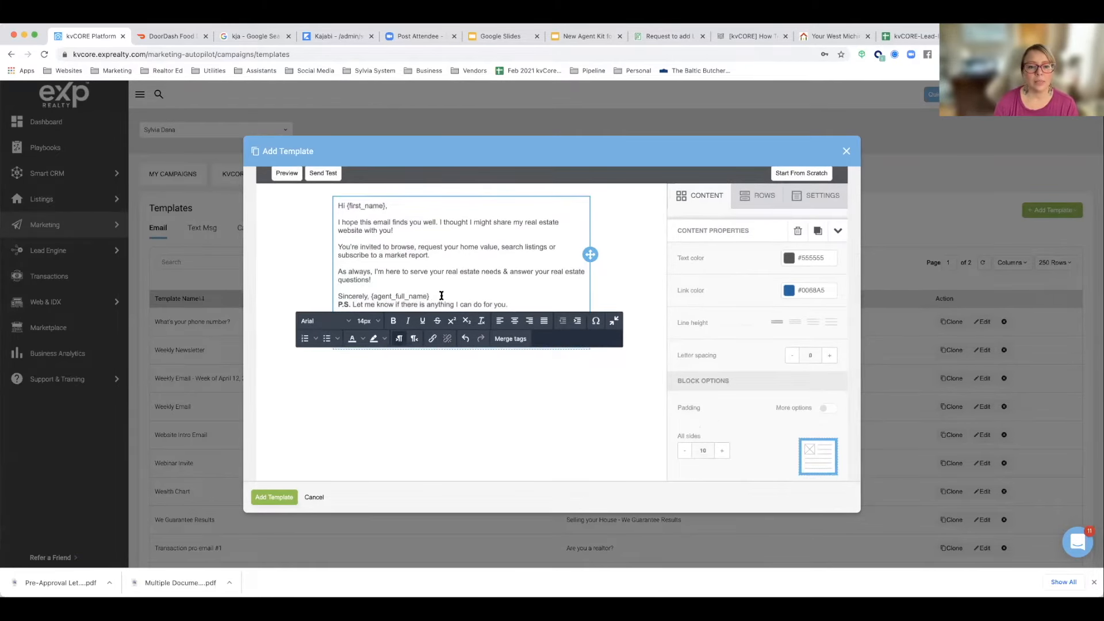
key(Return)
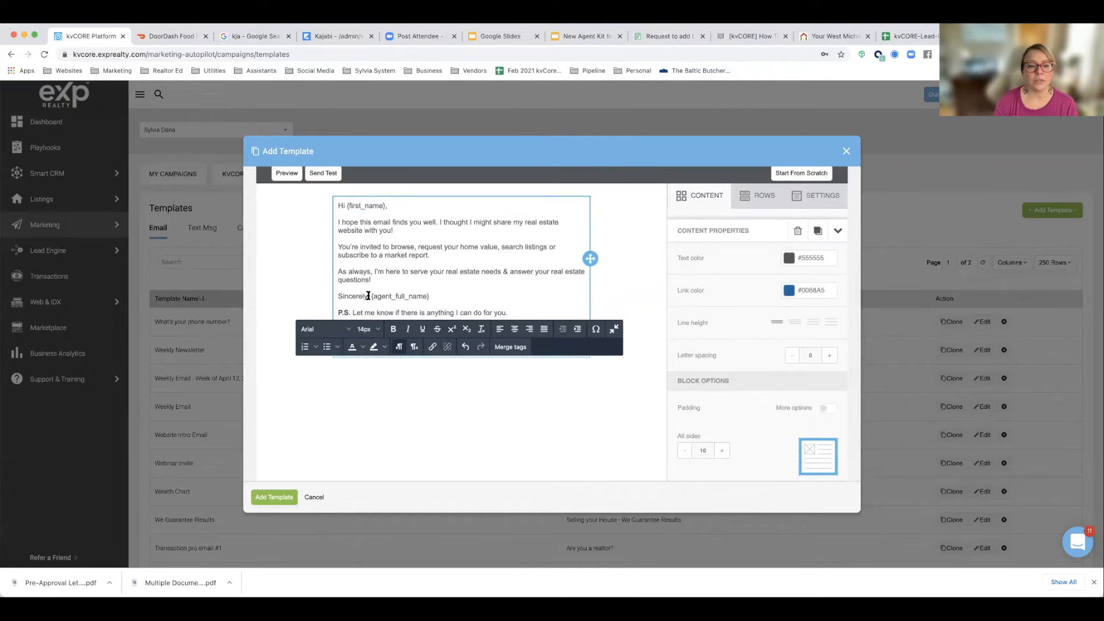
key(shift+Return)
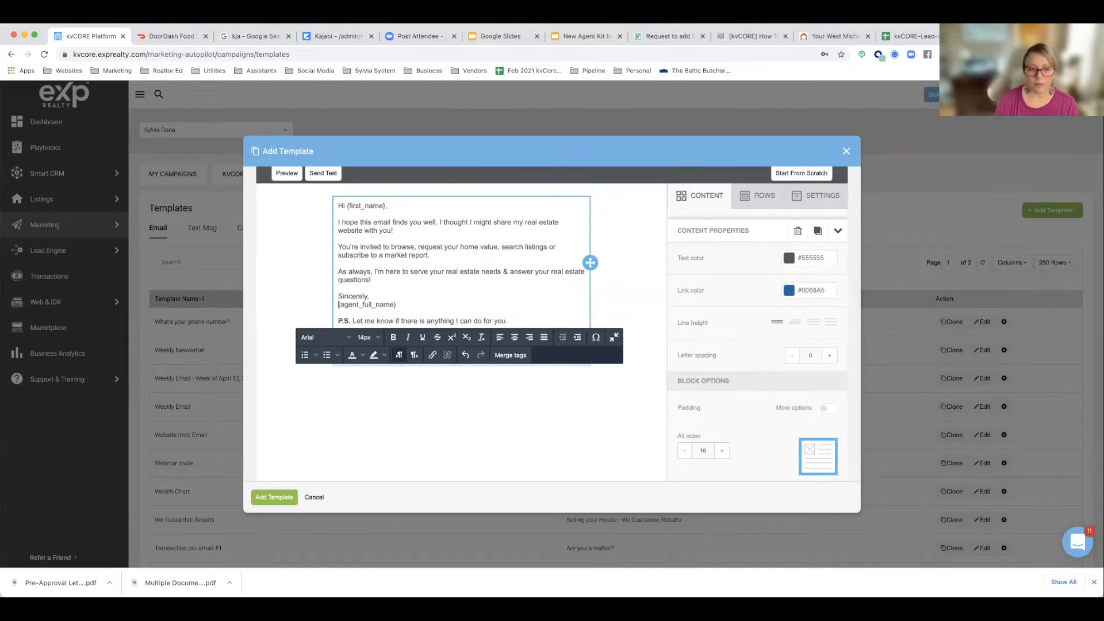
Step: Change the font of the whole email body to Tahoma
scroll(424, 276, up, 3)
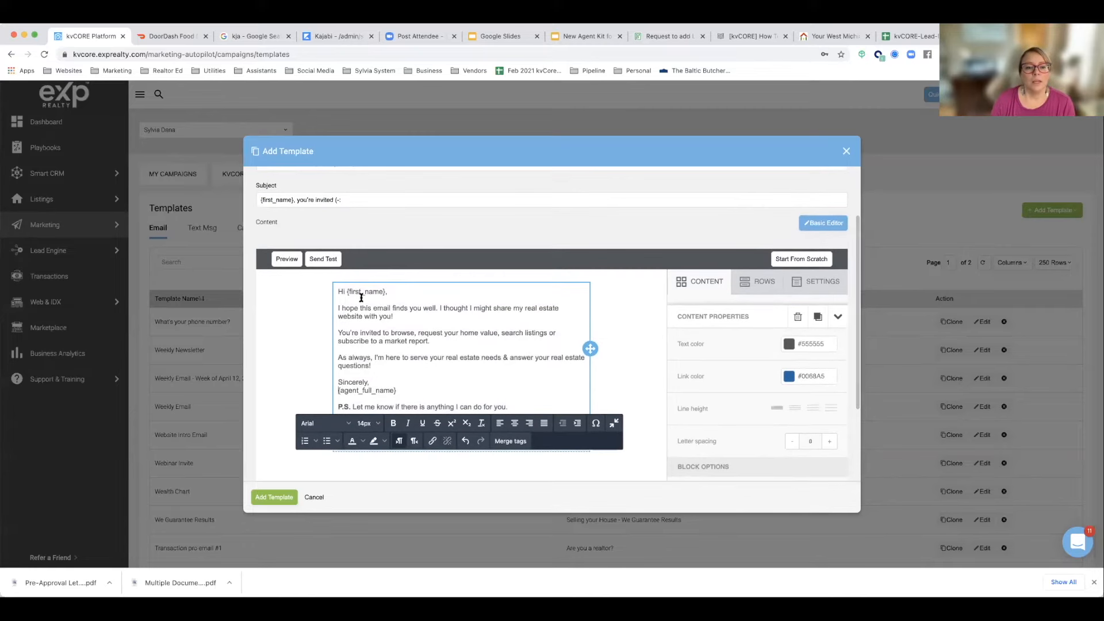
drag(338, 291, 491, 410)
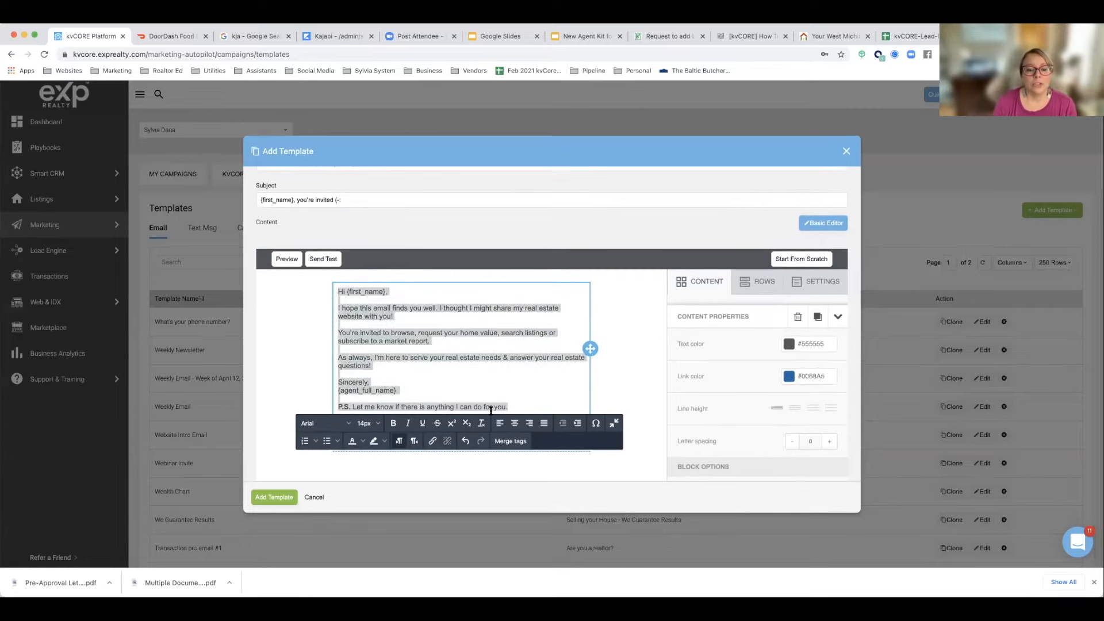
click(332, 424)
scroll(326, 463, down, 3)
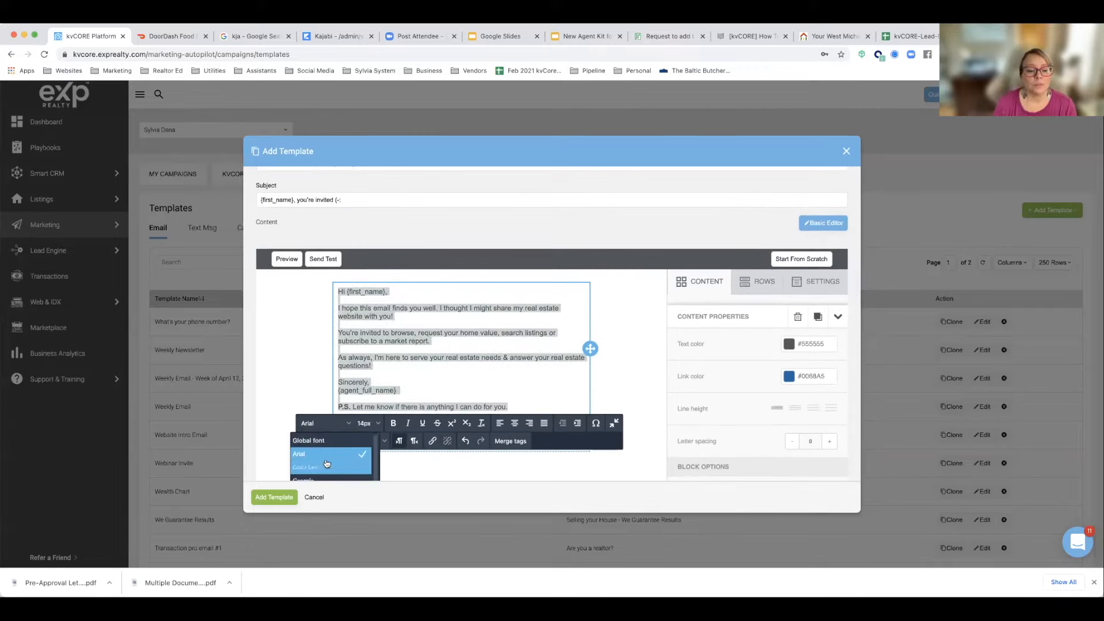
scroll(329, 466, up, 1)
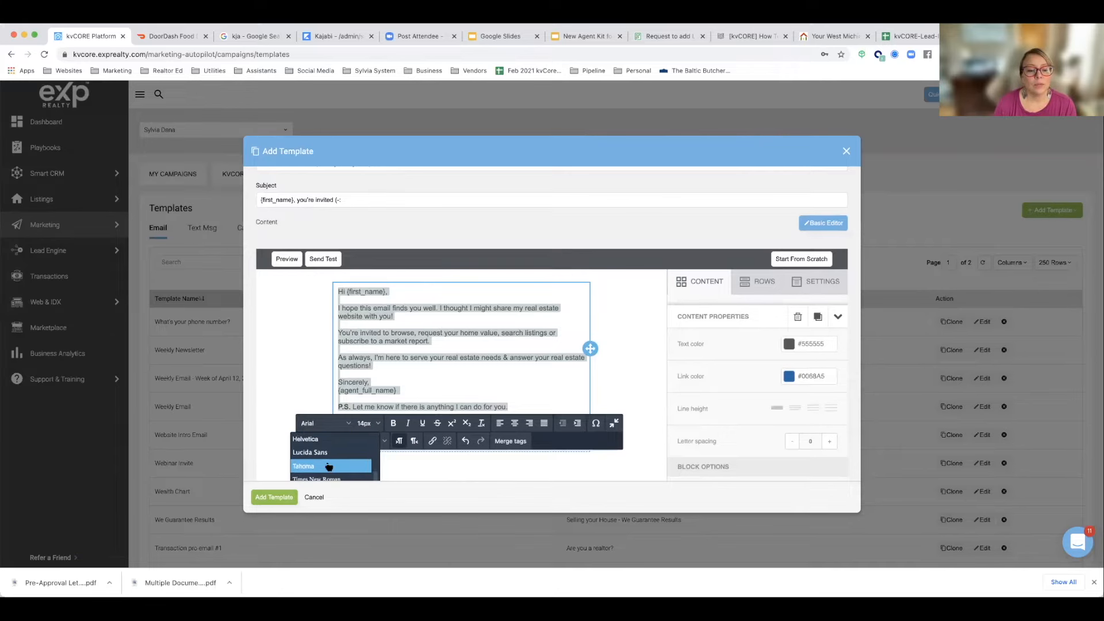
click(328, 468)
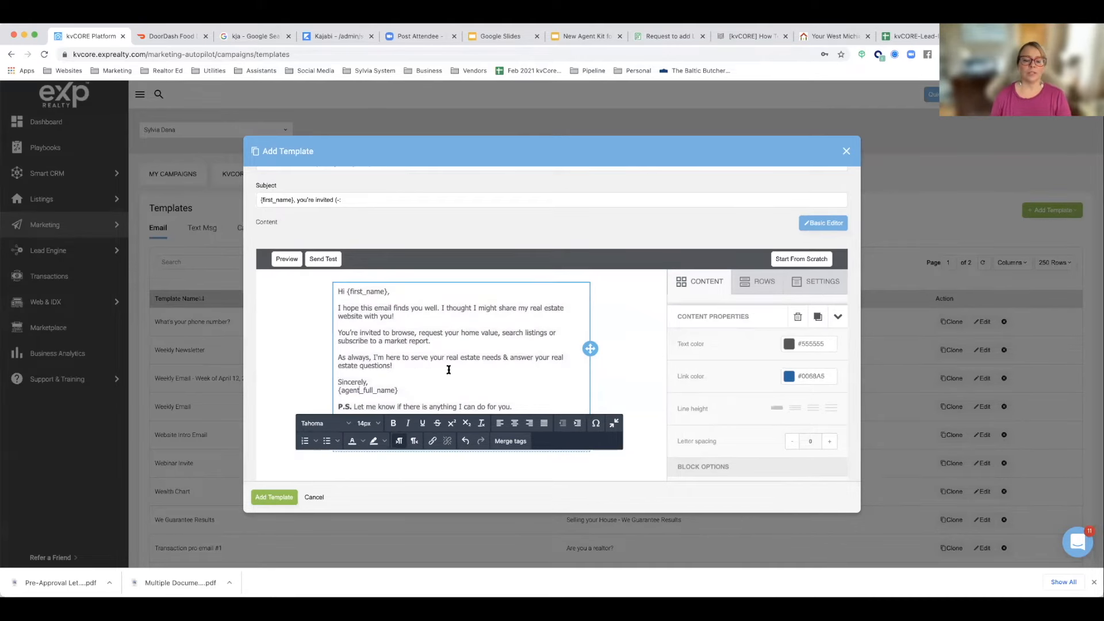
Step: Add a blank line between "Sincerely," and {agent_full_name}, and save the new template
click(395, 381)
key(Return)
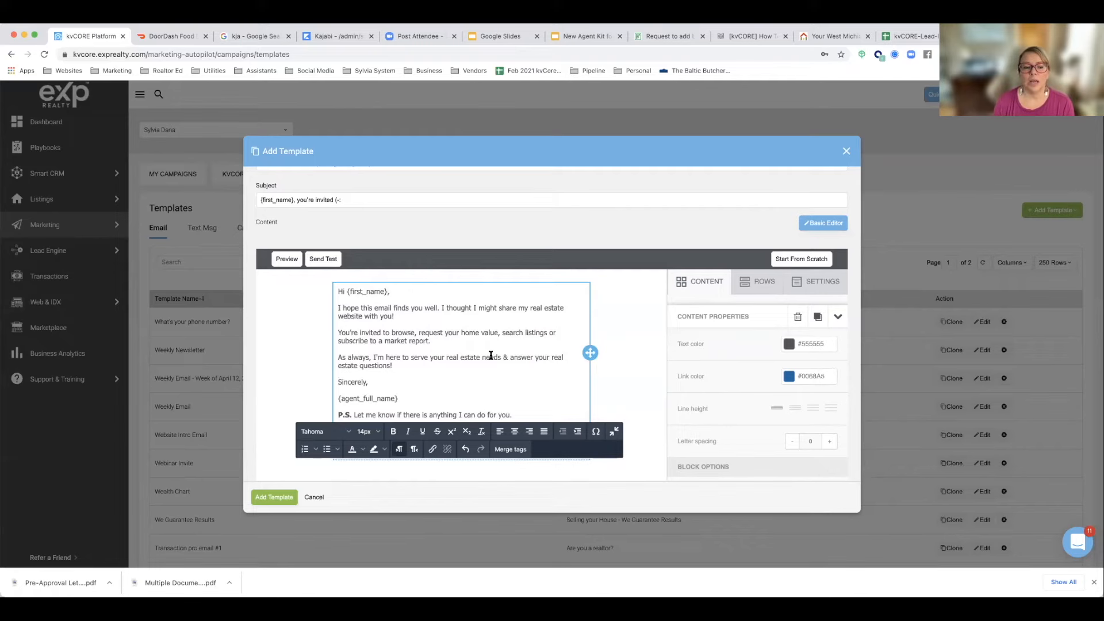
scroll(491, 355, up, 3)
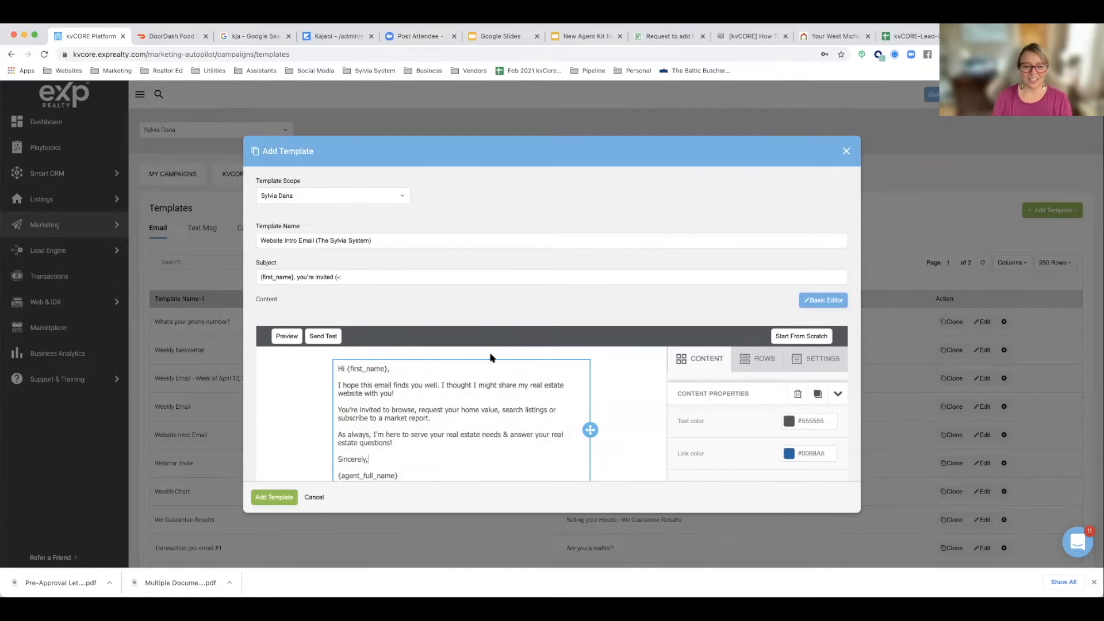
scroll(386, 354, down, 2)
scroll(385, 354, down, 2)
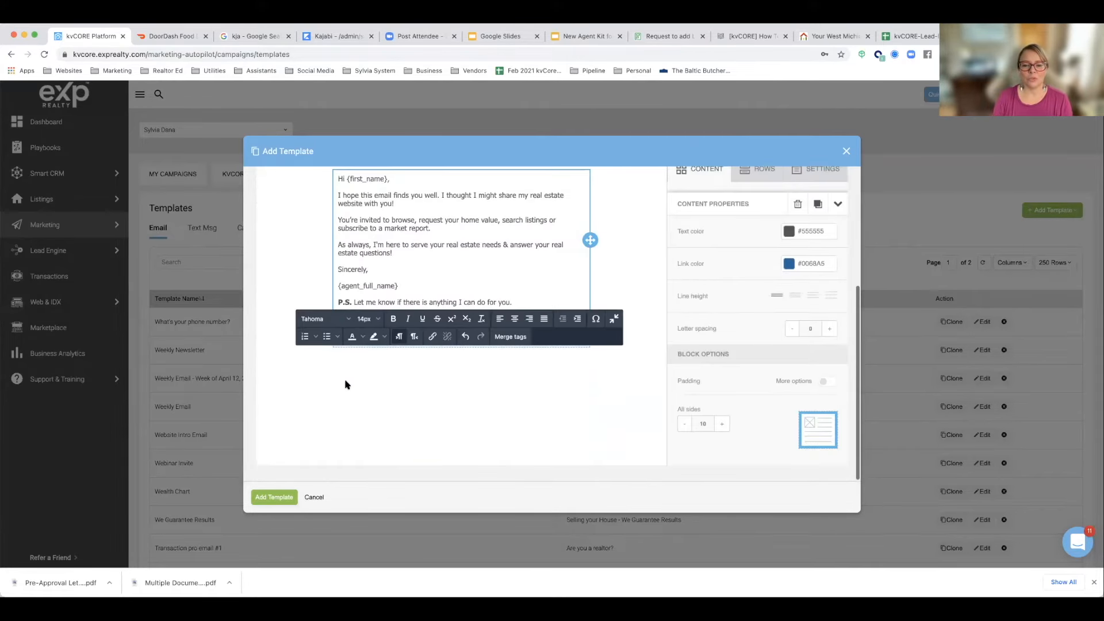
click(275, 502)
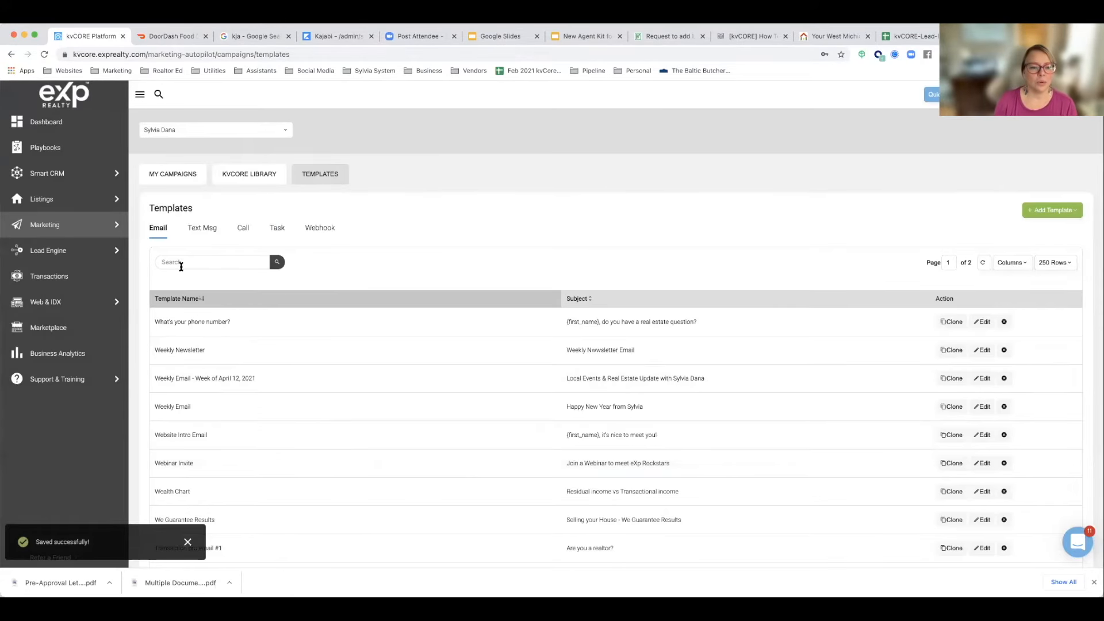
Step: Search the email templates for "website intro" and open "Website Intro Email (The Sylvia System)" for editing
text(webs)
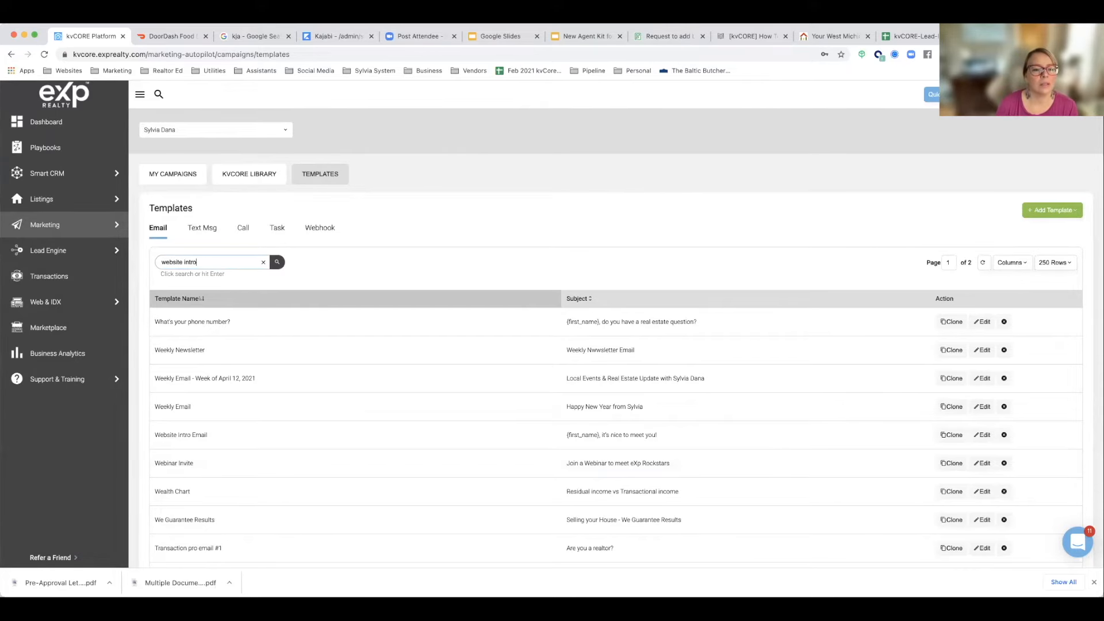
text(ite intro)
key(Return)
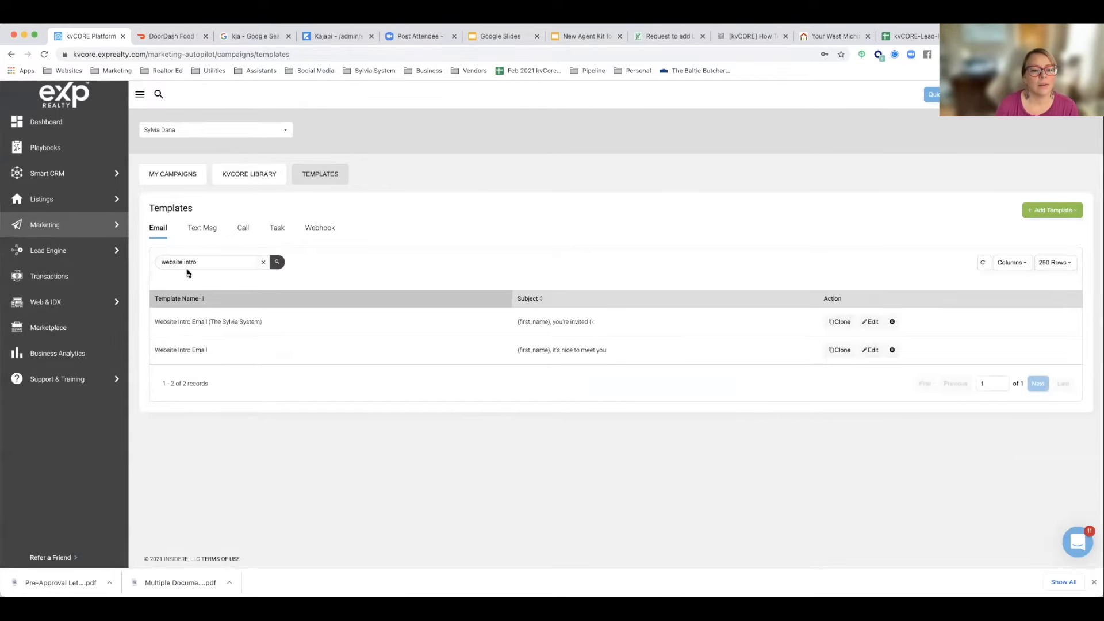
click(868, 325)
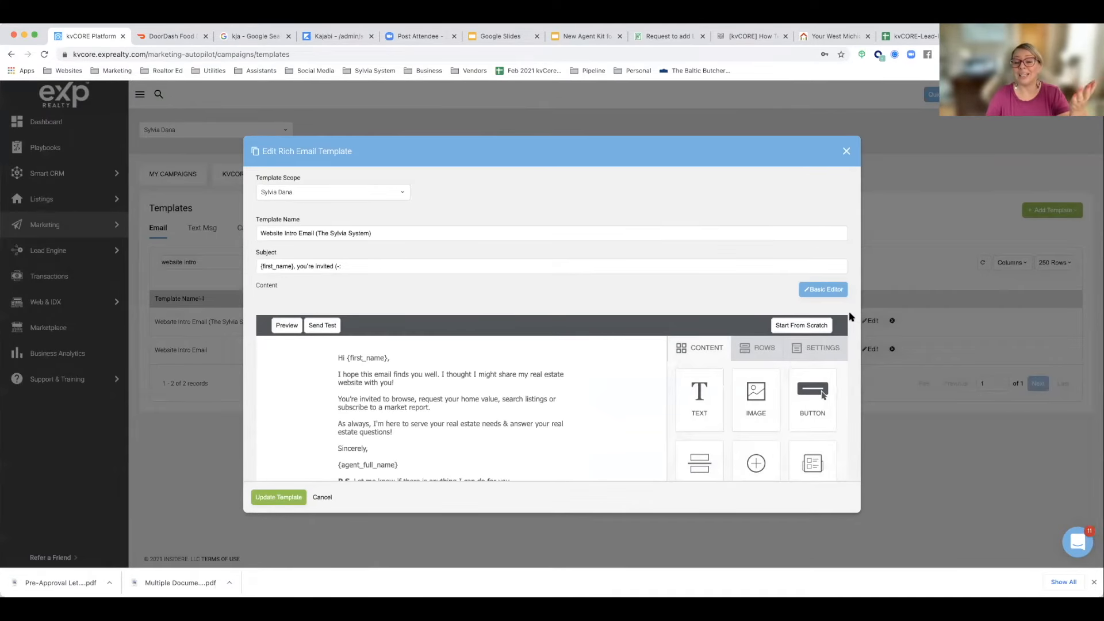
Step: Add a row with three equal columns below the empty single-column row in the template
scroll(644, 330, down, 3)
scroll(644, 330, up, 3)
scroll(644, 330, down, 2)
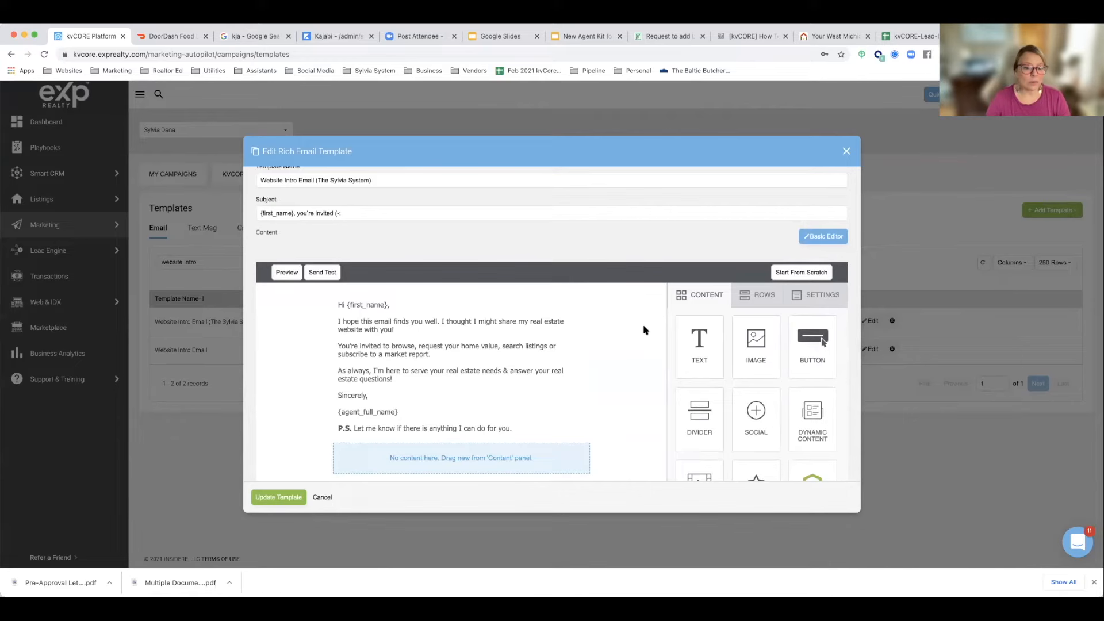
scroll(644, 329, down, 1)
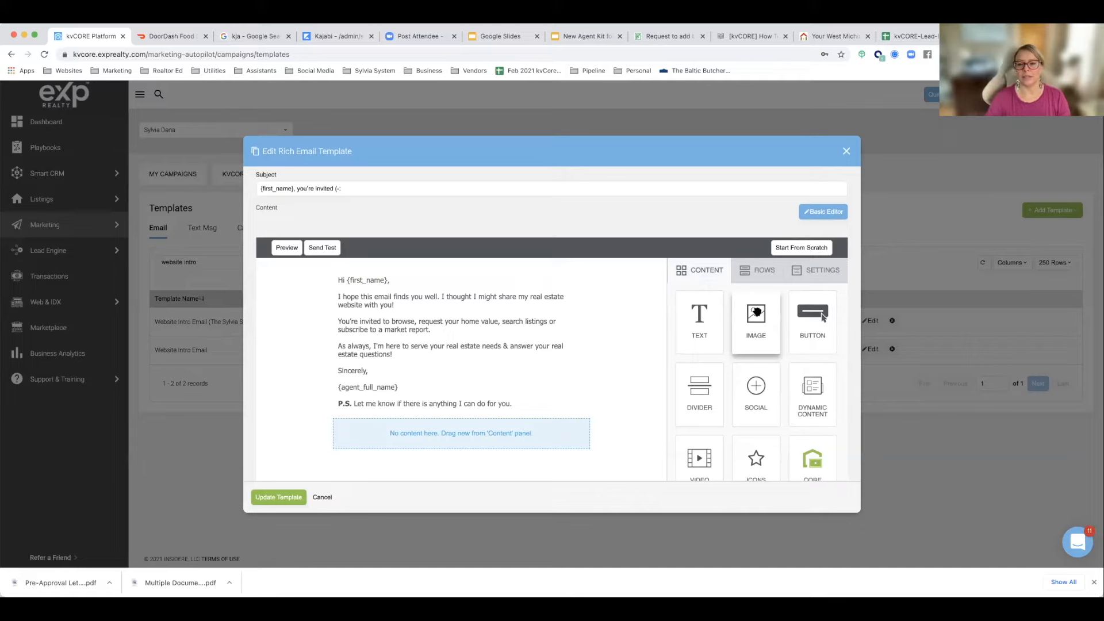
click(756, 280)
scroll(757, 310, down, 3)
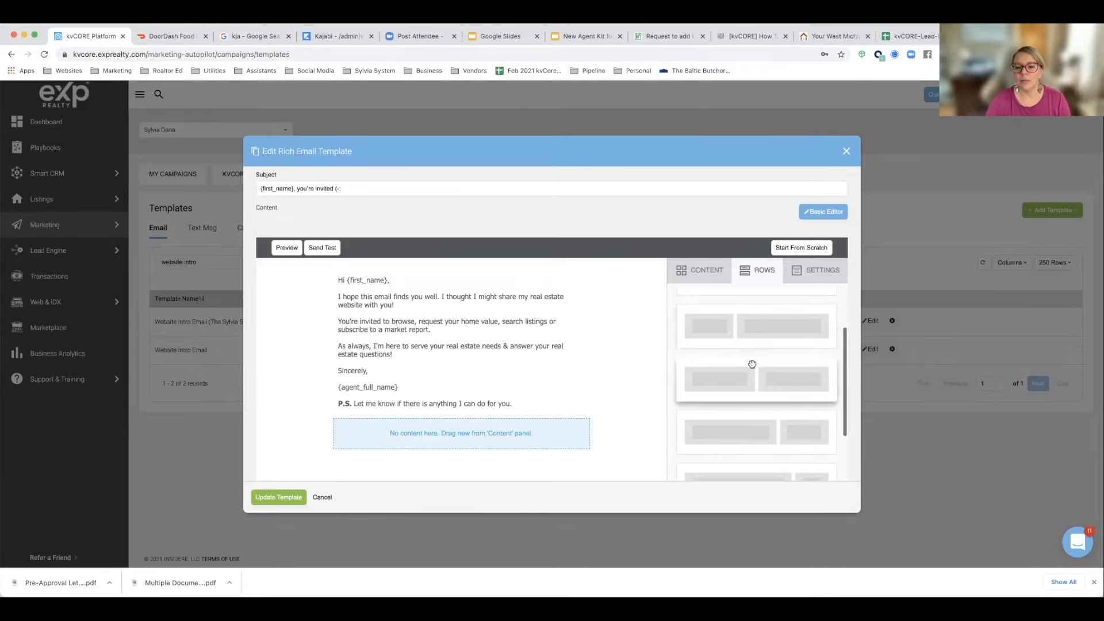
scroll(753, 368, down, 3)
drag(771, 379, 446, 440)
scroll(464, 412, down, 3)
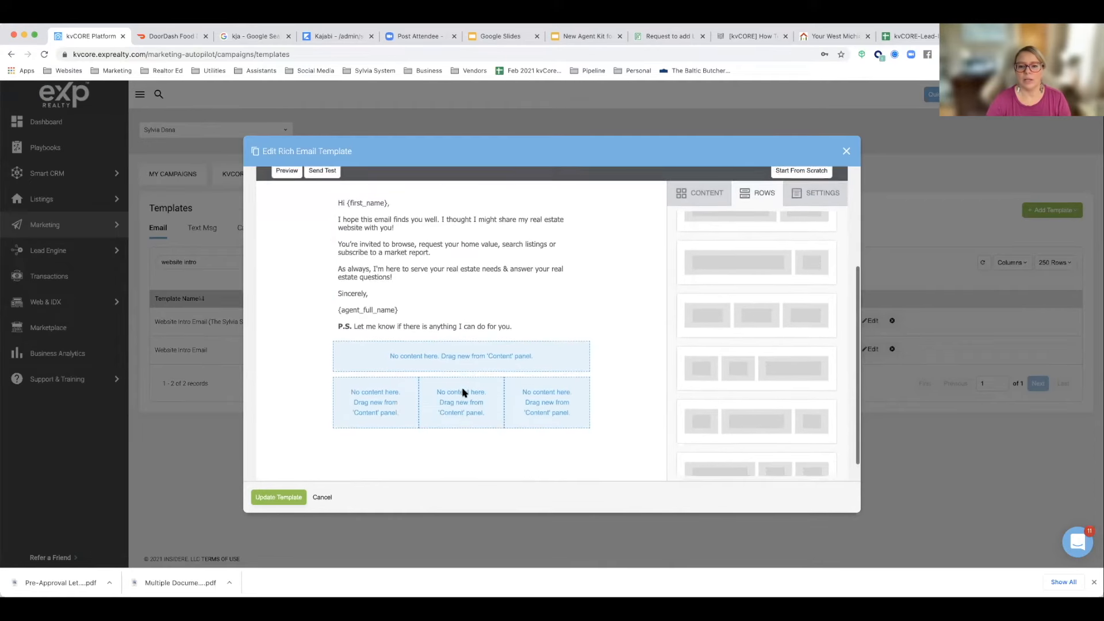
Step: Place a Button block in each of the three columns of the new row
scroll(464, 393, up, 3)
click(699, 280)
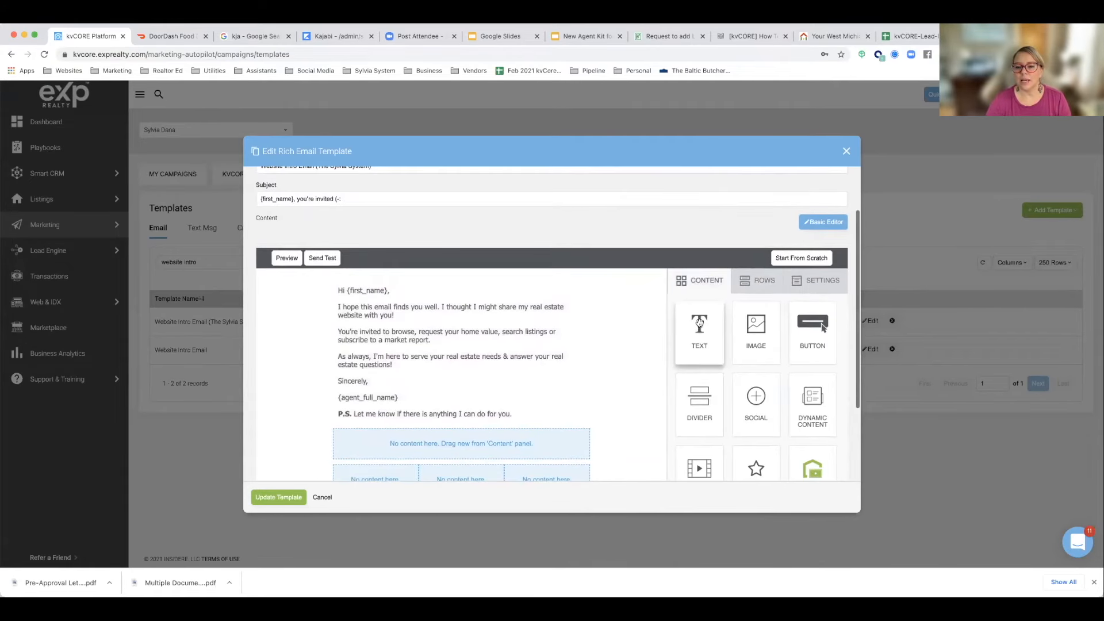
scroll(618, 343, down, 4)
drag(786, 245, 374, 377)
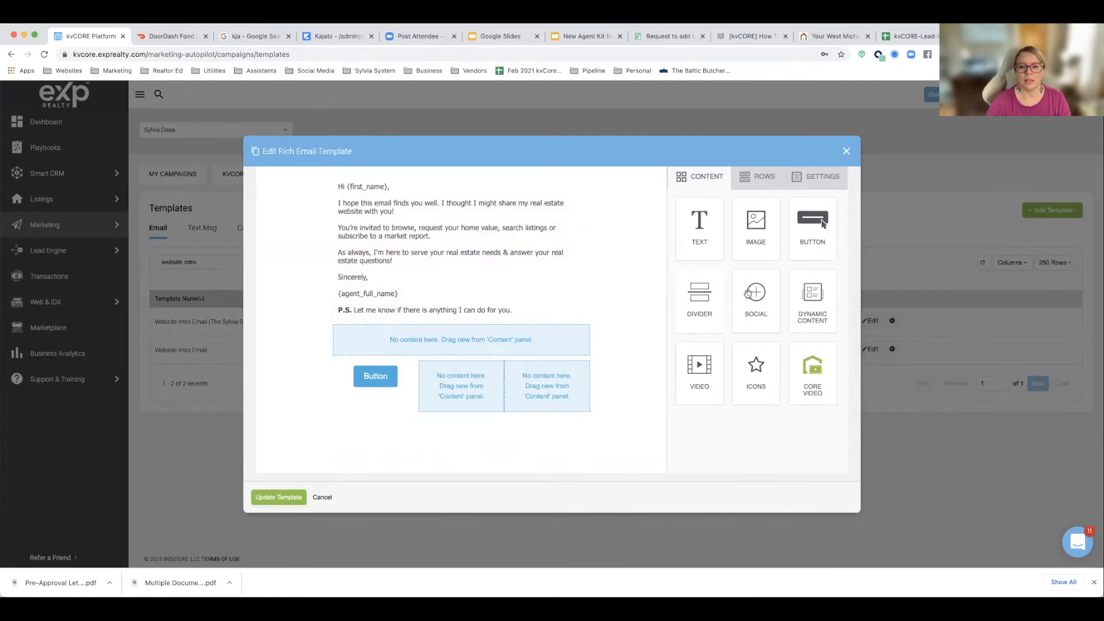
drag(812, 230, 460, 380)
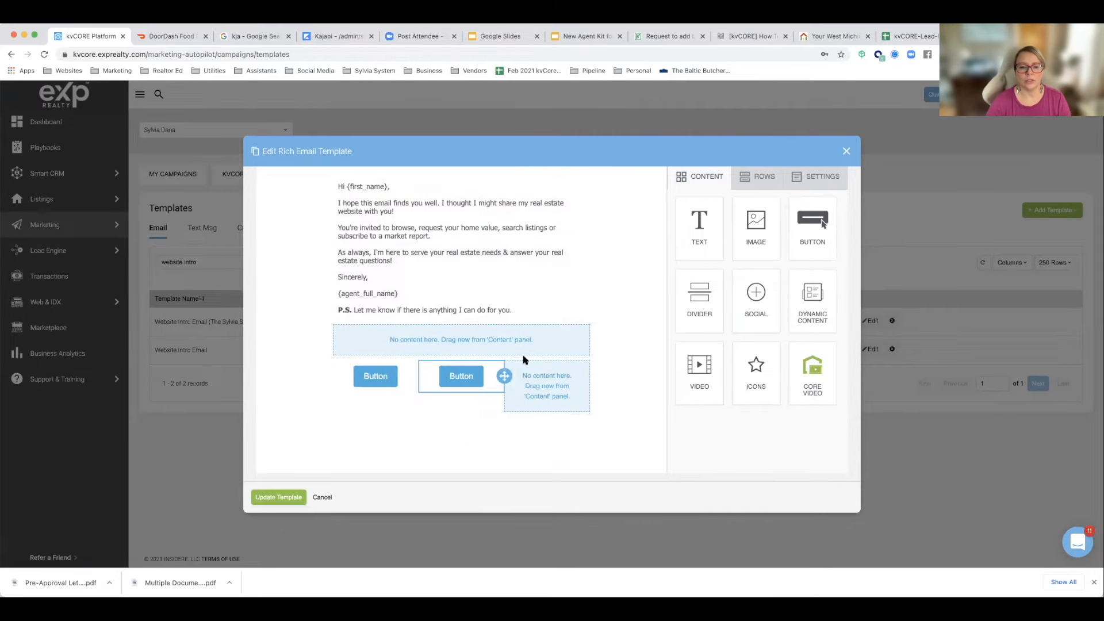
drag(813, 224, 514, 368)
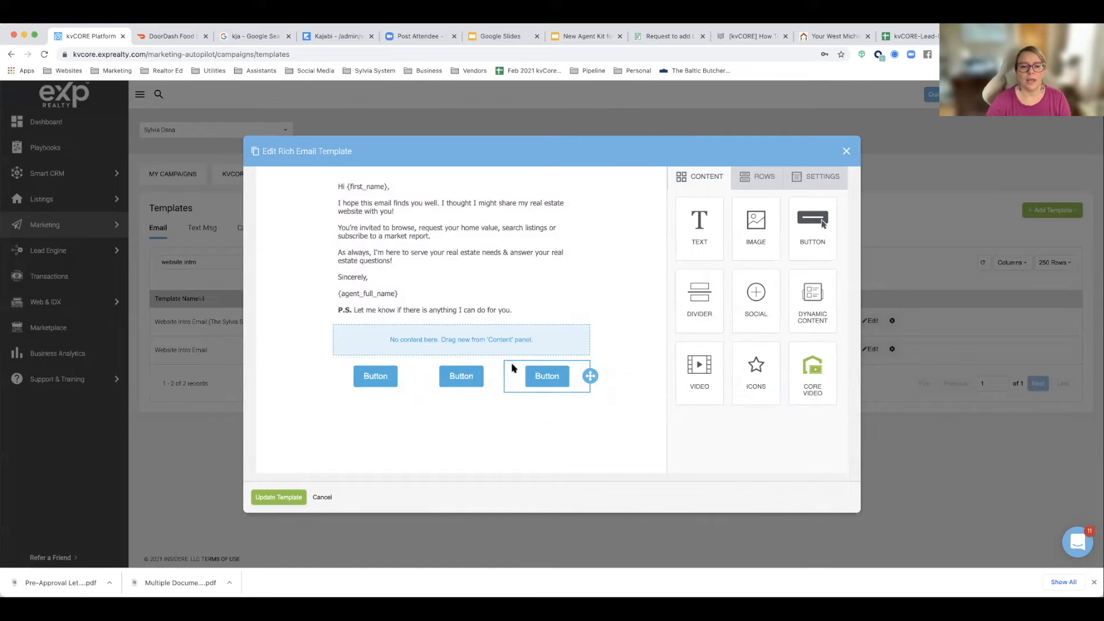
Step: Change the label of the first button to "Search Homes"
click(372, 377)
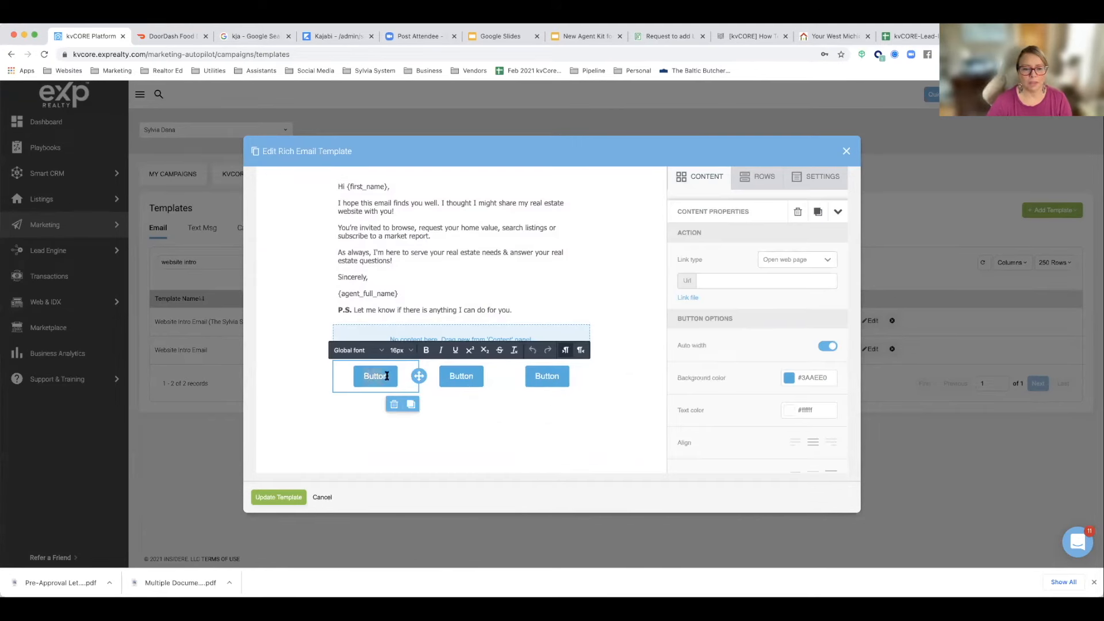
double_click(396, 379)
text(Sealch Homes)
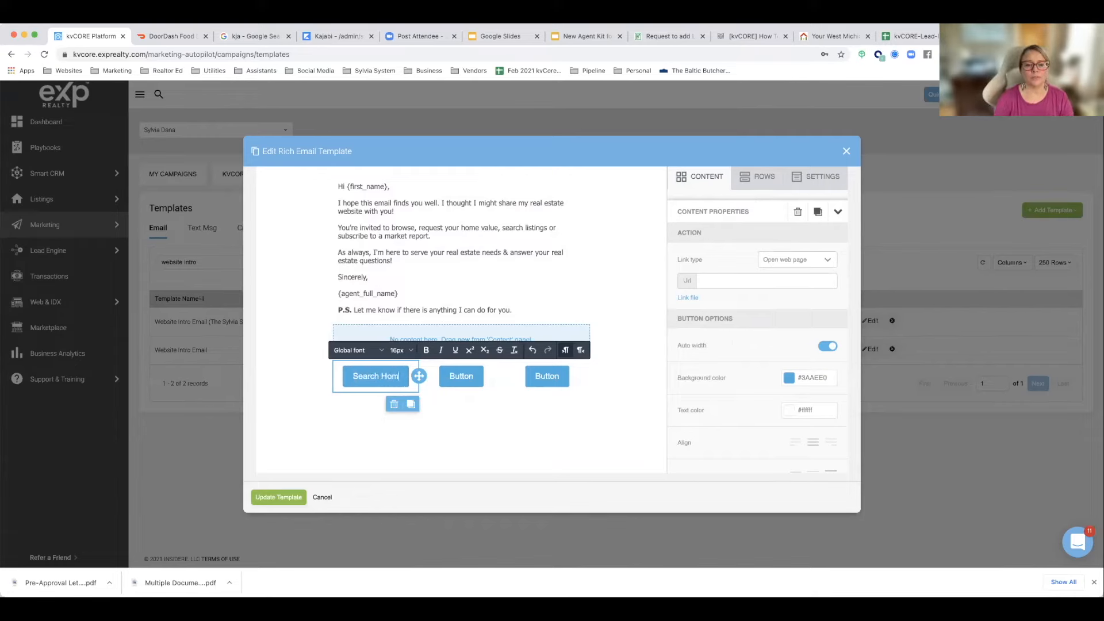
Step: Change the label of the middle button to "Home Valuation"
click(447, 379)
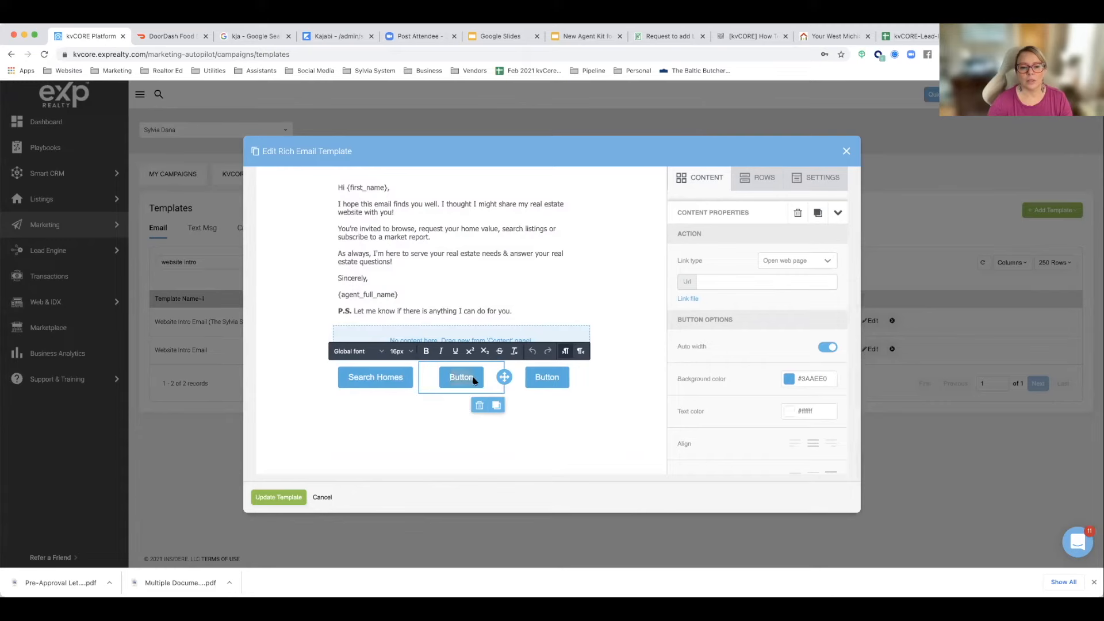
double_click(475, 380)
text(Home )
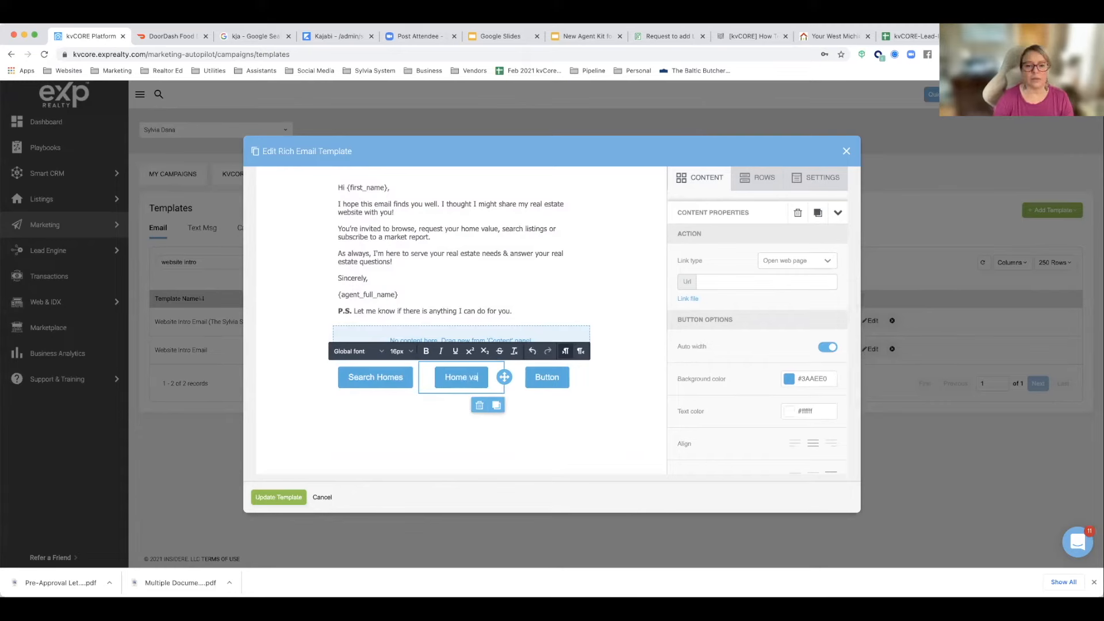
text(Vaul)
key(BackSpace)
key(BackSpace)
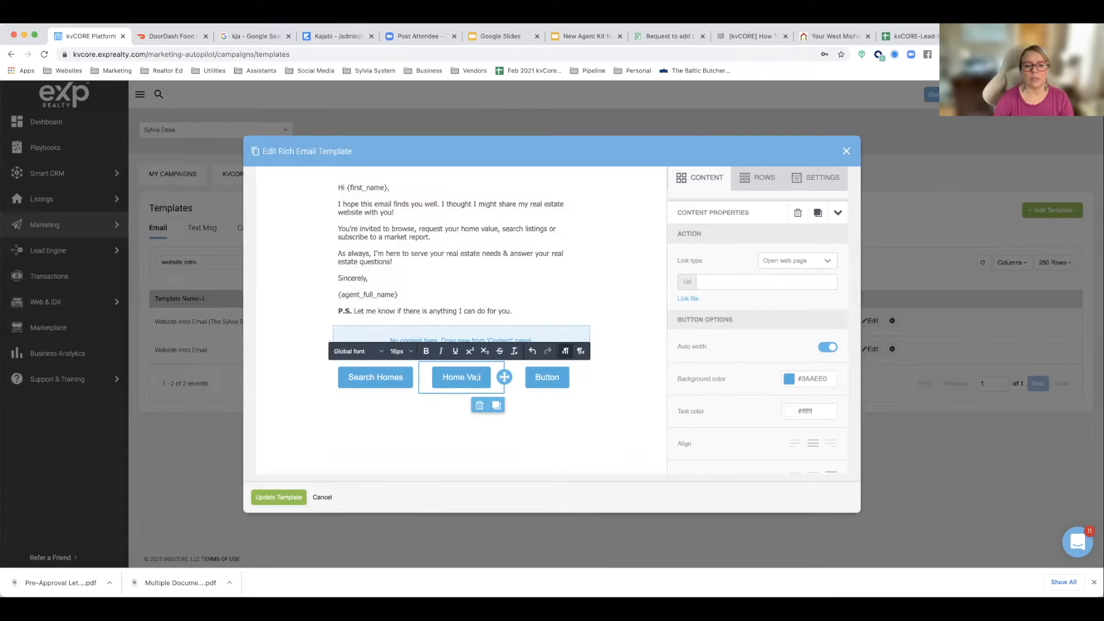
text(luation)
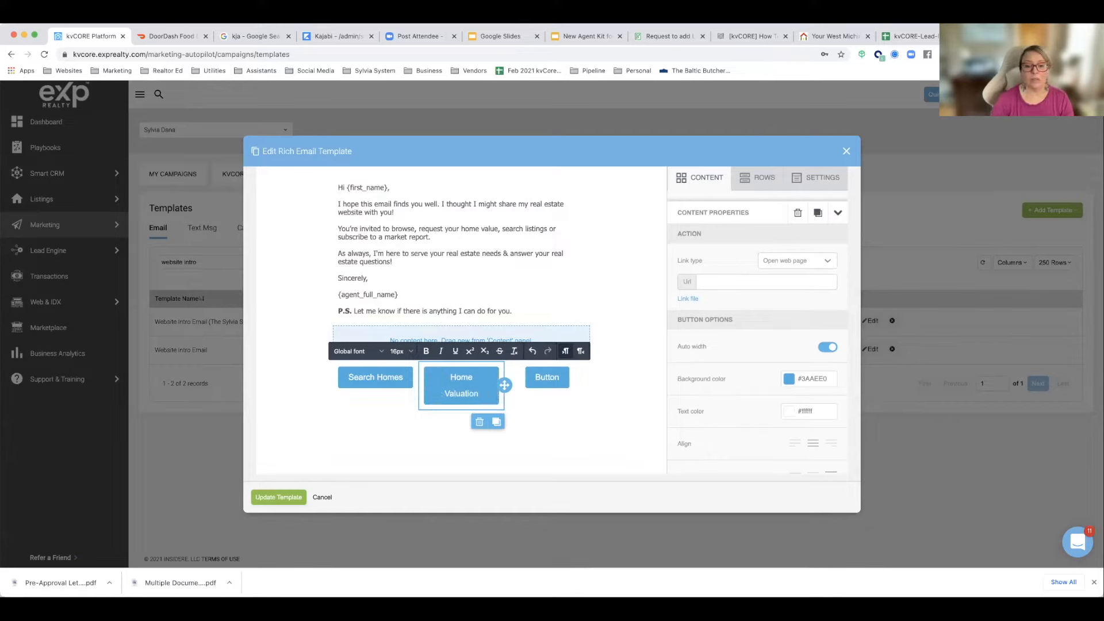
Step: Change the label of the third button to "Market Reports"
click(535, 381)
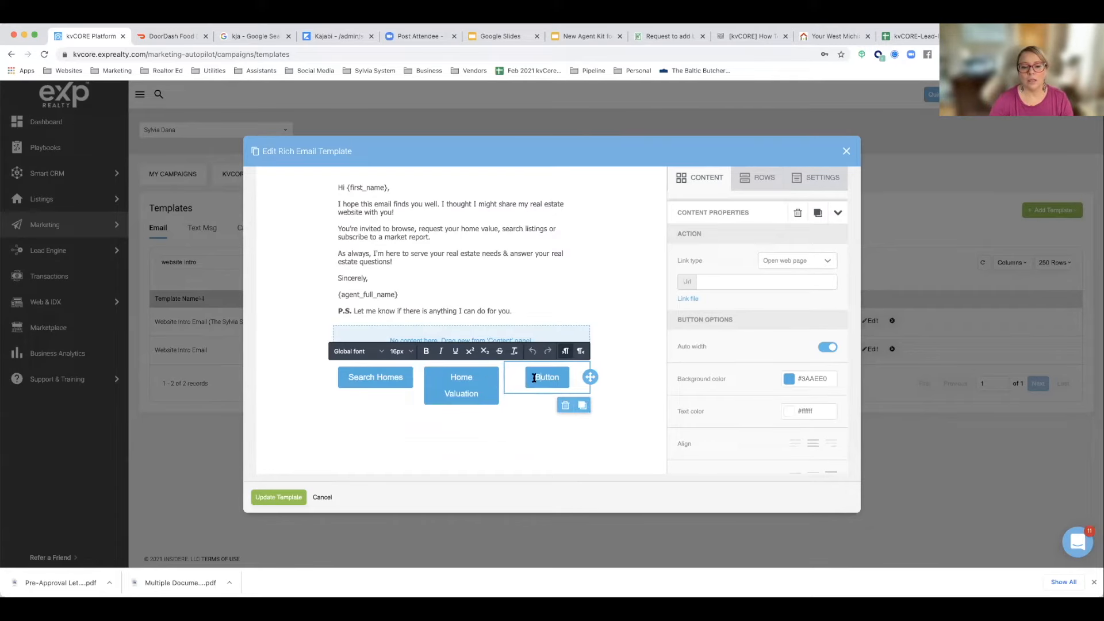
double_click(568, 379)
text(Market)
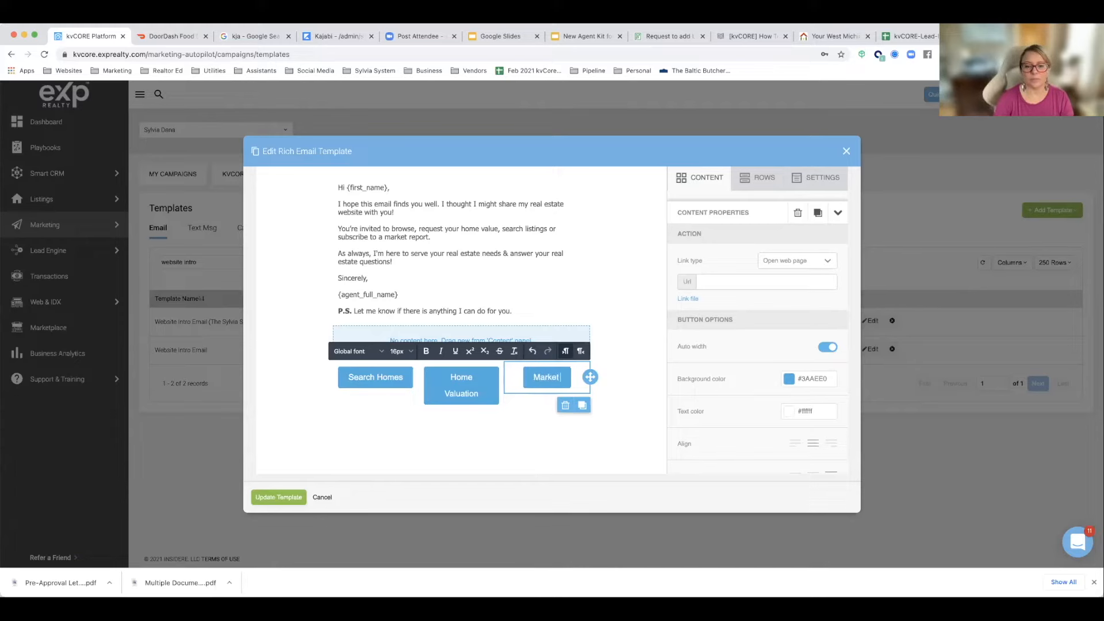
text( Reports)
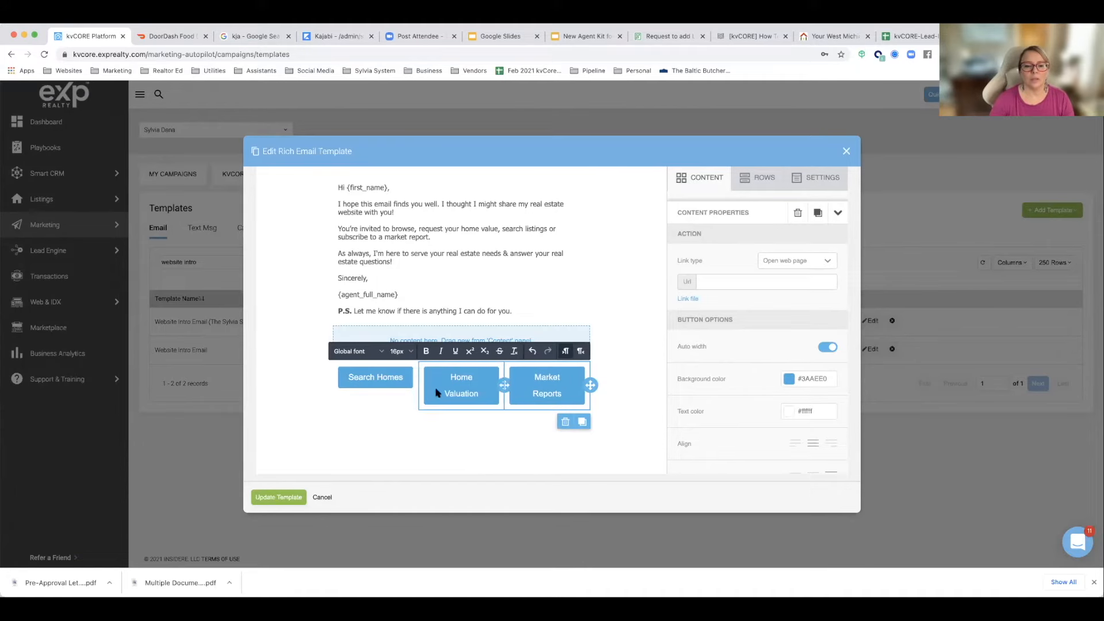
Step: Change the label of the first button to "Search Properties"
click(402, 377)
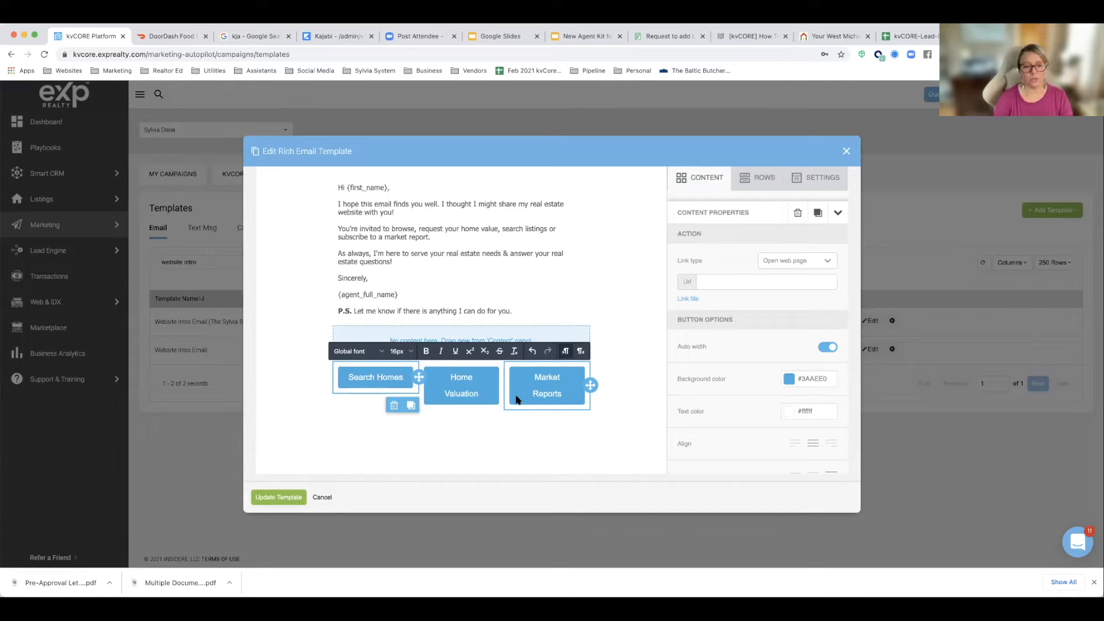
key(BackSpace)
key(BackSpace)
key(BackSpace)
key(BackSpace)
key(BackSpace)
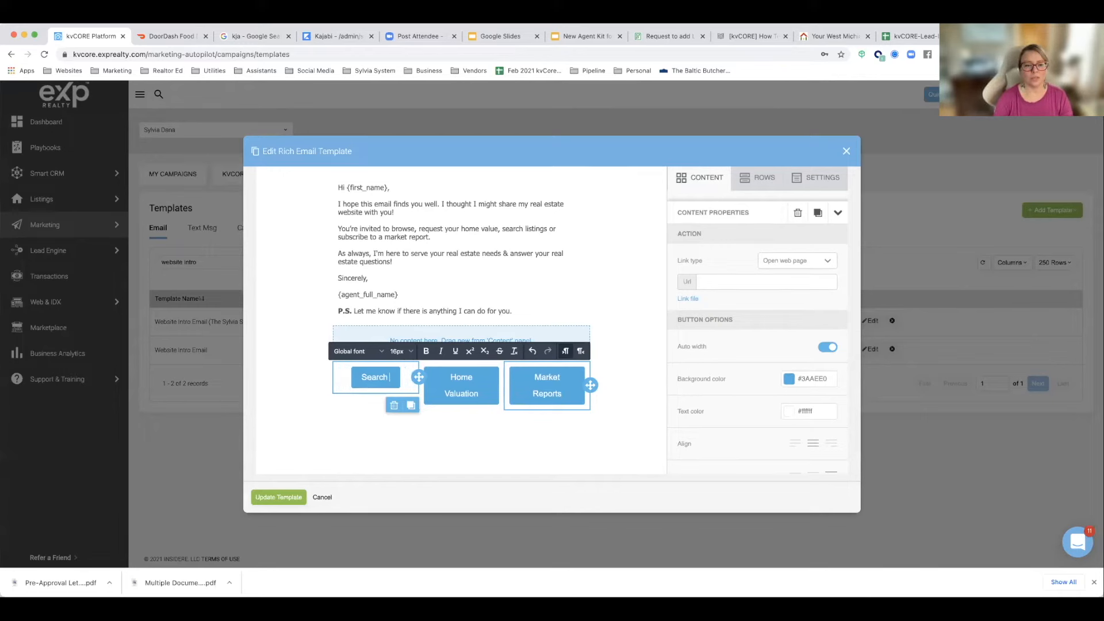
text(Properties)
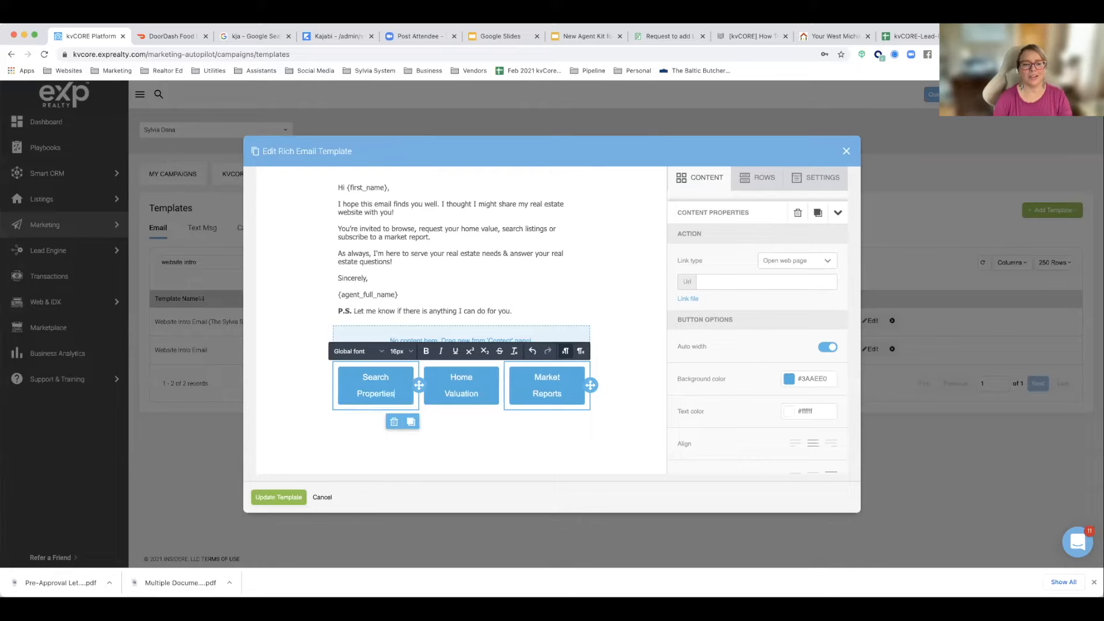
click(651, 438)
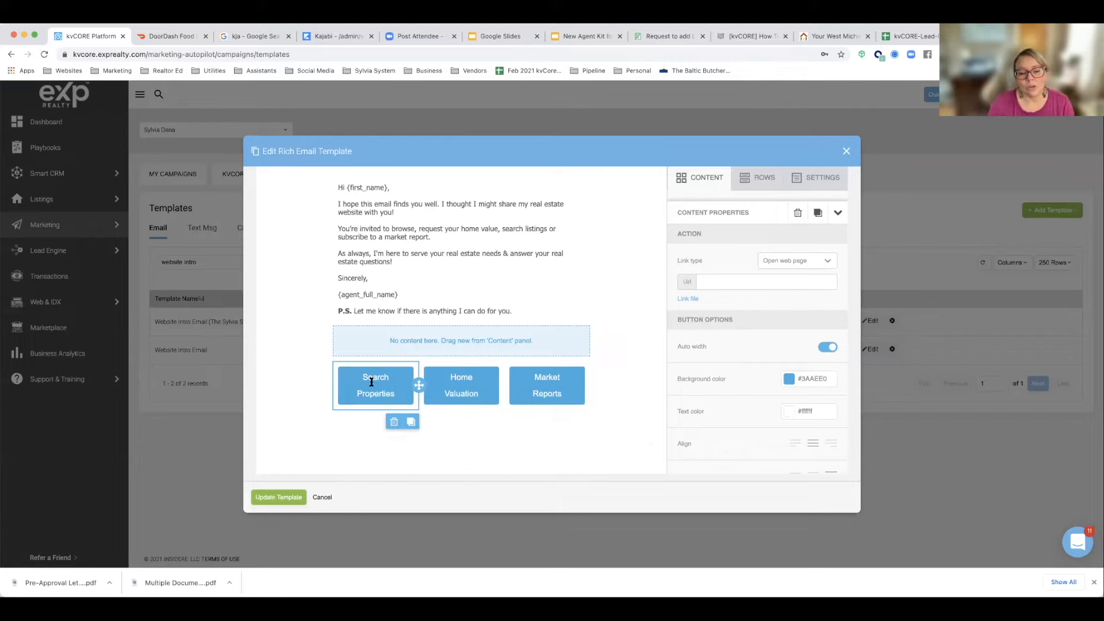
Step: On the agent website's West MI Properties page, apply the default filters to search all areas and copy the results page address
click(833, 37)
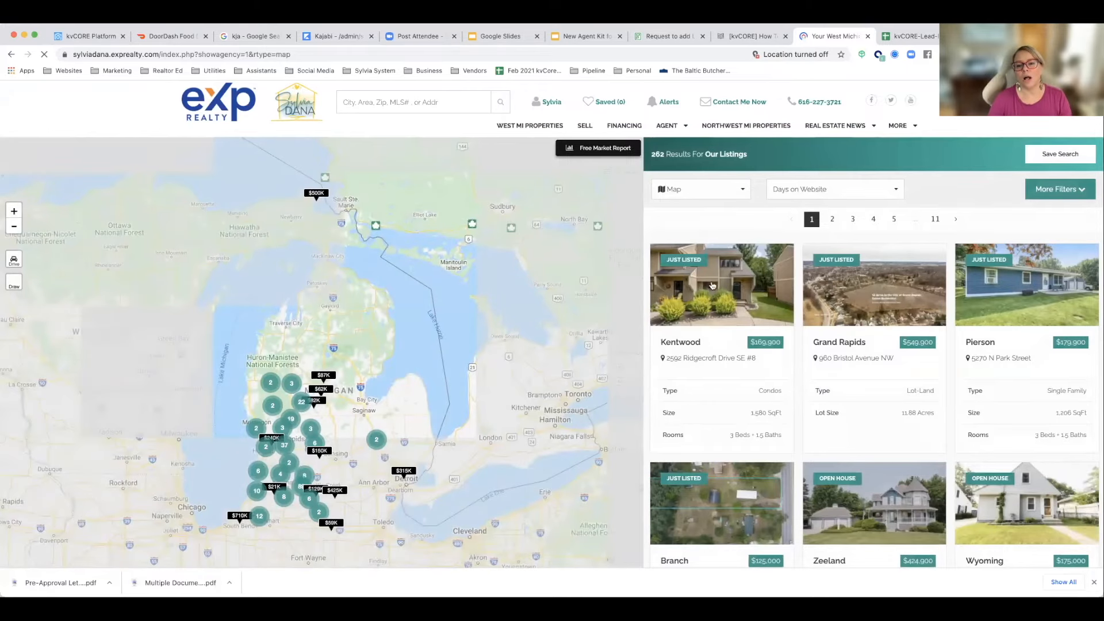
mouse_move(889, 295)
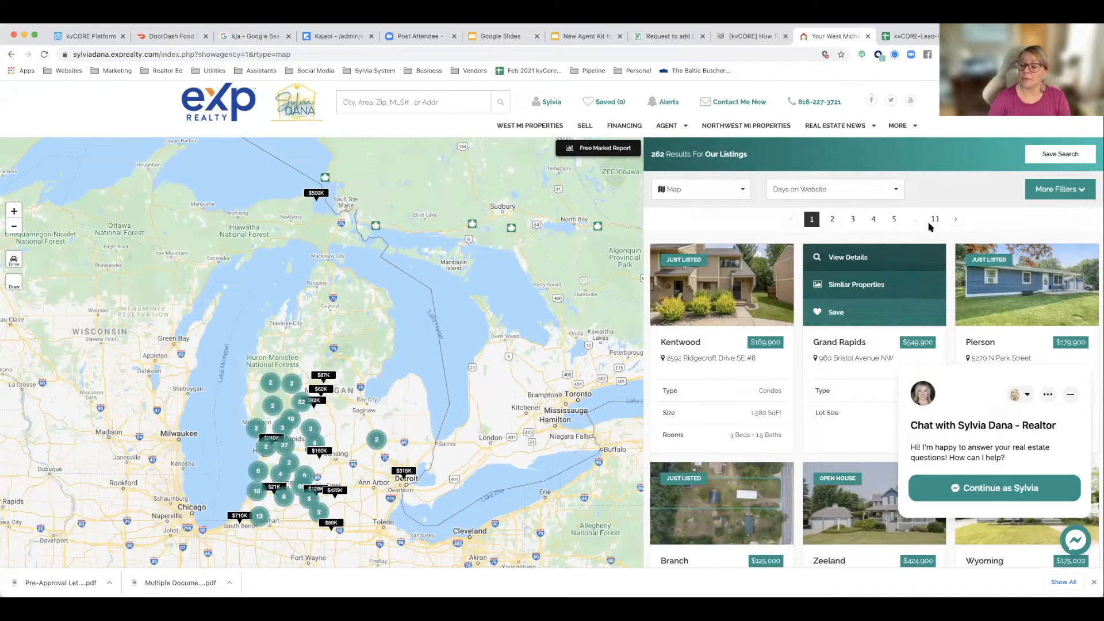
click(1044, 191)
scroll(756, 448, down, 3)
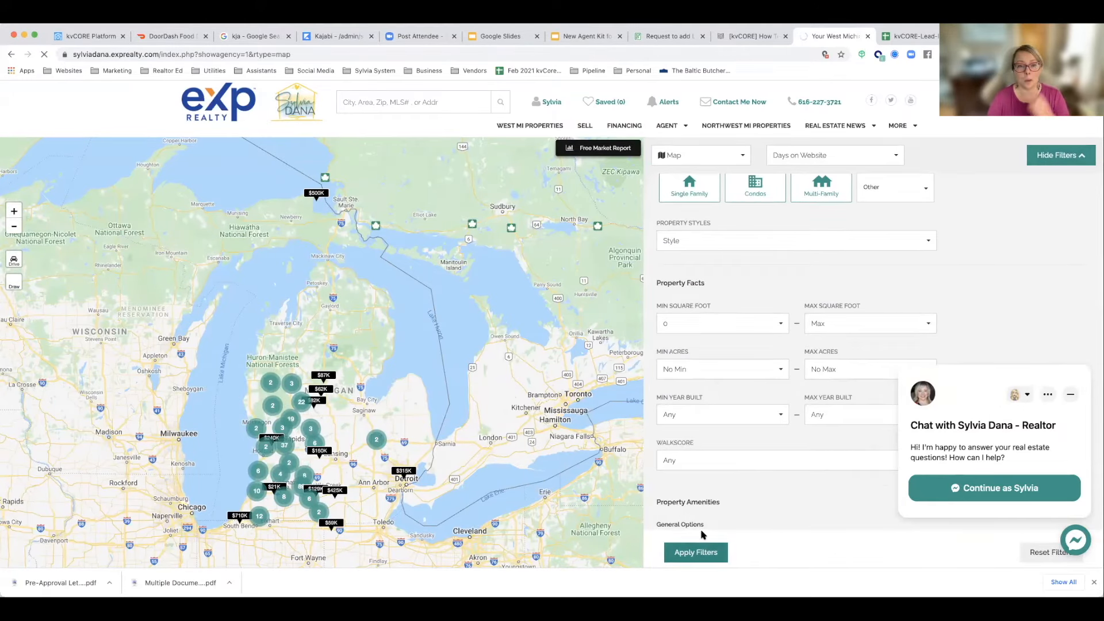
click(700, 545)
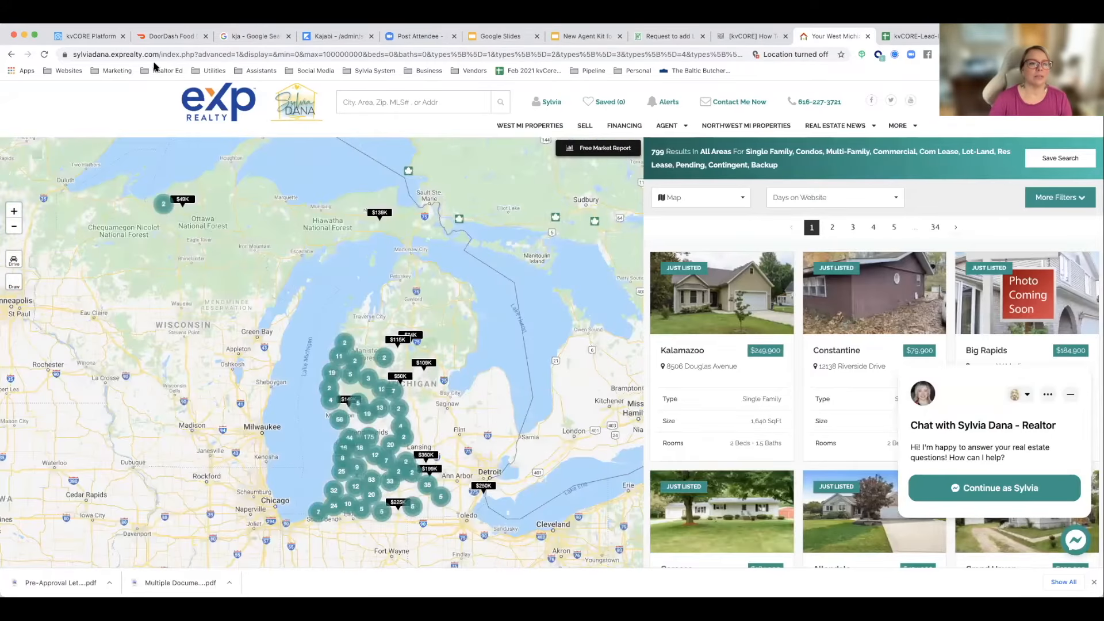
click(175, 58)
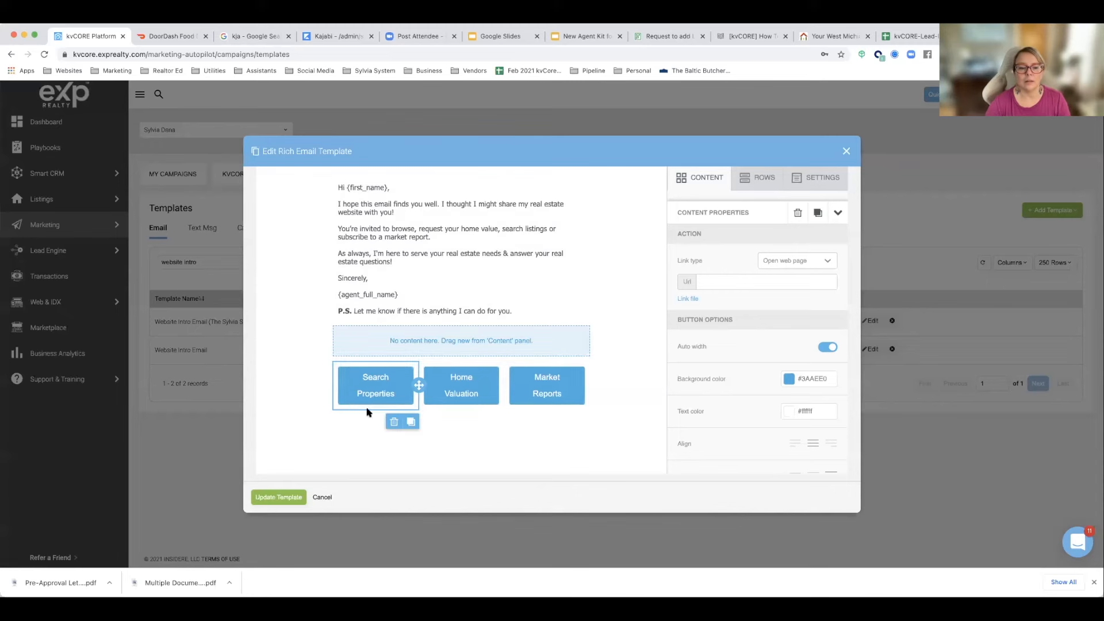
Step: Back in the kvCORE email template, paste the copied search results address as the Search Properties button's web link
click(371, 388)
click(754, 286)
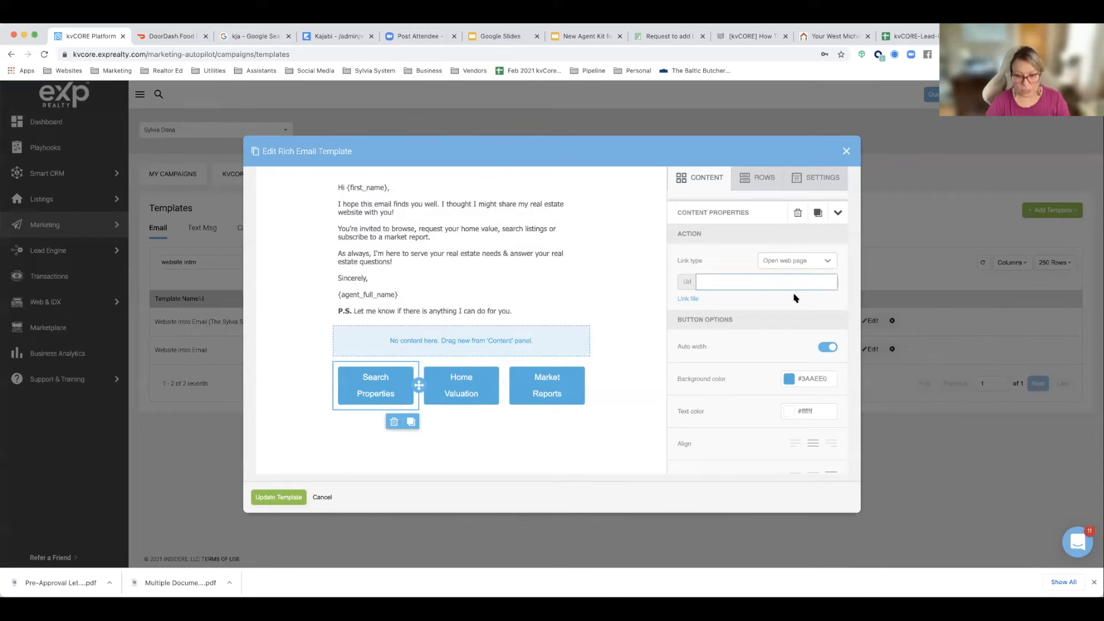
key(super+v)
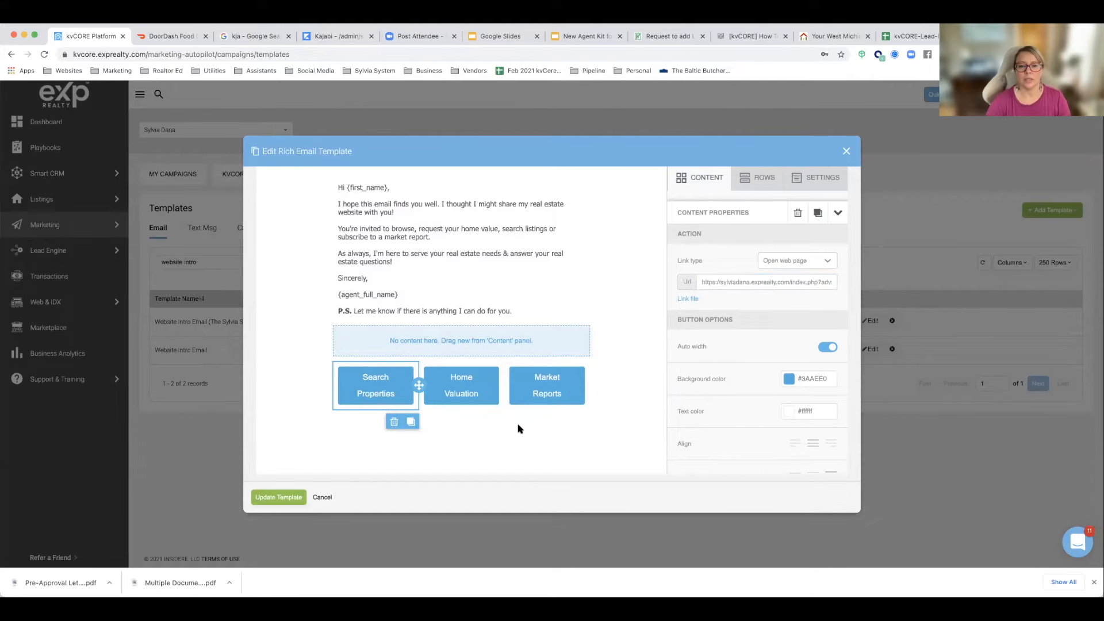
Step: Copy the address of the agent website's Sell page (sell.php) and set it as the Home Valuation button's link in the kvCORE template
click(817, 39)
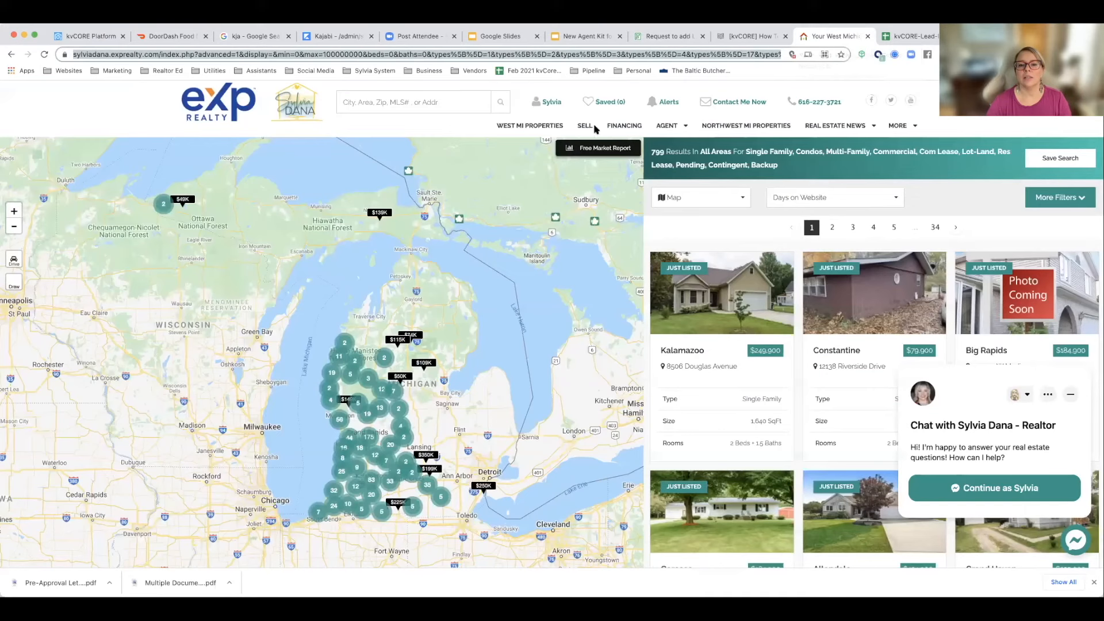
click(586, 126)
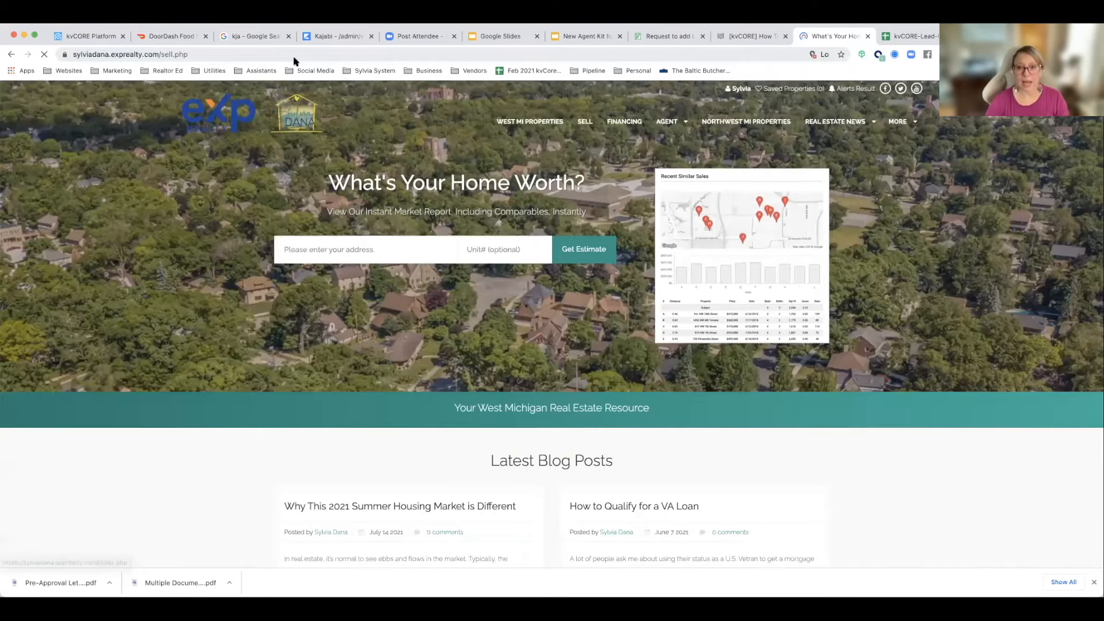
click(337, 52)
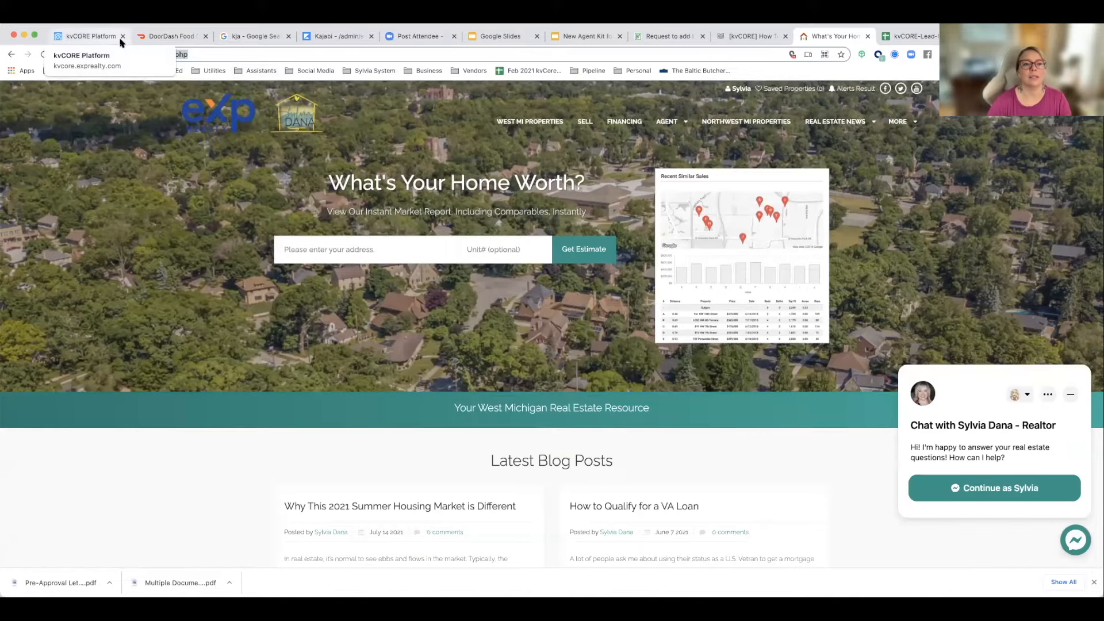
click(91, 36)
click(452, 380)
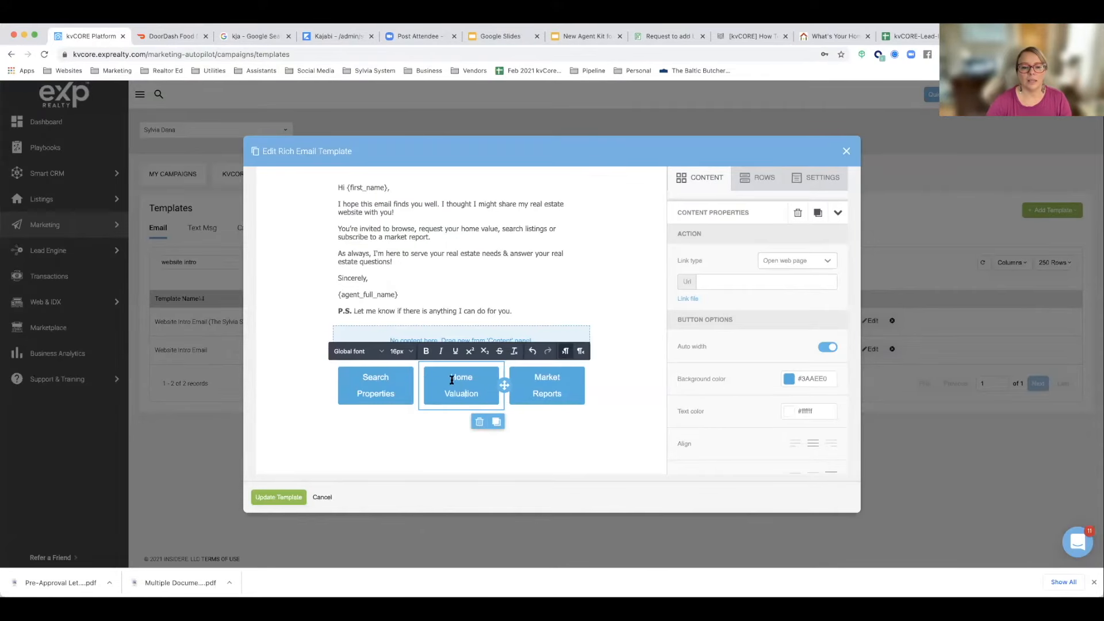
click(725, 285)
text(https://sylviadana.expreality.com/sell.php)
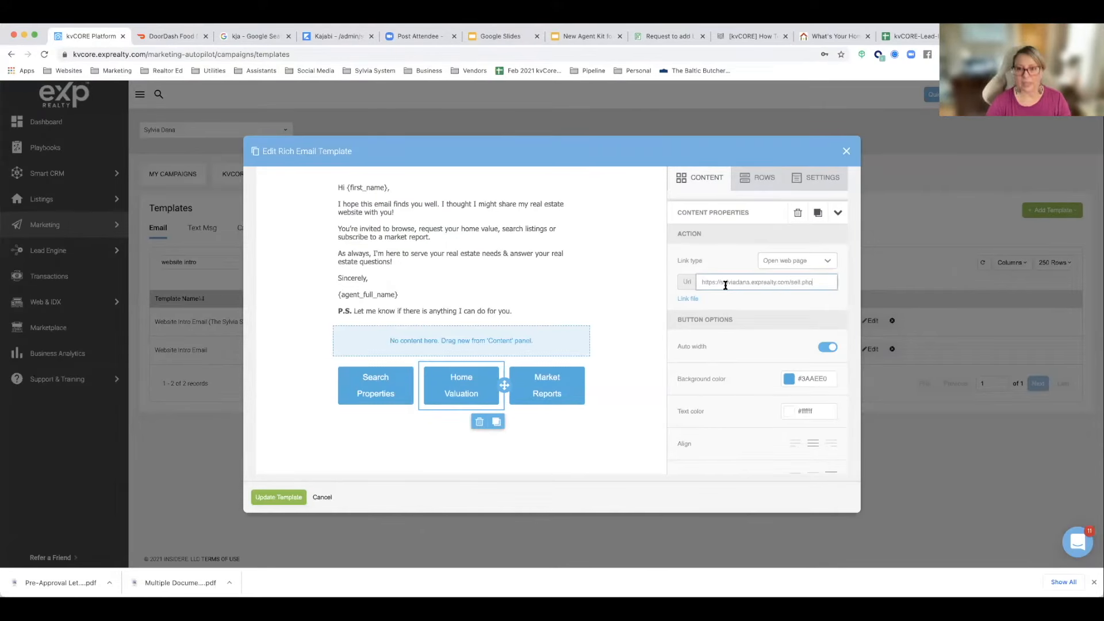
Step: Copy the address of the website's Free Market Report page (market-report.php) and set it as the Market Reports button's link in the kvCORE template
click(833, 37)
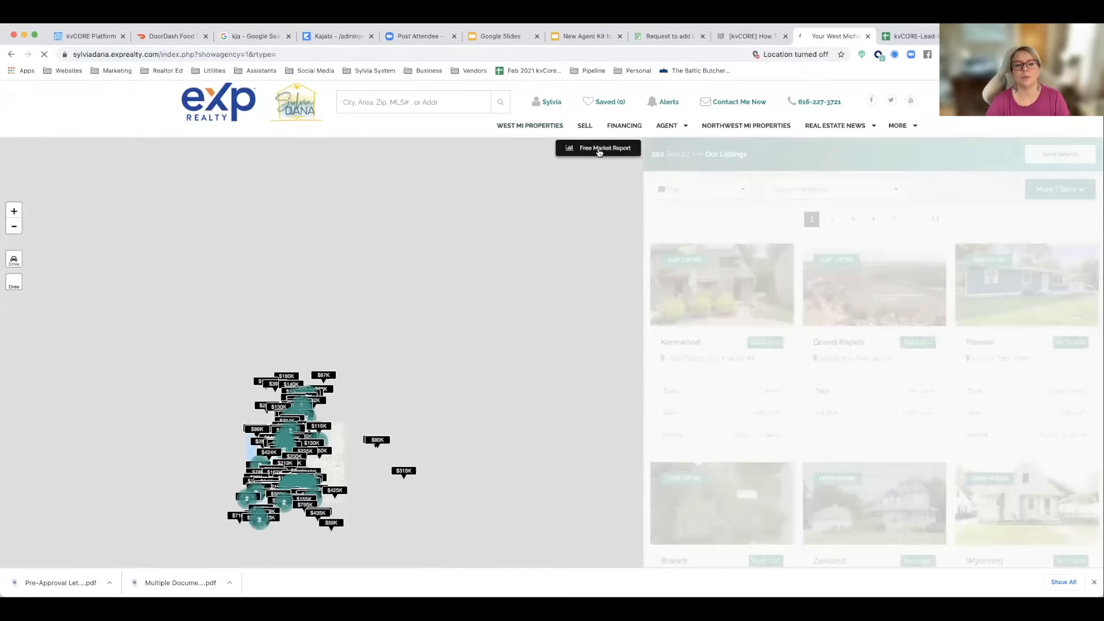
click(599, 149)
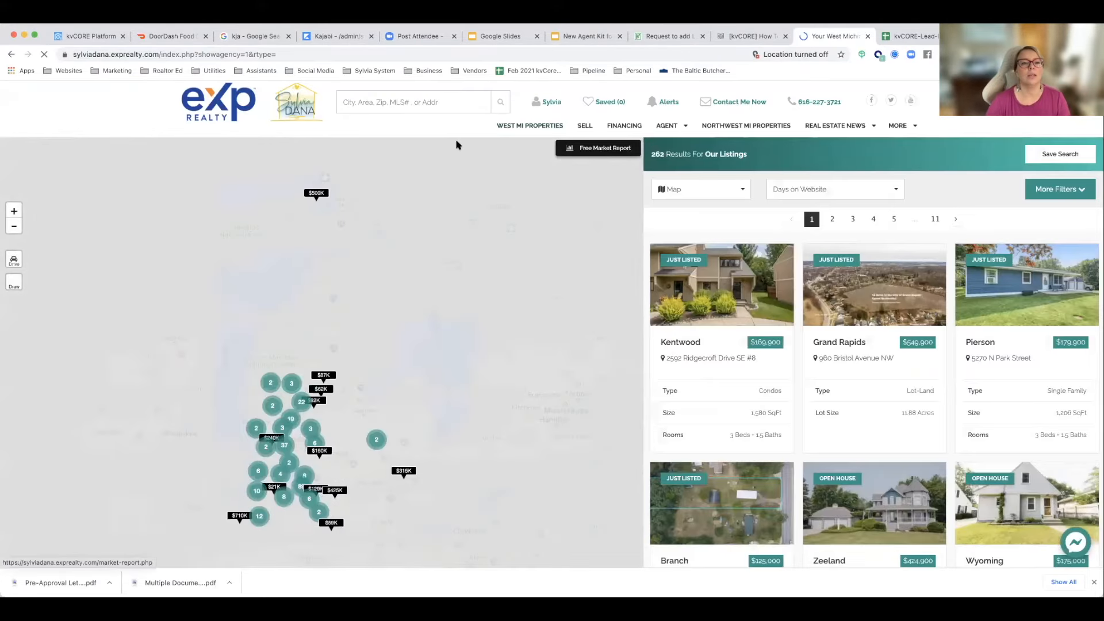
click(235, 53)
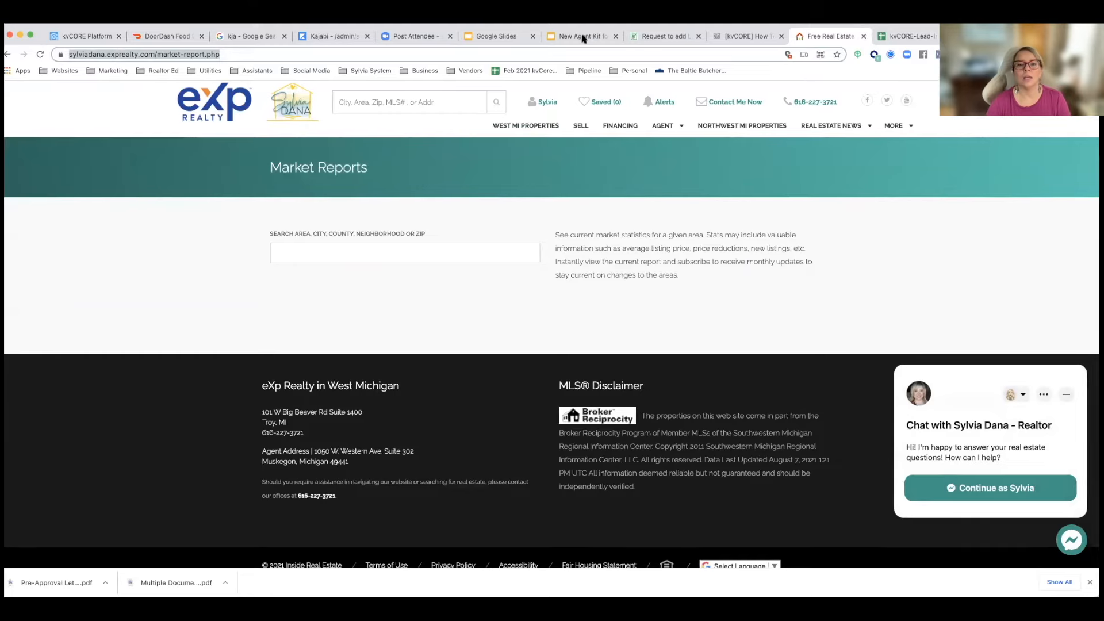
click(101, 35)
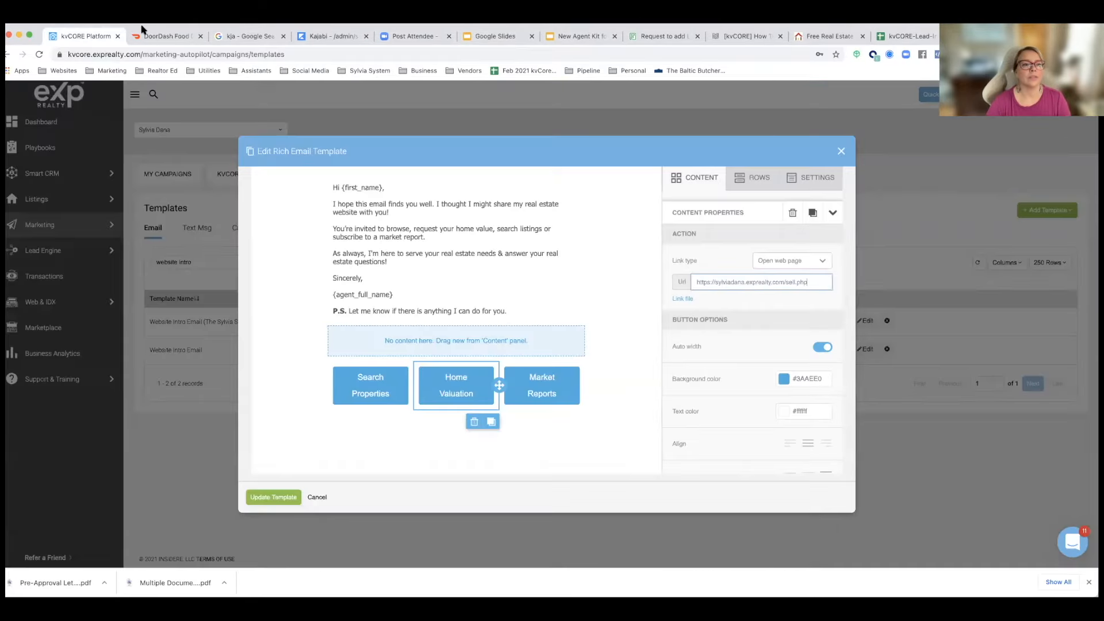
click(534, 373)
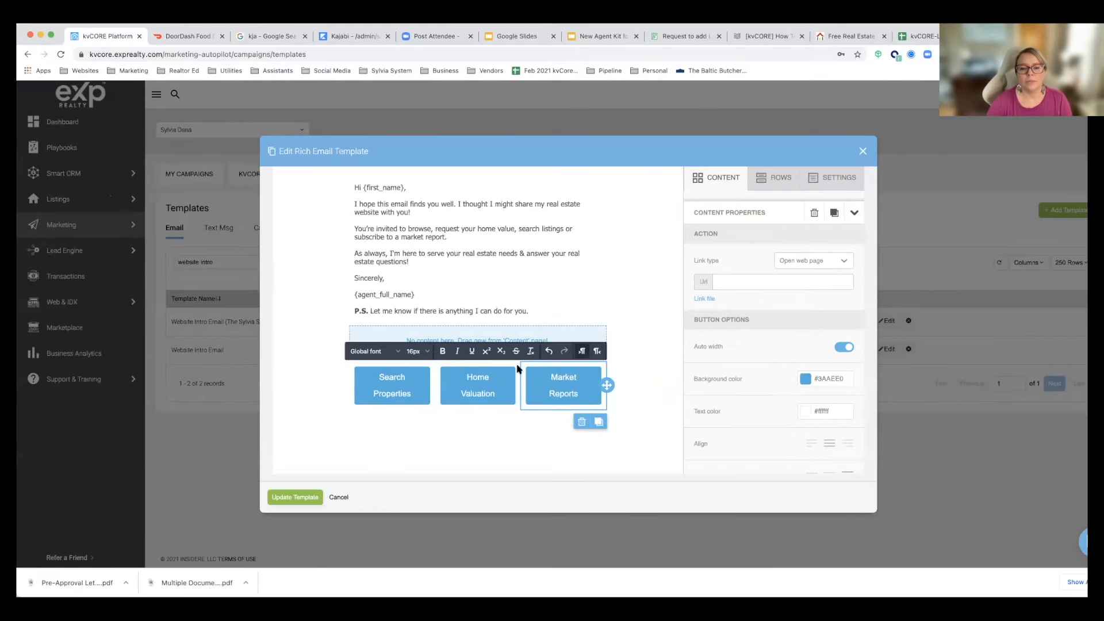
click(741, 284)
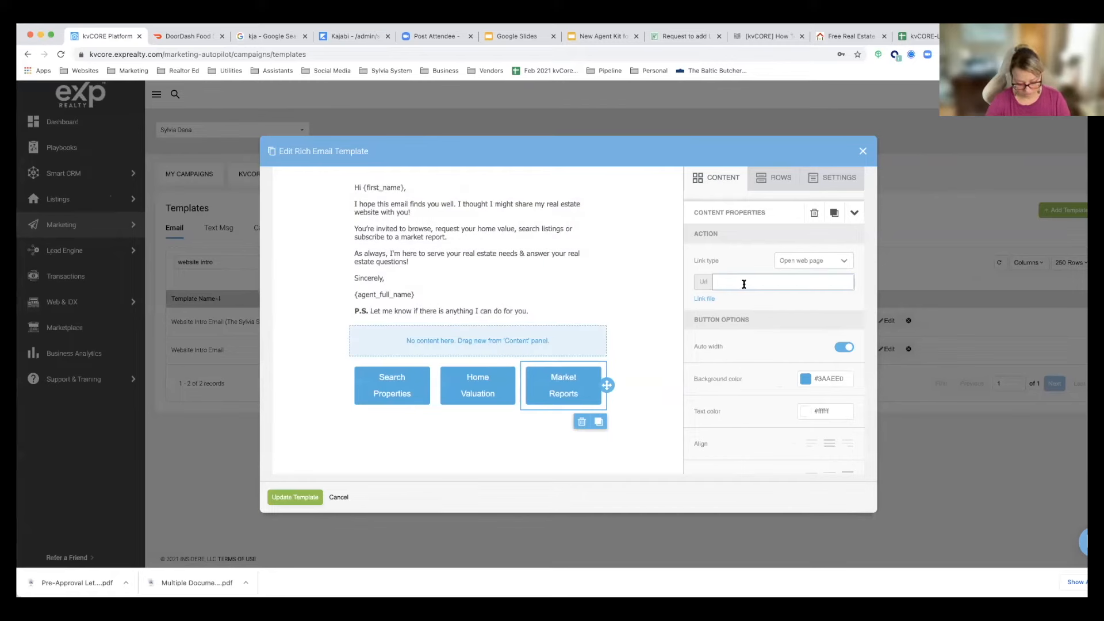
key(super+v)
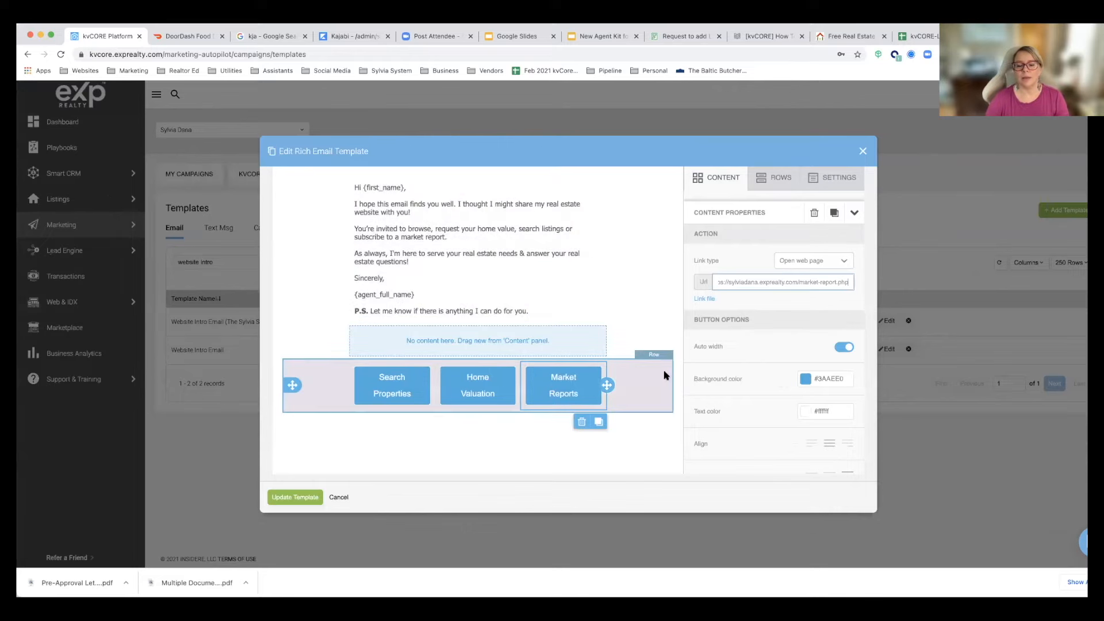
Step: Add a single-column row below the three buttons and place a Text block in it with its placeholder text cleared
scroll(666, 375, down, 1)
click(780, 172)
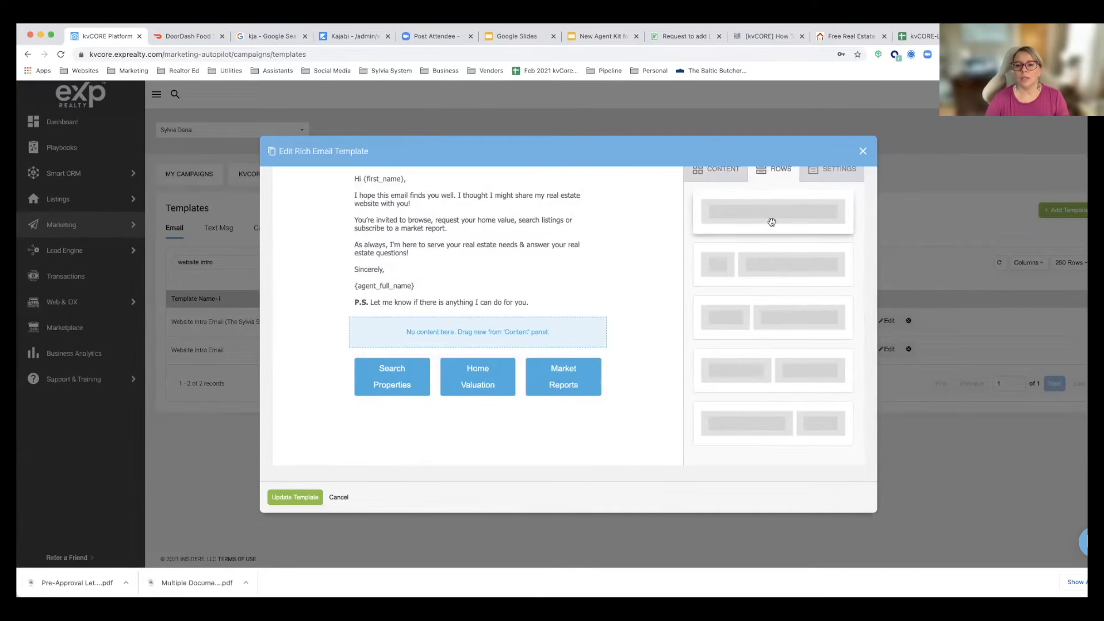
drag(789, 199, 467, 397)
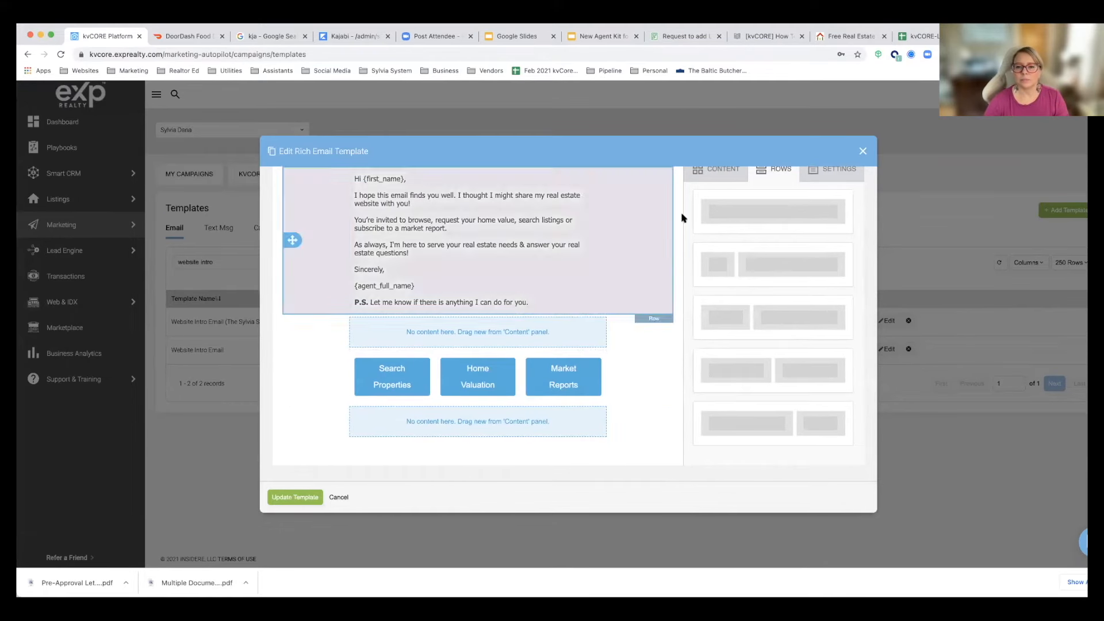
click(709, 178)
drag(715, 217, 330, 414)
key(BackSpace)
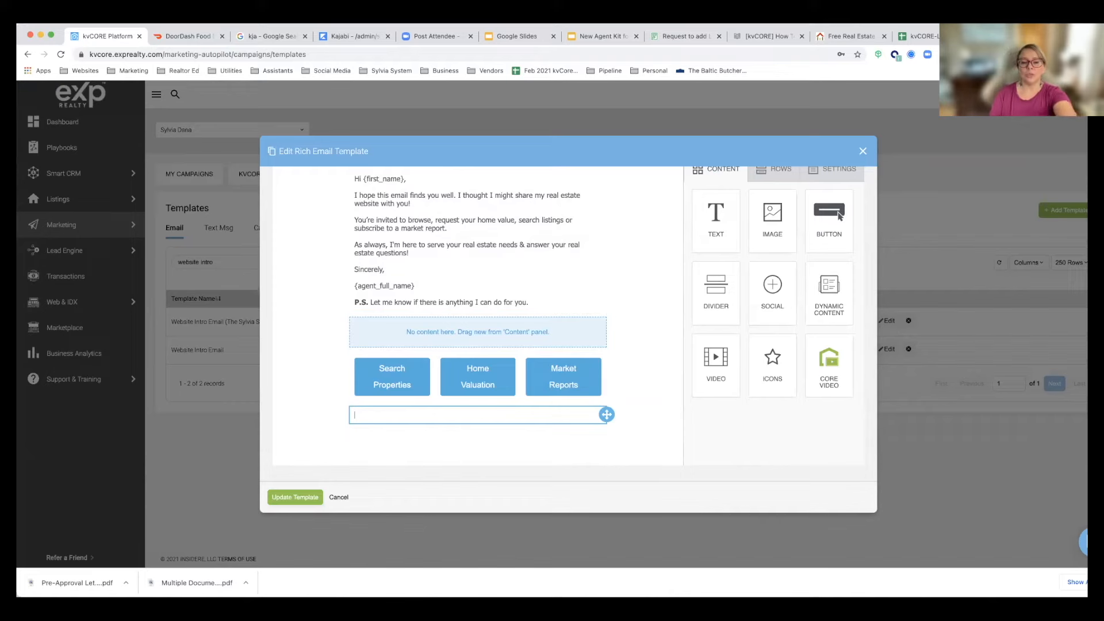
Step: Insert the {agent_signature} merge tag into the empty text block below the buttons
scroll(376, 418, up, 3)
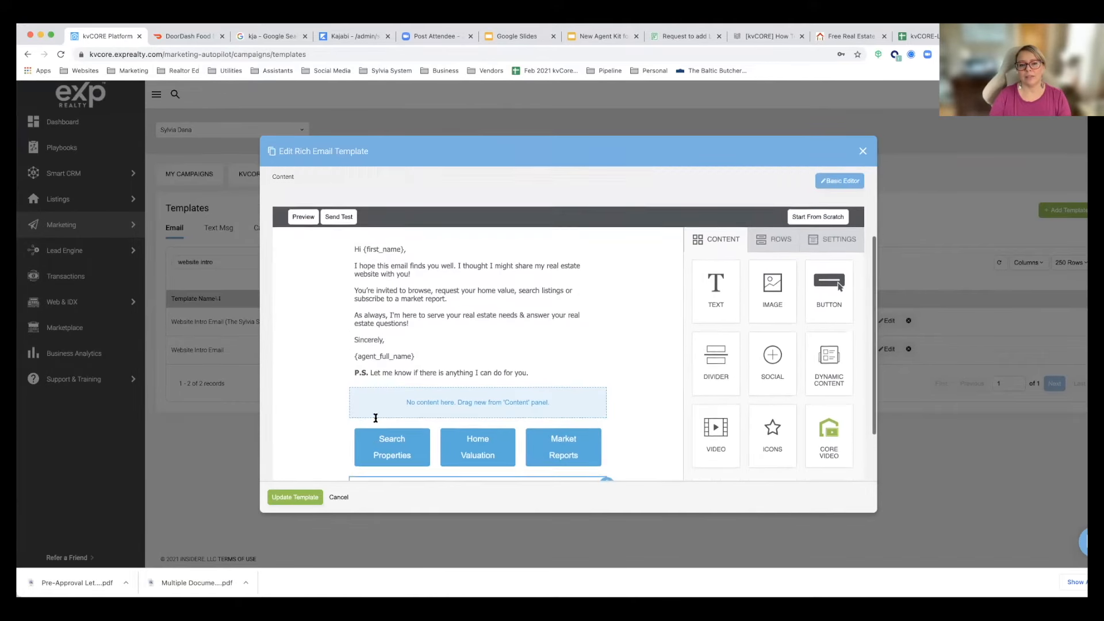
scroll(375, 418, down, 5)
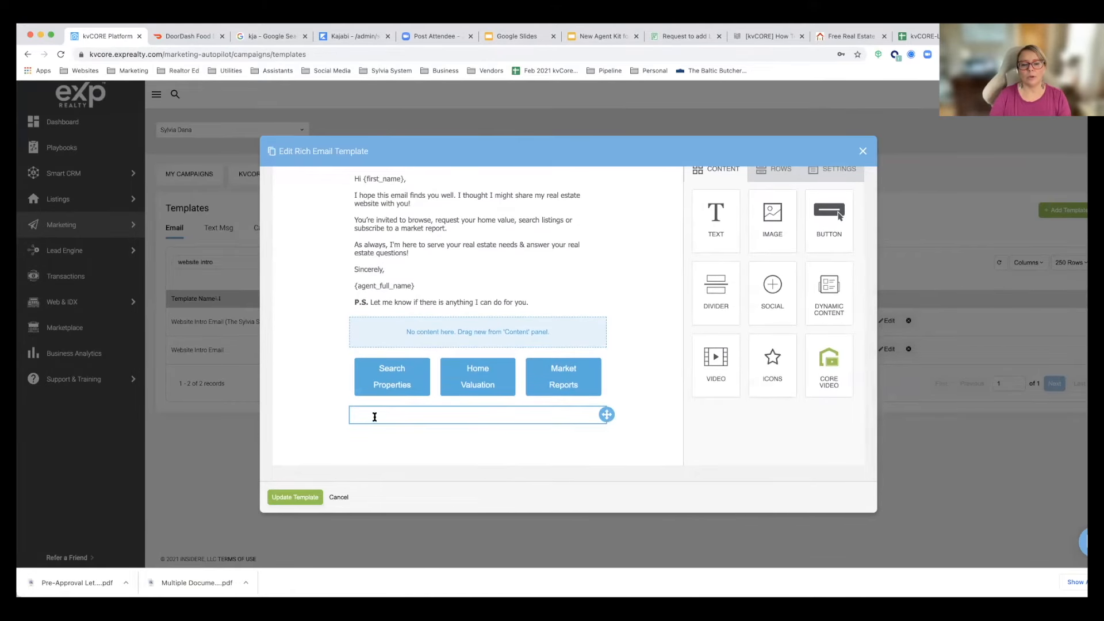
click(374, 416)
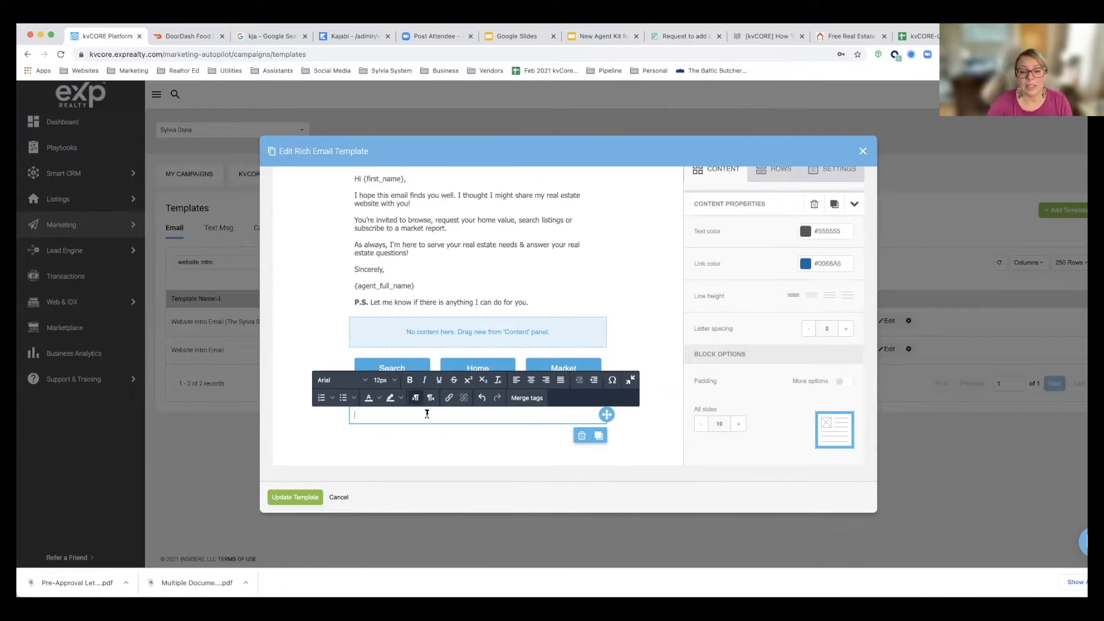
click(526, 398)
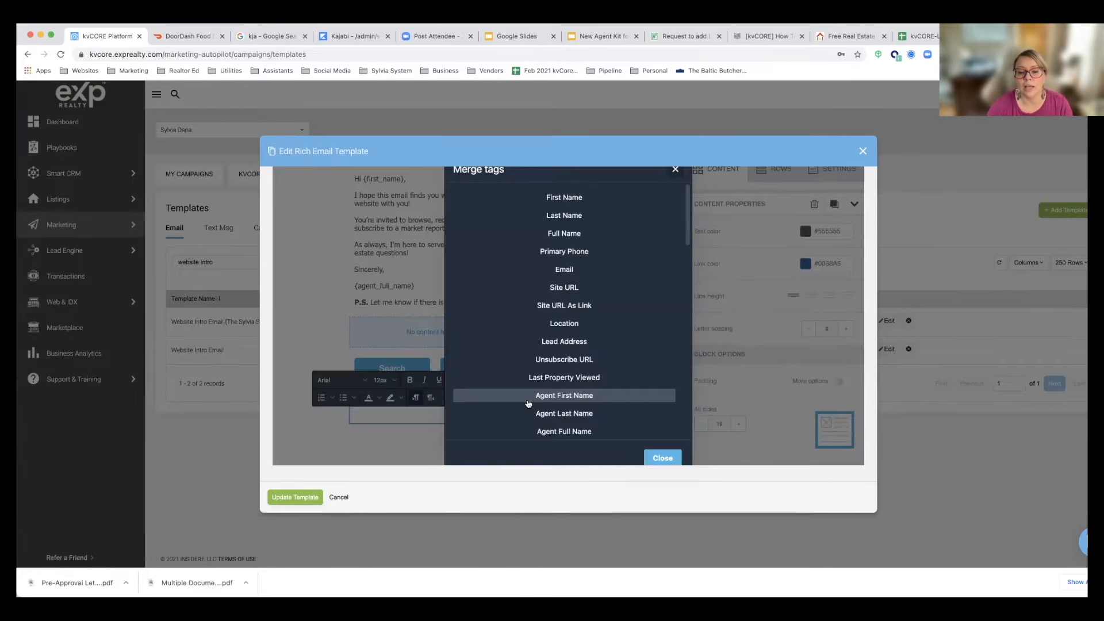
scroll(518, 402, down, 2)
click(539, 413)
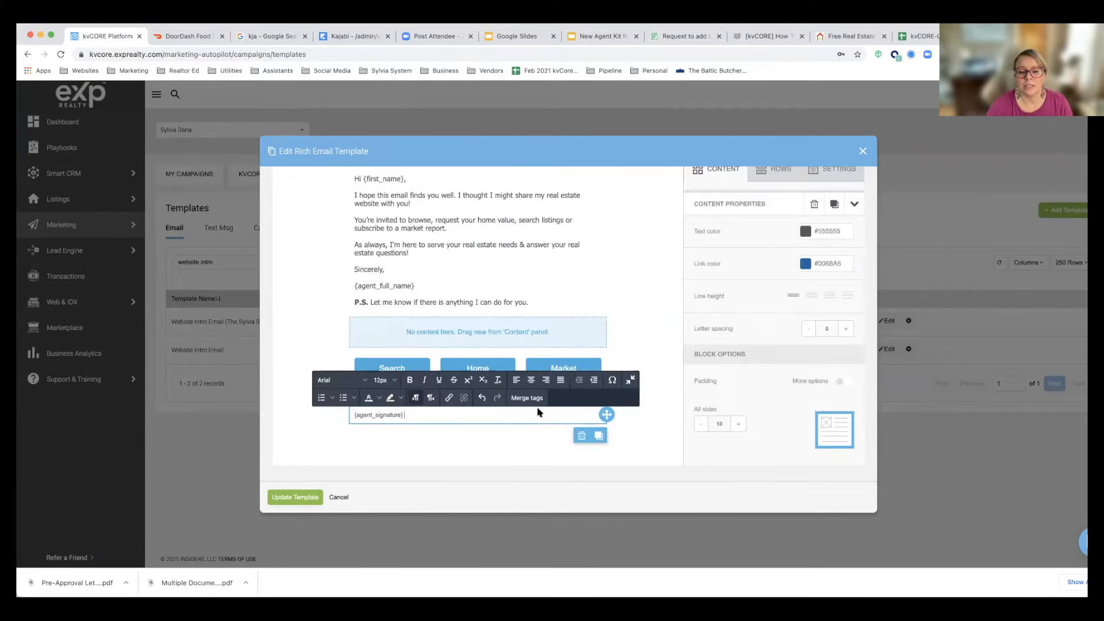
click(519, 445)
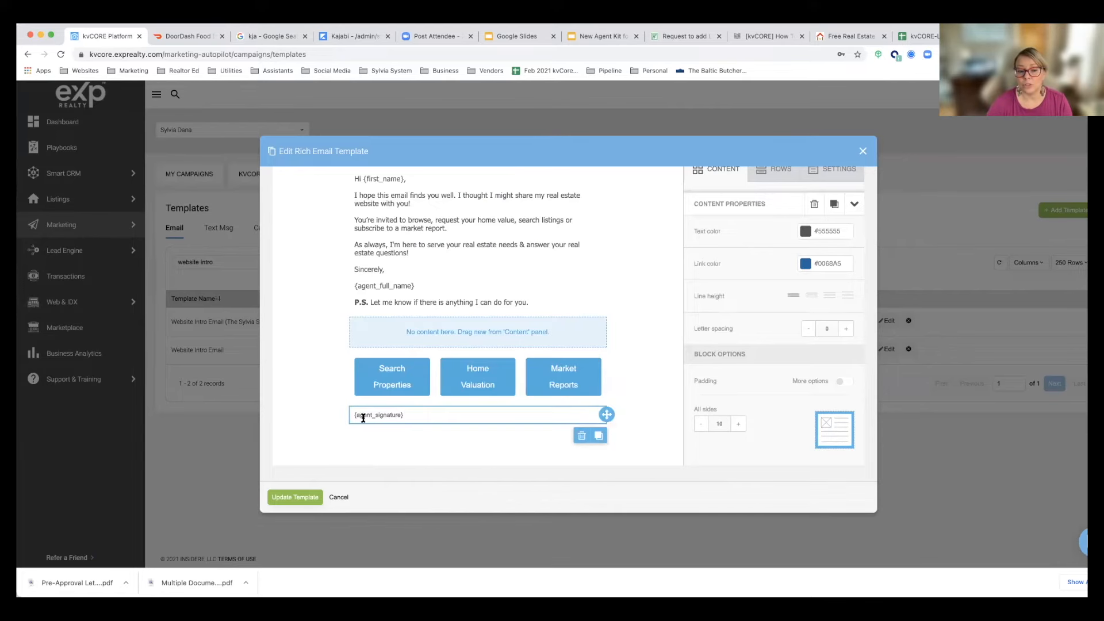
Step: Add a single-column row below the agent signature in the email template
scroll(363, 418, up, 3)
click(365, 255)
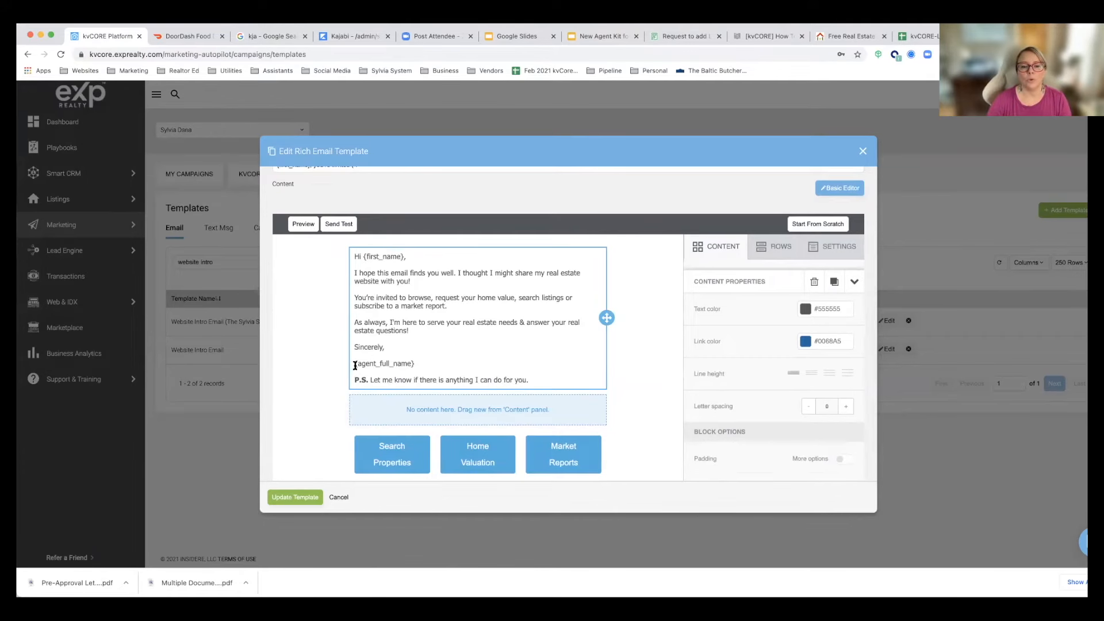
scroll(410, 367, down, 3)
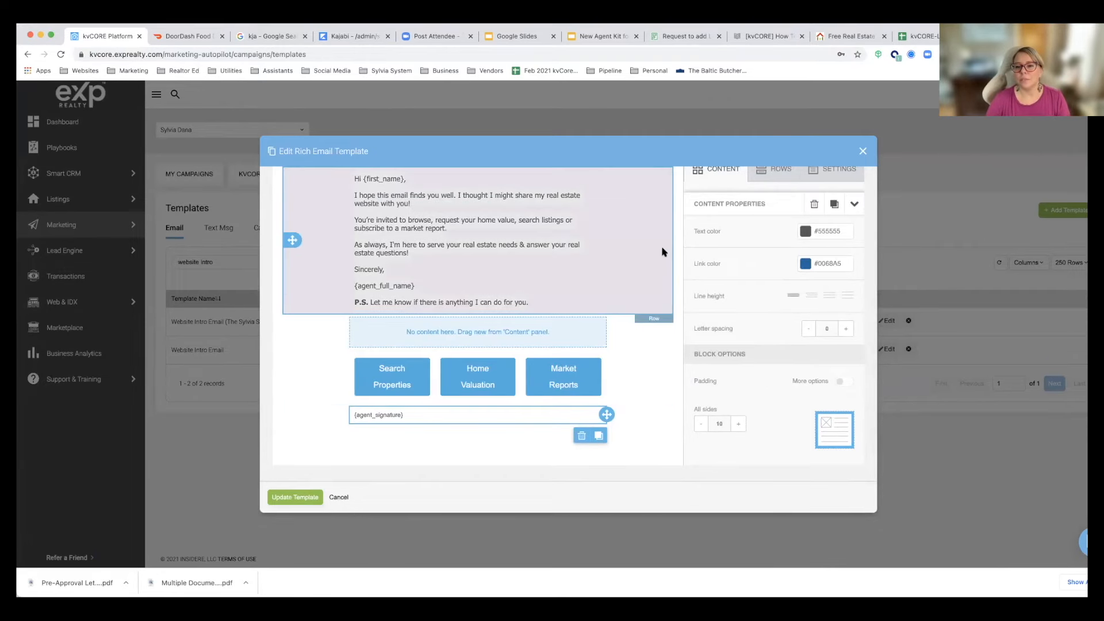
click(768, 182)
drag(757, 201, 446, 421)
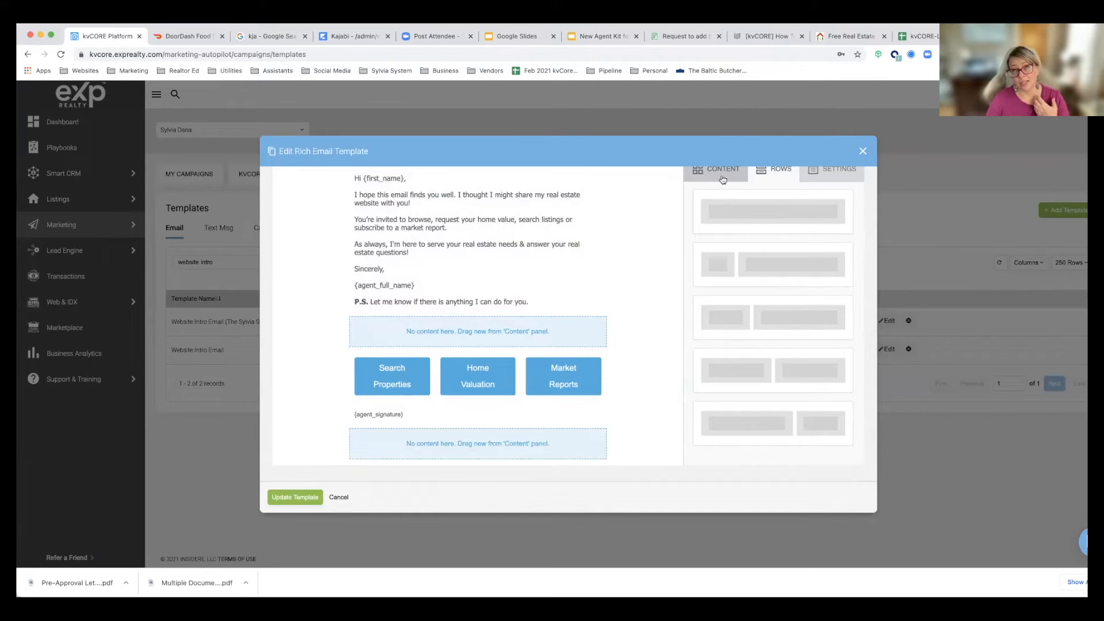
Step: Place a Text block in the empty row below the agent signature and clear its placeholder text
scroll(722, 182, up, 2)
click(712, 249)
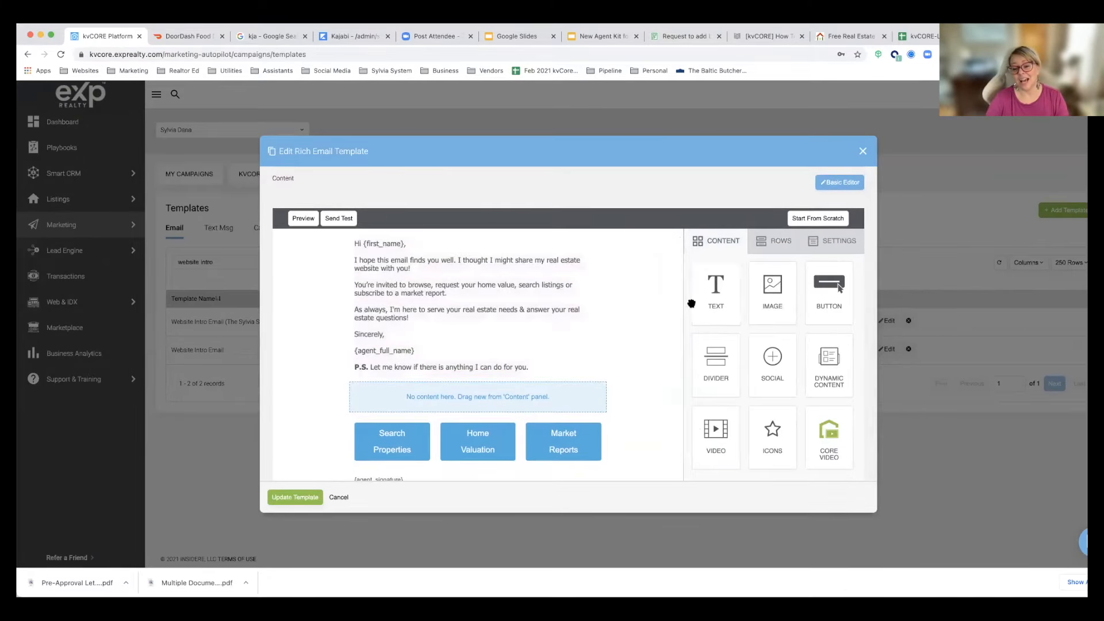
scroll(692, 304, down, 2)
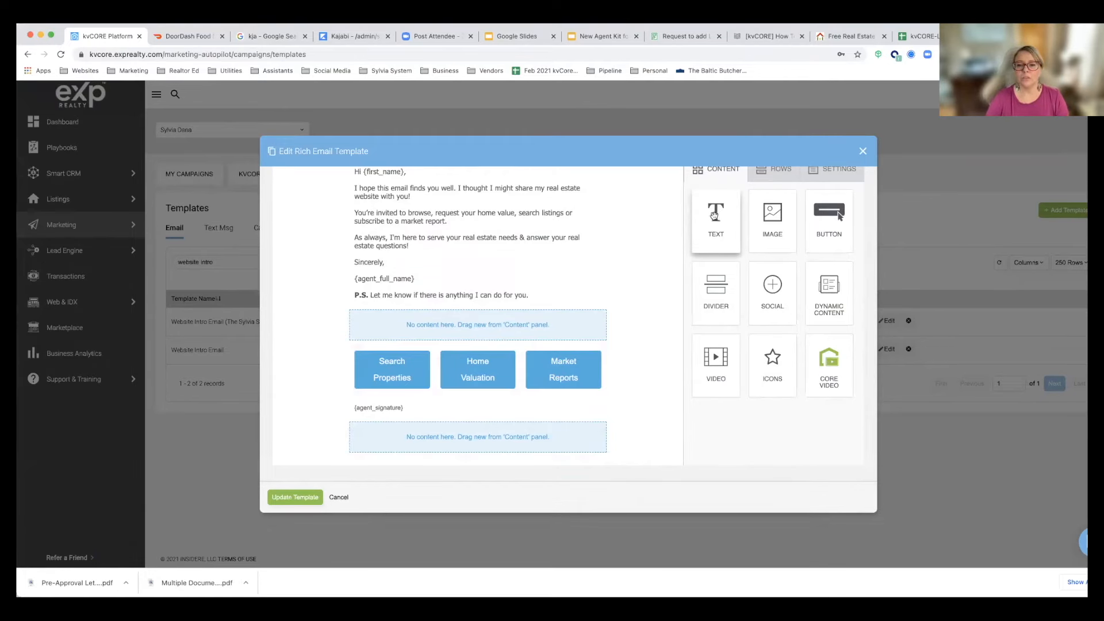
drag(715, 216, 480, 423)
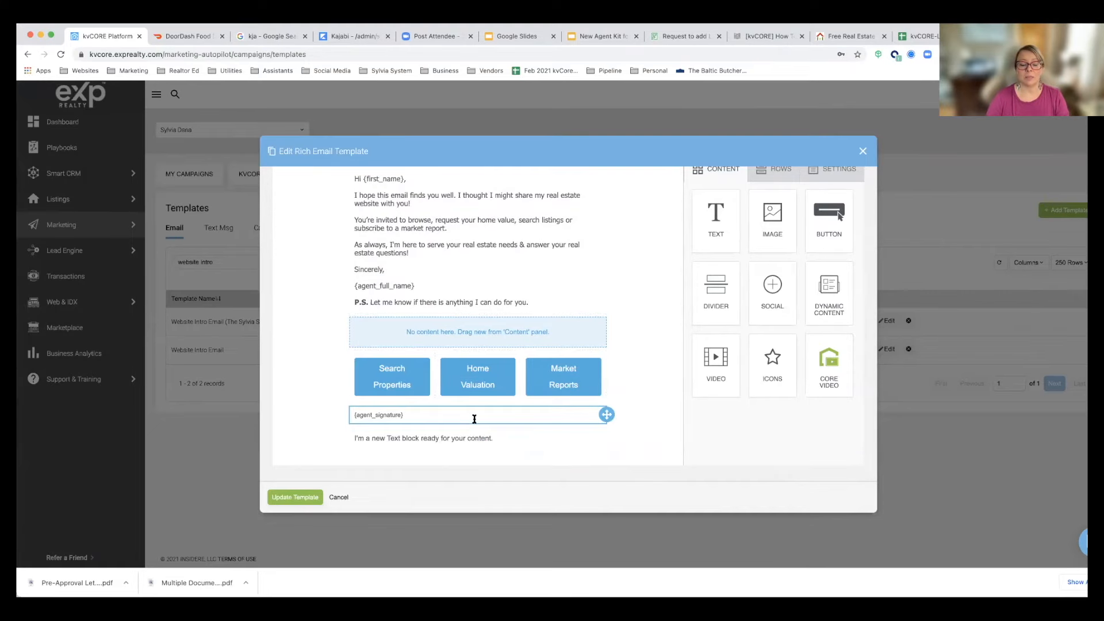
click(502, 440)
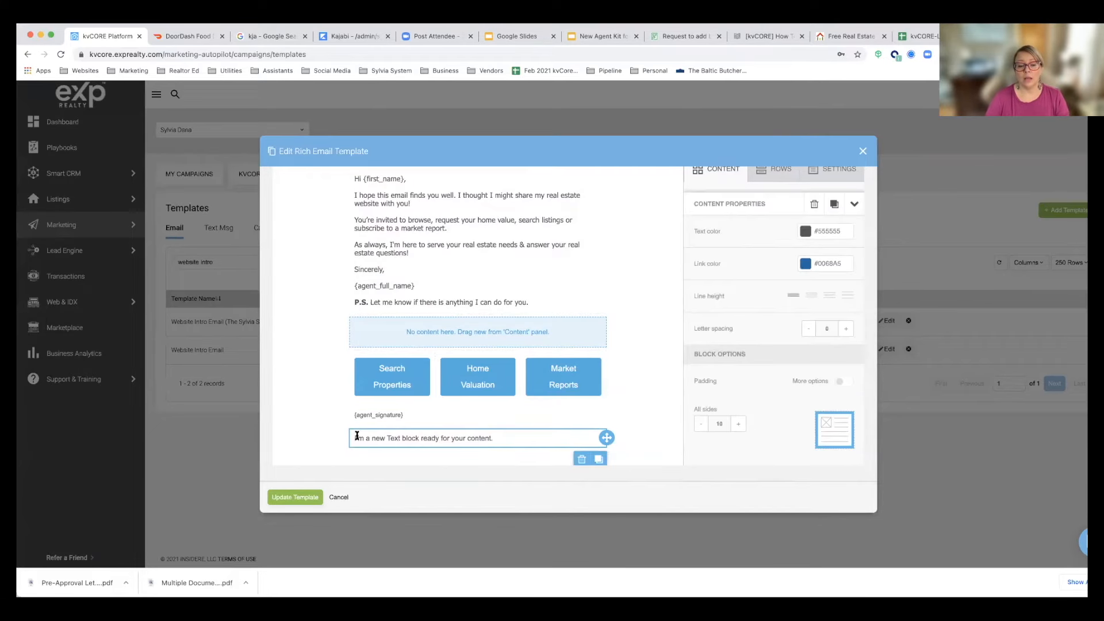
drag(353, 438, 497, 437)
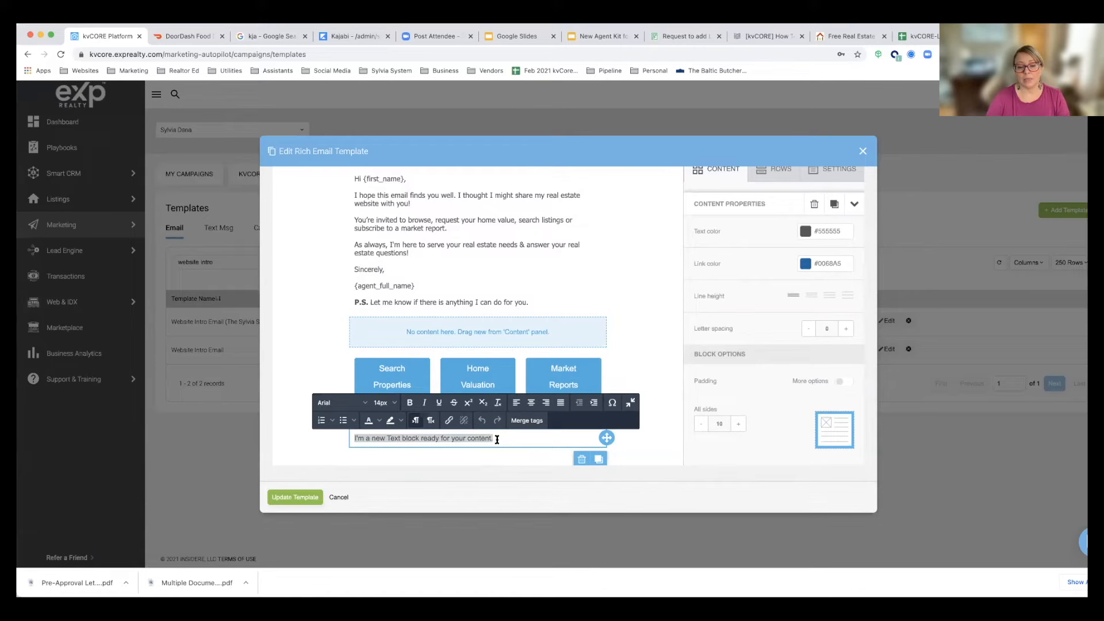
key(BackSpace)
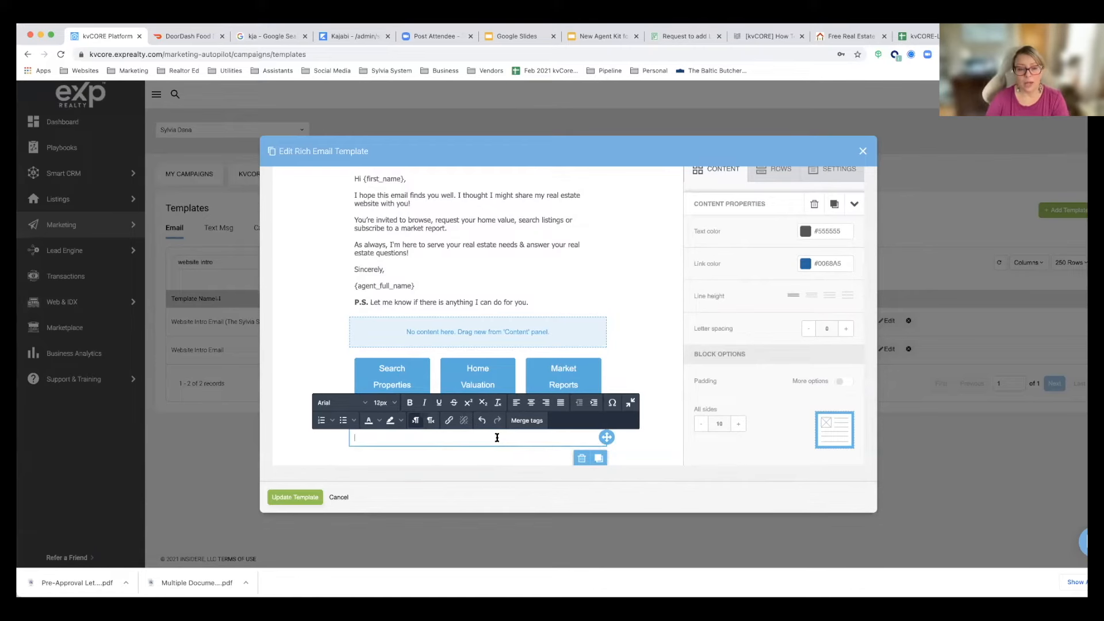
Step: Insert the Unsubscribe URL merge tag into the empty text block below the agent signature
click(526, 420)
scroll(552, 403, down, 1)
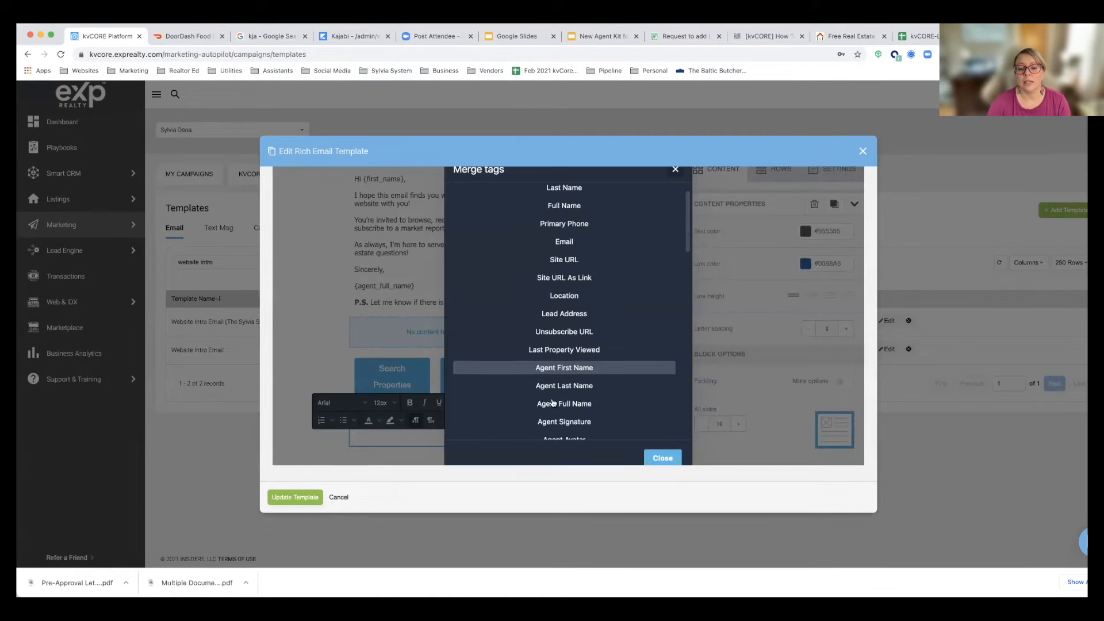
click(559, 333)
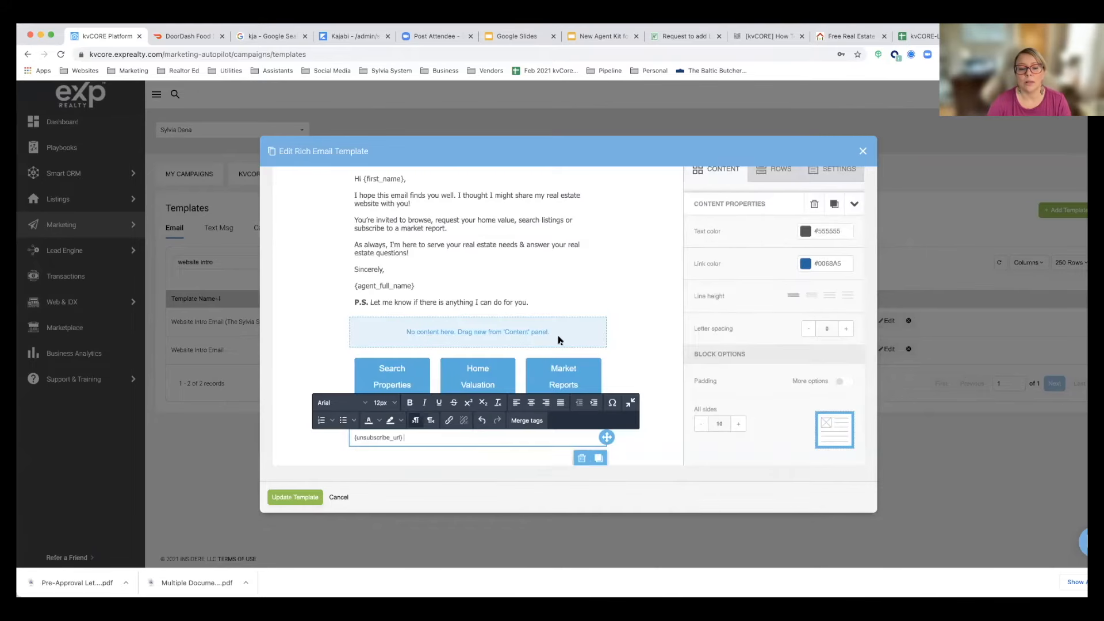
click(293, 451)
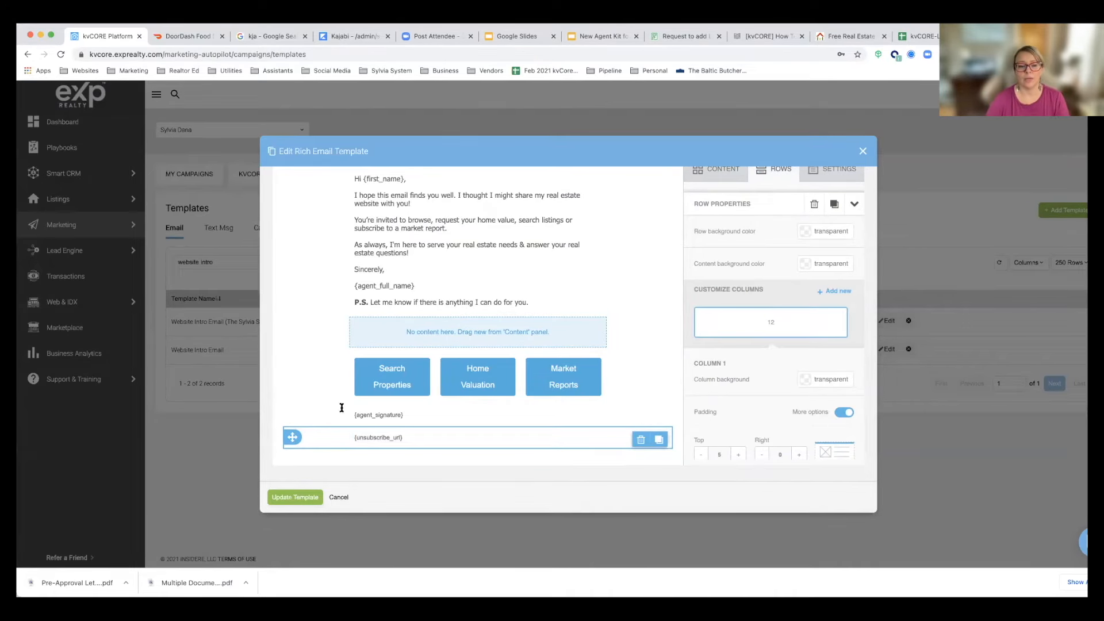
scroll(337, 407, up, 2)
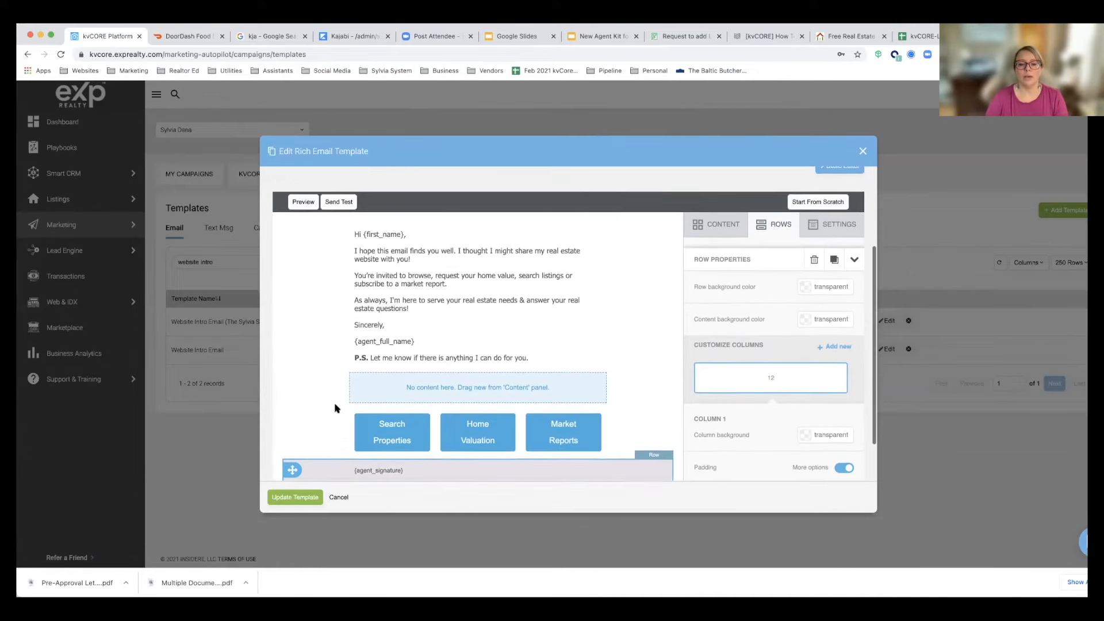
scroll(337, 407, up, 2)
scroll(337, 407, down, 3)
scroll(338, 407, up, 3)
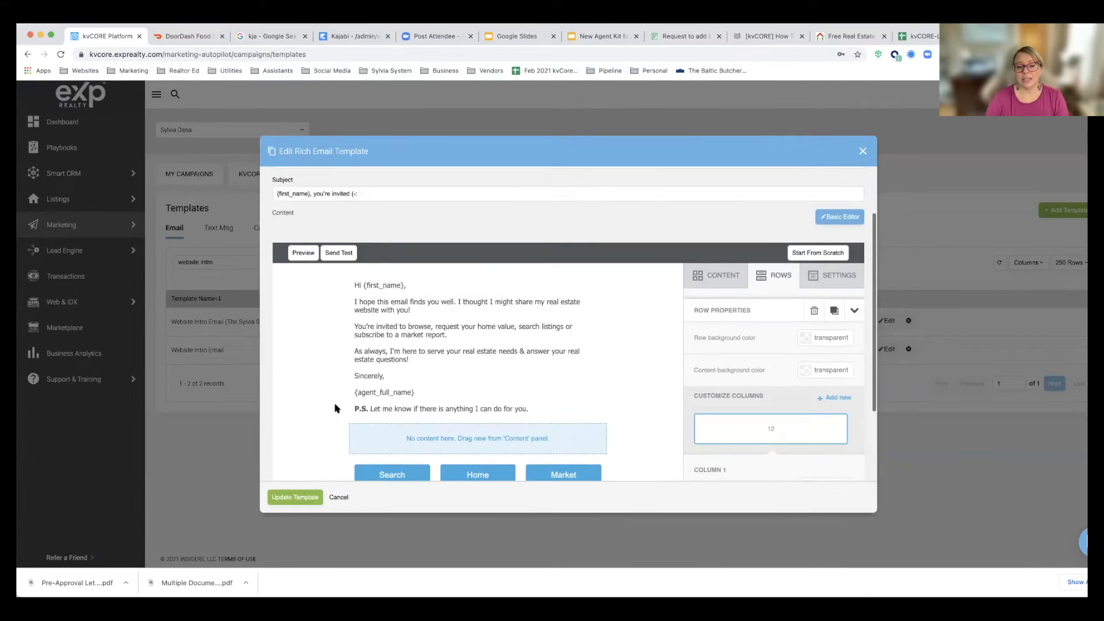
scroll(335, 407, down, 4)
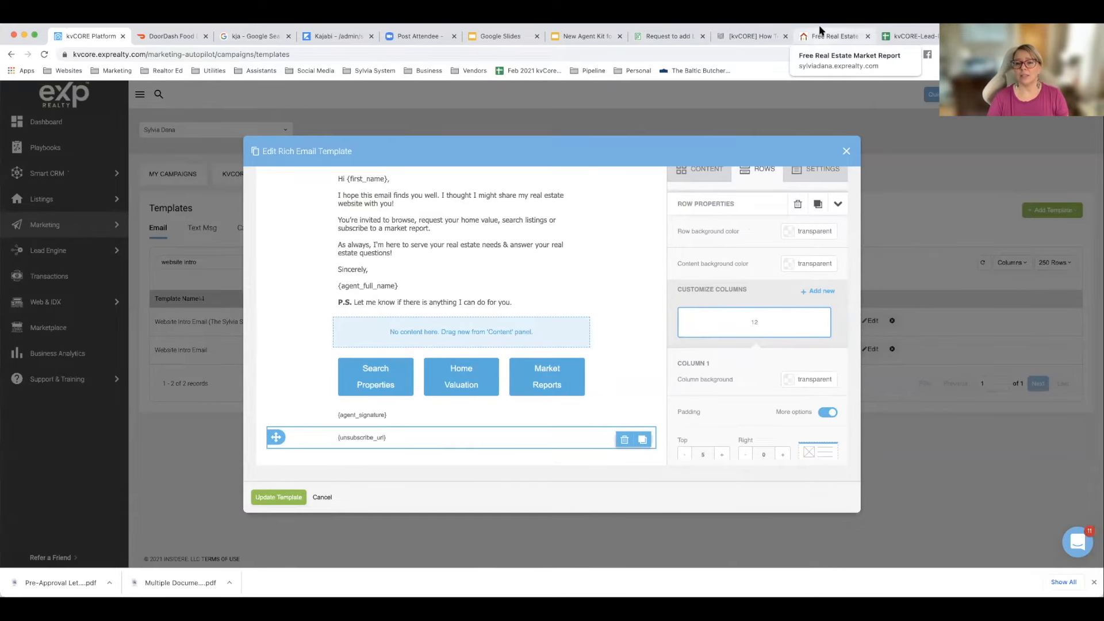
Step: Open the SheSellsGR YouTube channel in a new browser tab
click(1052, 36)
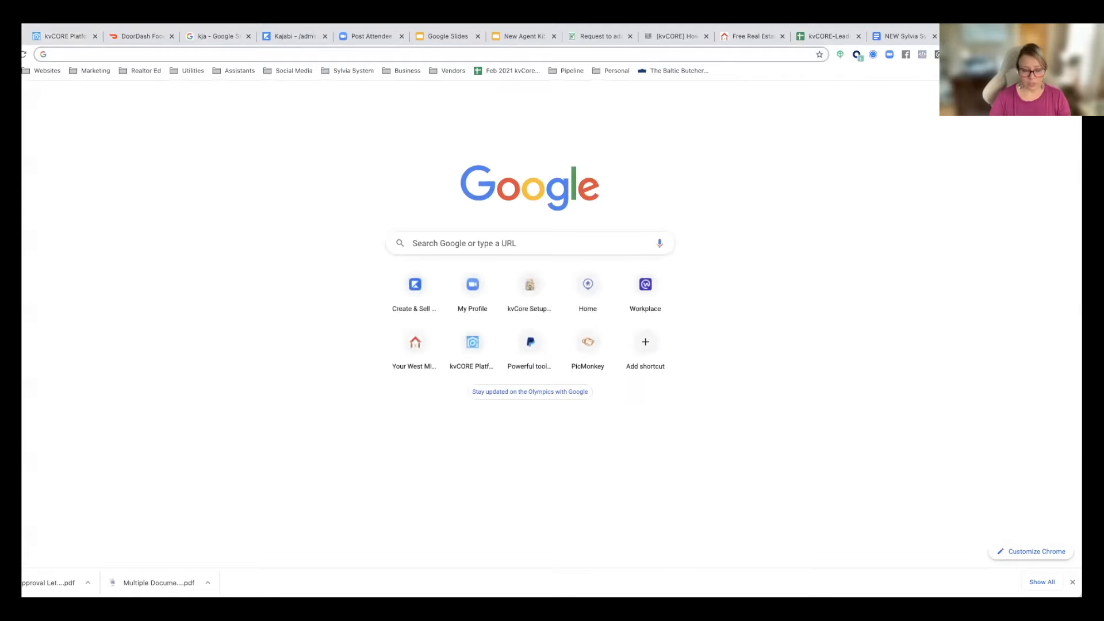
text(searchwmiproperty.exprealty.com)
key(Return)
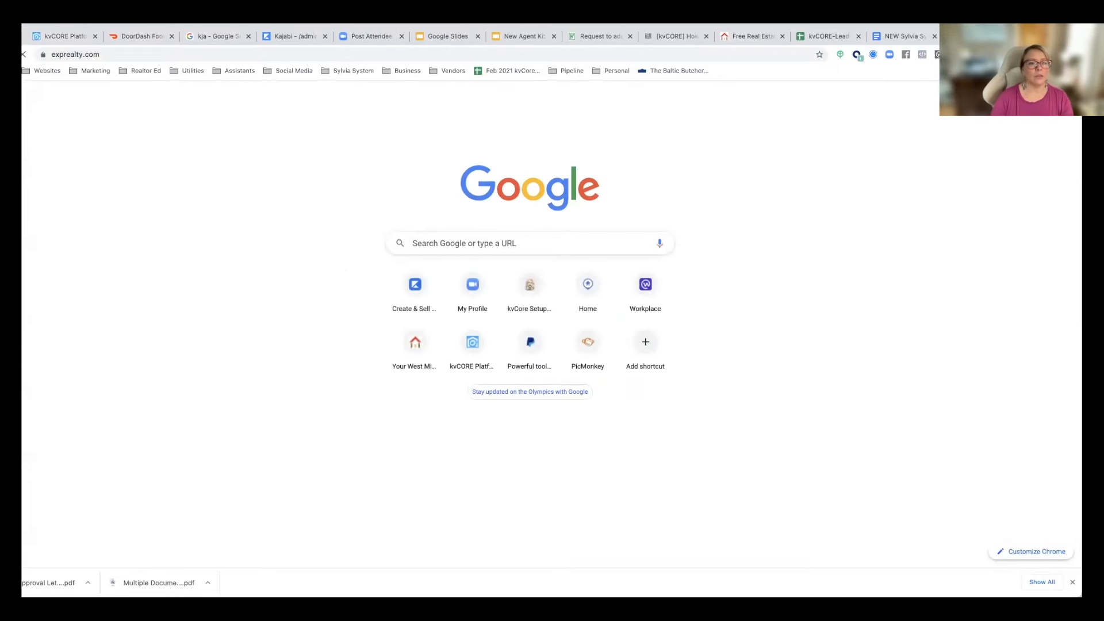
click(428, 53)
text(sh)
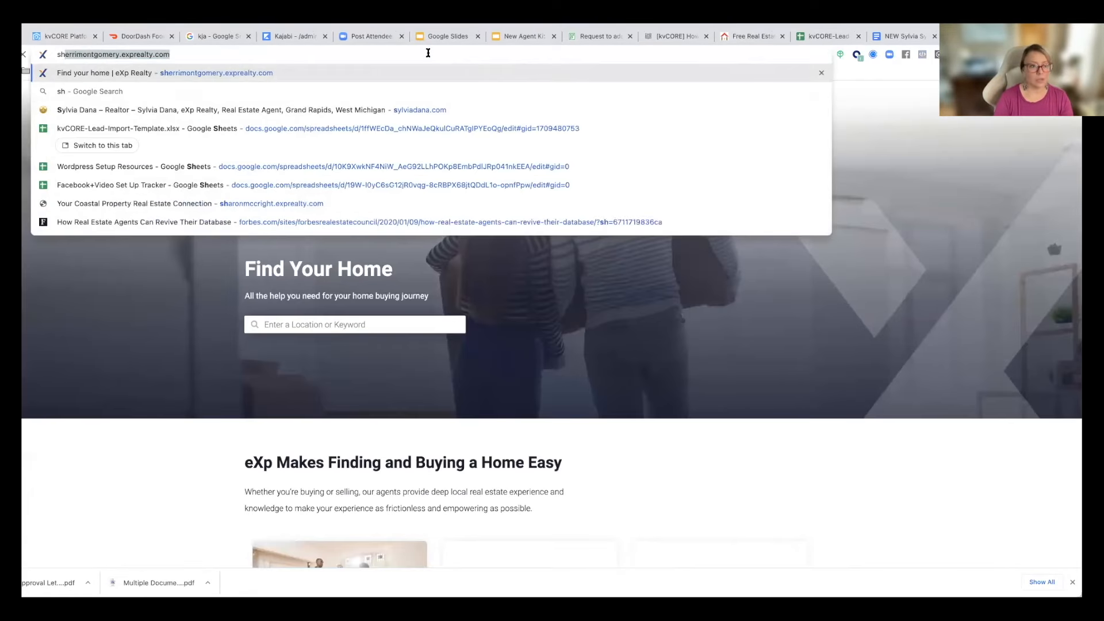
text(esell)
click(387, 189)
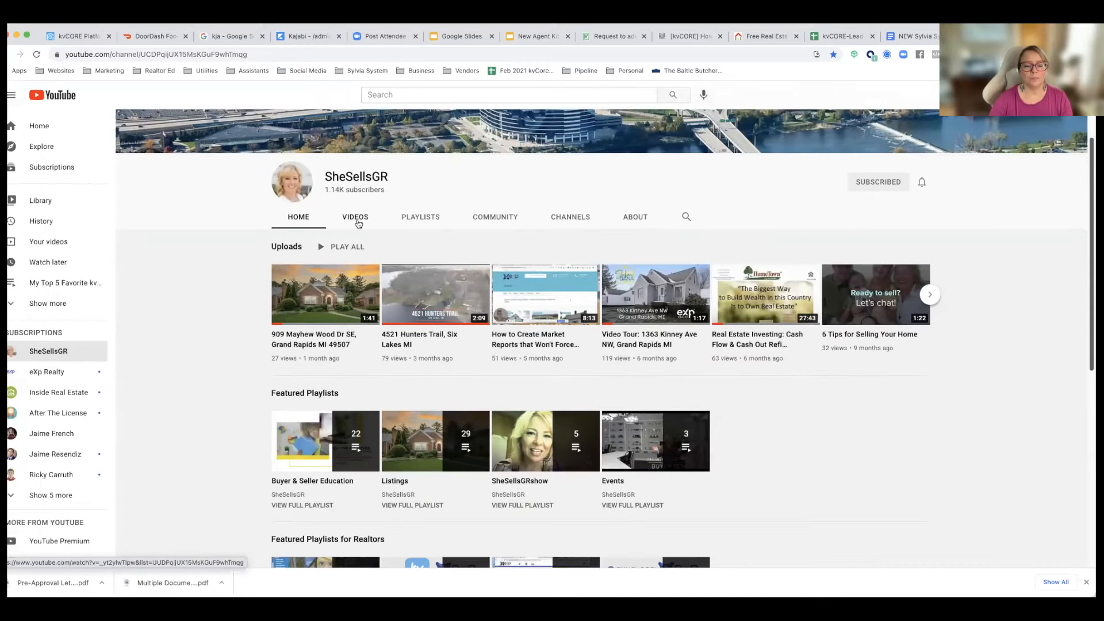
Step: Find the agent's intro video among the SheSellsGR channel's uploads and open it
click(369, 336)
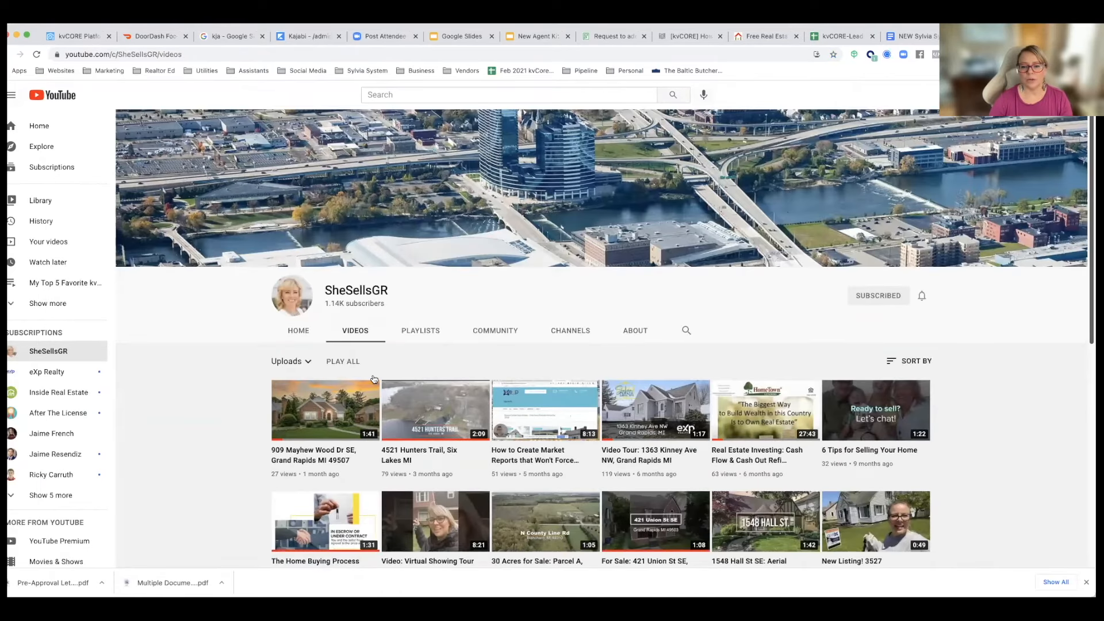
scroll(373, 379, down, 2)
scroll(373, 379, down, 3)
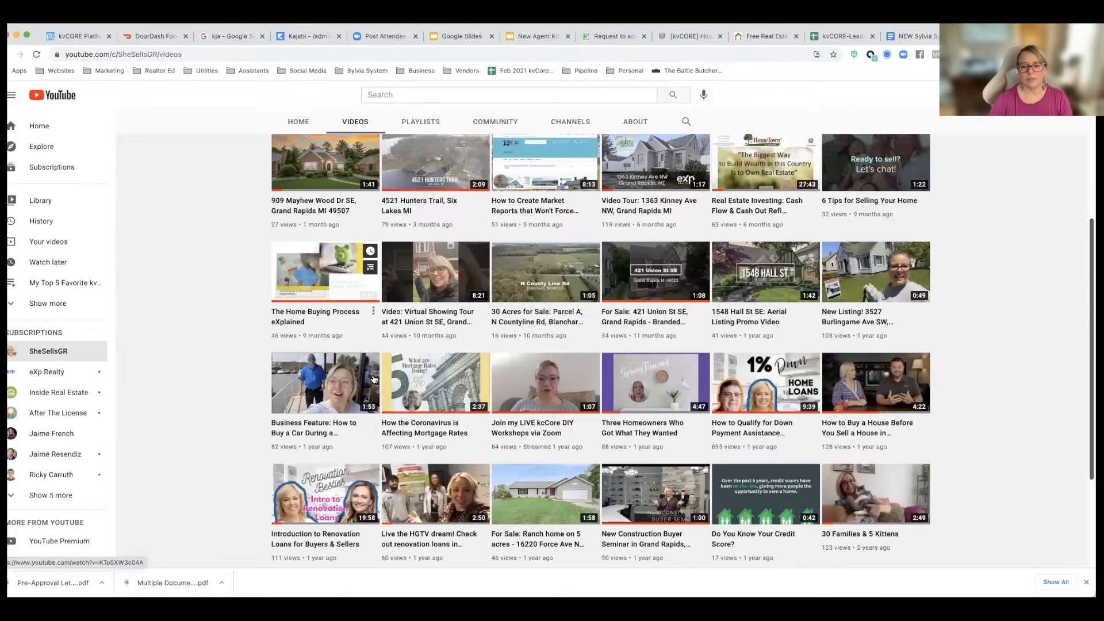
scroll(374, 379, down, 4)
scroll(373, 379, down, 10)
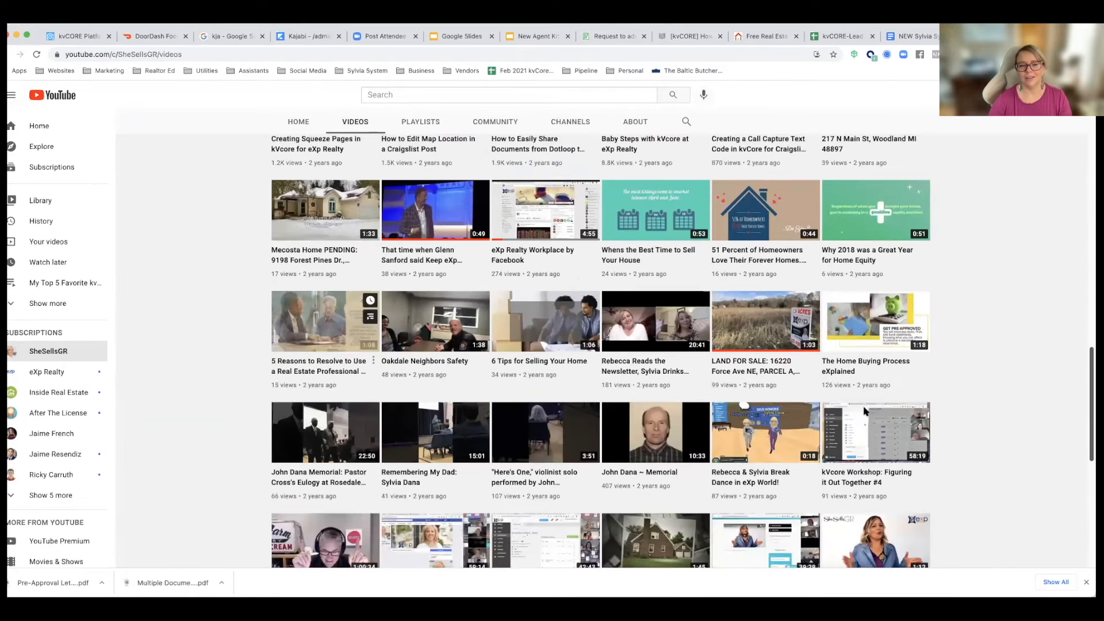
click(866, 410)
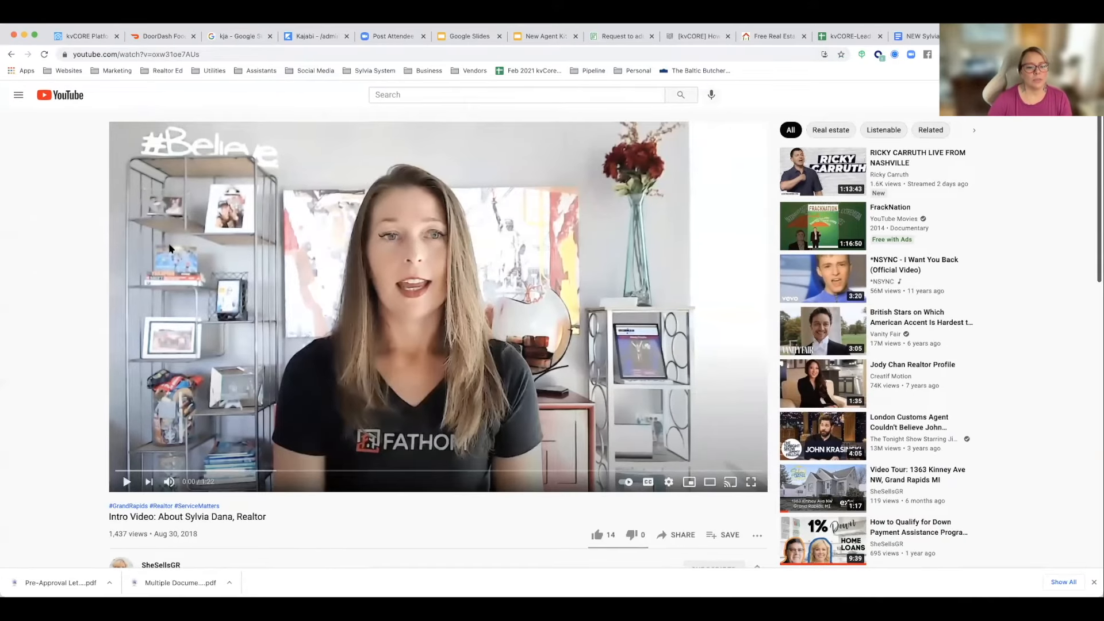
Step: Play the agent's intro video, copy its YouTube page address and pause playback
click(129, 390)
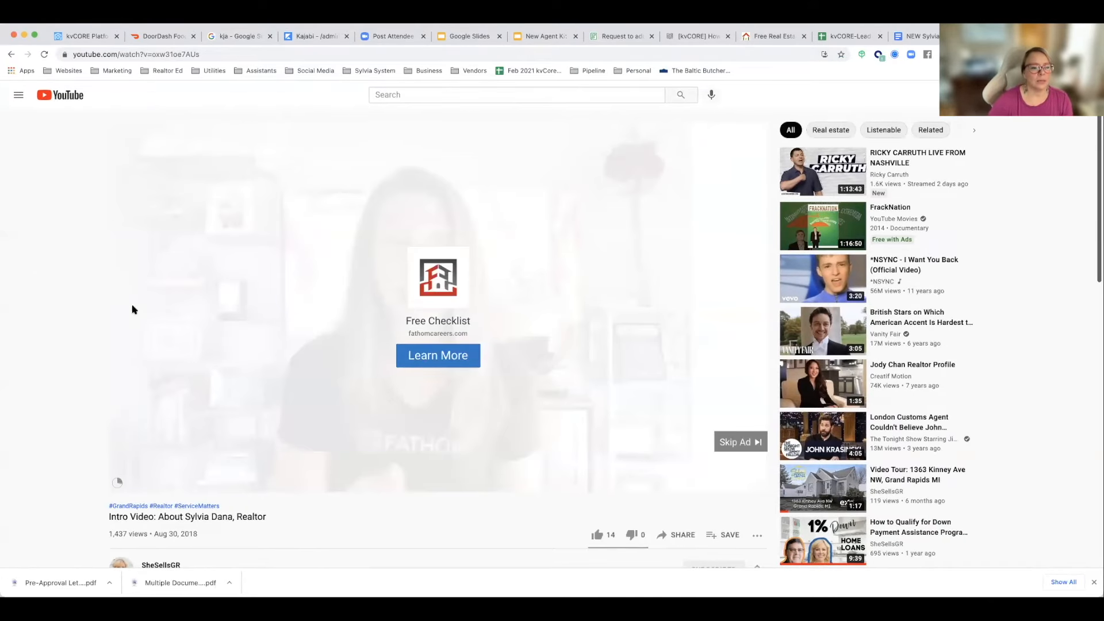
click(73, 54)
key(super+c)
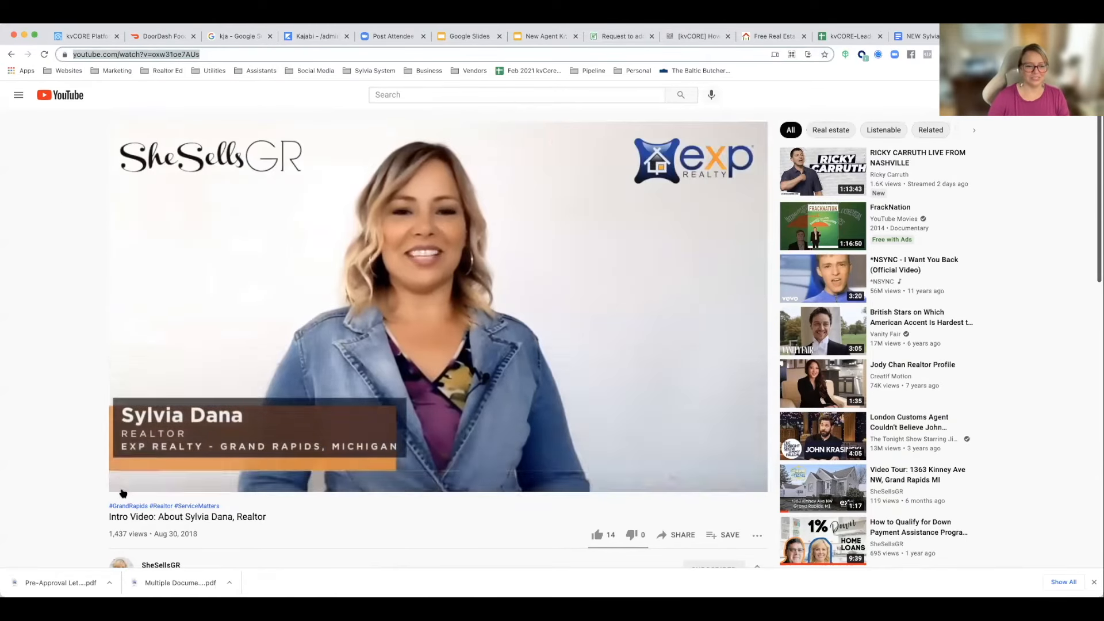
click(113, 479)
Step: Look at the intro video's share link and close the sharing options
scroll(87, 468, down, 4)
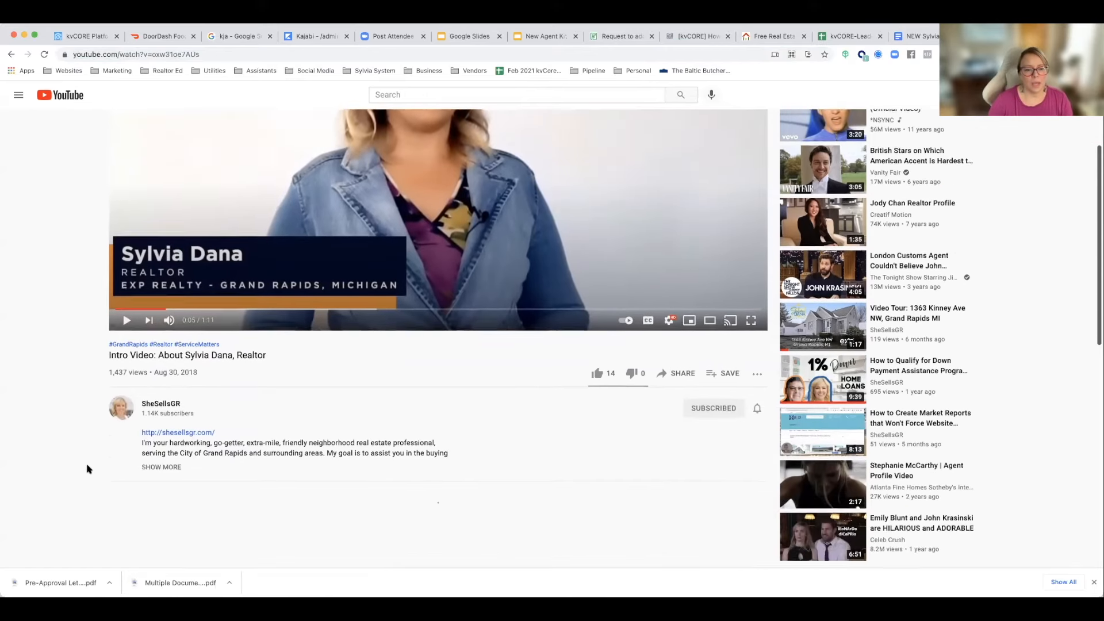
click(680, 305)
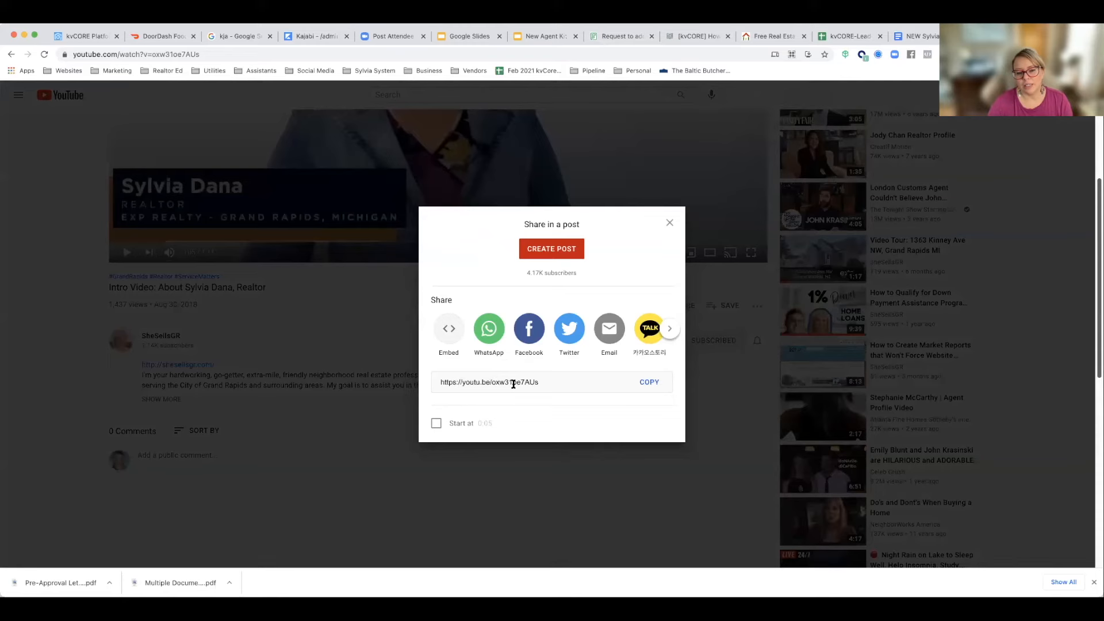
click(368, 343)
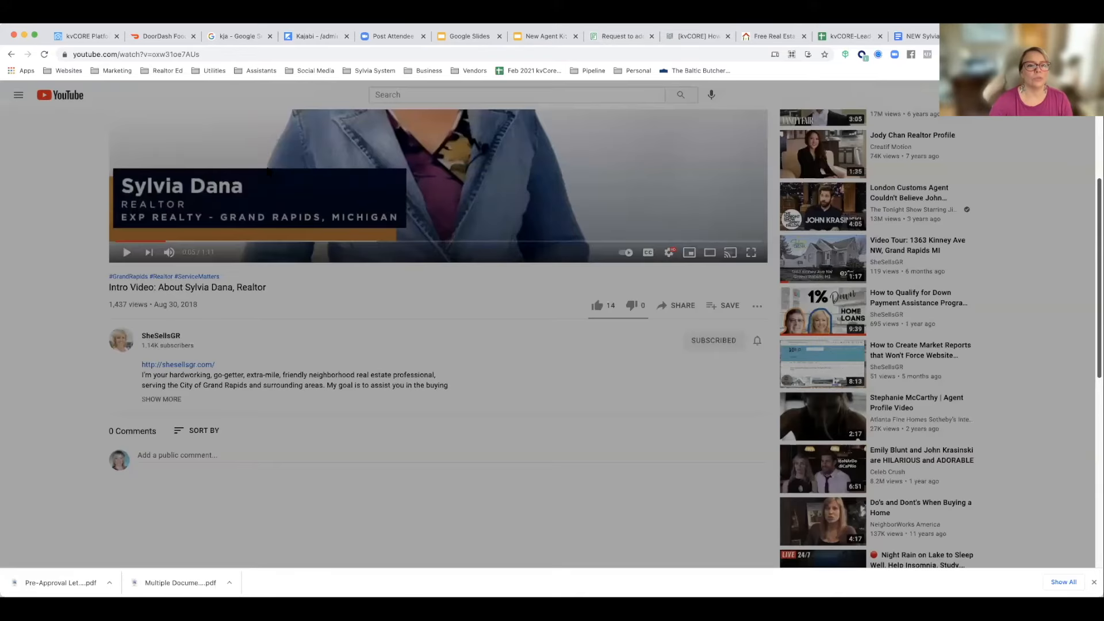
scroll(176, 61, up, 4)
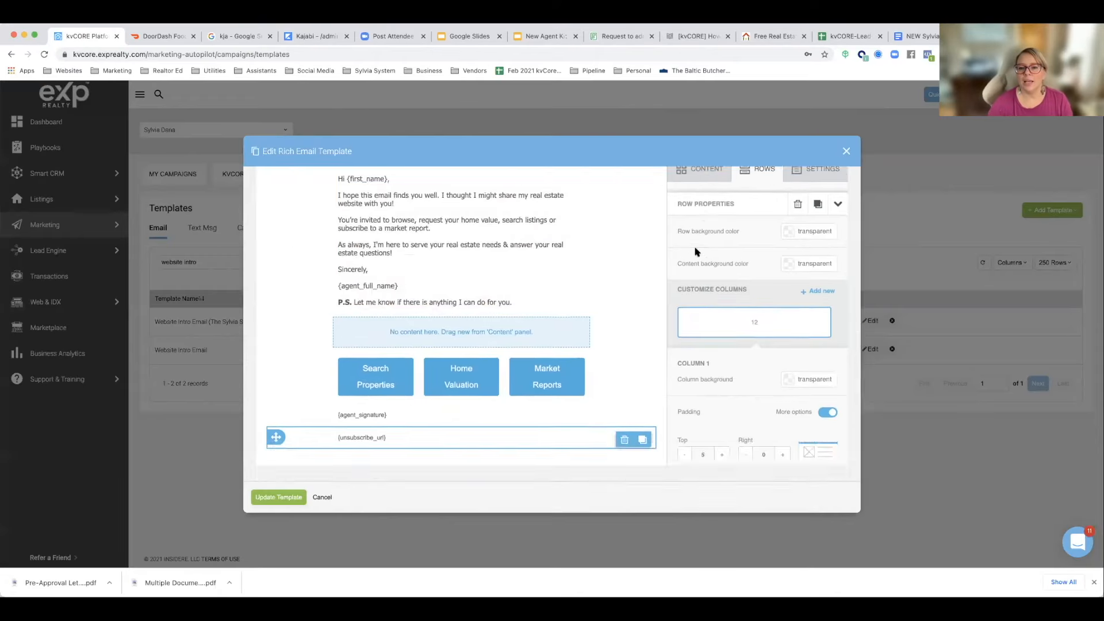
Step: Switch back to the kvCORE template and place a Video block in the empty row above the three buttons
click(92, 37)
click(702, 297)
scroll(616, 326, down, 3)
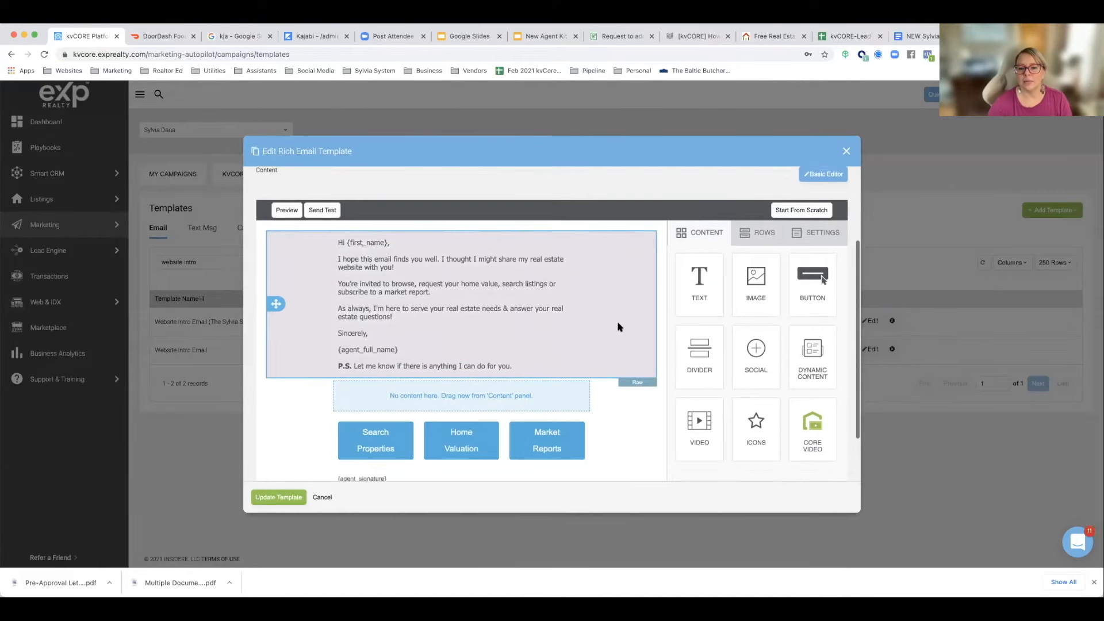
drag(700, 382, 507, 347)
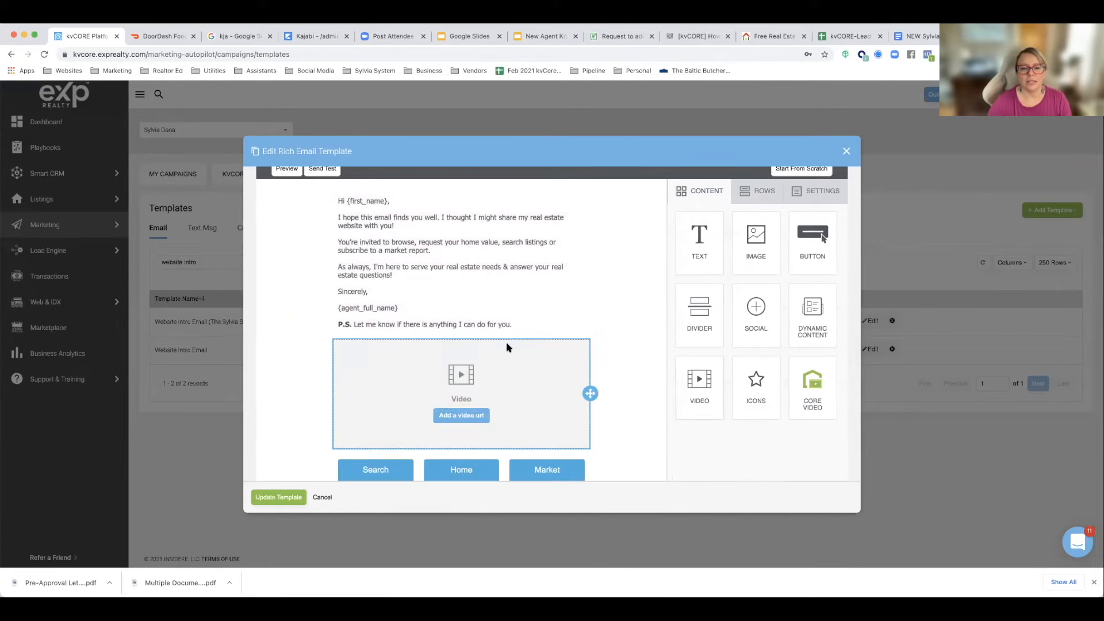
Step: Set the Video block's URL to the copied YouTube address of the intro video (watch?v=oxw31oe7AUs)
click(459, 416)
click(725, 251)
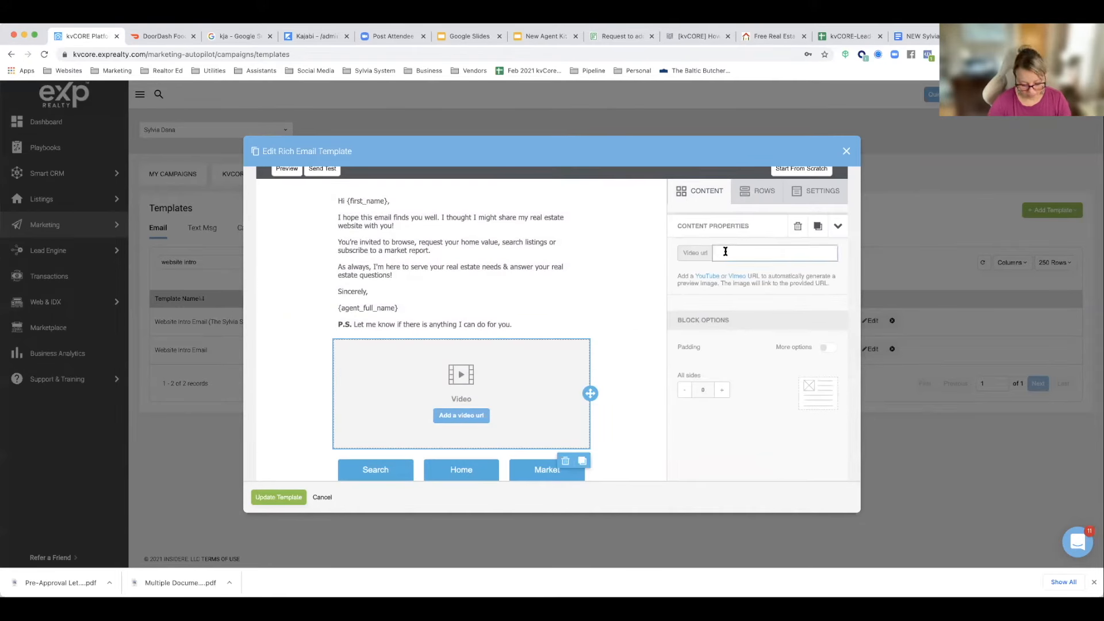
click(661, 290)
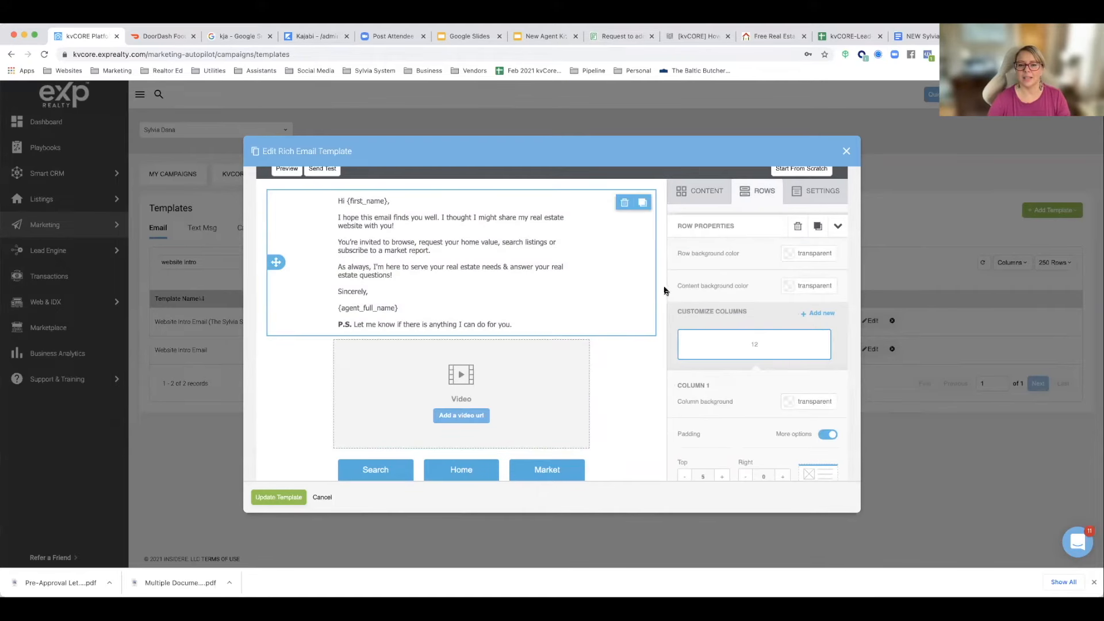
click(577, 388)
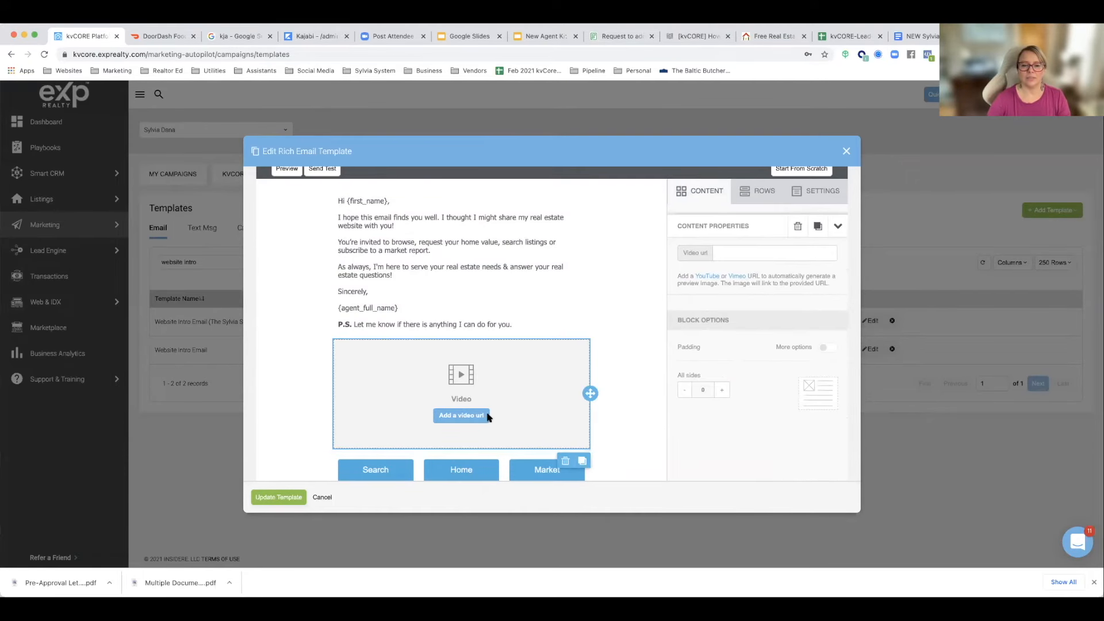
click(738, 254)
key(super+v)
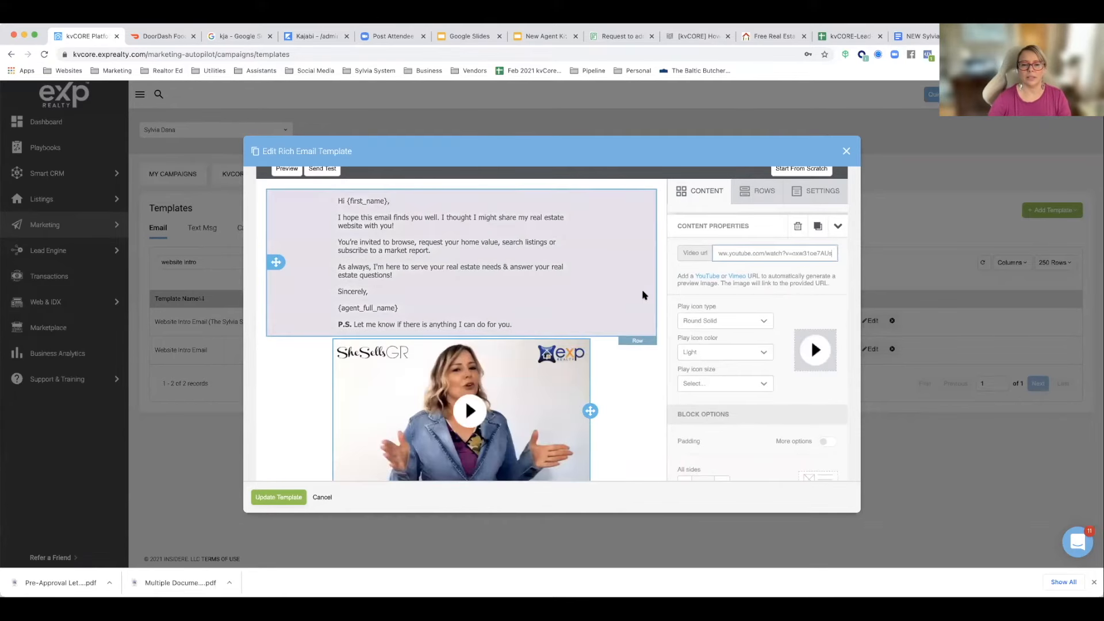
Step: Review the website intro email from greeting to unsubscribe link and save the updated template
scroll(644, 295, down, 5)
scroll(644, 295, up, 10)
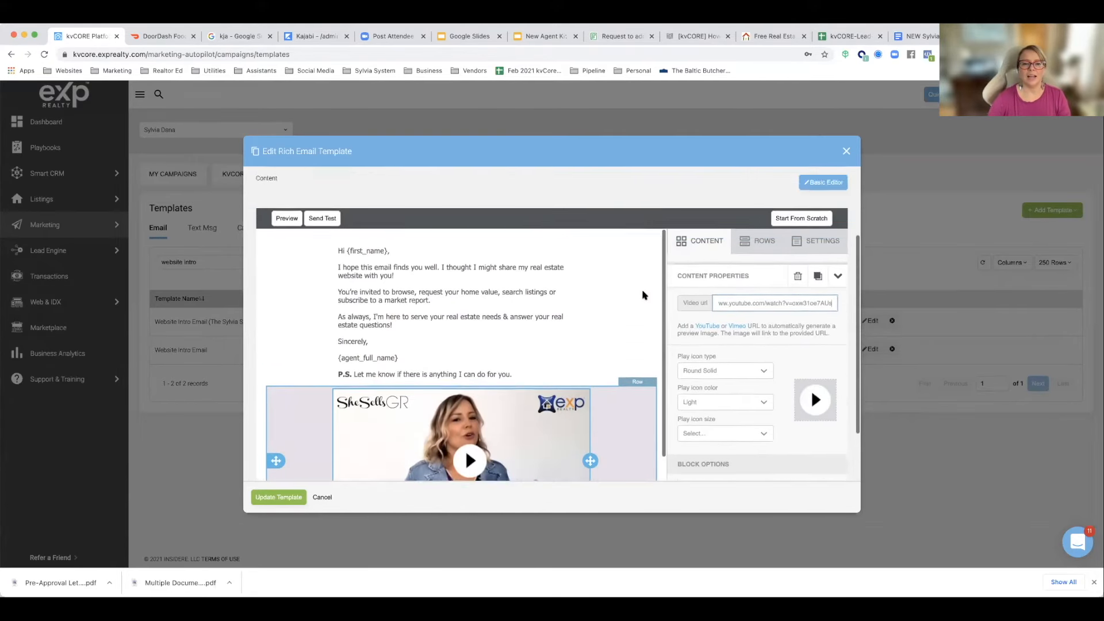
scroll(644, 295, down, 5)
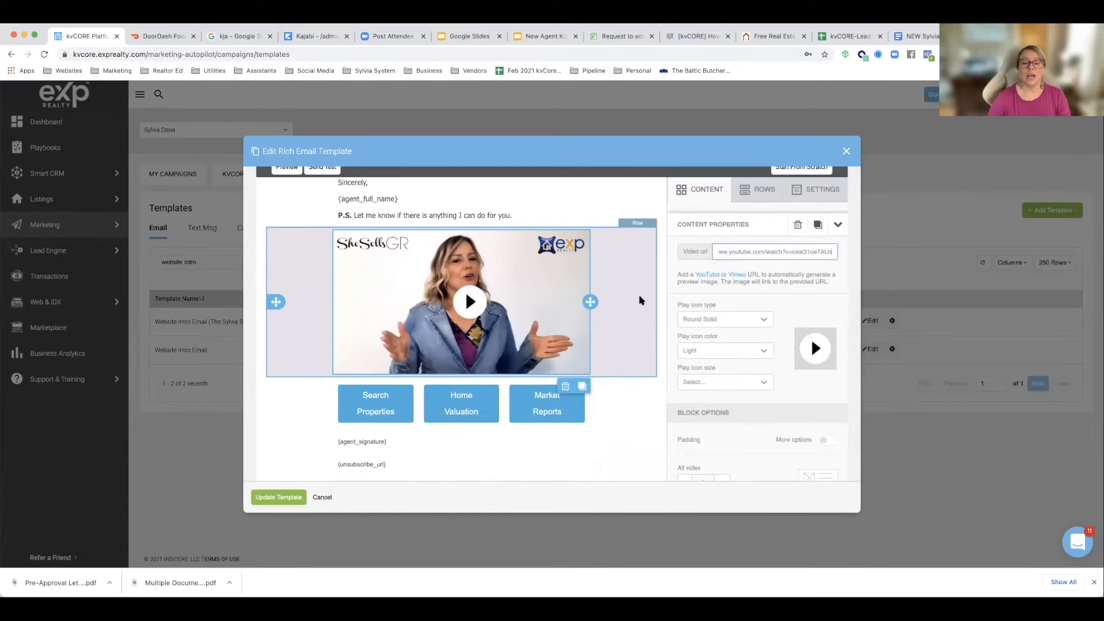
scroll(638, 296, up, 3)
scroll(634, 297, up, 1)
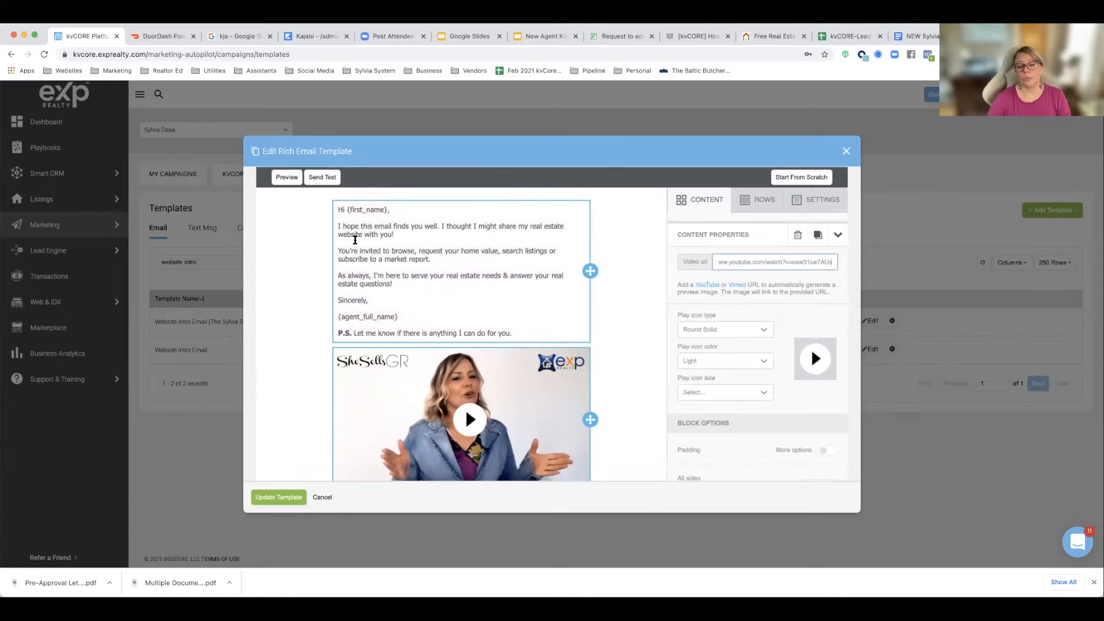
scroll(411, 274, down, 3)
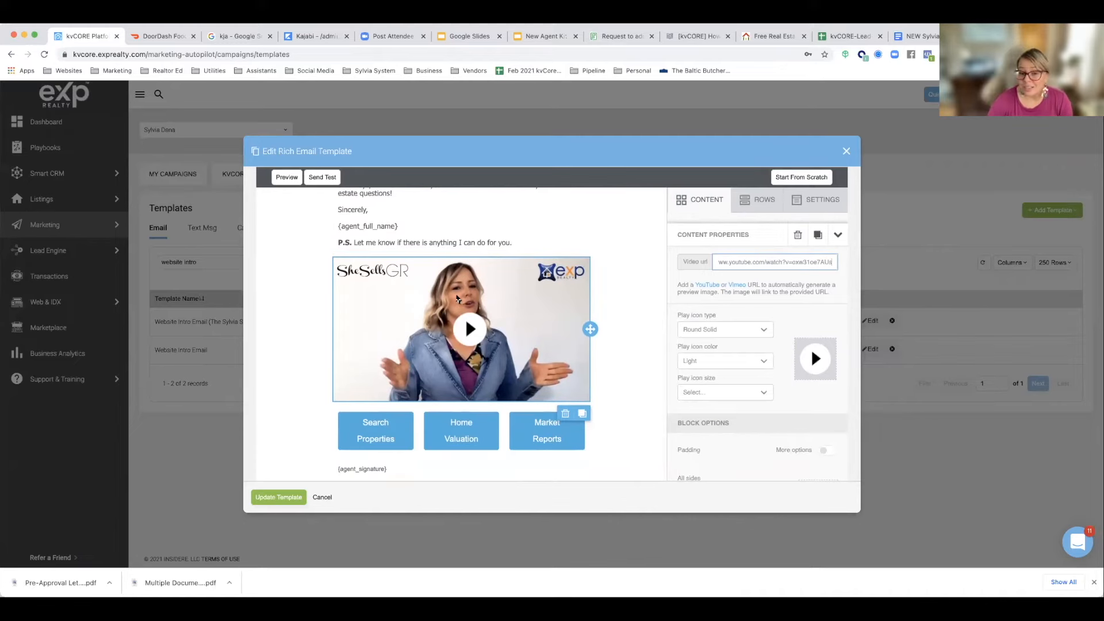
scroll(527, 301, down, 1)
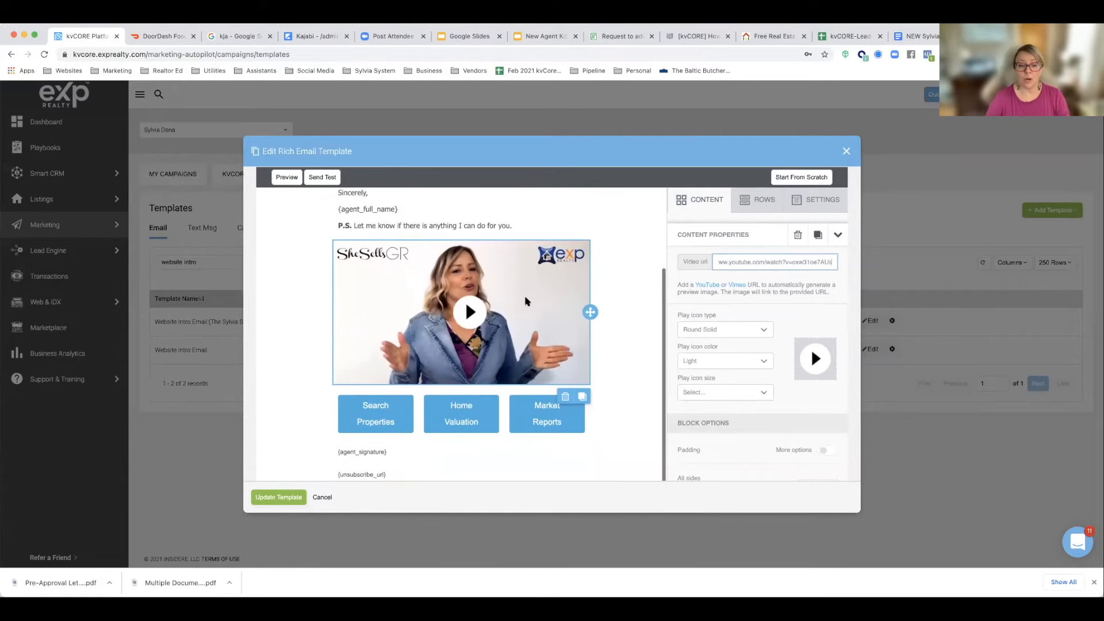
scroll(624, 301, down, 1)
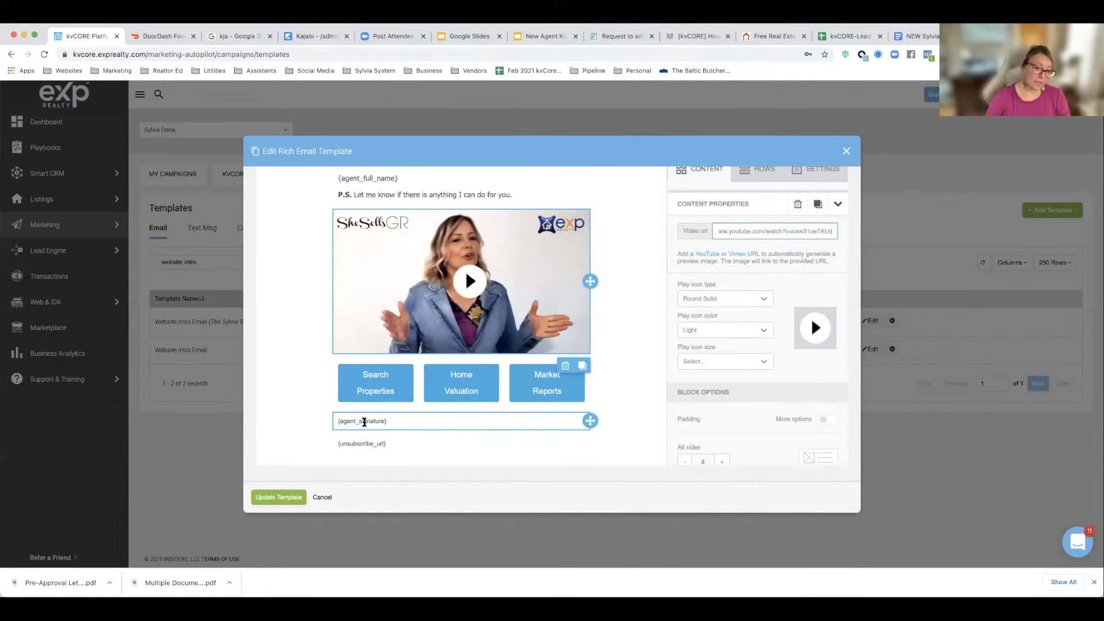
click(287, 498)
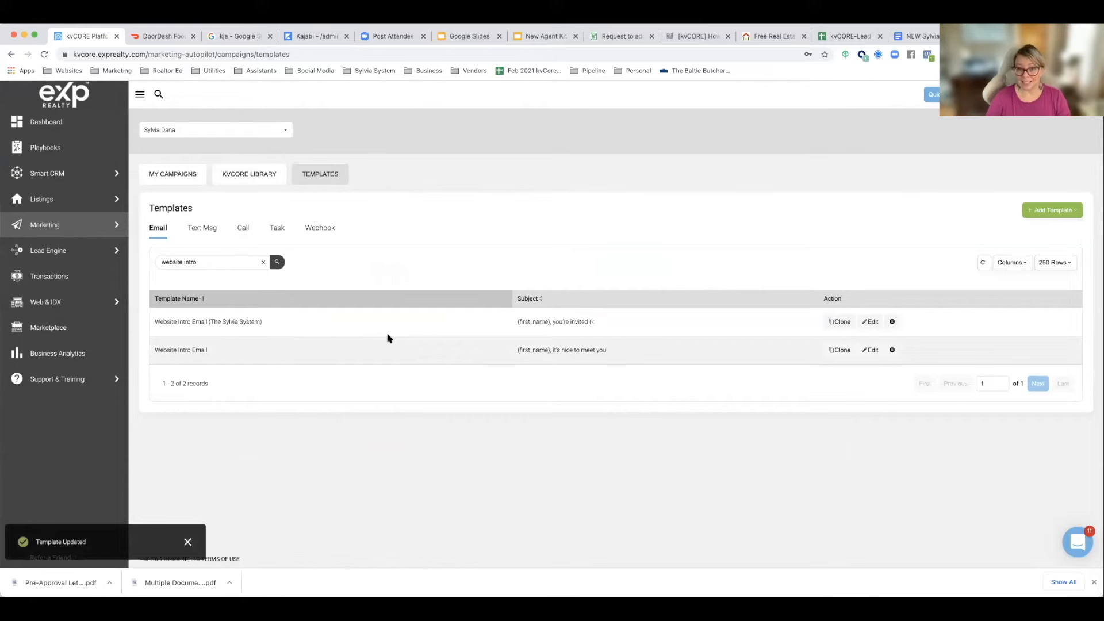
Step: Go to the scheduled mass emails in the marketing tools and start scheduling a new email
mouse_move(65, 227)
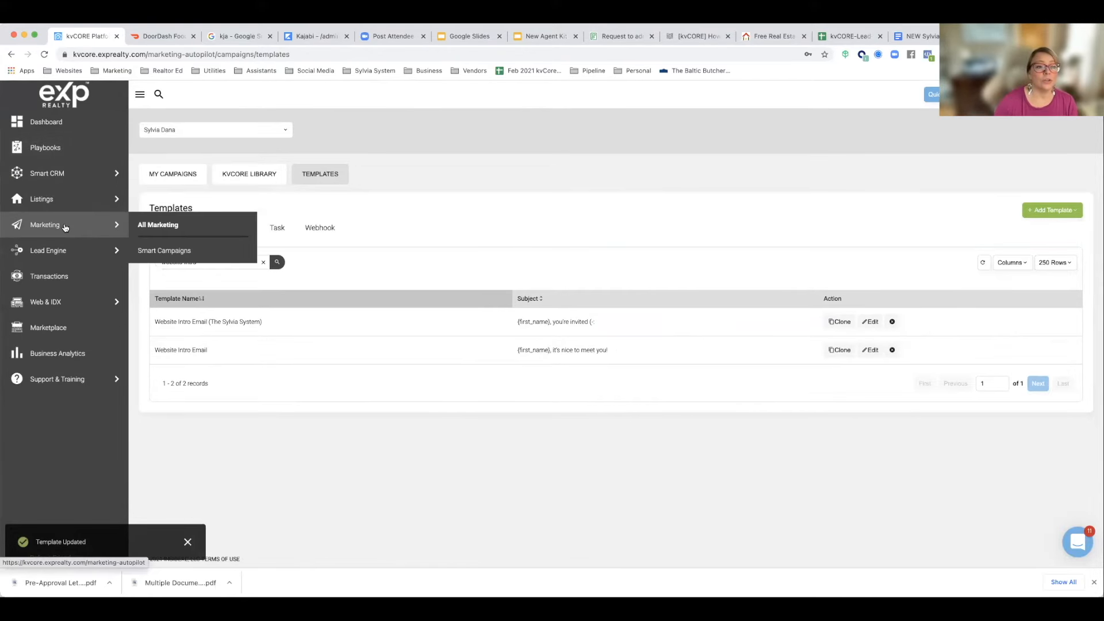
click(147, 228)
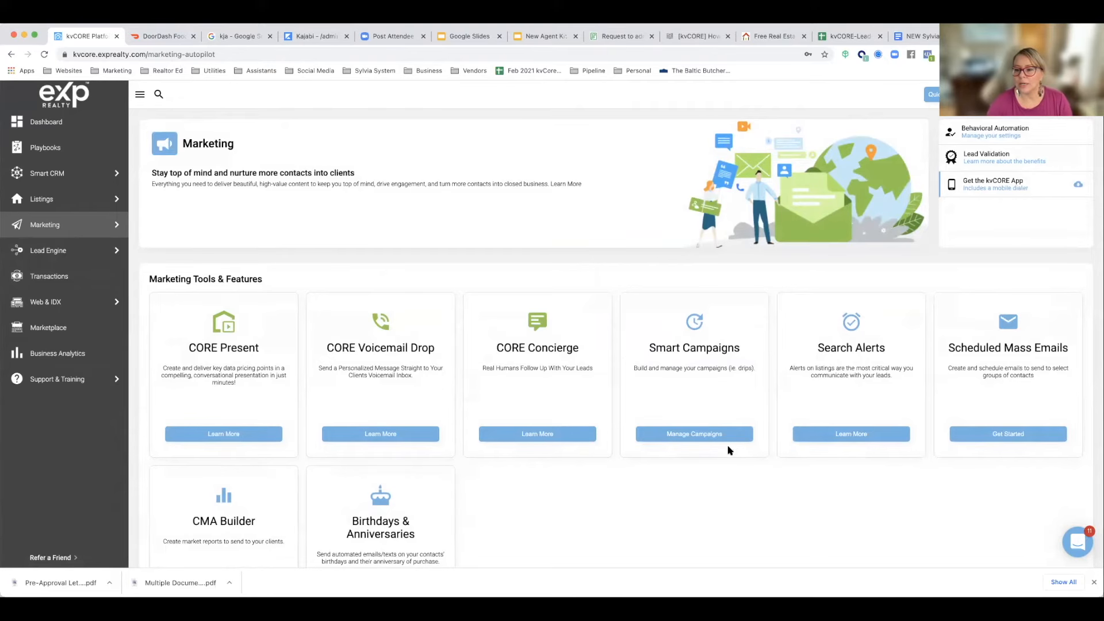
click(996, 439)
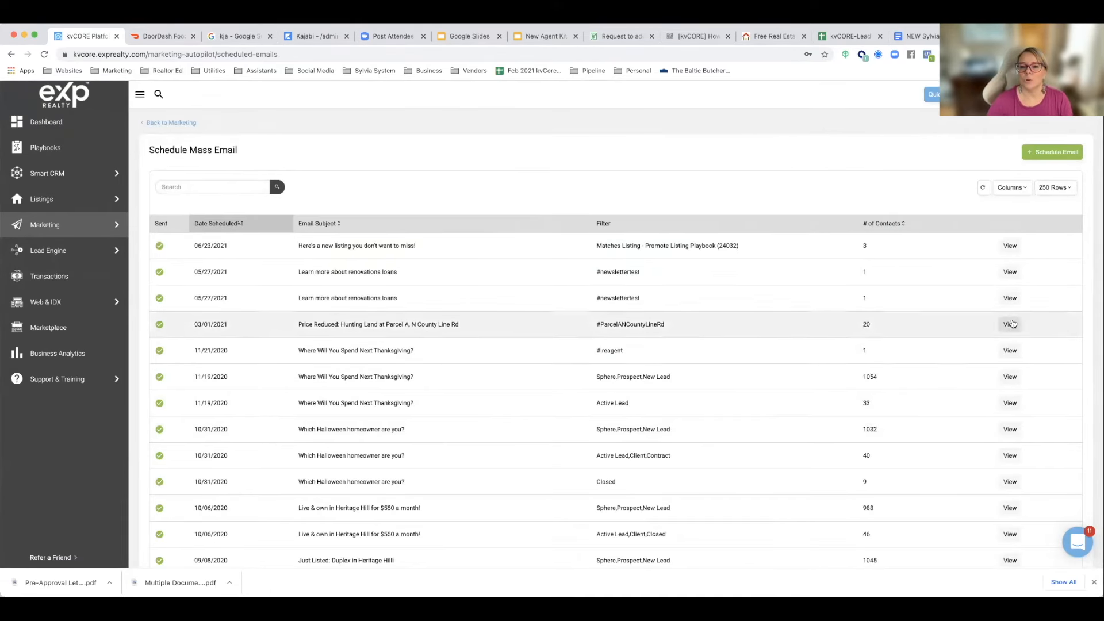
click(1046, 152)
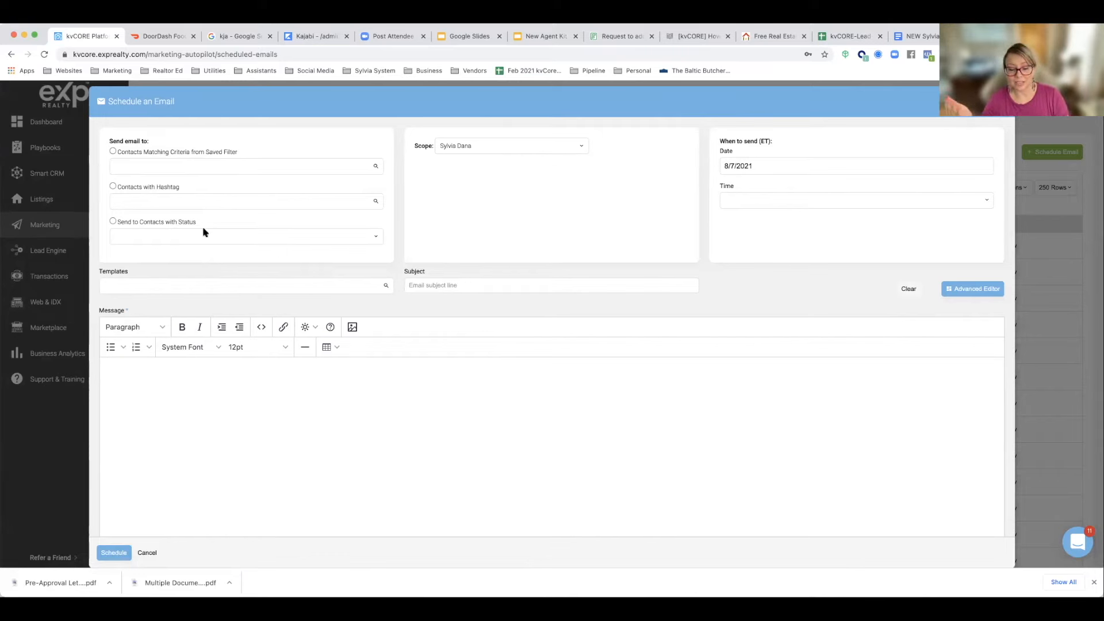
Step: Address the scheduled email to contacts with the status Sphere
click(122, 232)
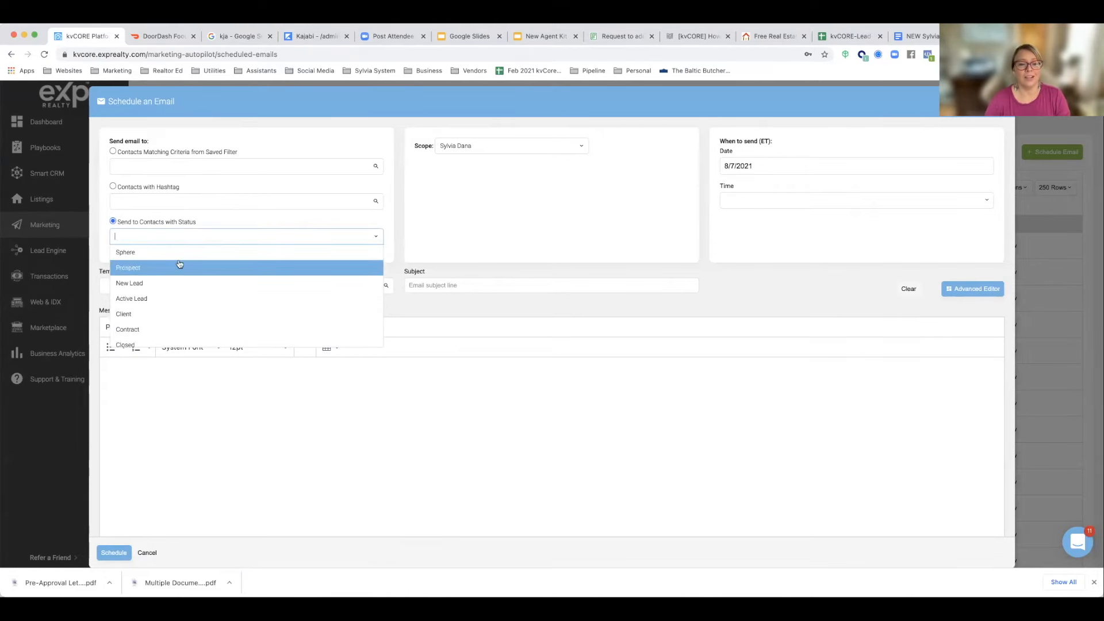
scroll(180, 260, down, 1)
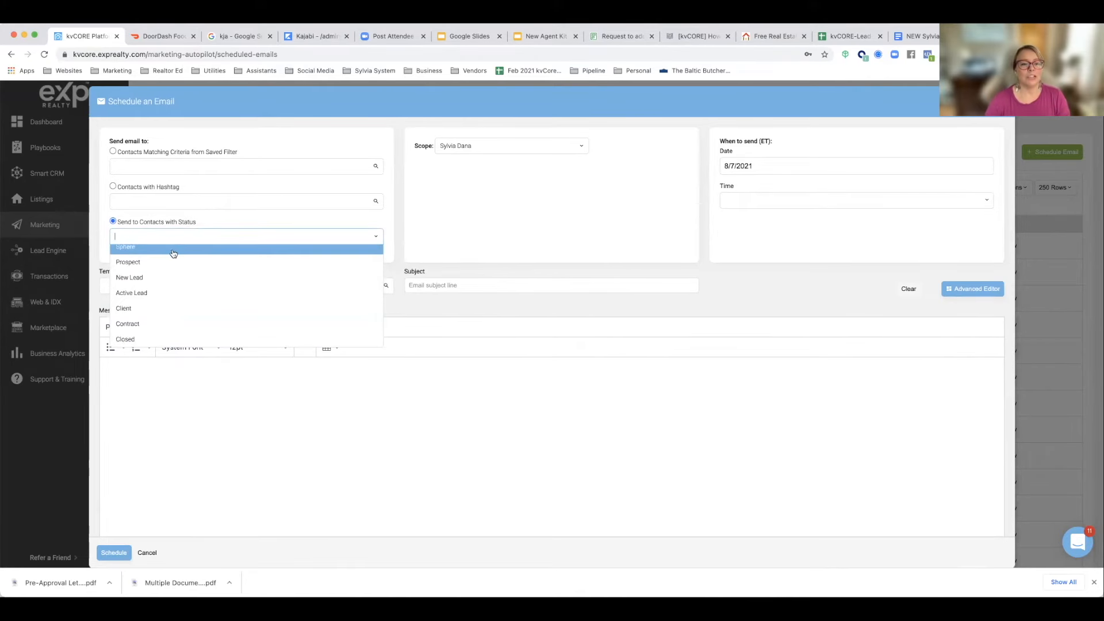
click(172, 248)
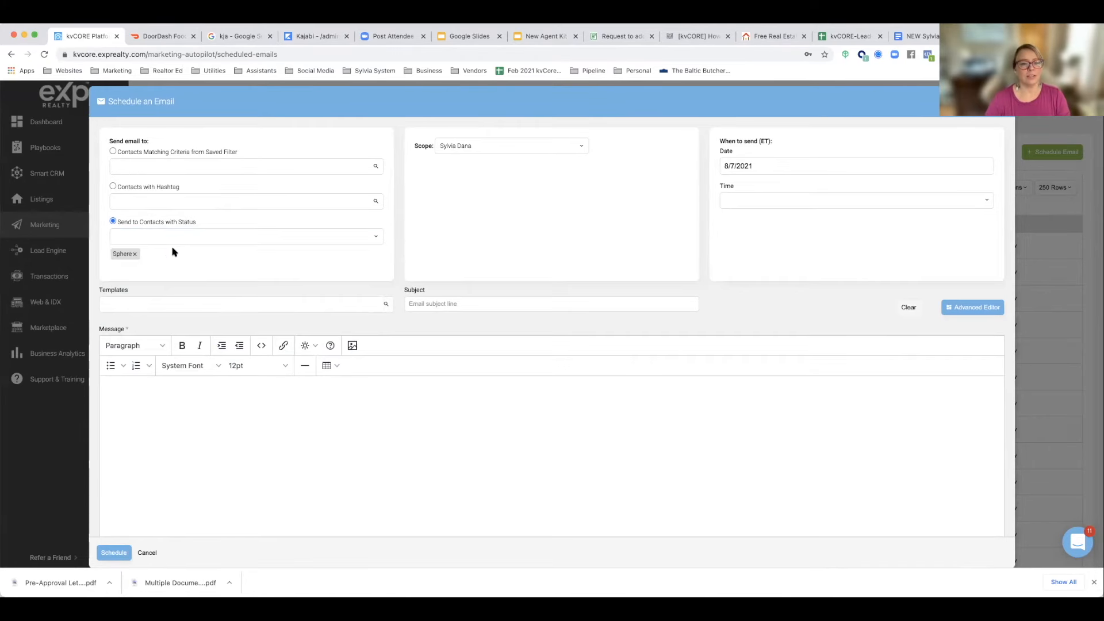
Step: Load the template Website Intro Email (The Sylvia System) into the scheduled email and check its content
click(159, 306)
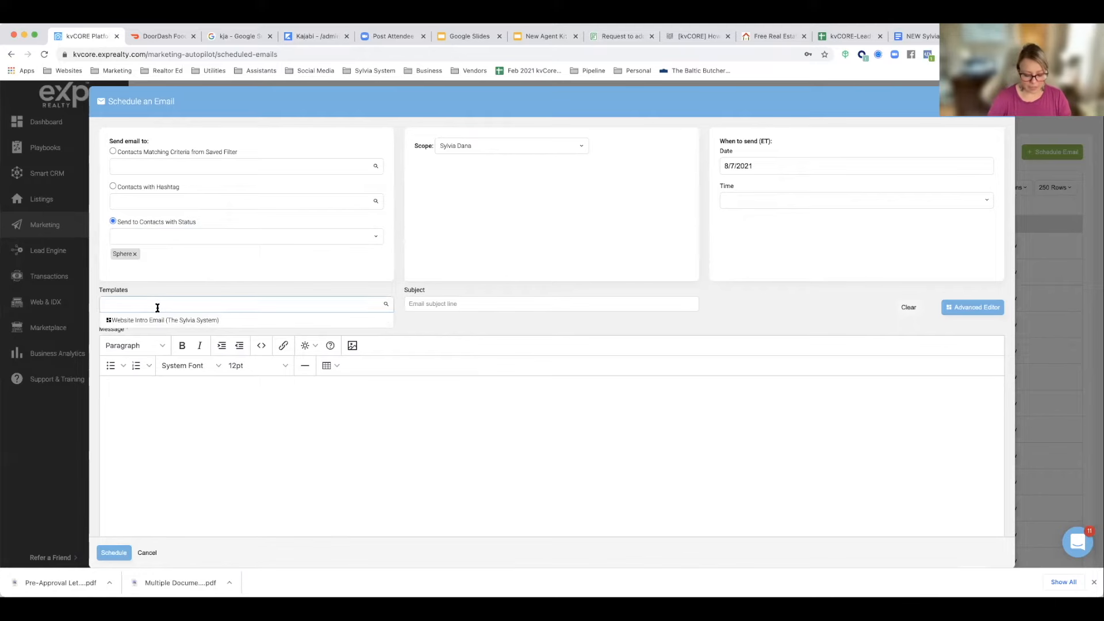
text(webs)
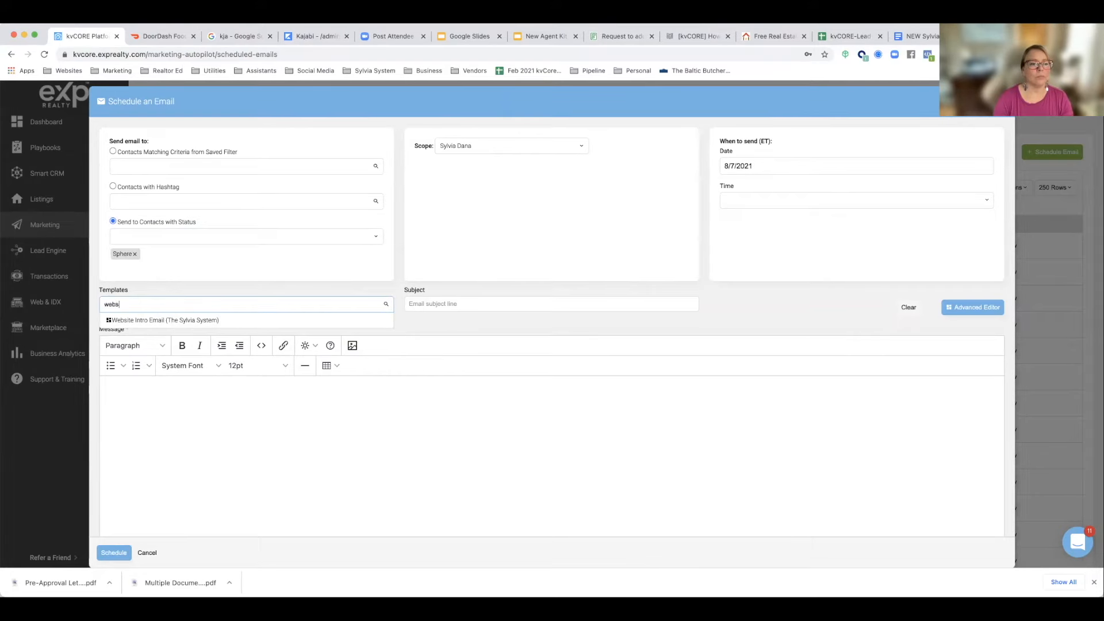
click(155, 320)
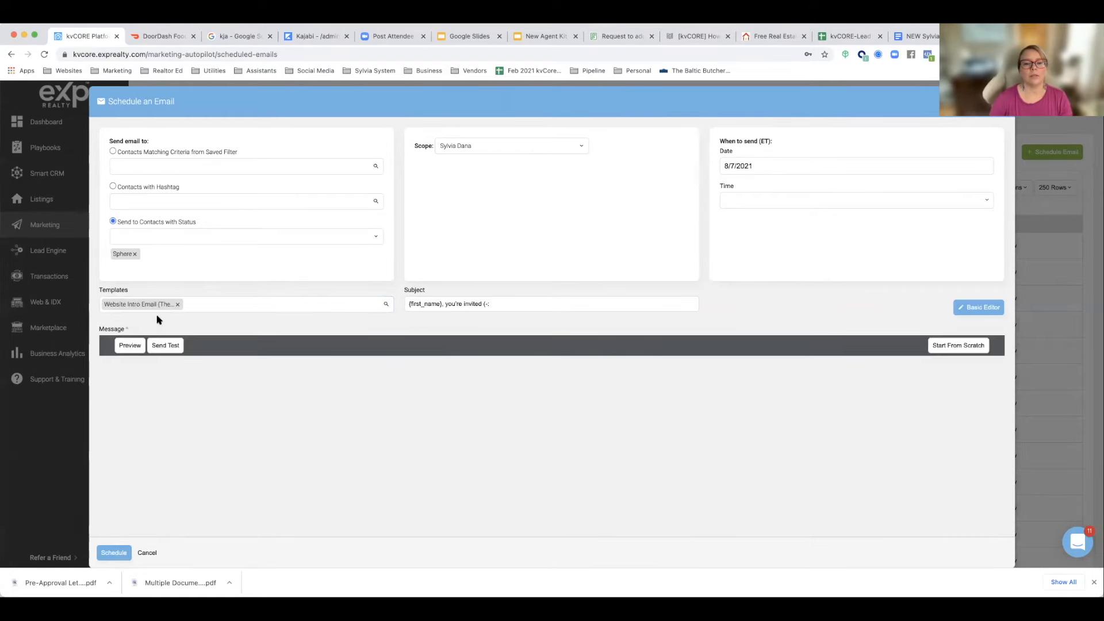
scroll(229, 321, down, 2)
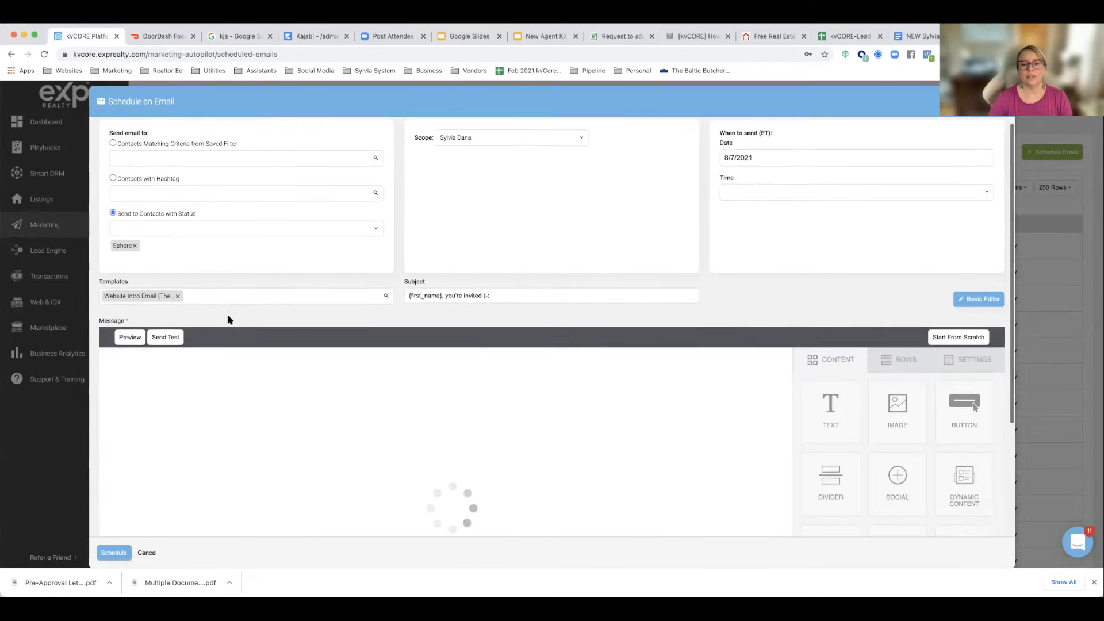
scroll(229, 320, down, 5)
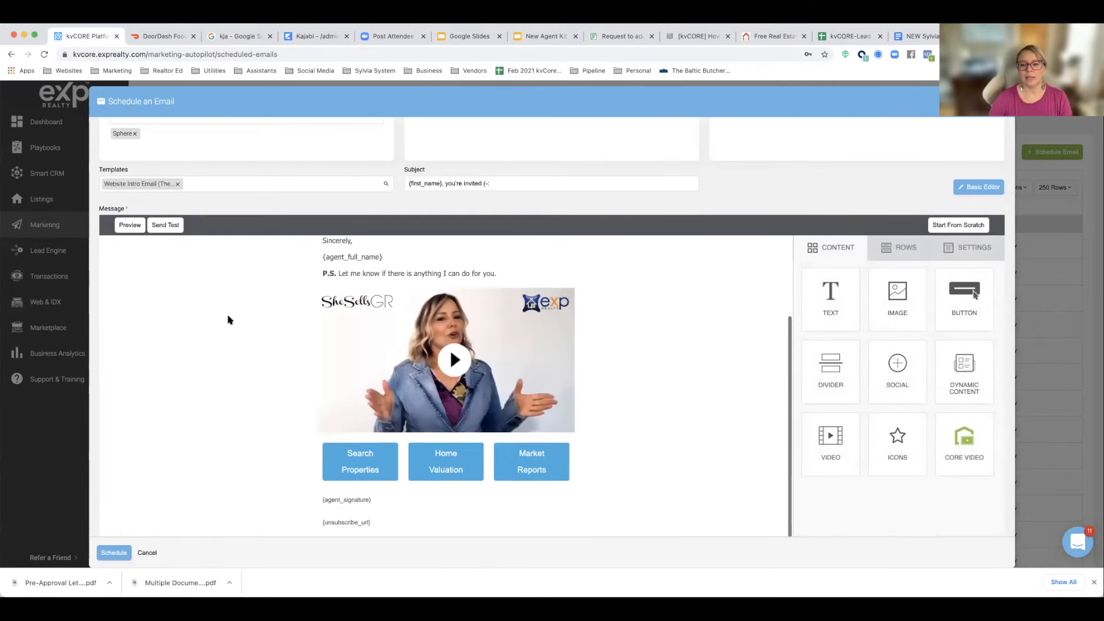
scroll(228, 320, down, 2)
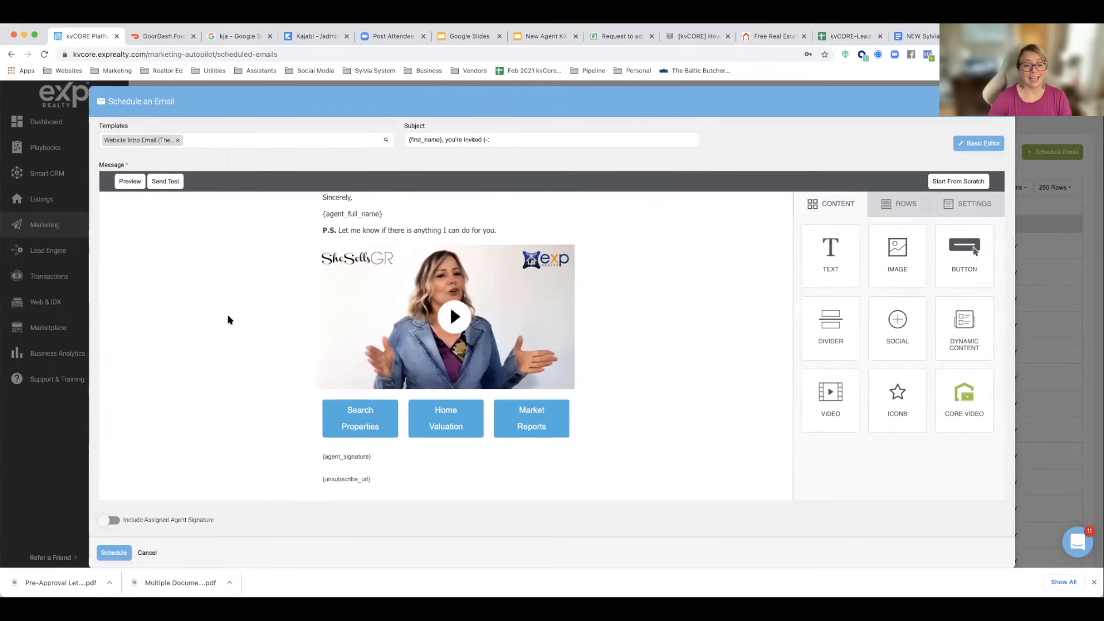
scroll(228, 320, down, 3)
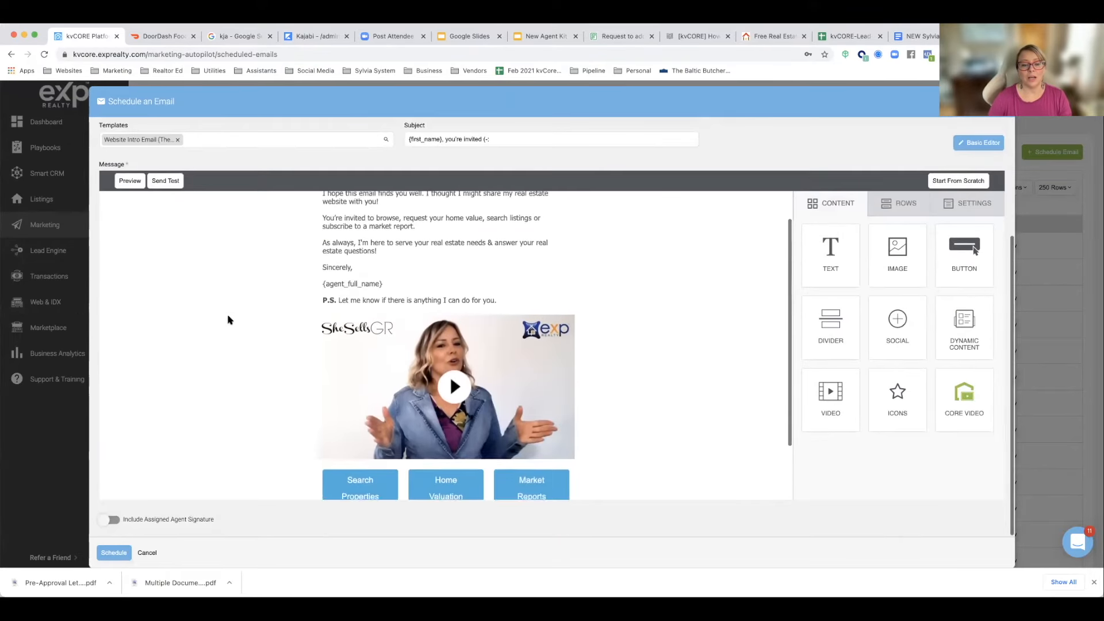
scroll(228, 321, down, 3)
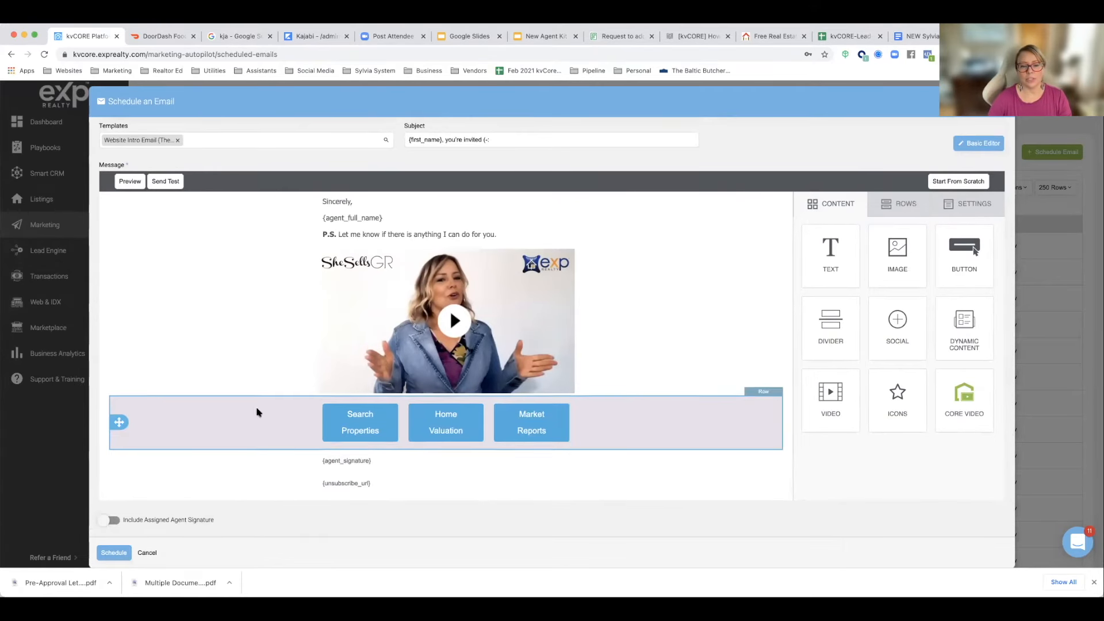
Step: Set the email to send on 8/9/2021 at 9:00 am
scroll(256, 412, up, 8)
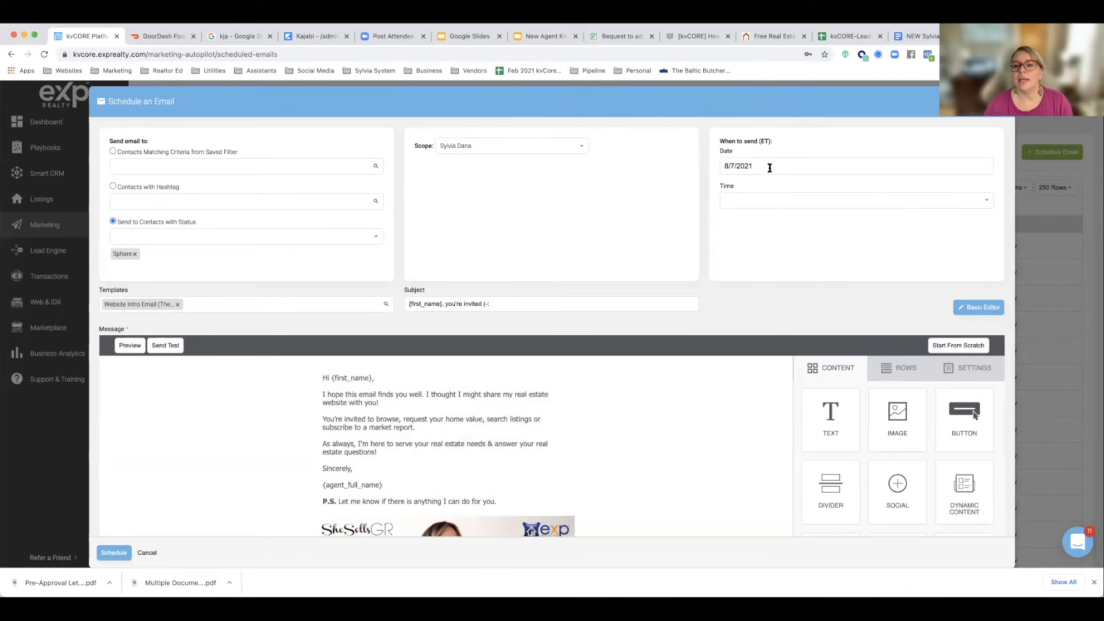
click(774, 168)
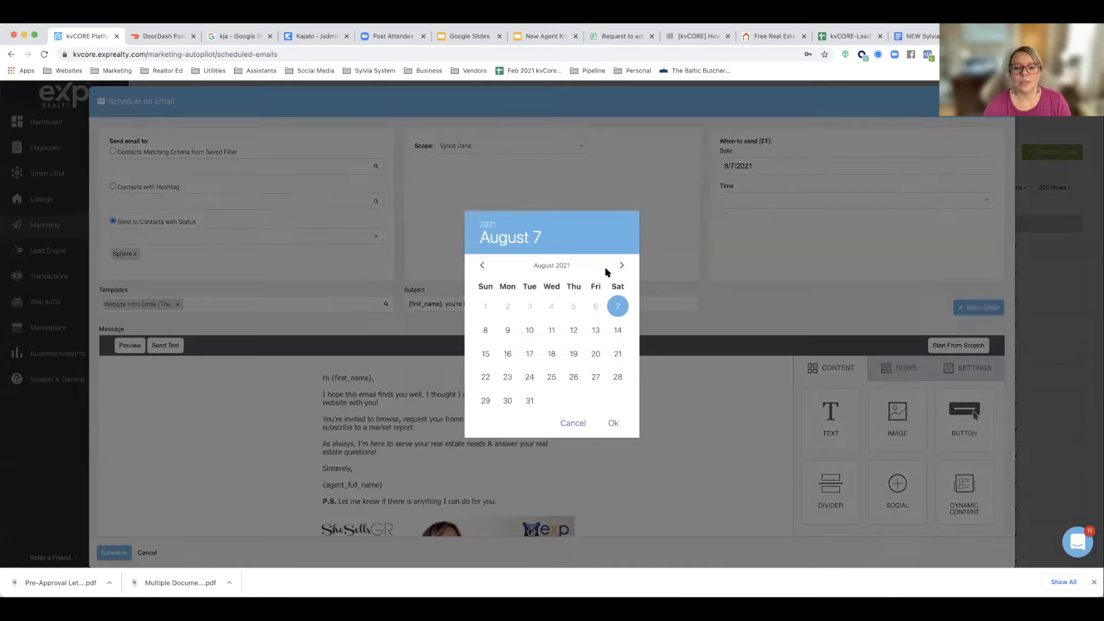
click(507, 329)
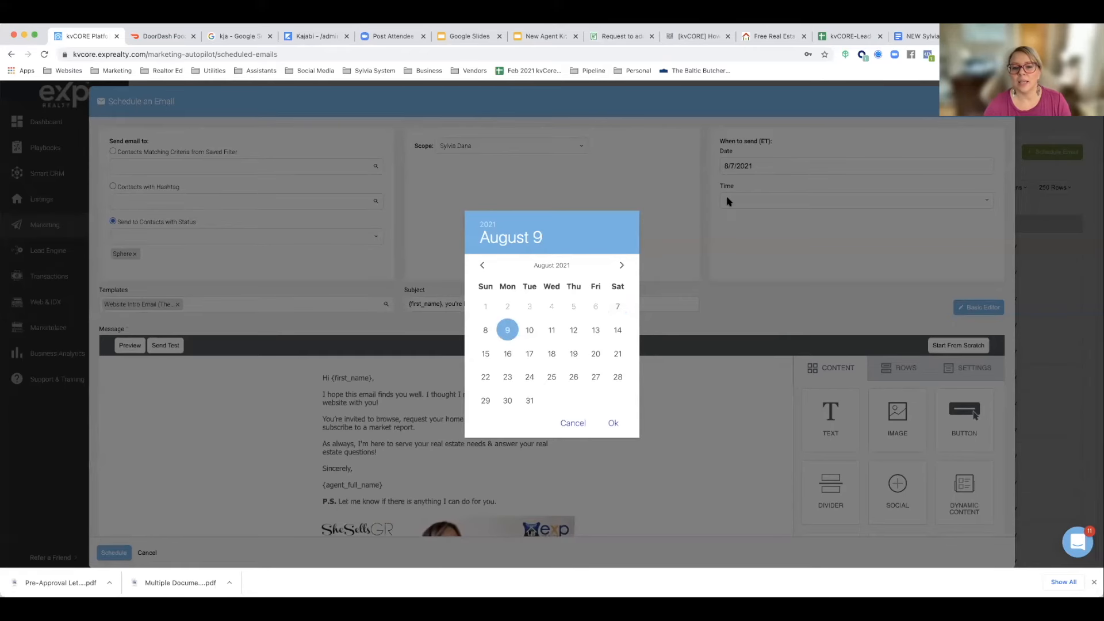
click(611, 423)
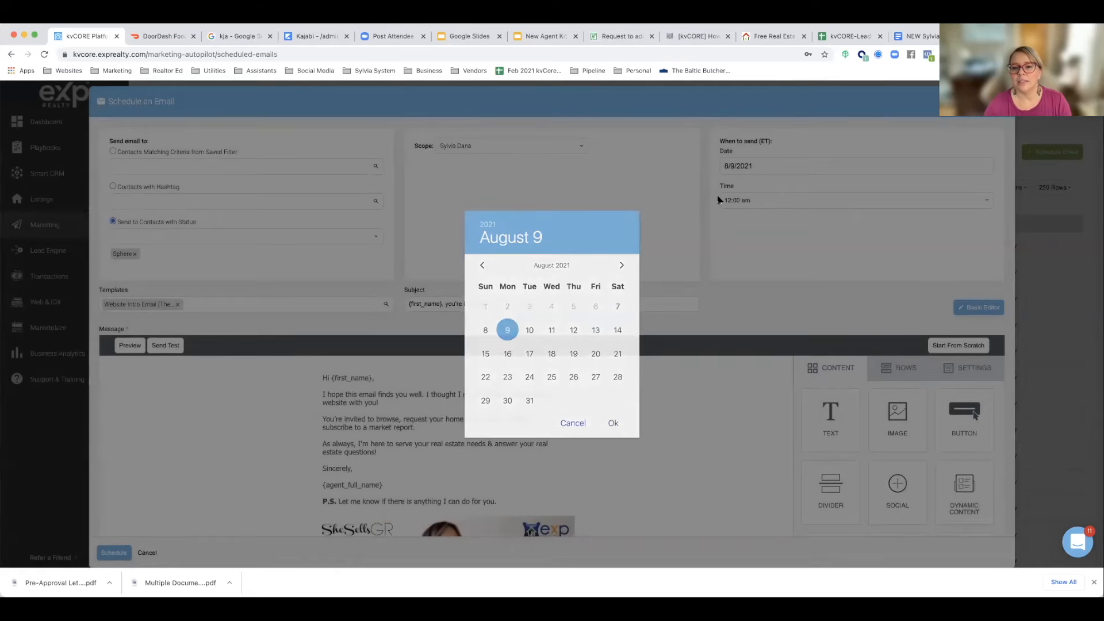
click(732, 201)
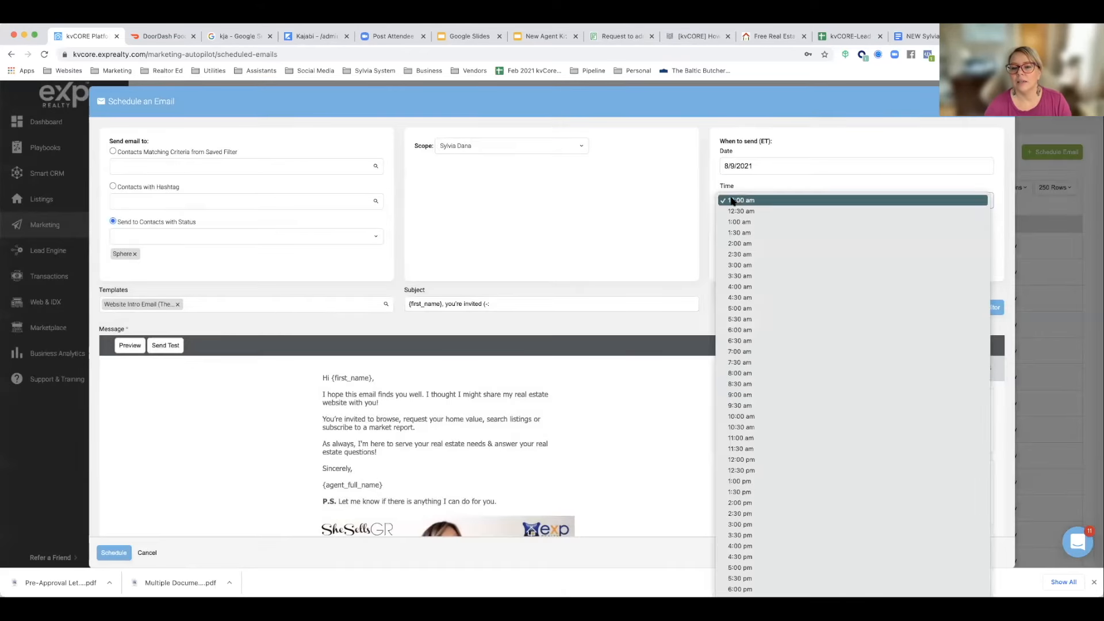
click(732, 399)
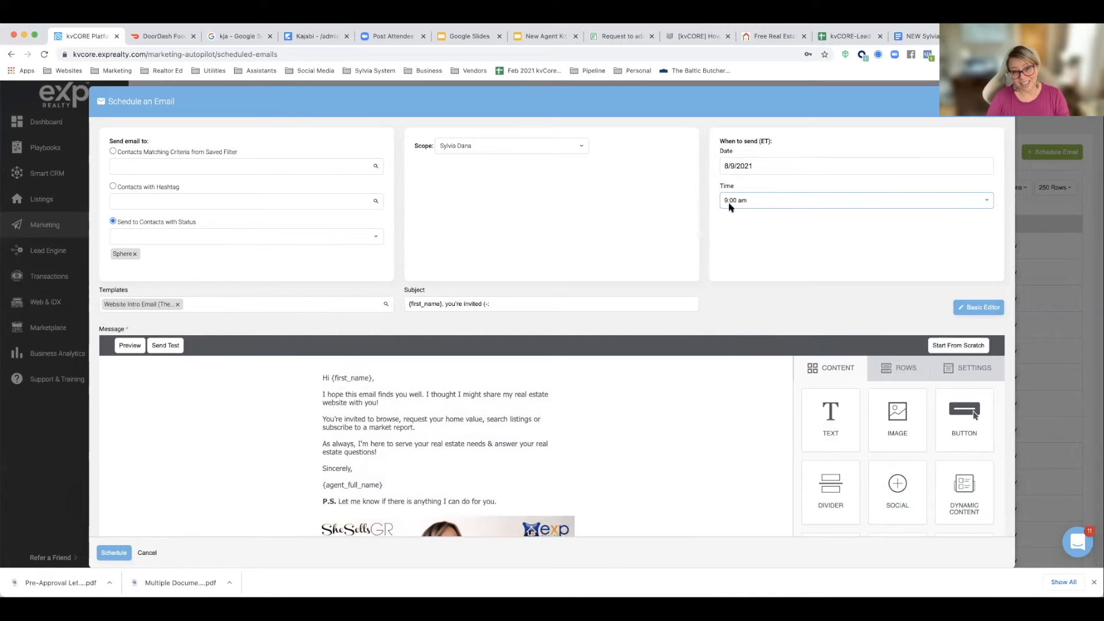
Step: Check the email's message once more and schedule the mass email
scroll(727, 217, down, 8)
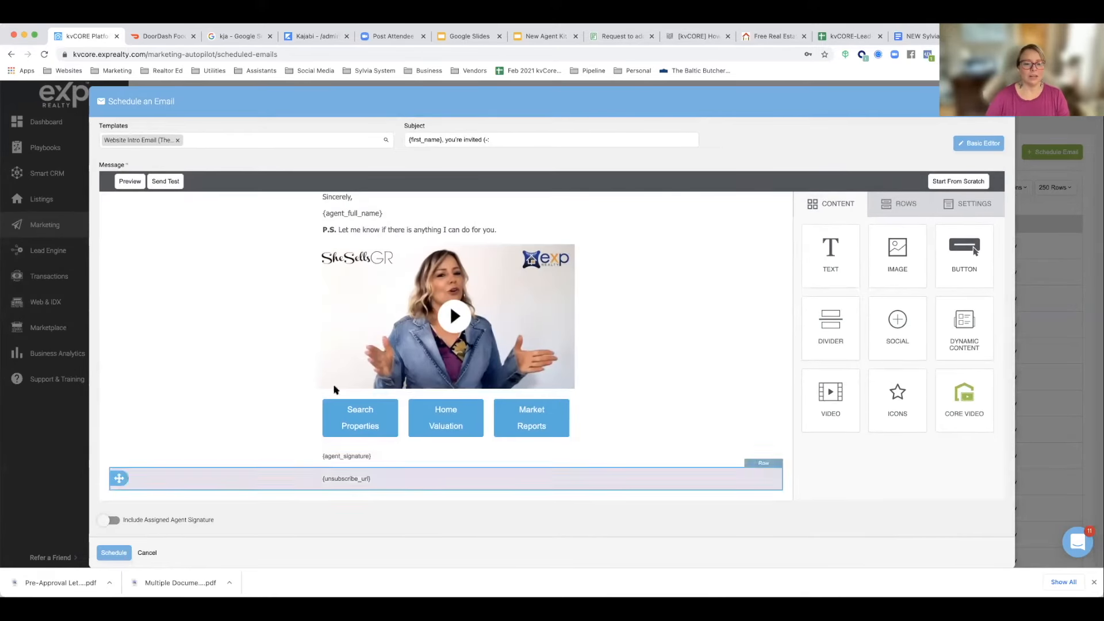
scroll(350, 331, up, 8)
scroll(349, 331, down, 3)
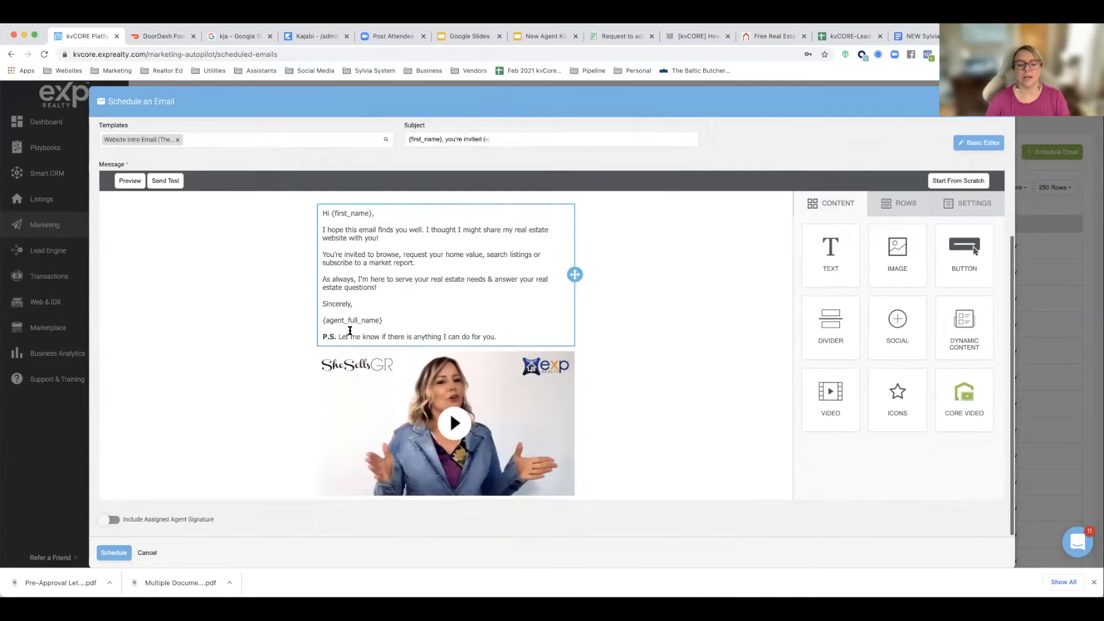
click(105, 557)
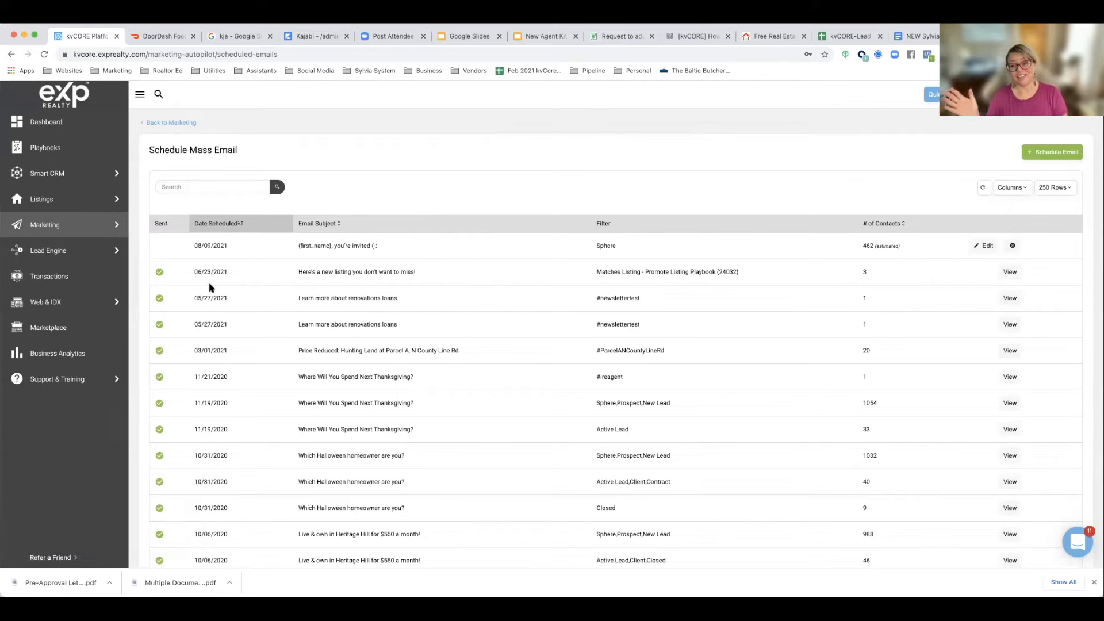
Step: Delete the newly scheduled 08/09/2021 email to Sphere contacts from the mass email list
scroll(204, 286, down, 1)
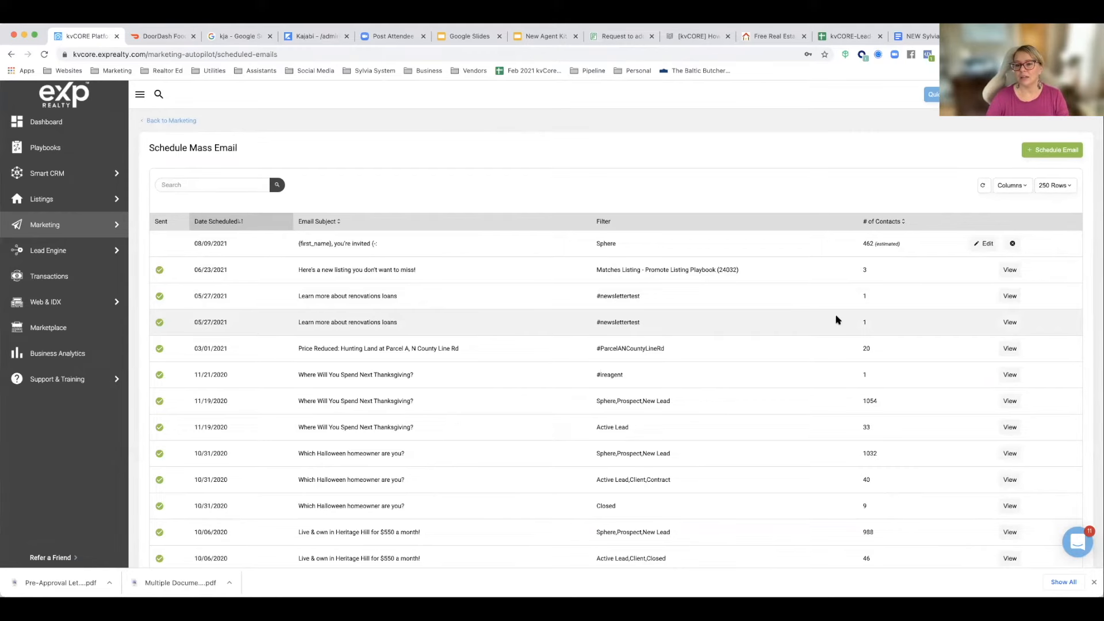
click(1012, 244)
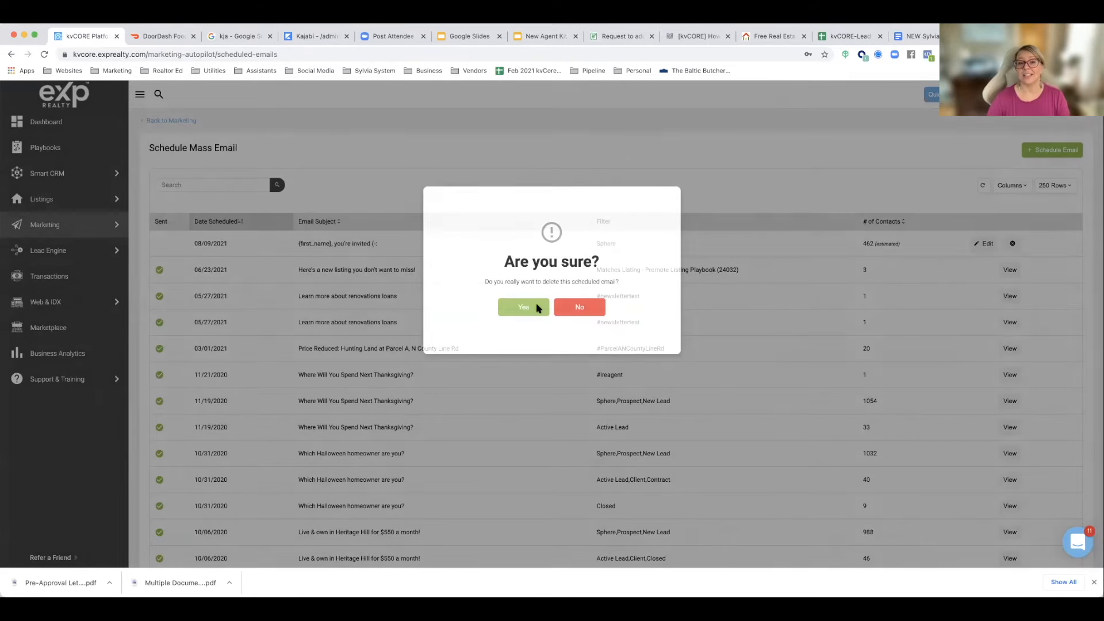
click(538, 307)
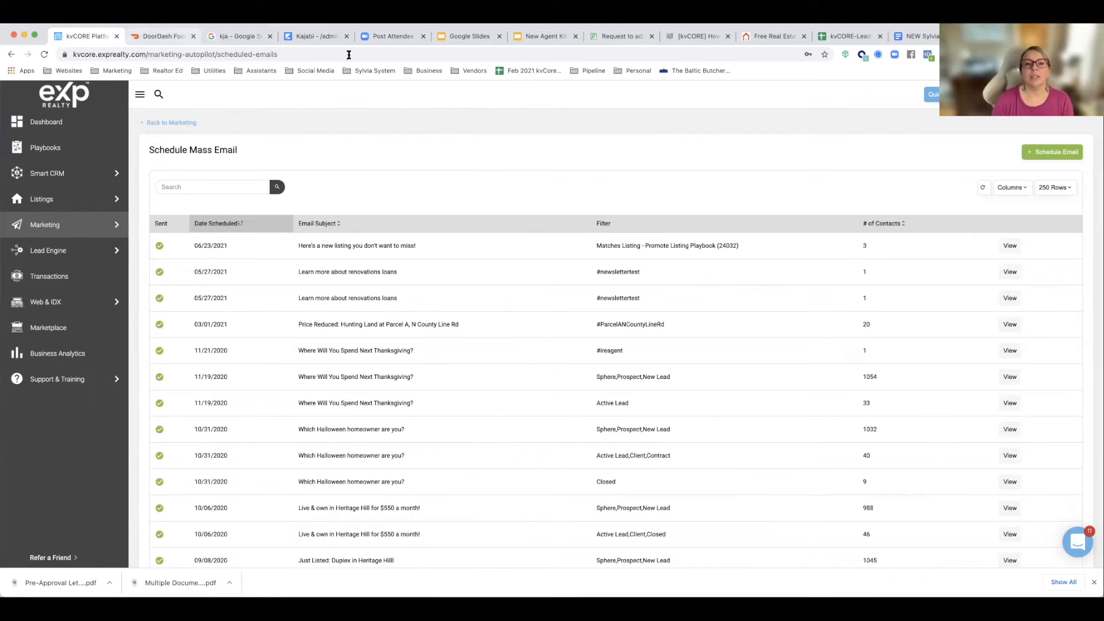
Step: Switch to the New Agent Kit for kvCore presentation in Google Slides and show the Creating Squeeze Pages slide
click(463, 37)
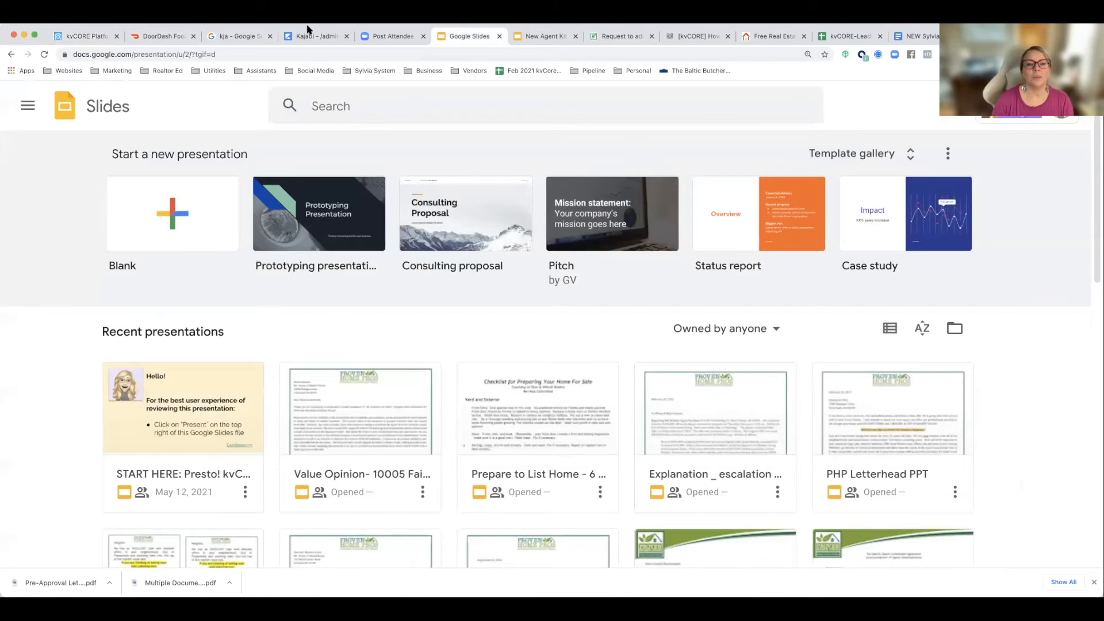
click(540, 36)
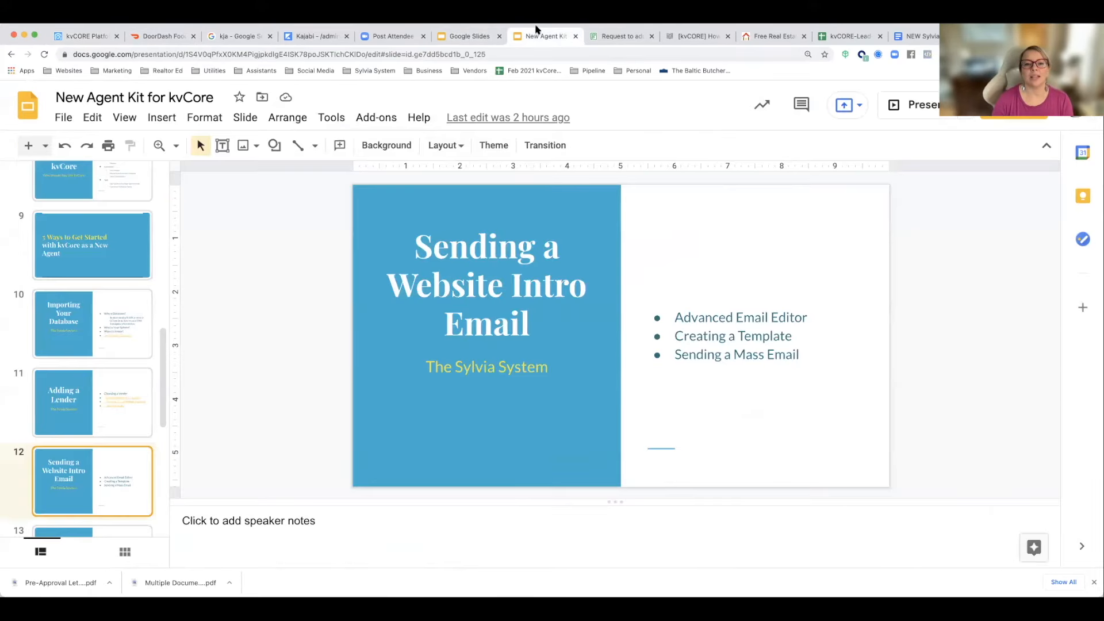
scroll(94, 403, down, 2)
click(94, 446)
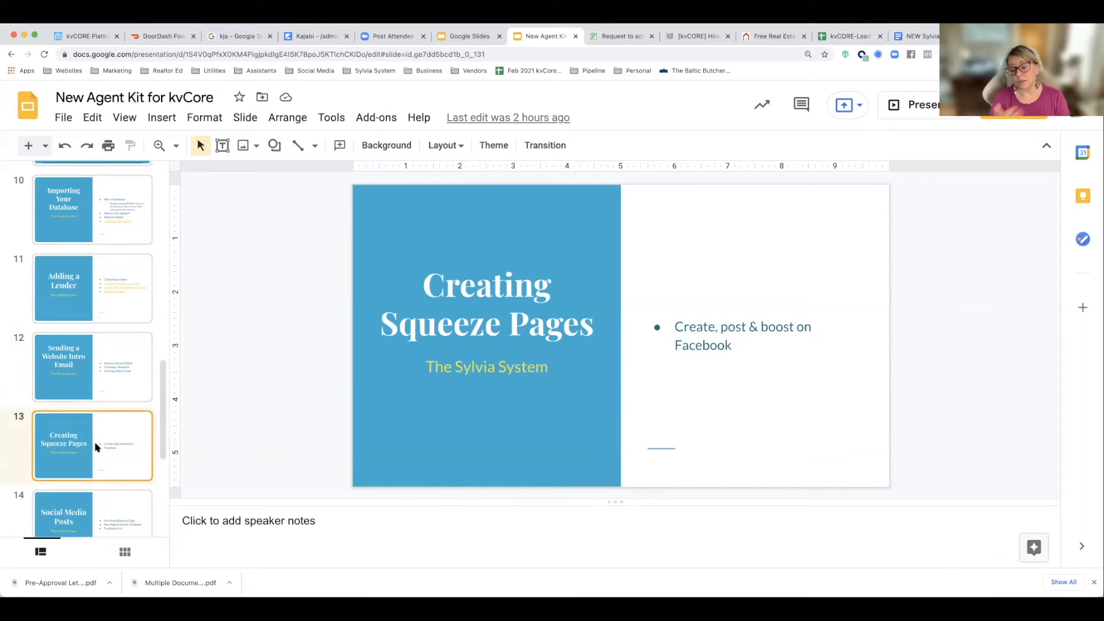
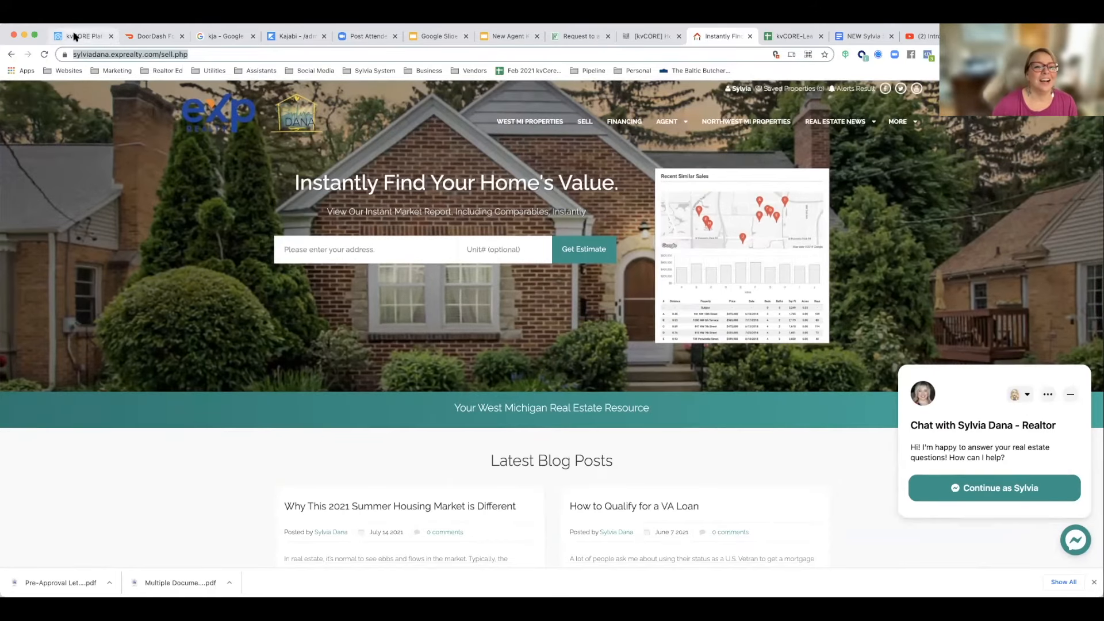
Step: Switch to kvCORE, list all MLS listings, and open the first Grand Rapids listing priced at $199,900
click(75, 37)
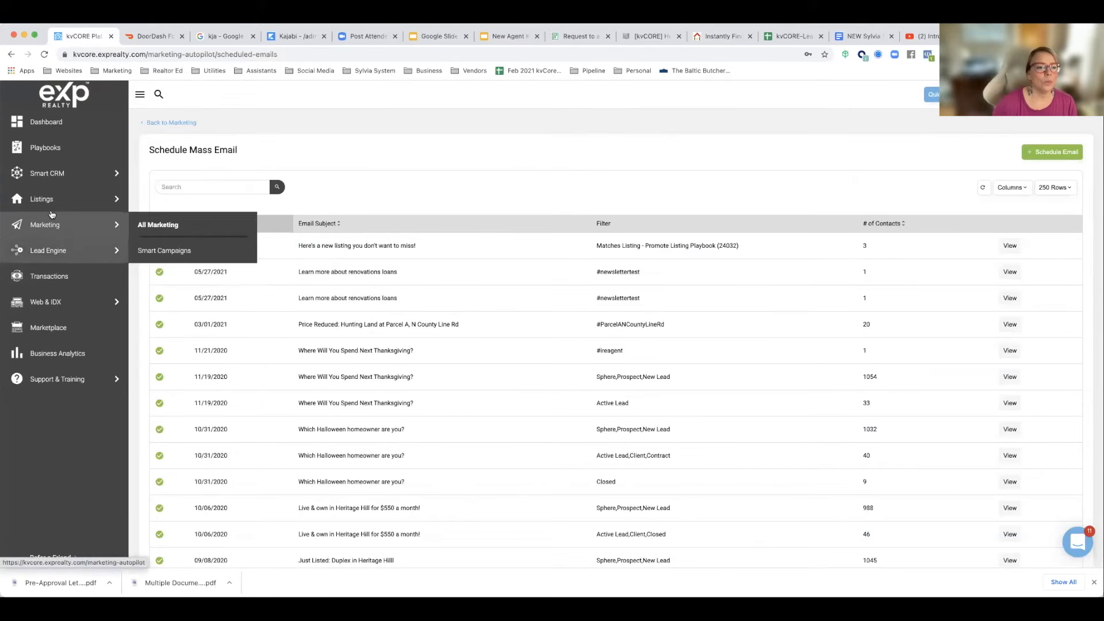
mouse_move(115, 202)
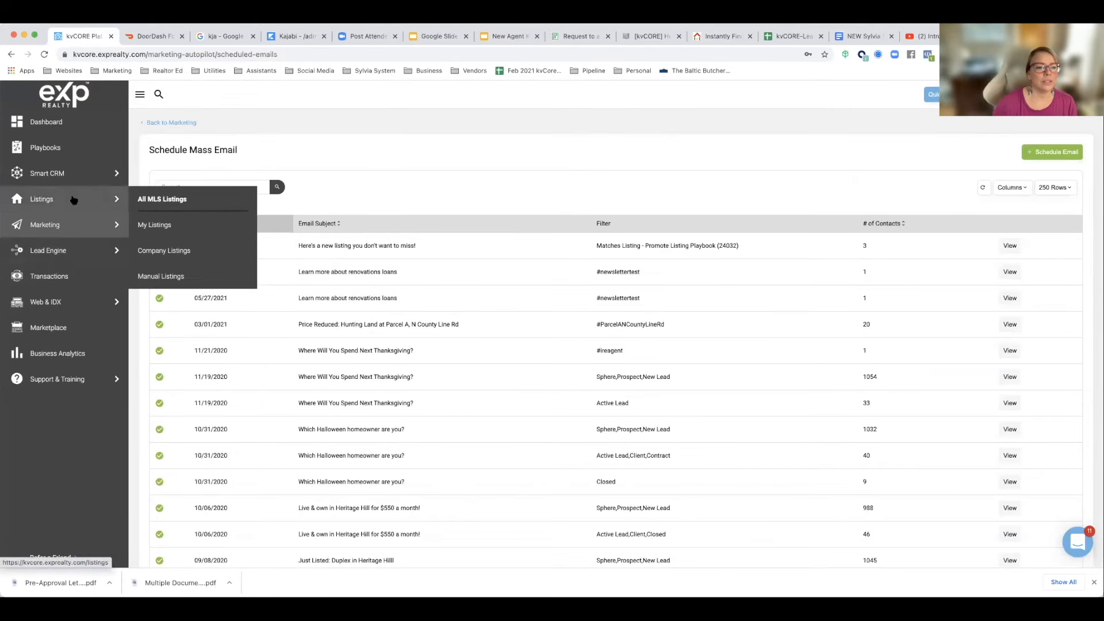
click(154, 206)
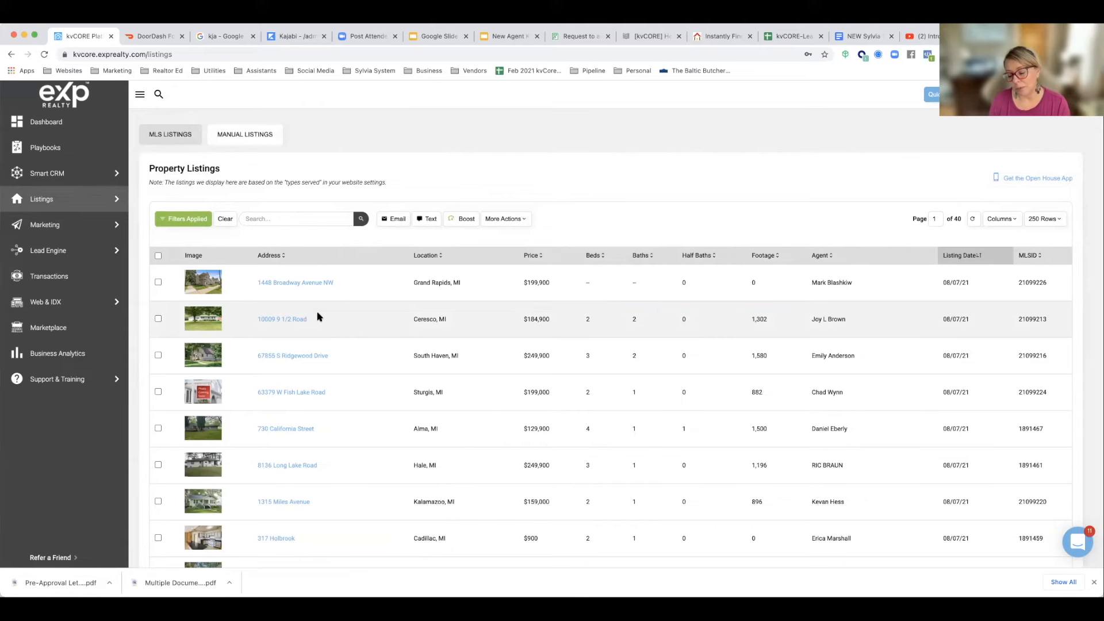
scroll(318, 317, down, 1)
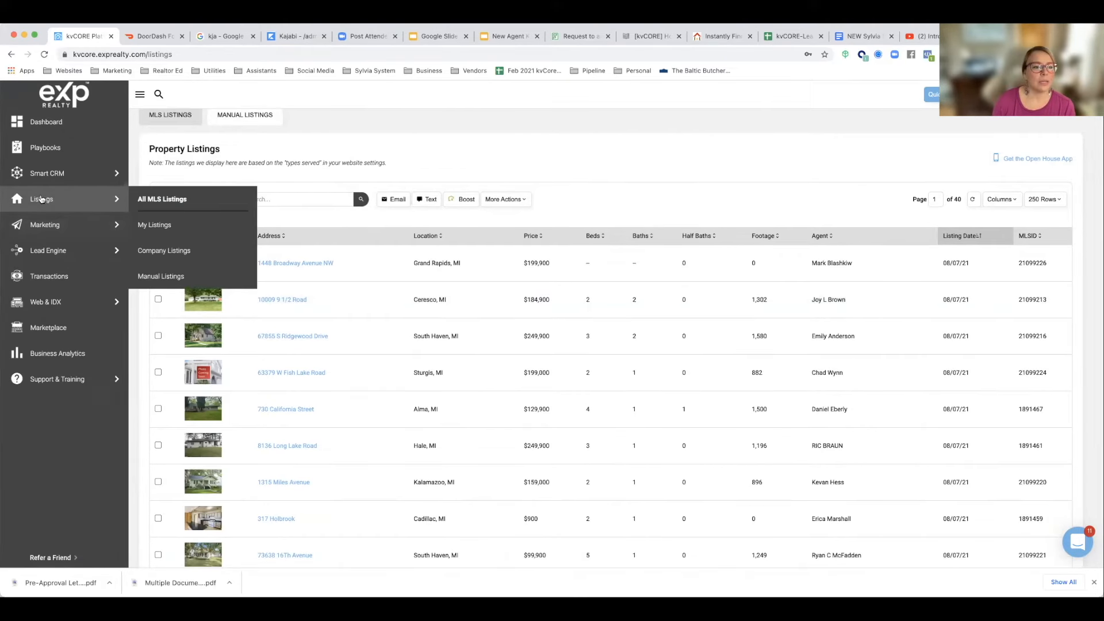
mouse_move(120, 187)
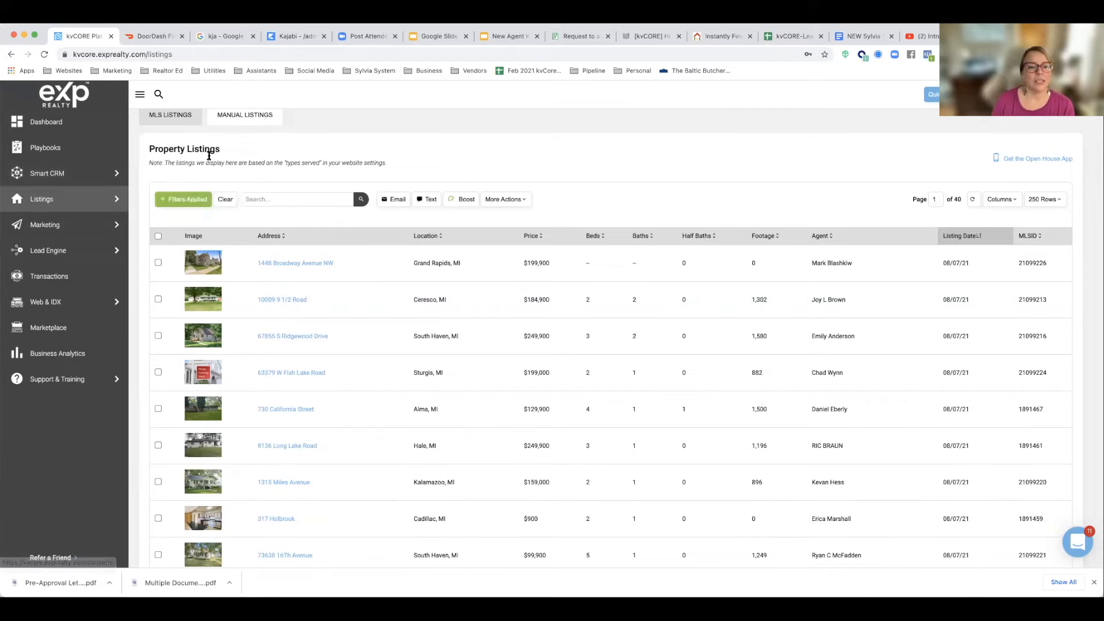
click(303, 264)
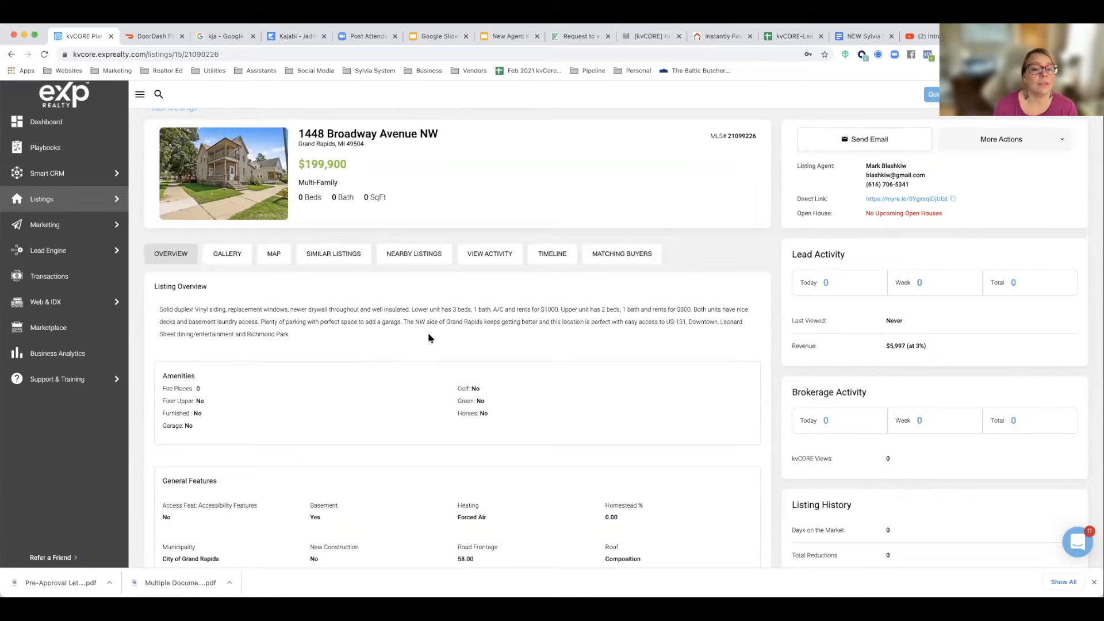
Step: Review the listing's overview and open its public website page through the direct link
scroll(429, 338, up, 1)
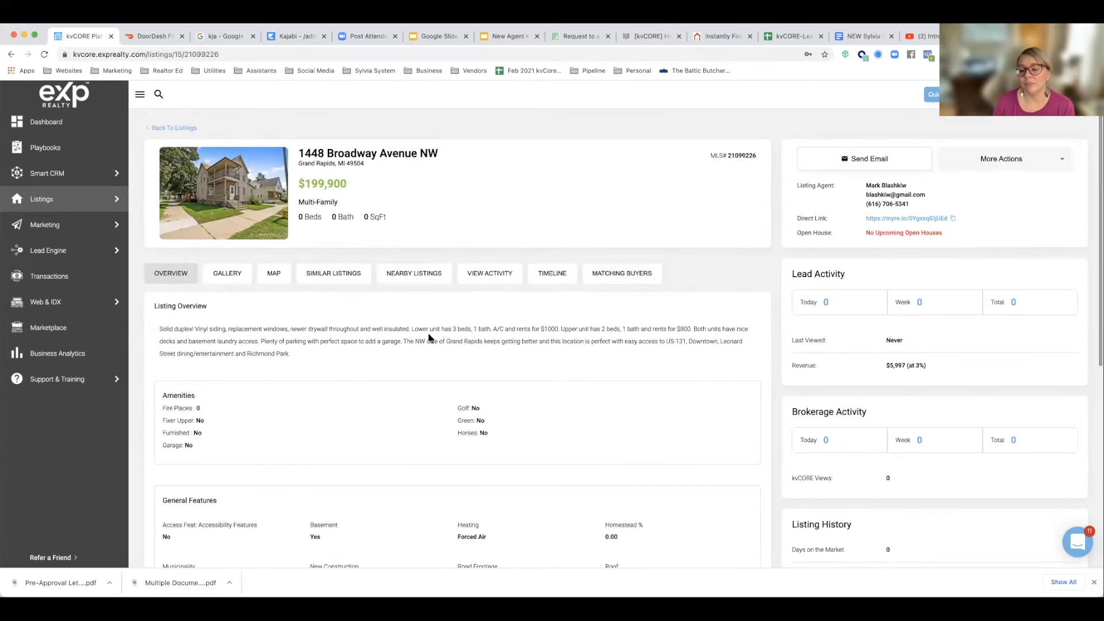
scroll(429, 339, down, 3)
scroll(428, 338, up, 3)
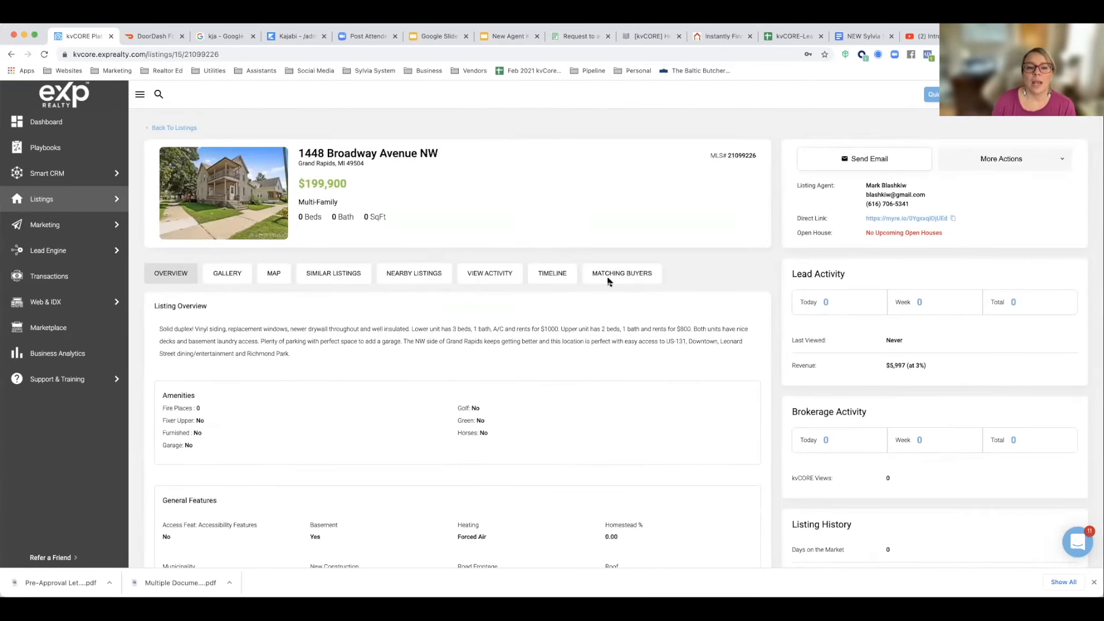
click(895, 219)
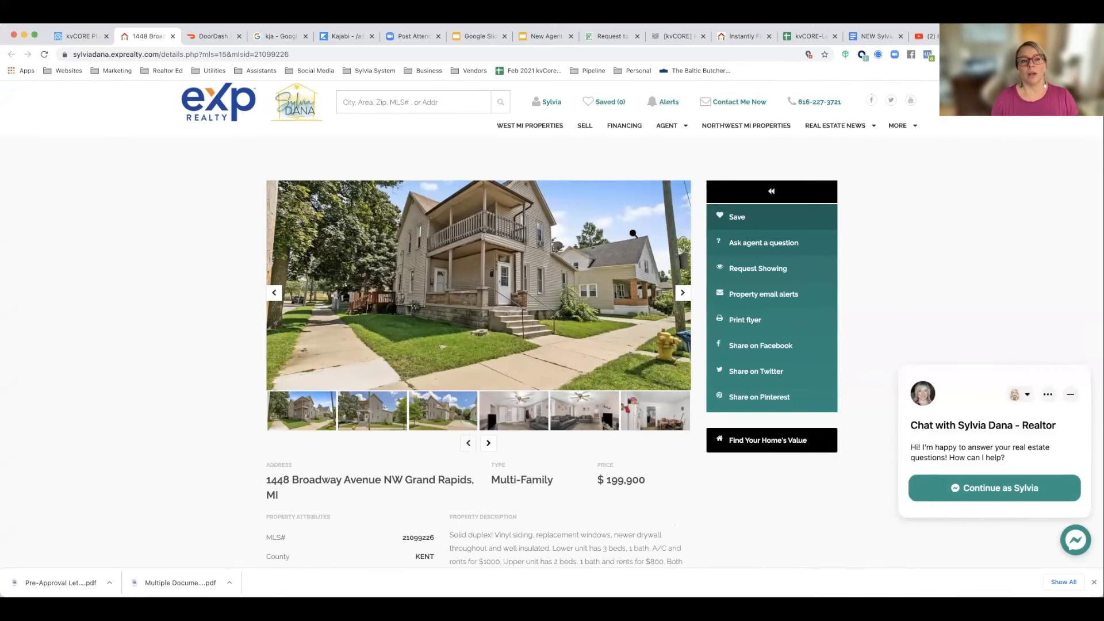
Step: Examine the public listing page's web address, photos, property attributes, price history and general features
click(296, 53)
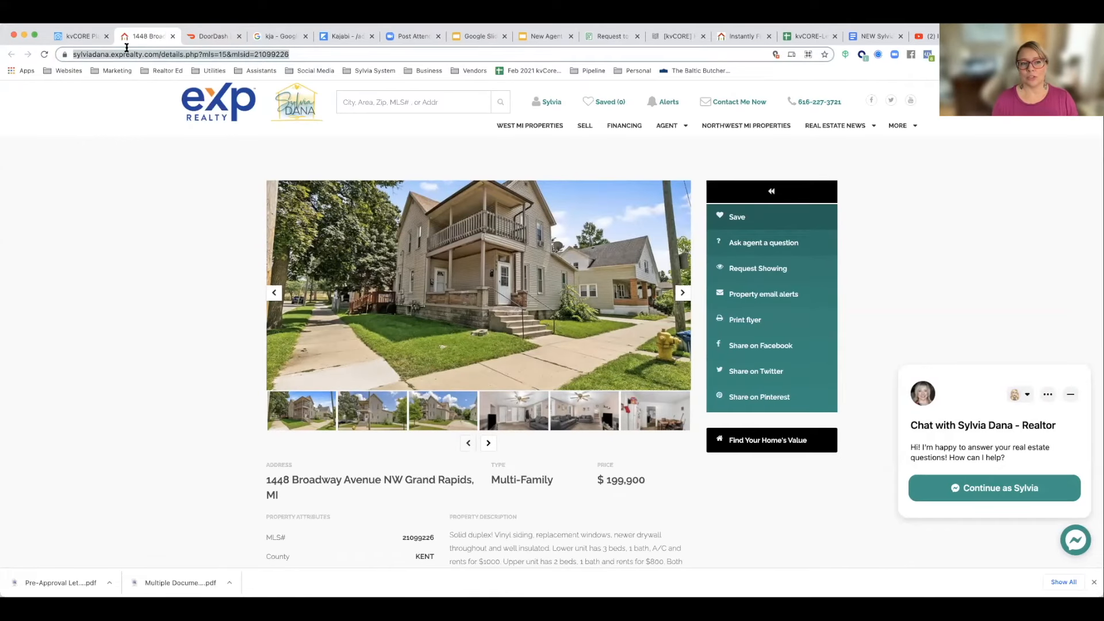
scroll(221, 152, down, 2)
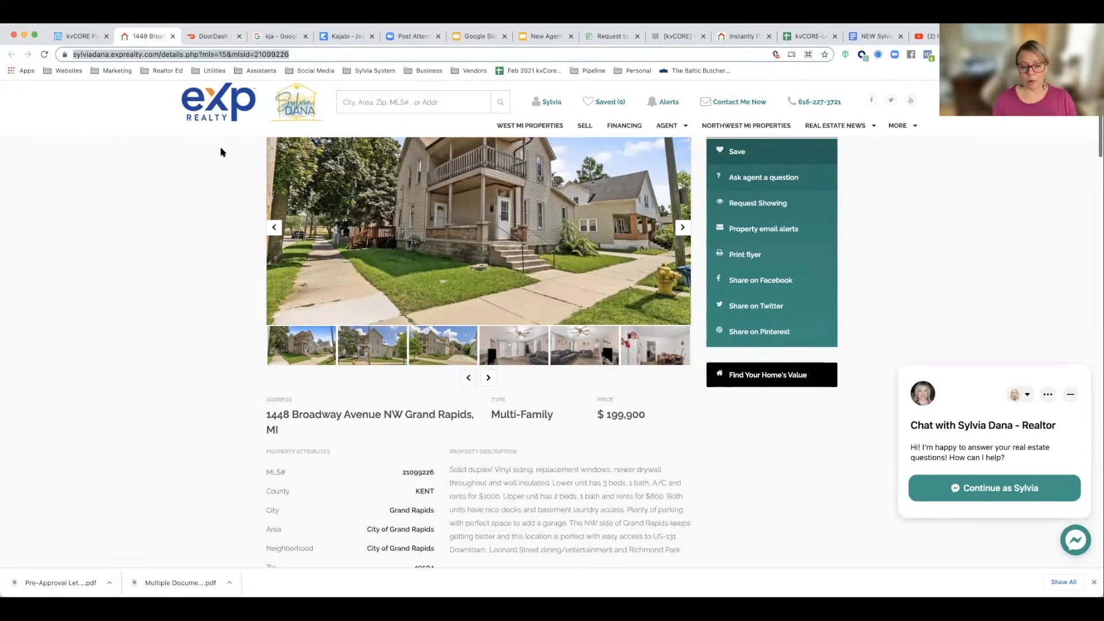
scroll(221, 152, up, 3)
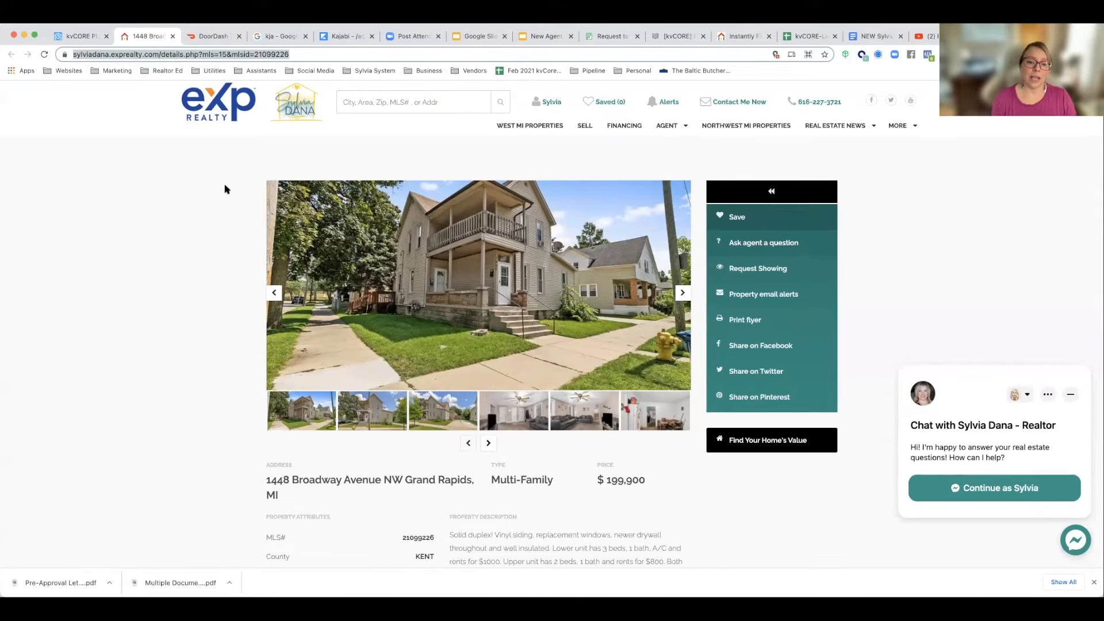
scroll(224, 189, down, 10)
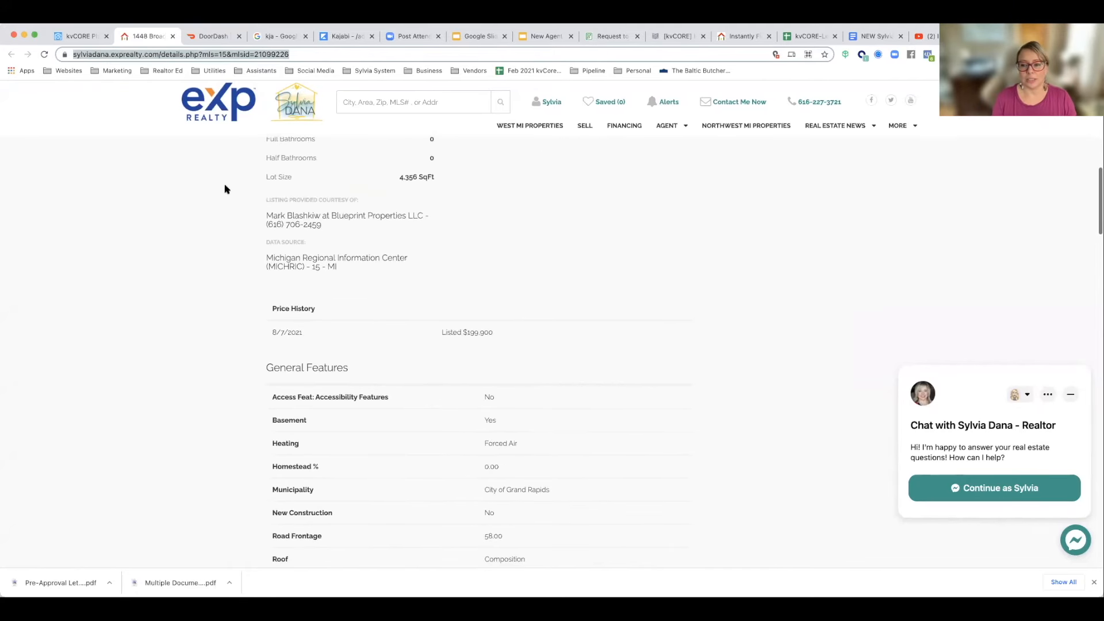
scroll(225, 189, up, 6)
scroll(225, 190, up, 5)
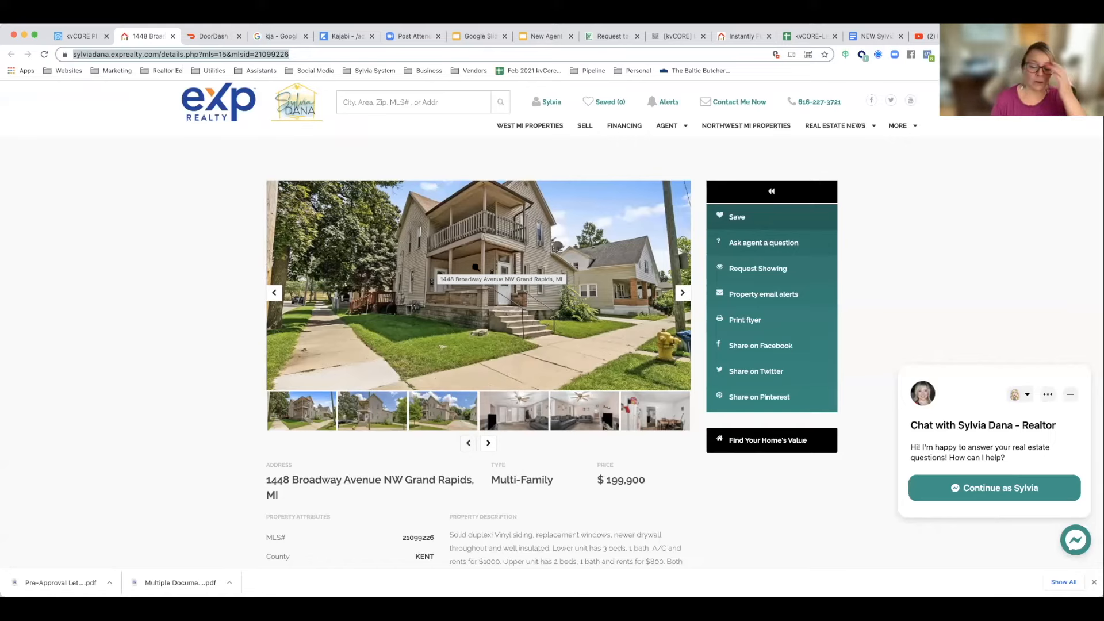
scroll(476, 268, down, 3)
scroll(476, 267, up, 3)
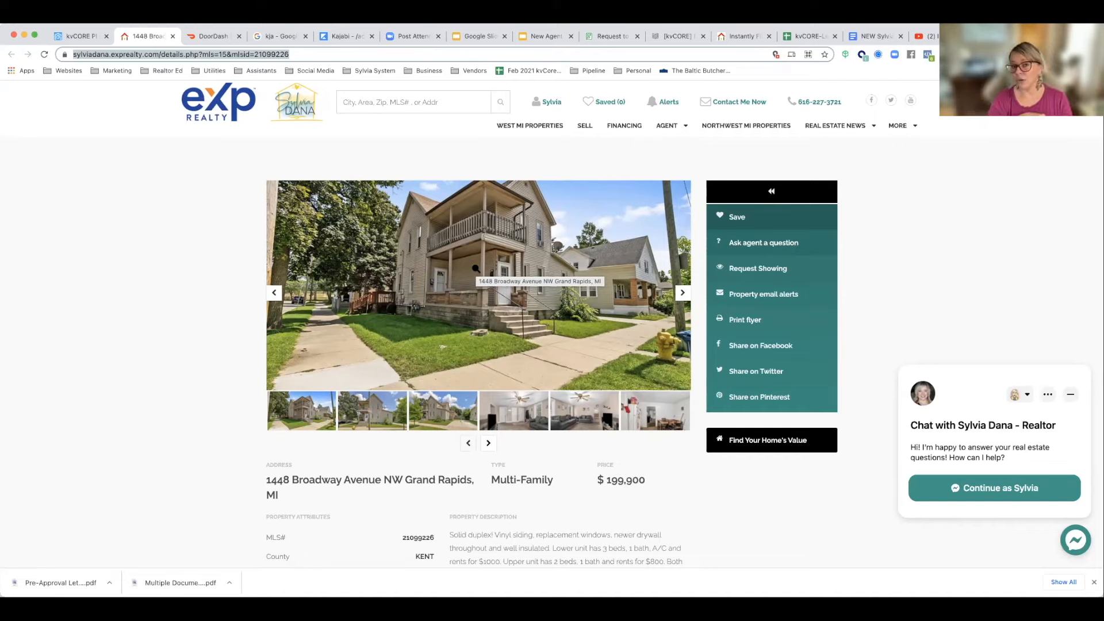
scroll(429, 353, down, 2)
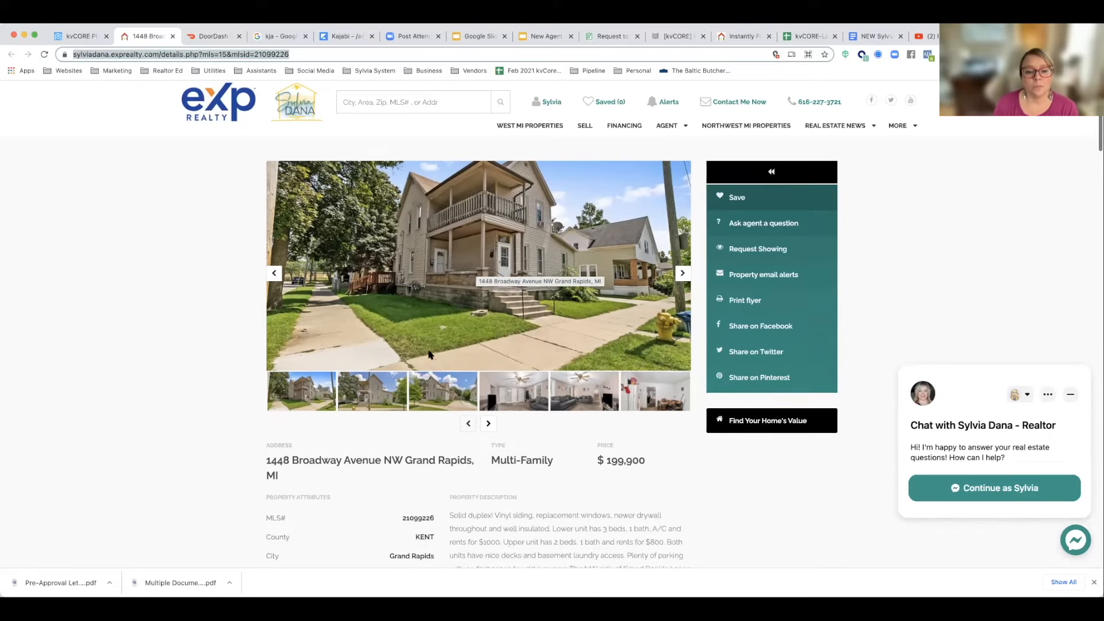
scroll(427, 357, up, 2)
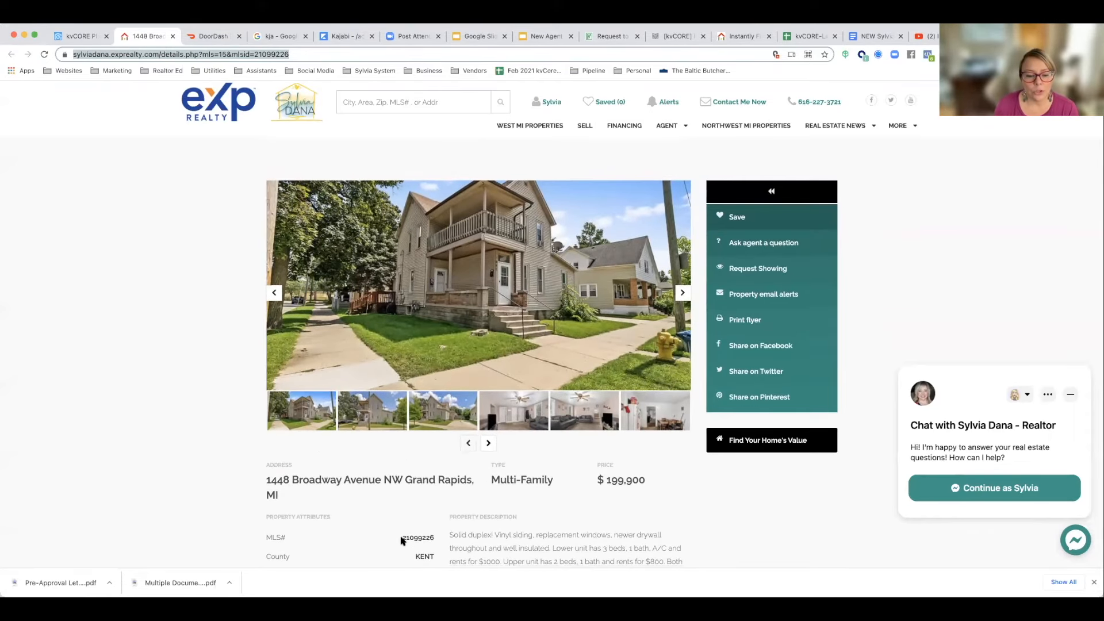
Step: Copy the listing's MLS number and start a Single Property squeeze page in kvCORE
drag(402, 537, 435, 539)
double_click(434, 538)
key(super+c)
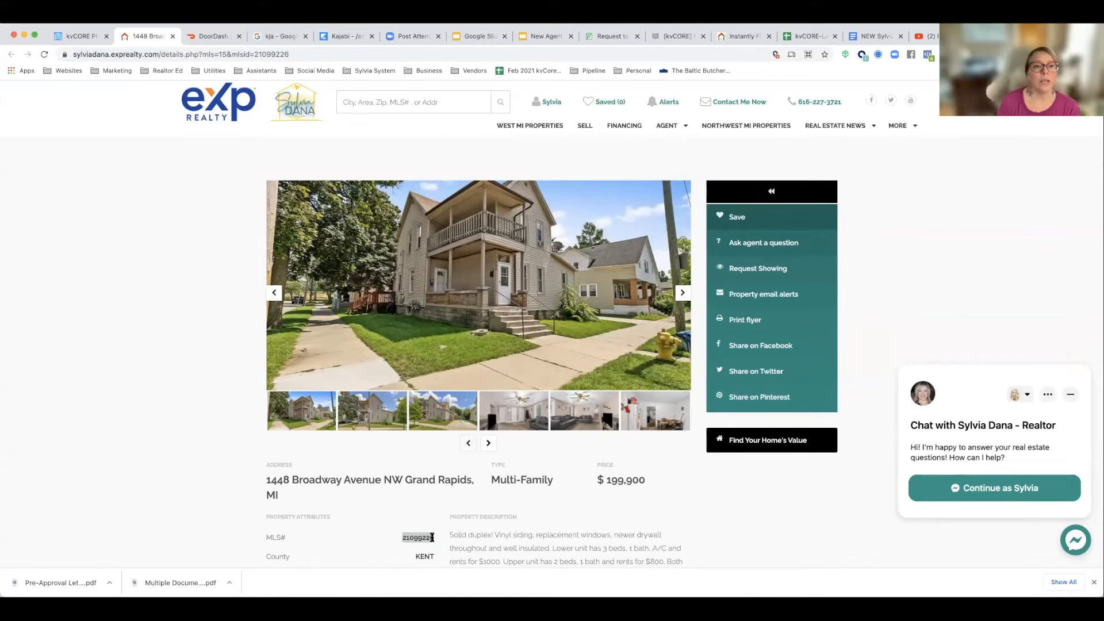
click(77, 38)
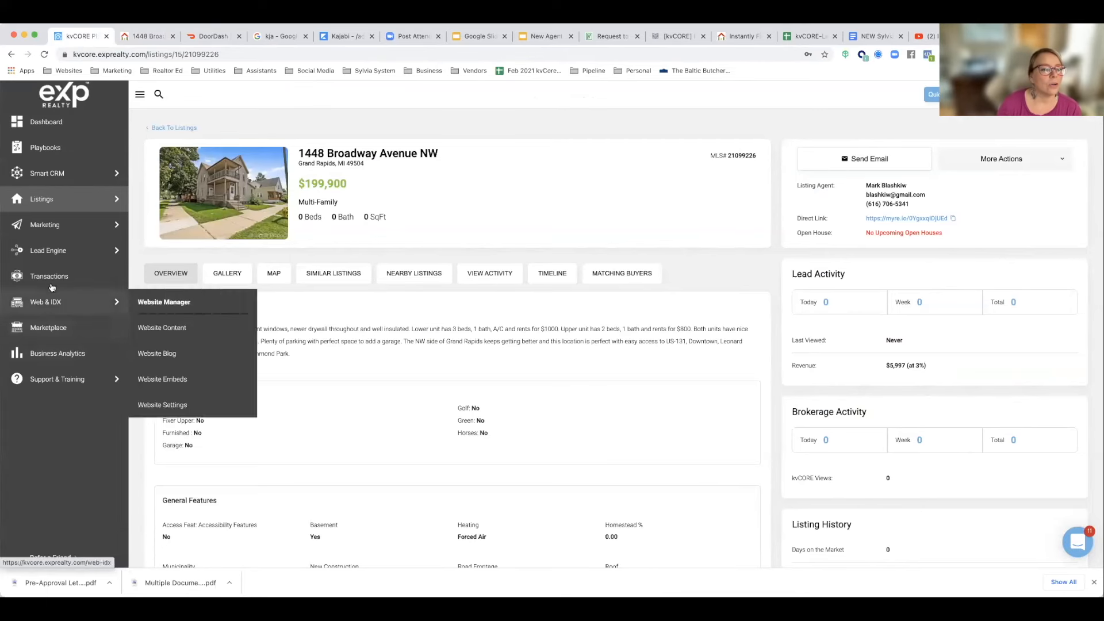
mouse_move(51, 253)
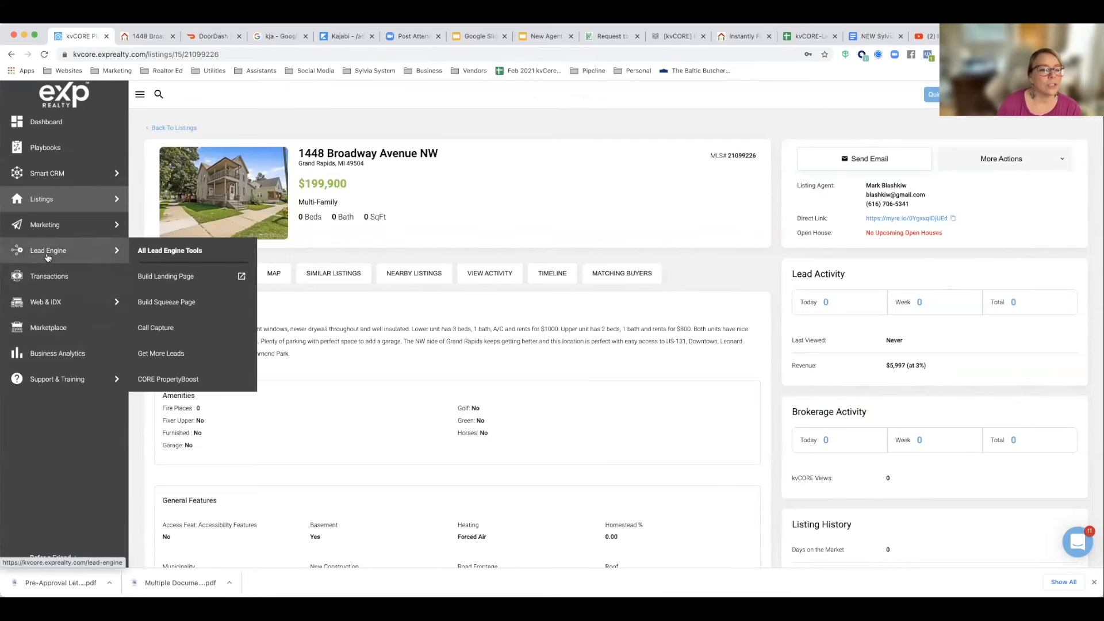
click(163, 301)
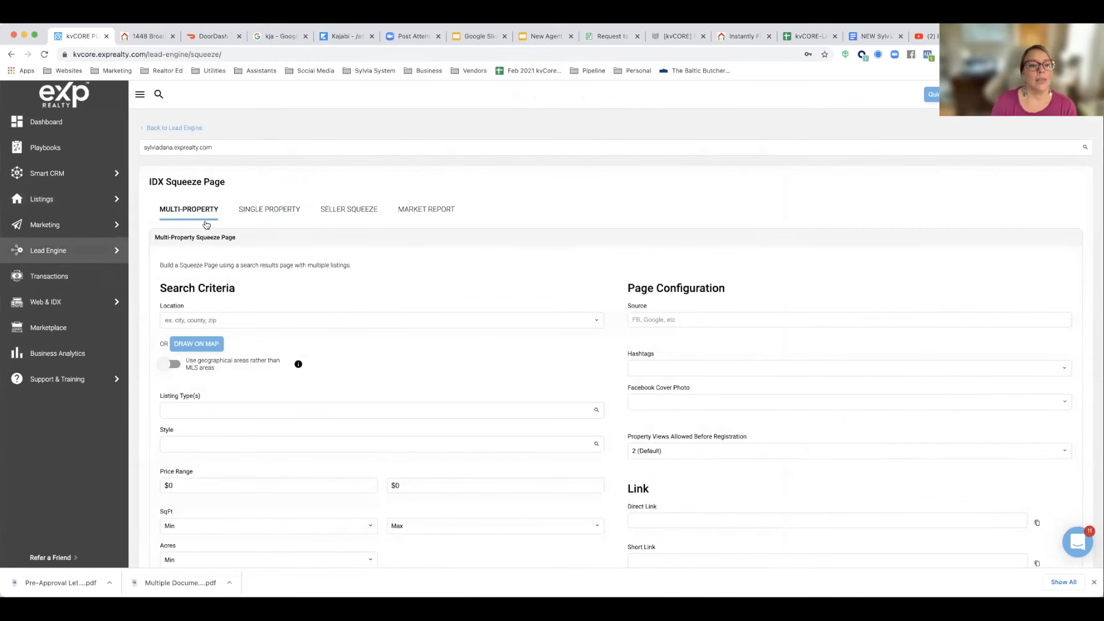
click(262, 215)
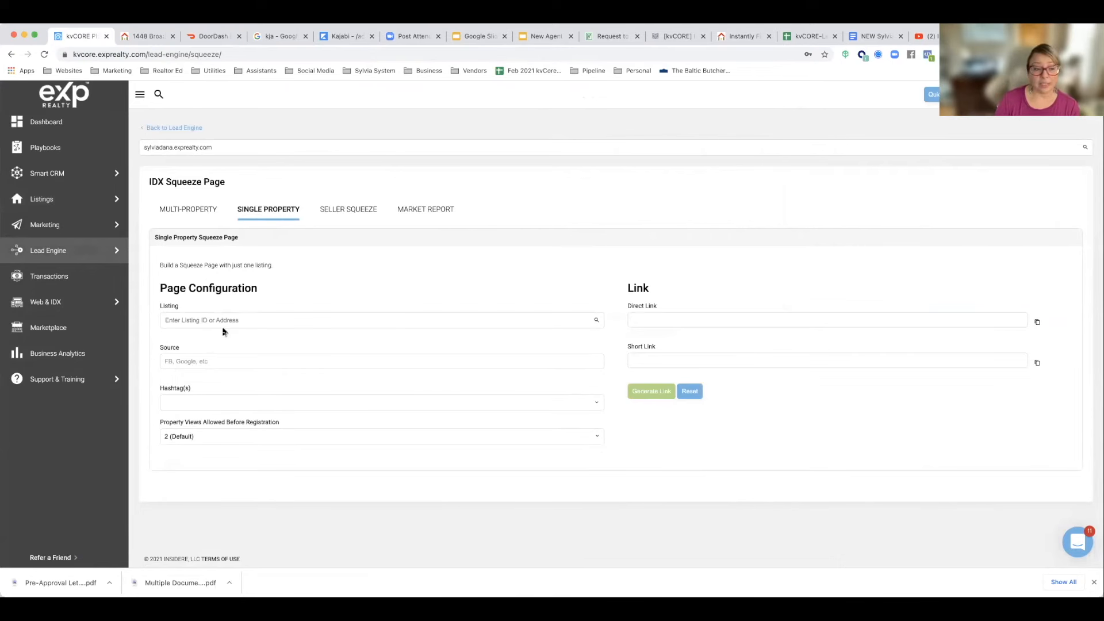
Step: Assign the listing to the squeeze page using the copied MLS number, and set the source to FB
click(206, 321)
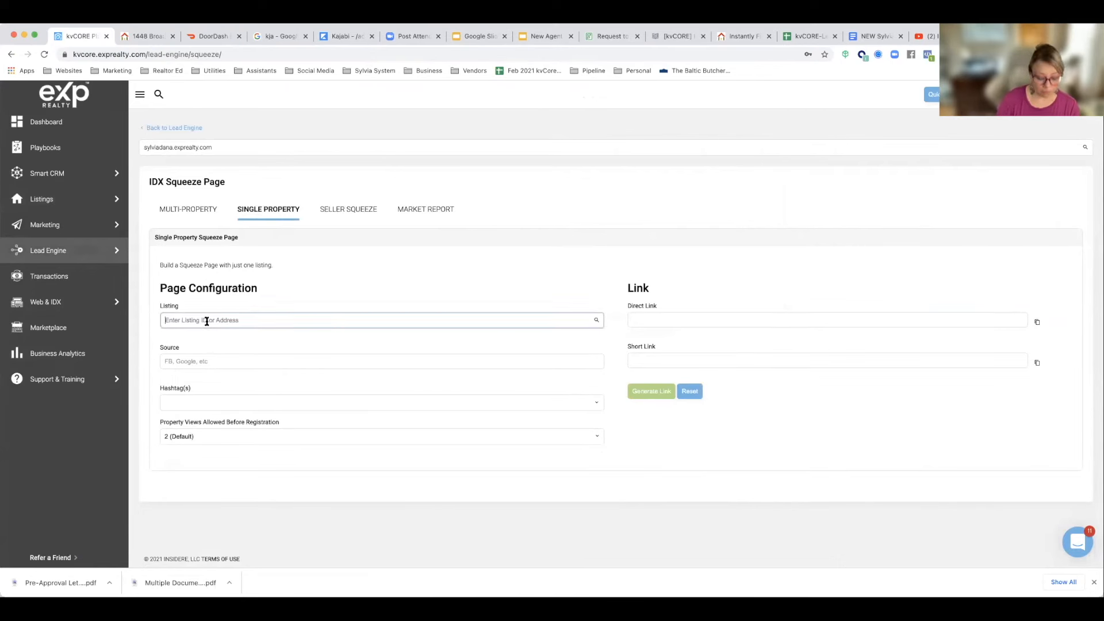
key(super+v)
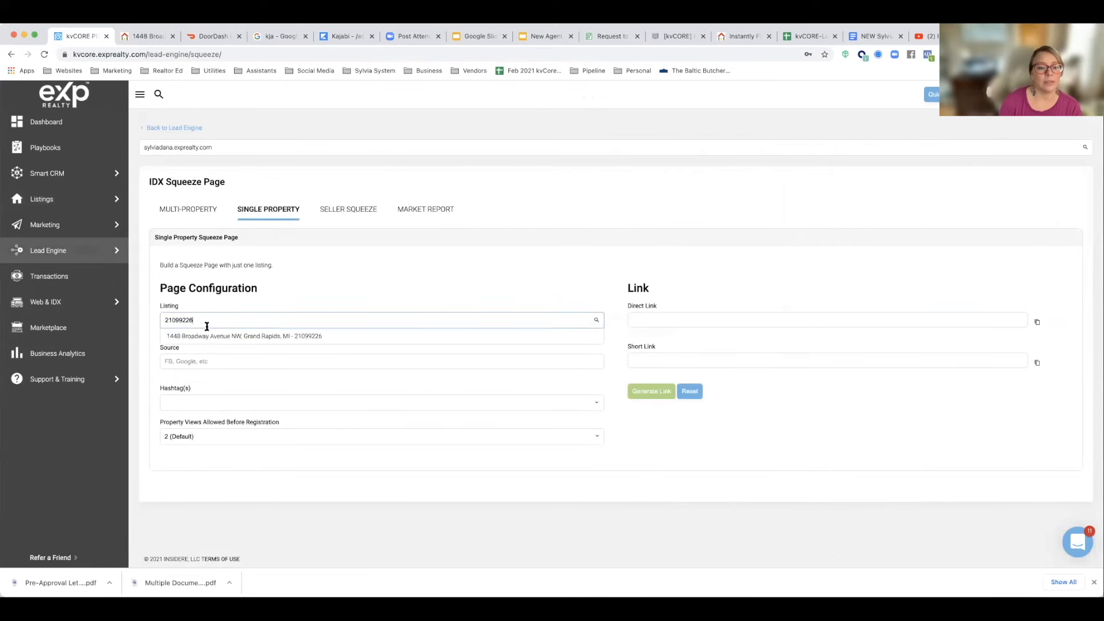
click(211, 336)
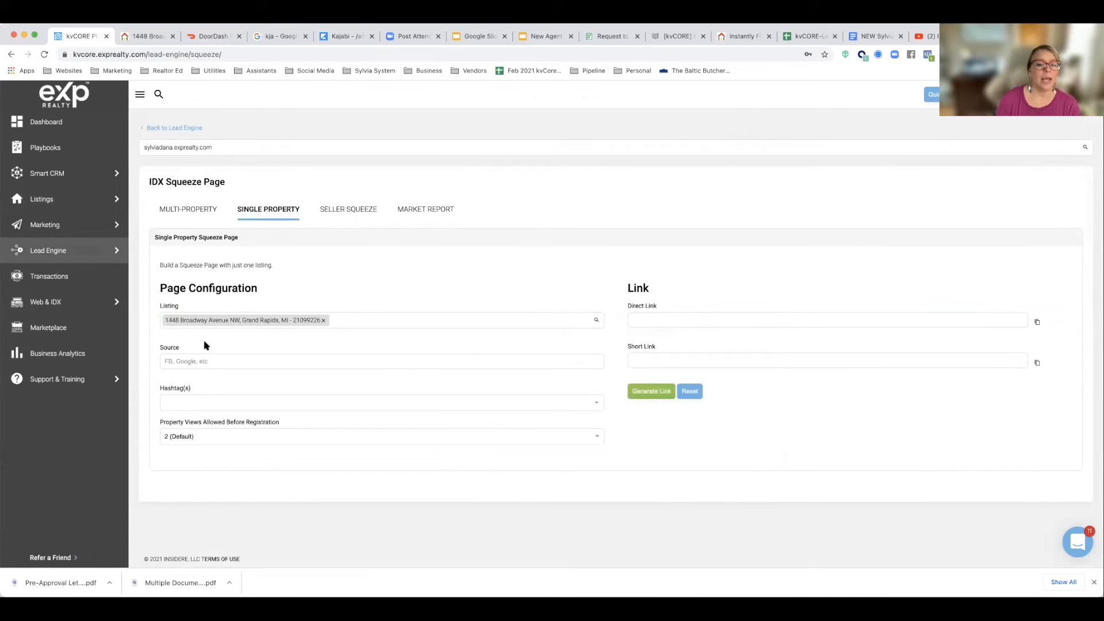
click(194, 362)
text(FB)
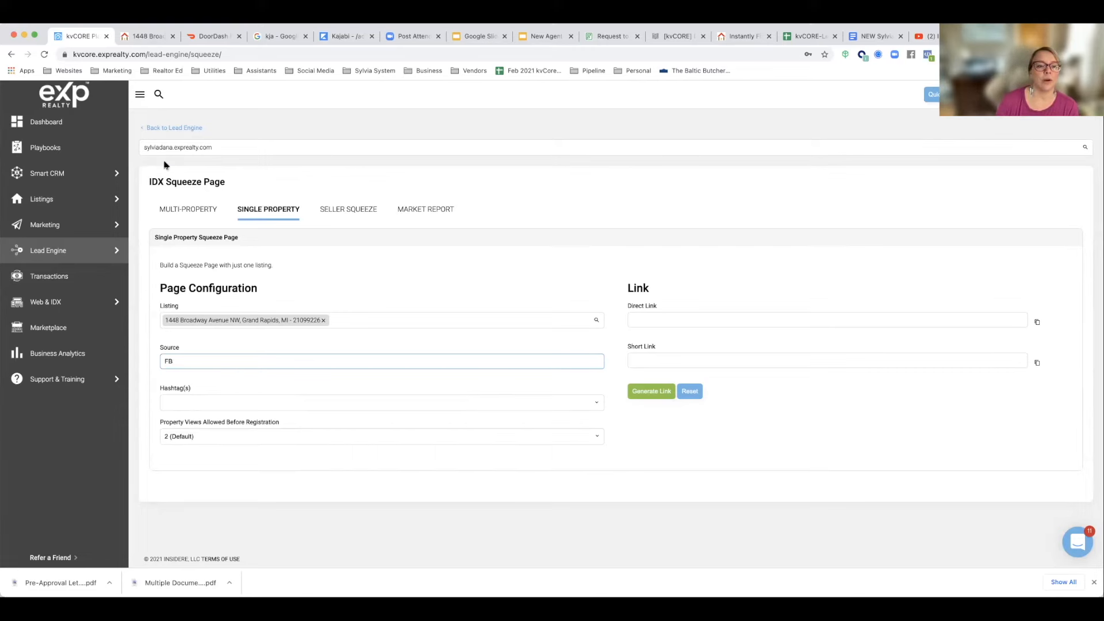
Step: Add a hashtag made of the listing's abbreviated street address without spaces
click(177, 403)
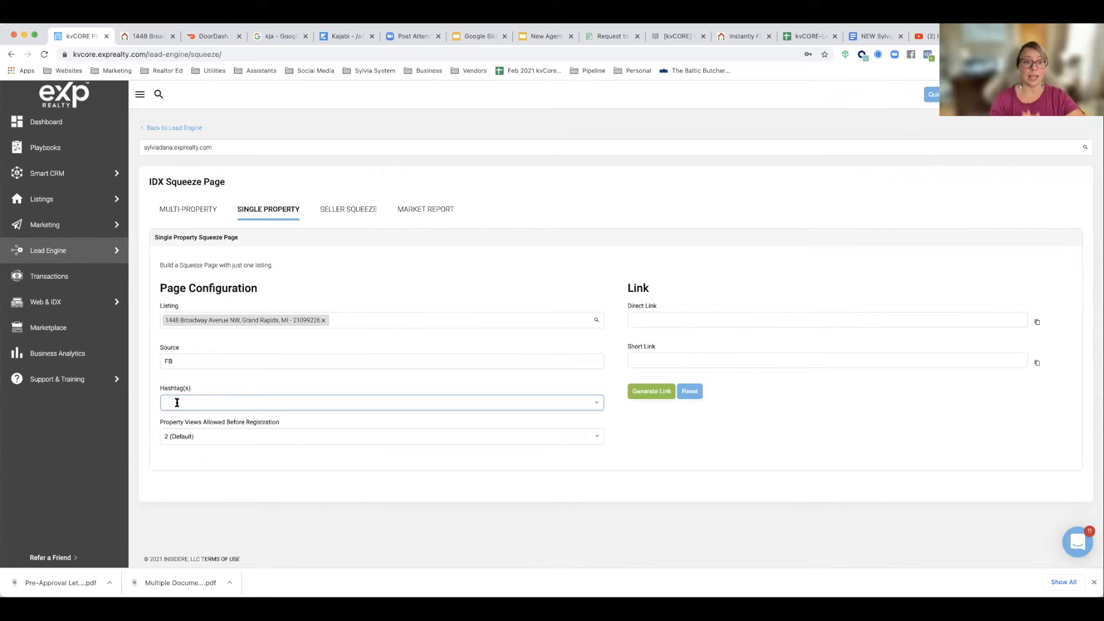
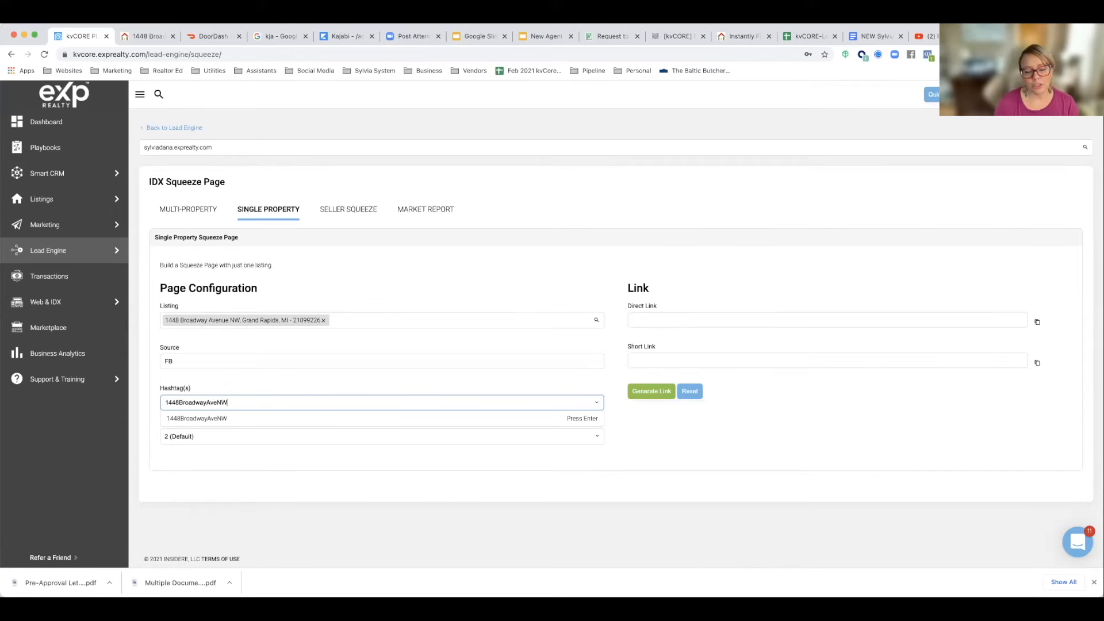
click(181, 418)
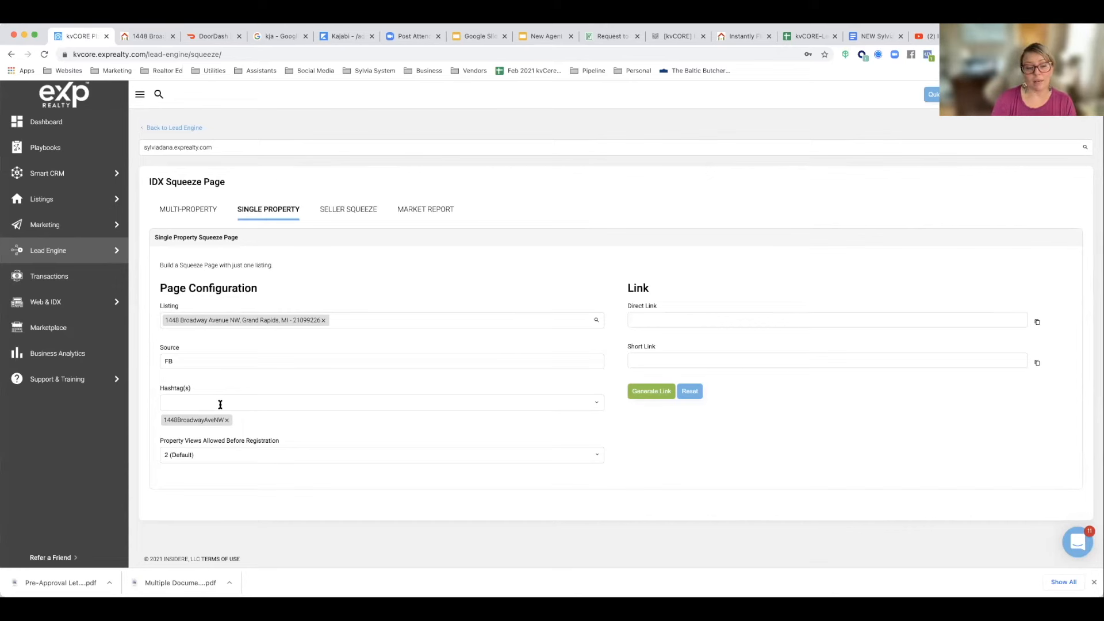
Step: Add the existing FacebookBuyer hashtag to the squeeze page
click(220, 404)
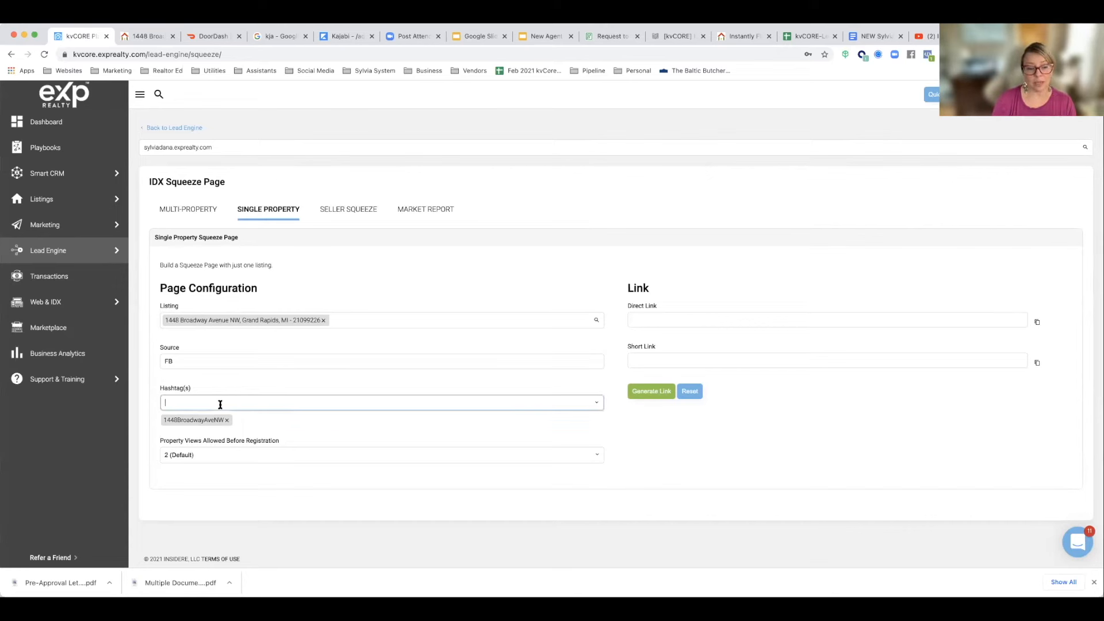
text(facebookbuy)
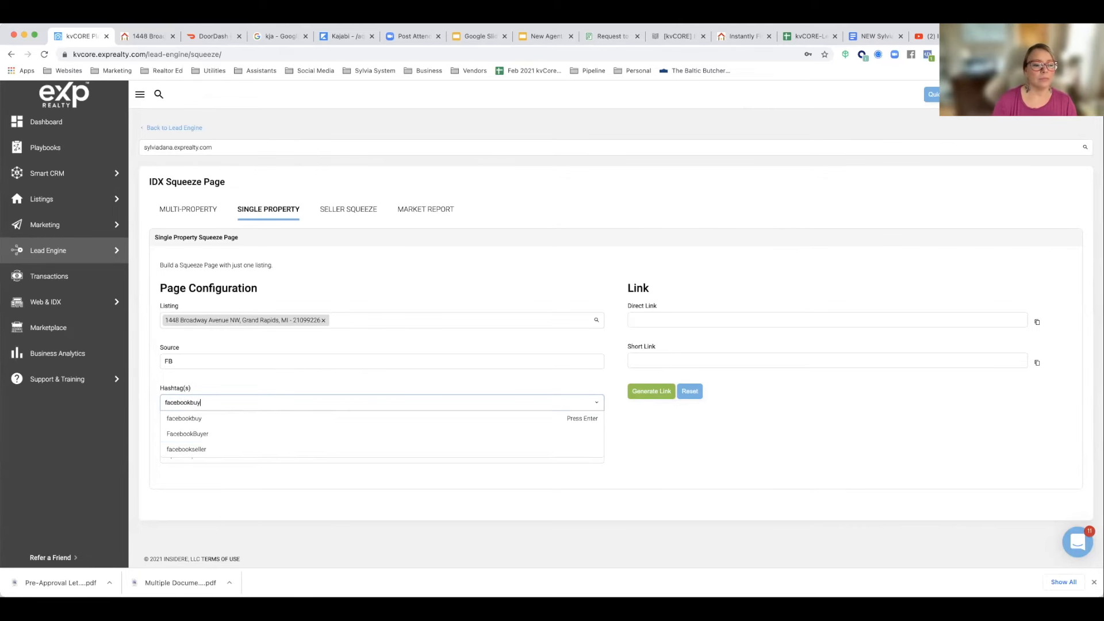
click(215, 433)
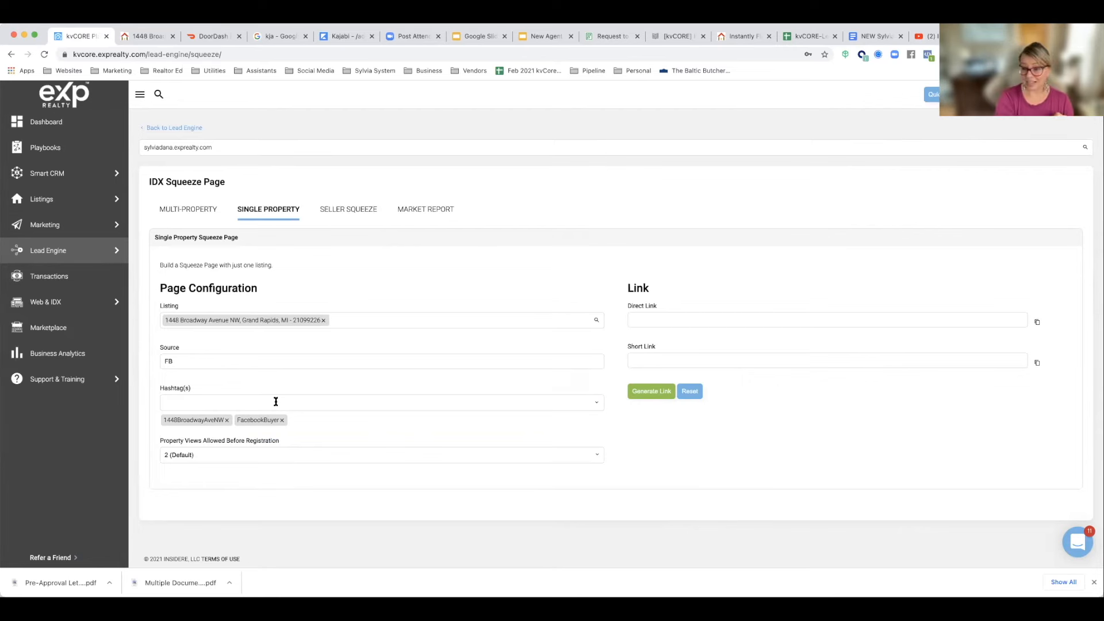
Step: Set the property views allowed before registration to 1 (Immediate), and generate and copy the squeeze page's direct link
click(187, 454)
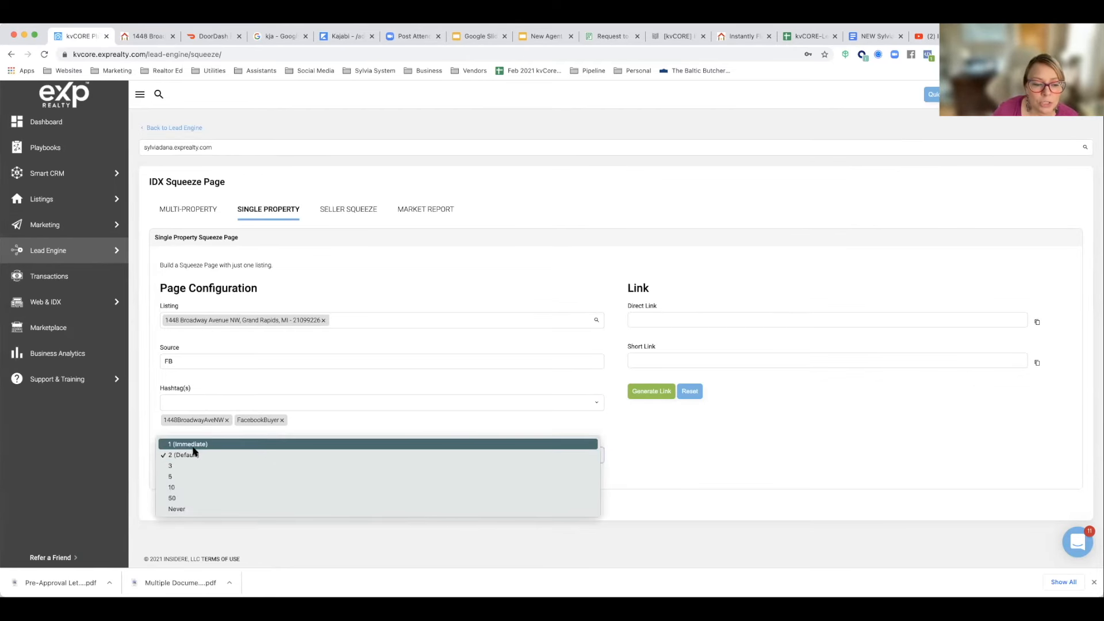
click(193, 446)
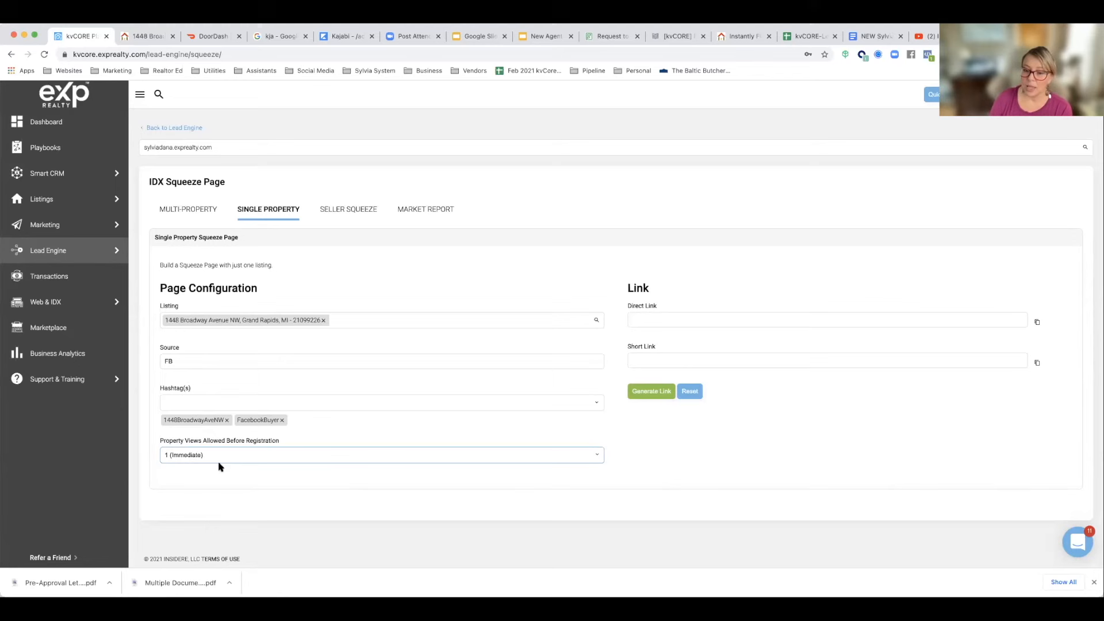
click(642, 392)
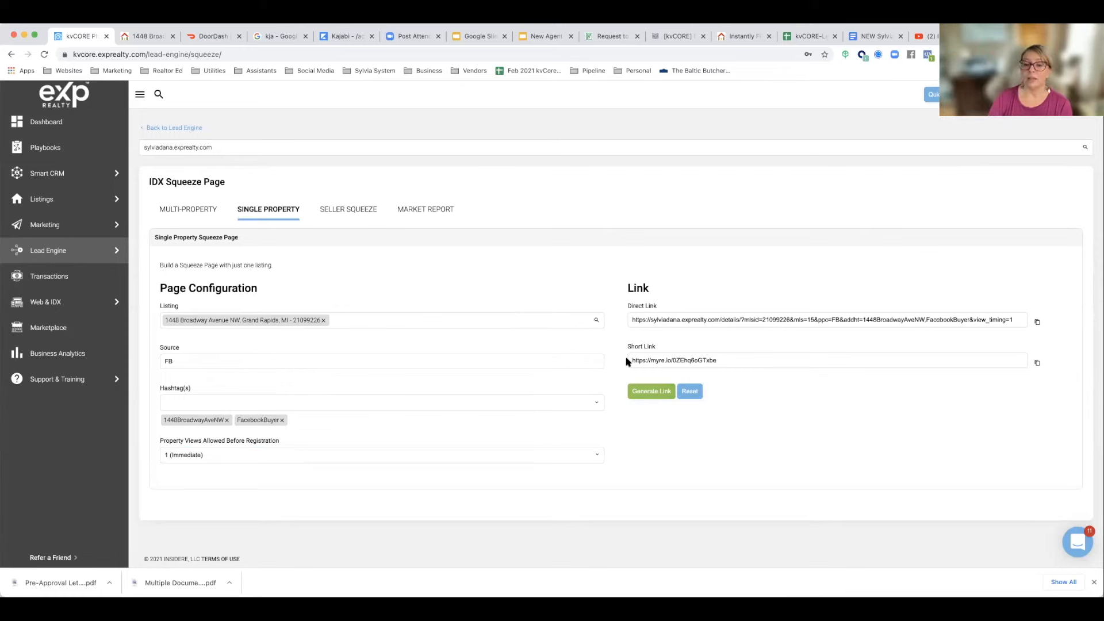
drag(632, 320, 1012, 334)
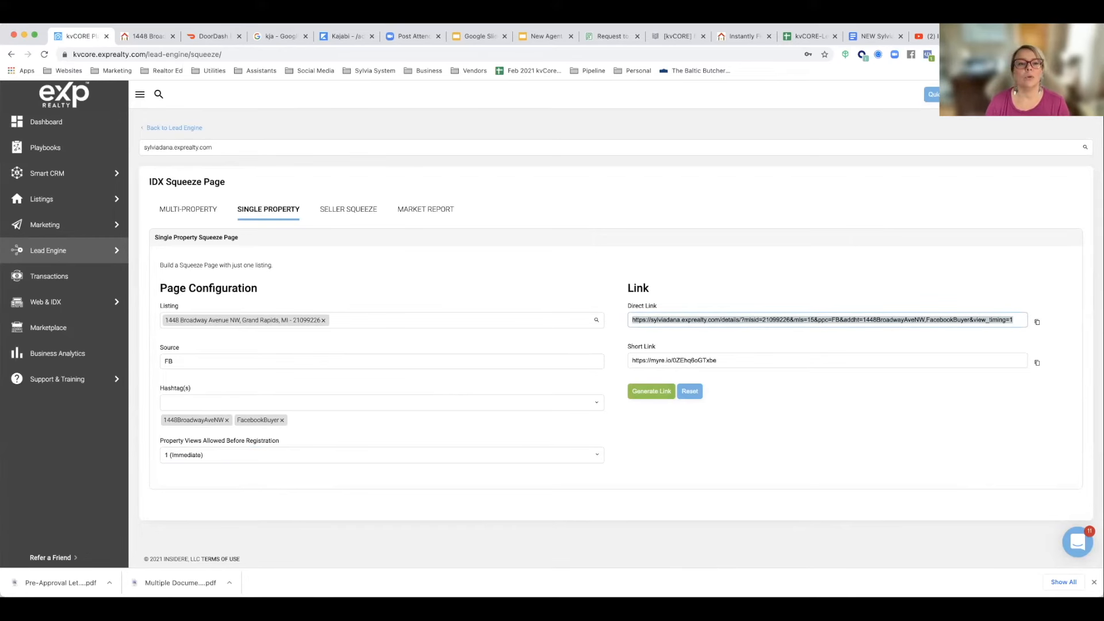
Step: Log in to Facebook in a new browser tab by entering the account password
key(super+t)
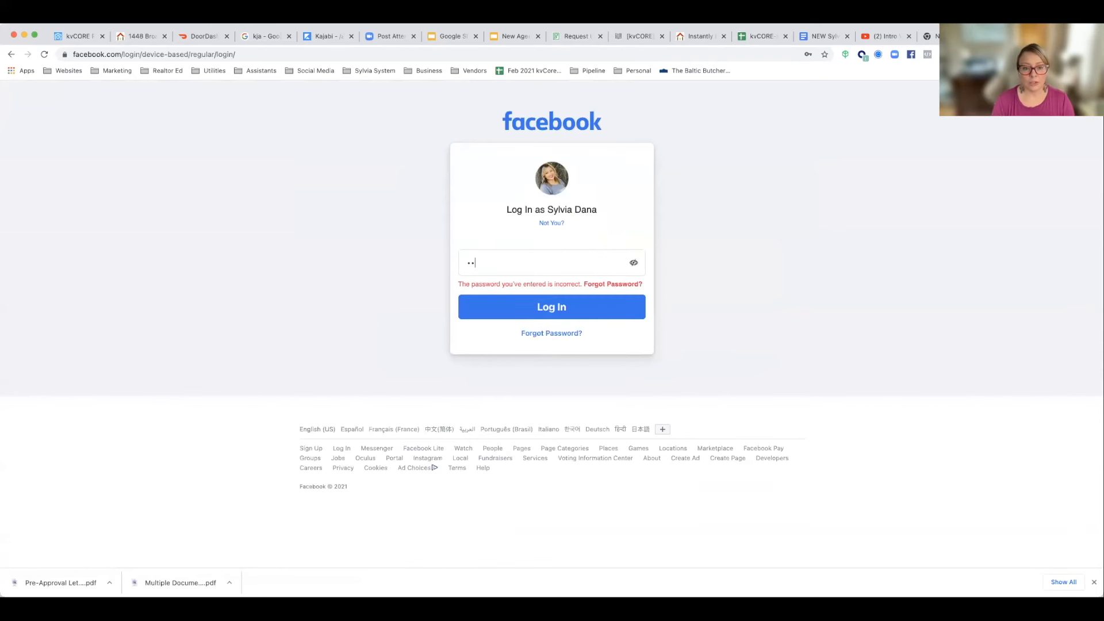
key(BackSpace)
key(BackSpace)
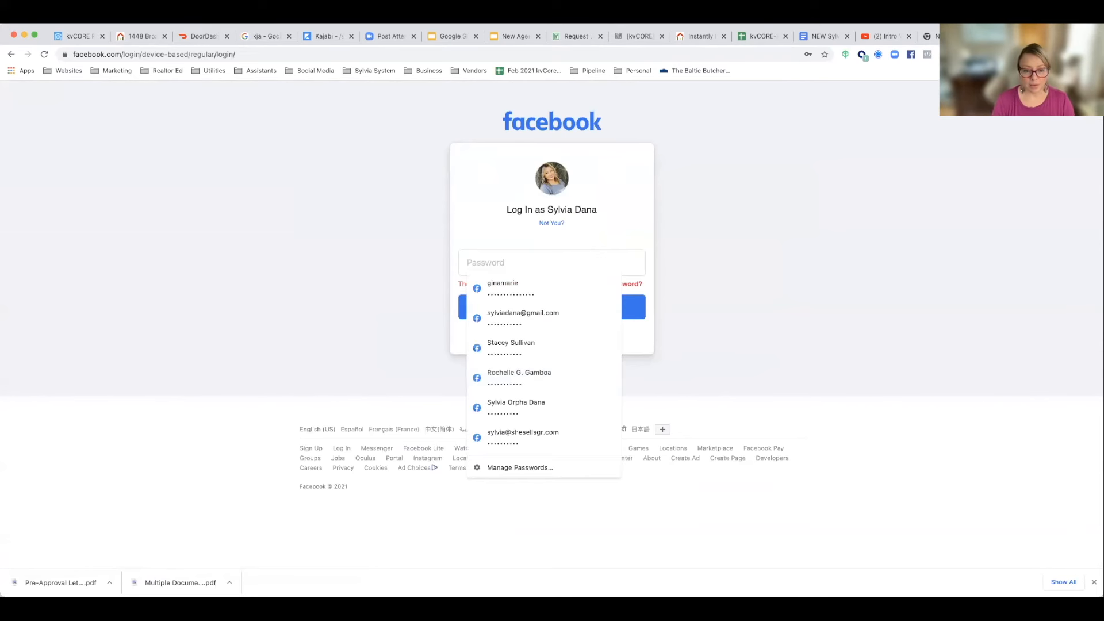
text(•••••••••)
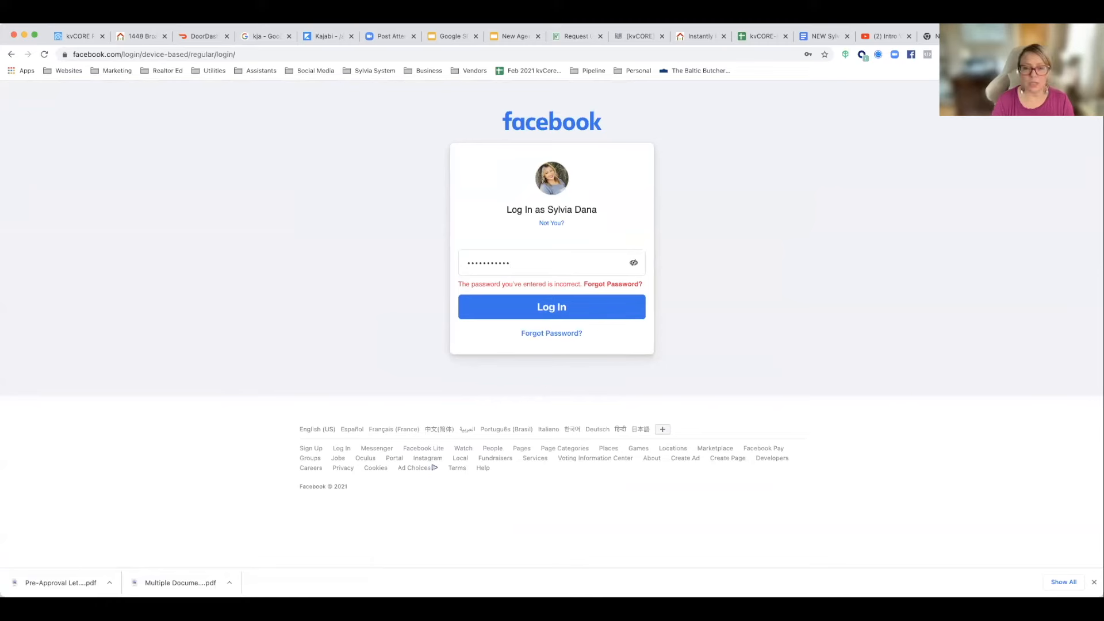
text(•)
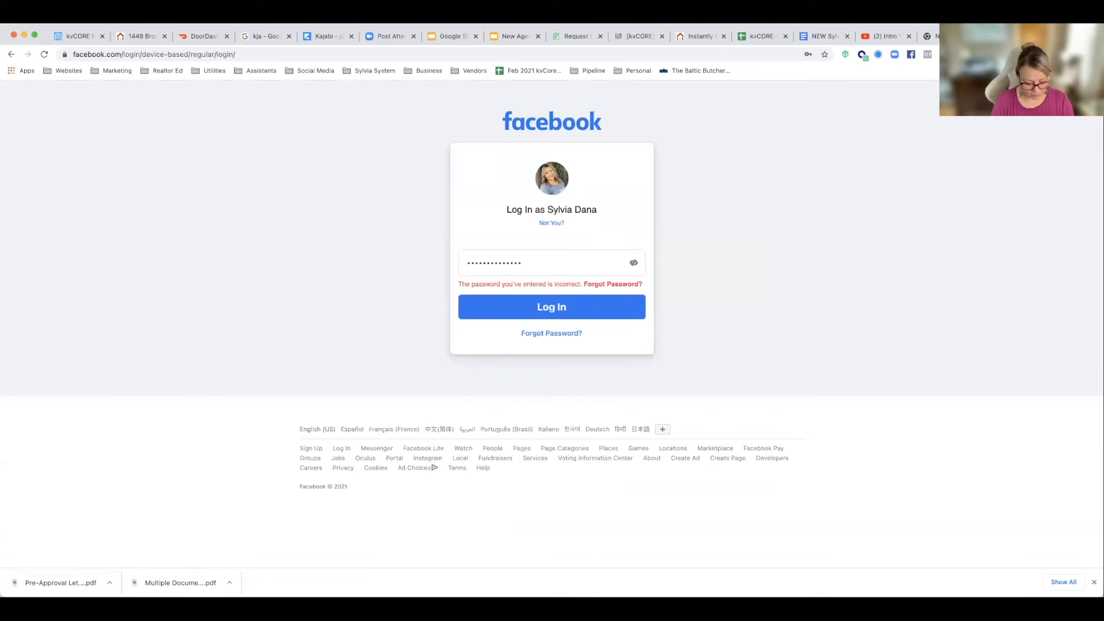
click(525, 259)
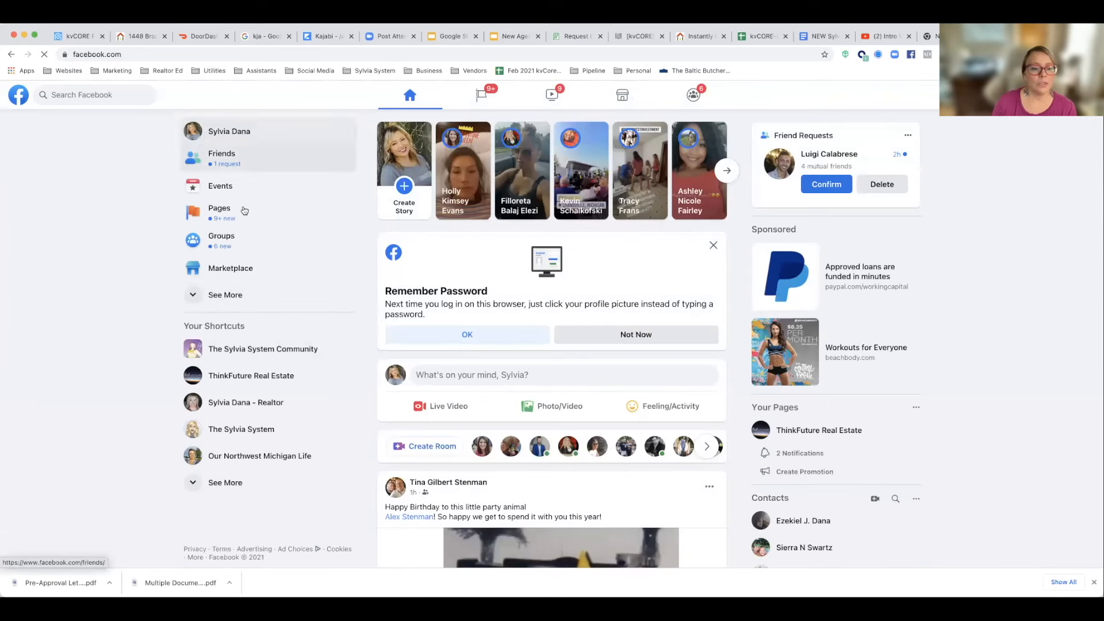
Step: Open the Publishing Tools of the Realtor business page and start a new post
click(227, 404)
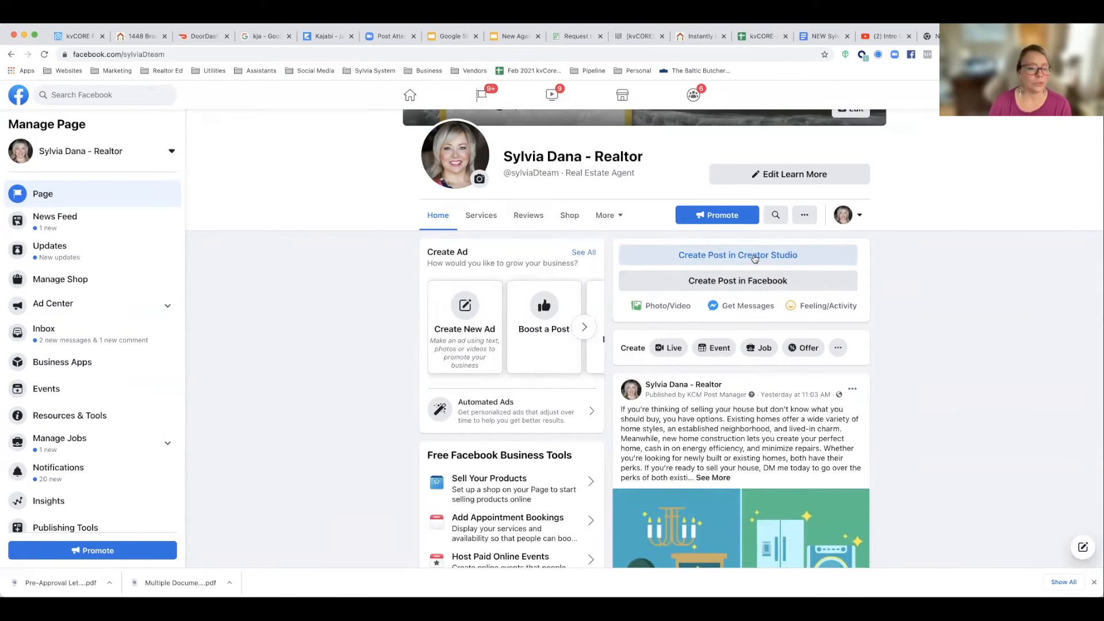
scroll(157, 353, down, 5)
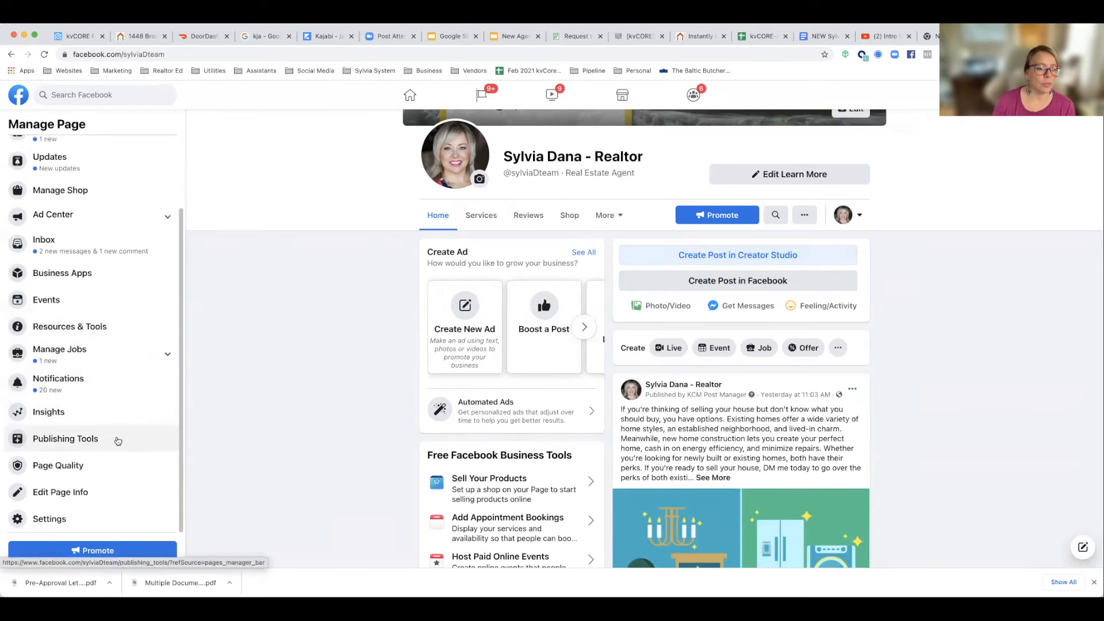
click(117, 440)
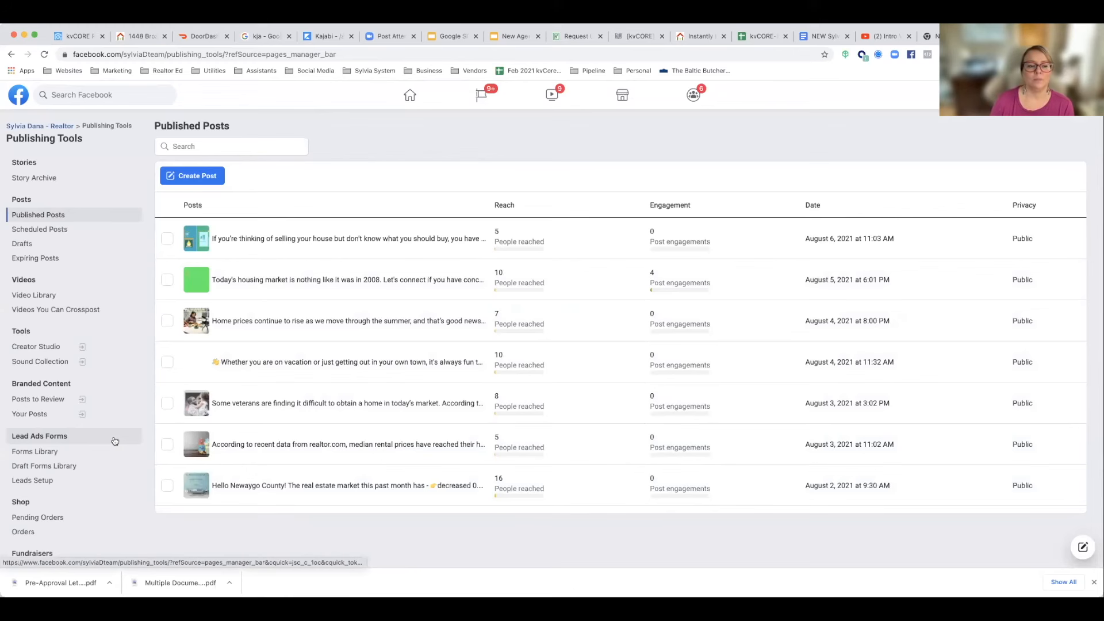
click(193, 177)
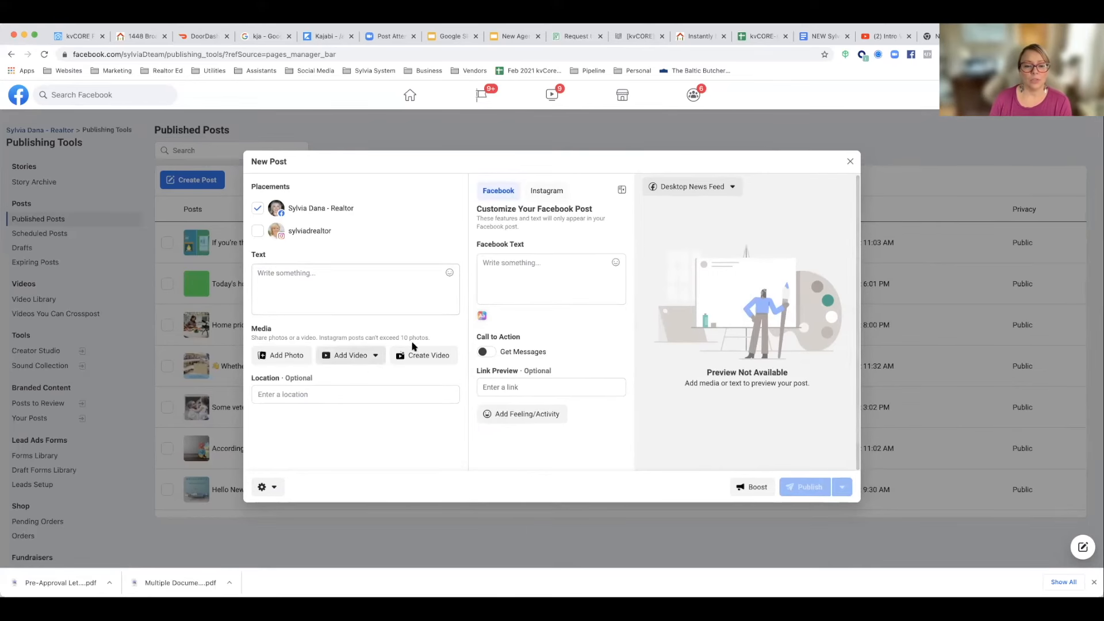
Step: Paste the copied squeeze page link as the Facebook post's link preview
click(509, 387)
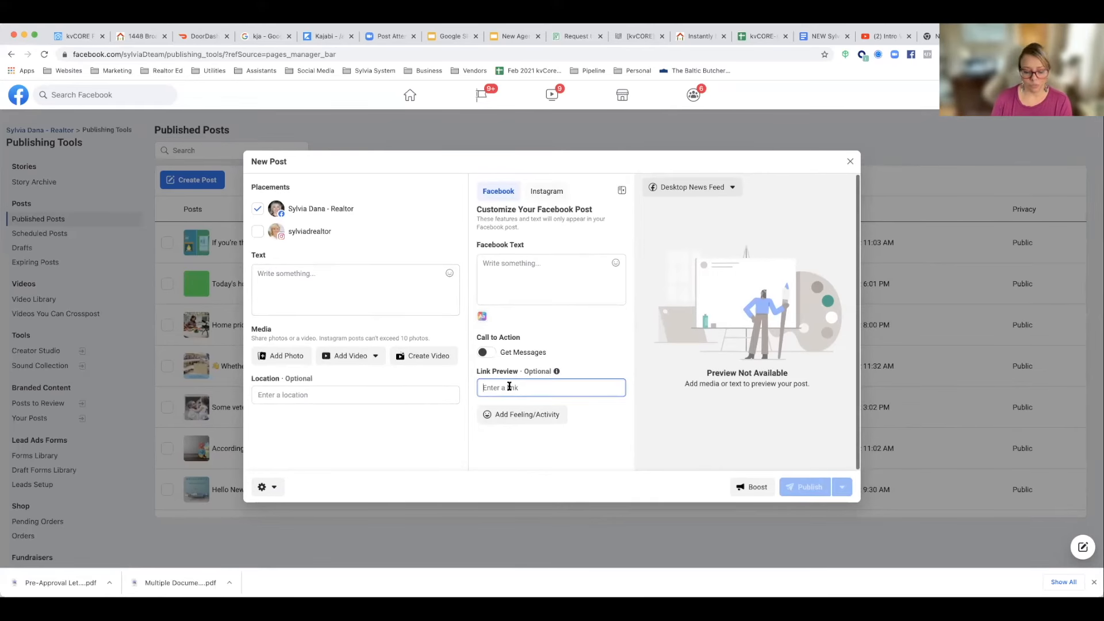
key(super+v)
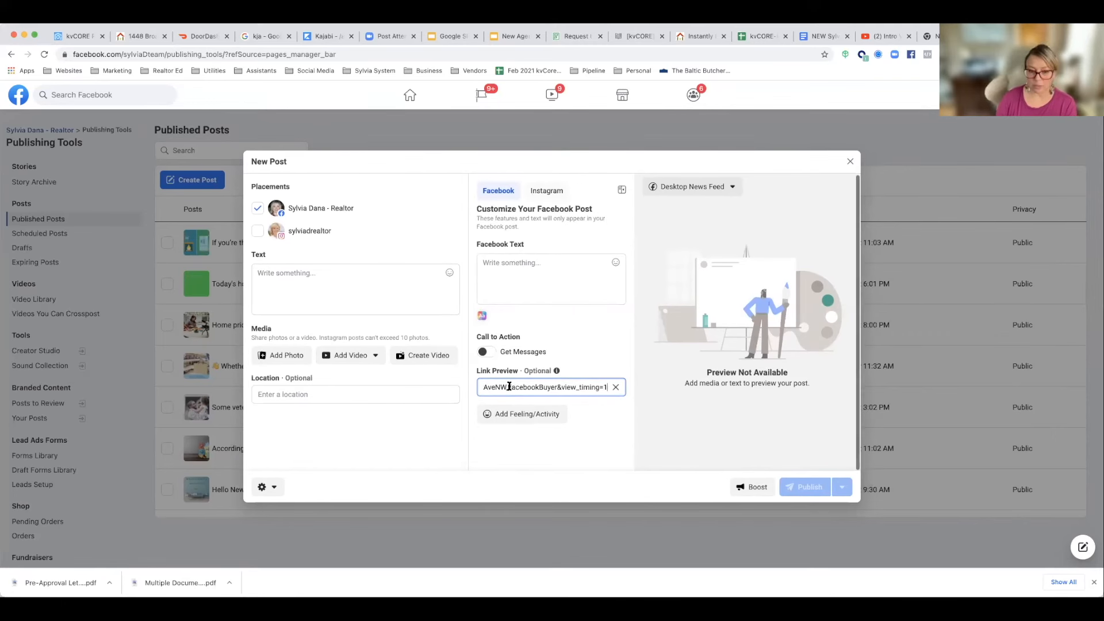
click(560, 343)
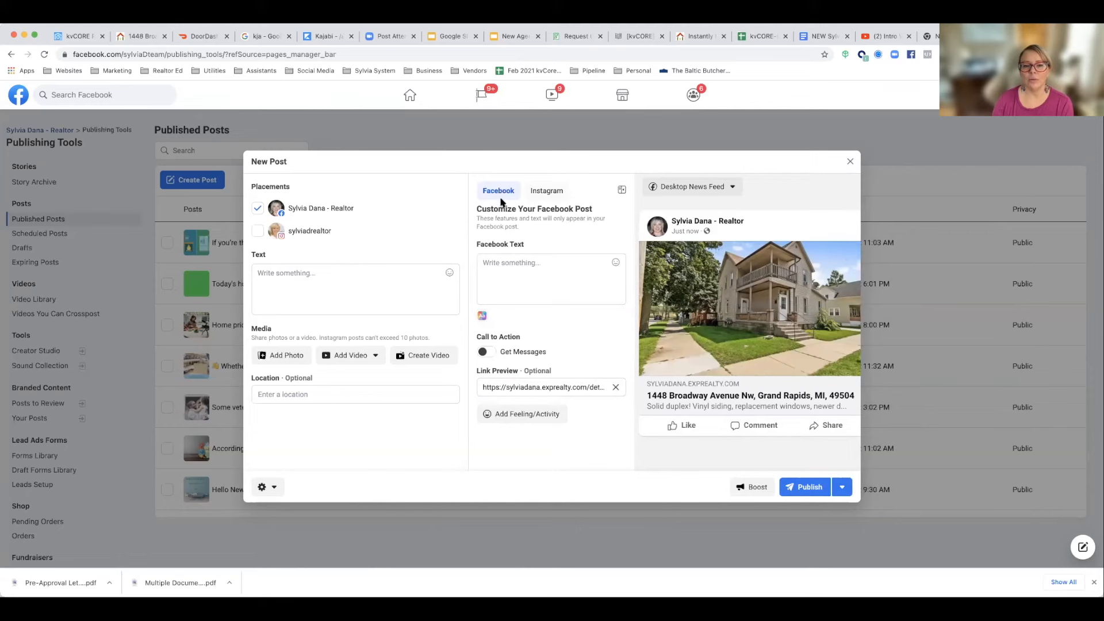
Step: Write "New Duplex Listing in Northwest Grand Rapids!" as the headline of the post's Facebook text
click(531, 269)
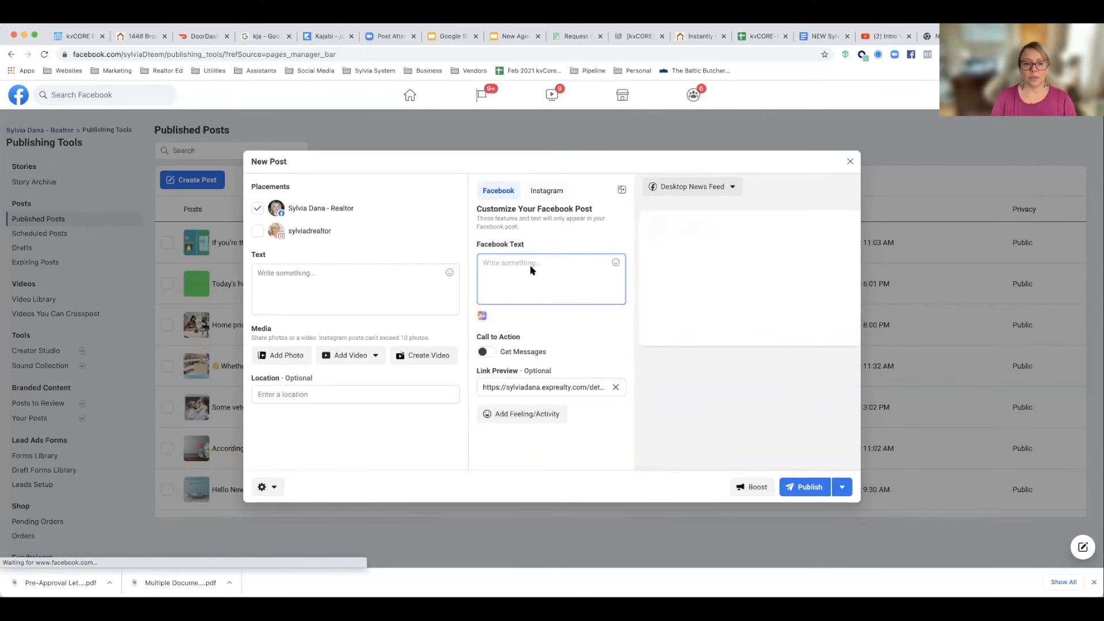
text(New List)
key(BackSpace)
key(BackSpace)
key(BackSpace)
key(BackSpace)
text(Duplex Llis)
text(in)
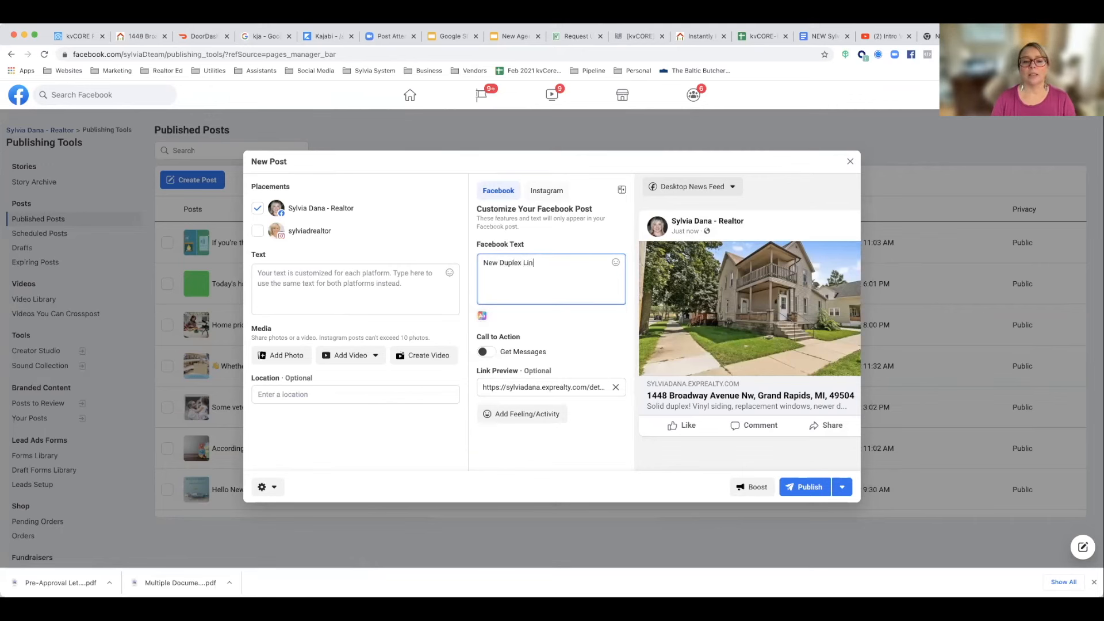
key(BackSpace)
text(sting in)
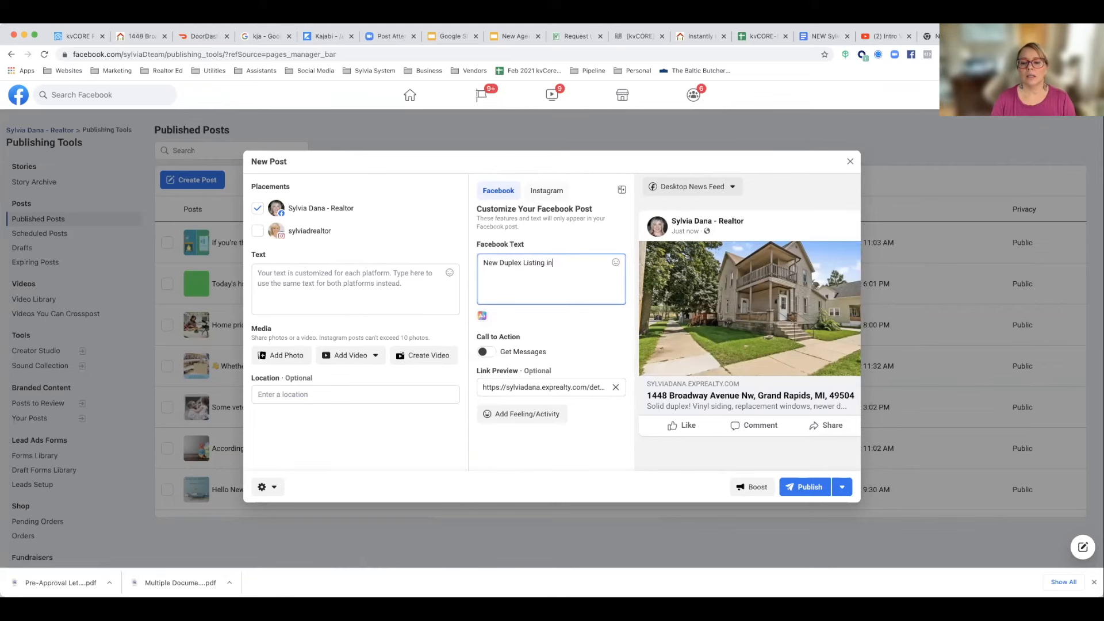
text( Northwest Grand Rapids!)
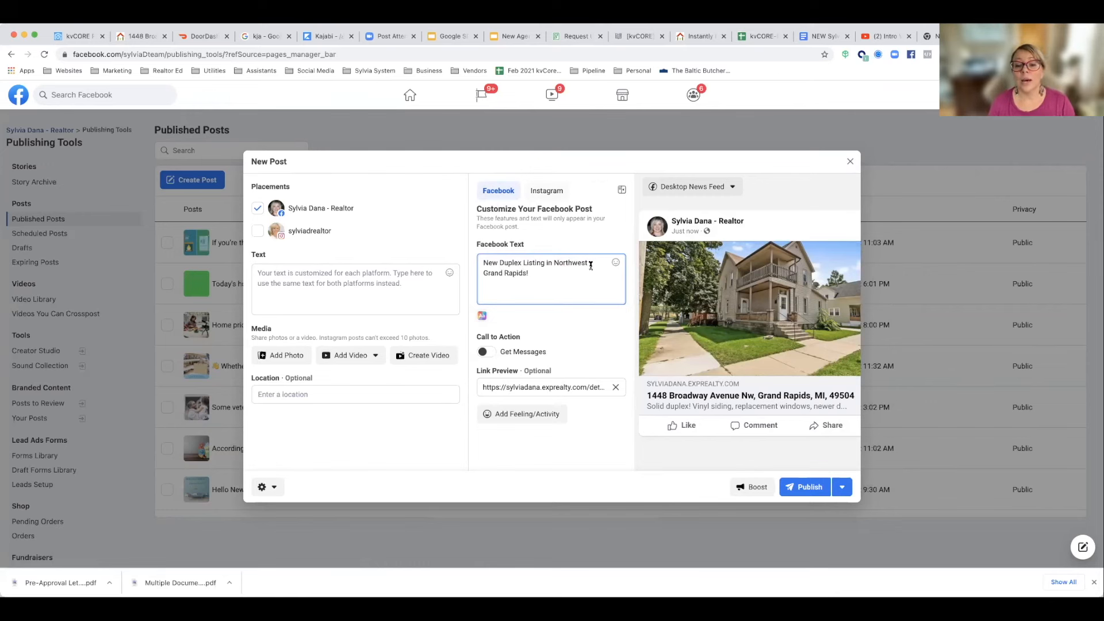
Step: Add a smiley emoji and a house emoji after the headline in the Facebook text
click(615, 264)
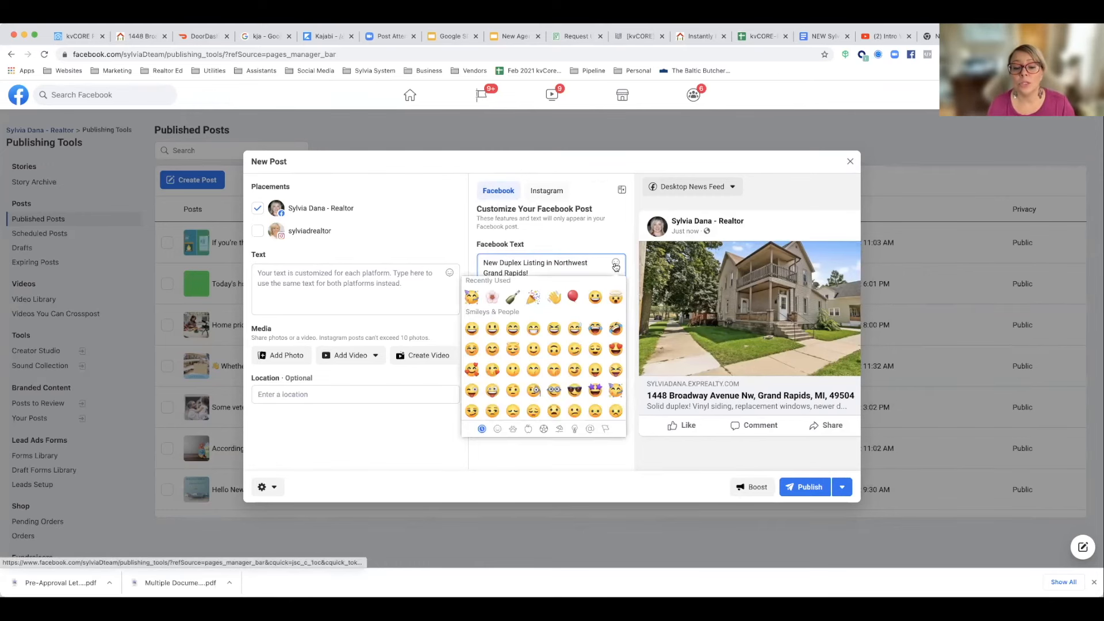
click(597, 297)
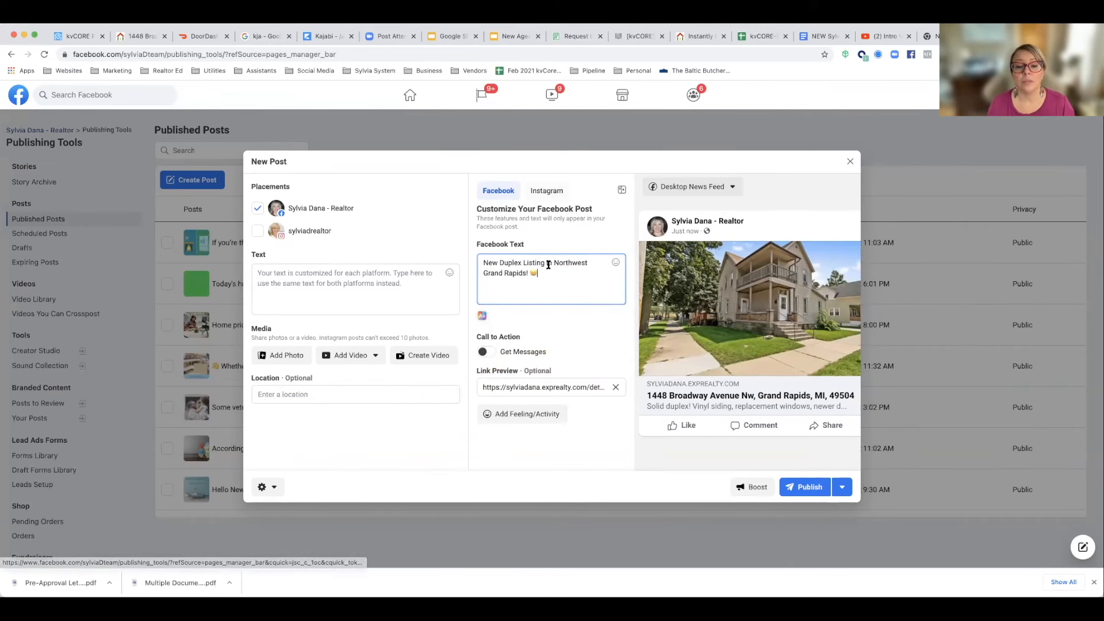
click(523, 262)
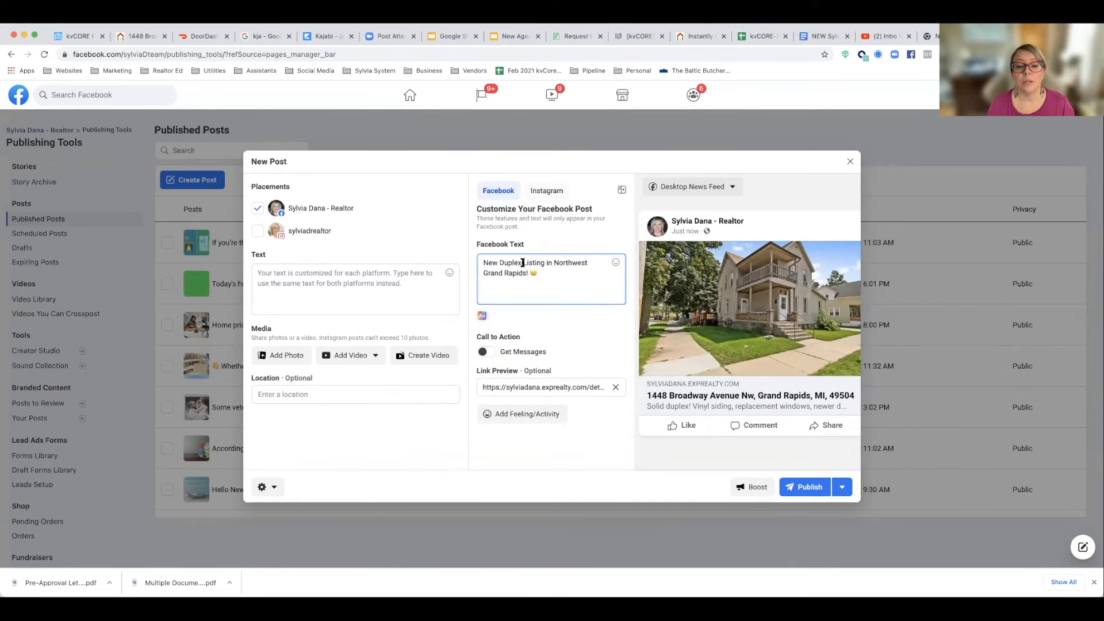
click(615, 263)
scroll(596, 345, down, 10)
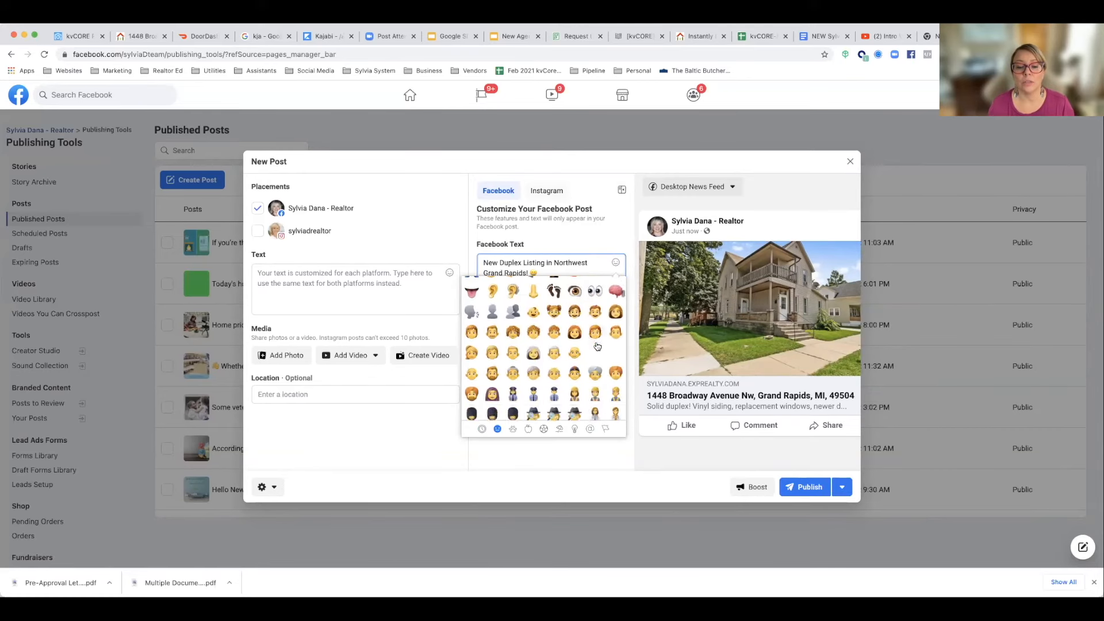
scroll(597, 345, down, 10)
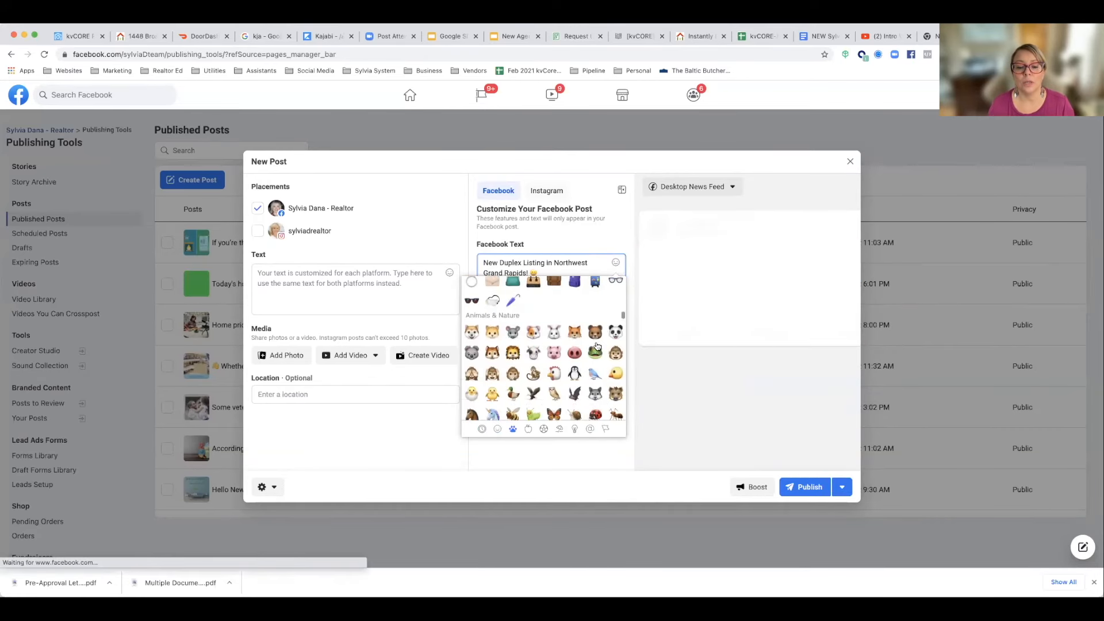
scroll(596, 345, down, 10)
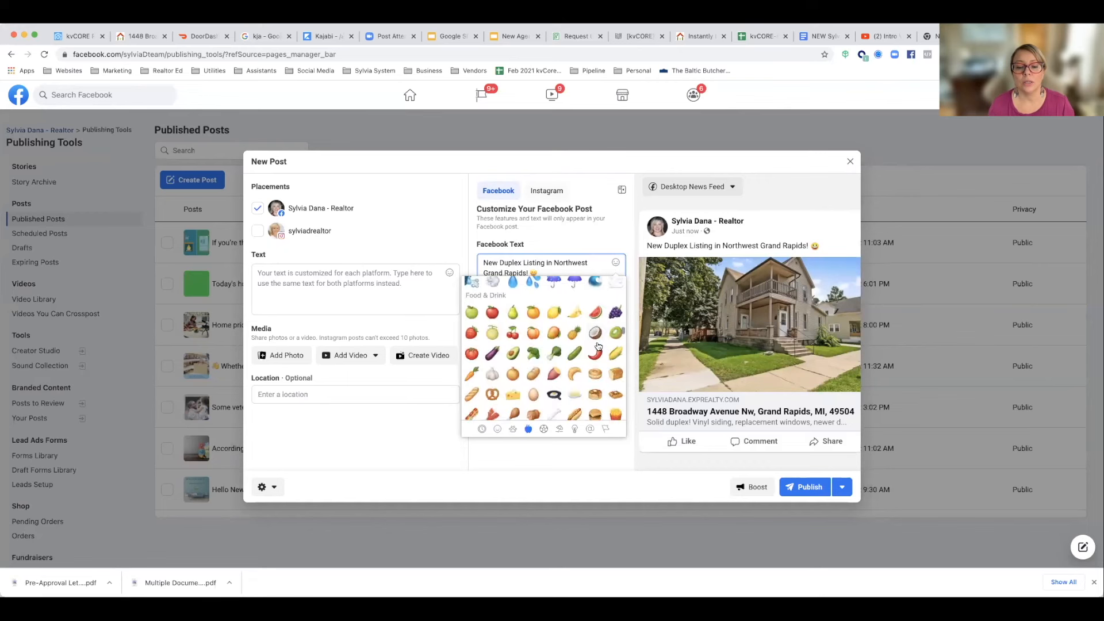
scroll(598, 345, down, 10)
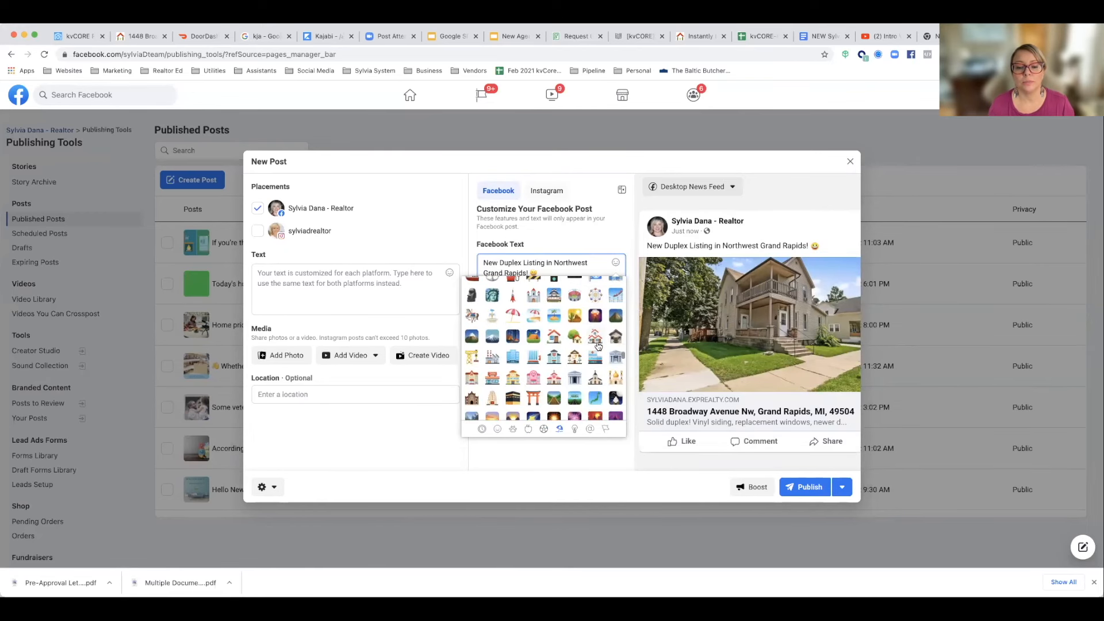
click(554, 339)
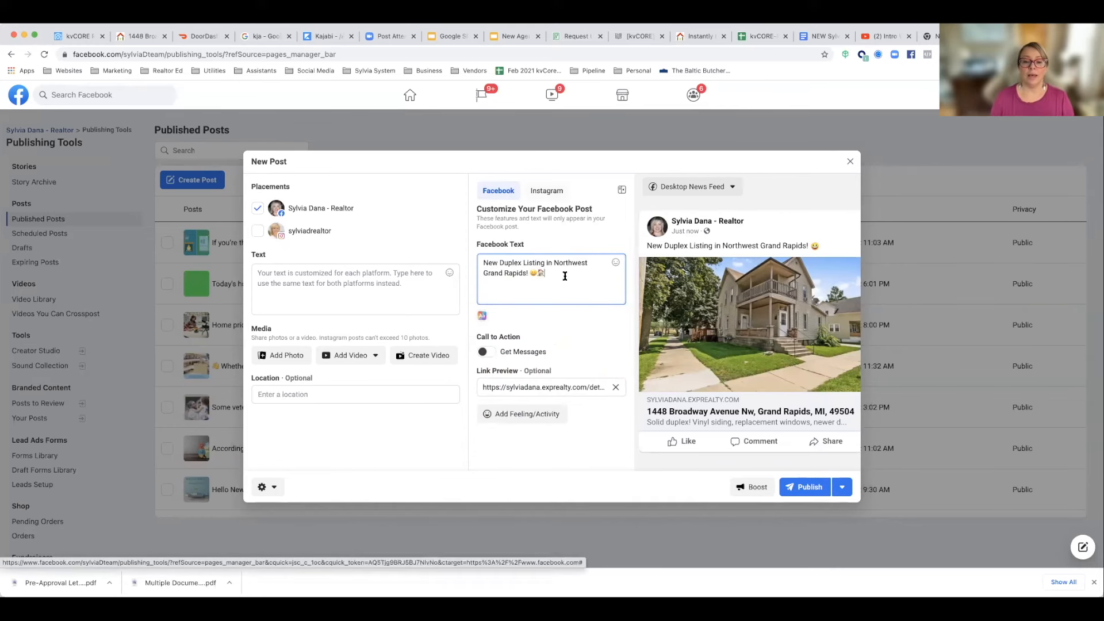
Step: Below the headline, add a line with a green check mark emoji and the text "Listed for $199K"
click(615, 262)
scroll(586, 332, down, 15)
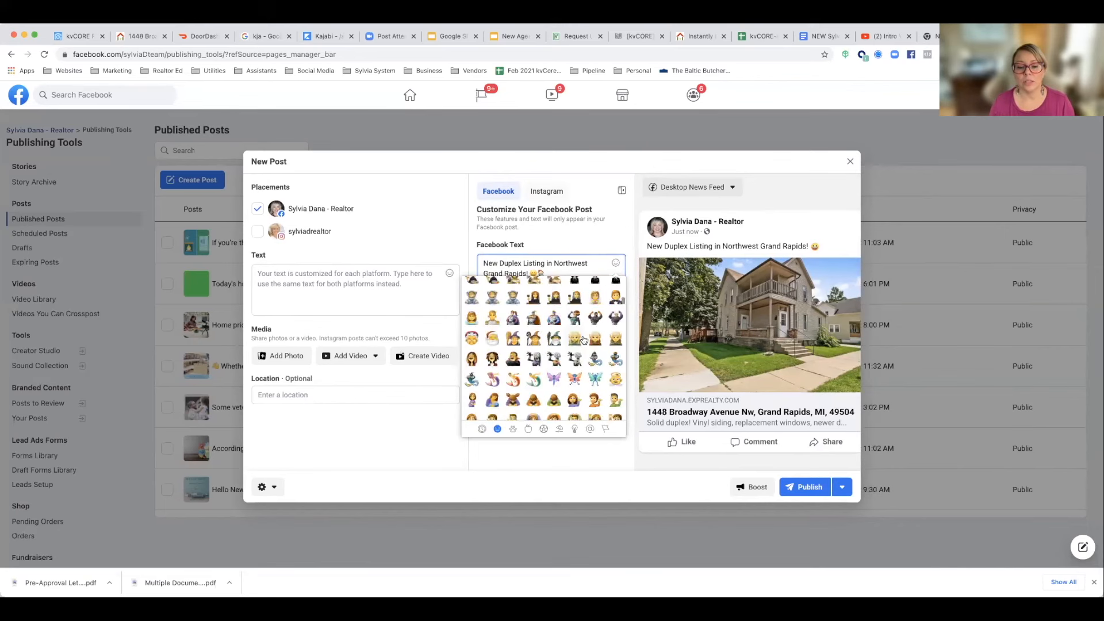
scroll(583, 341, down, 15)
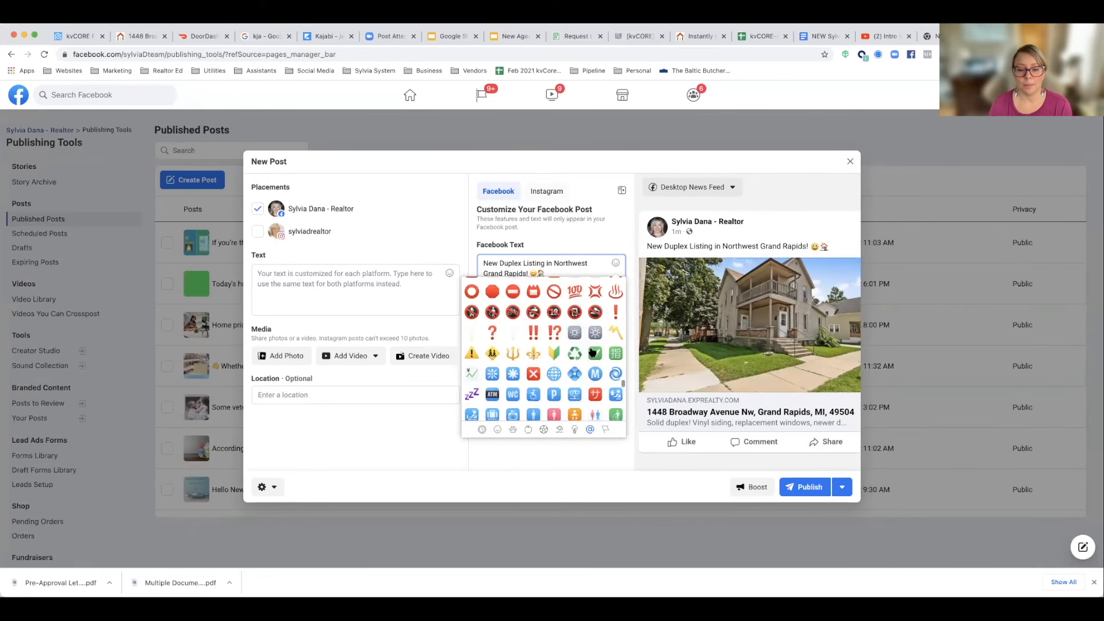
click(586, 344)
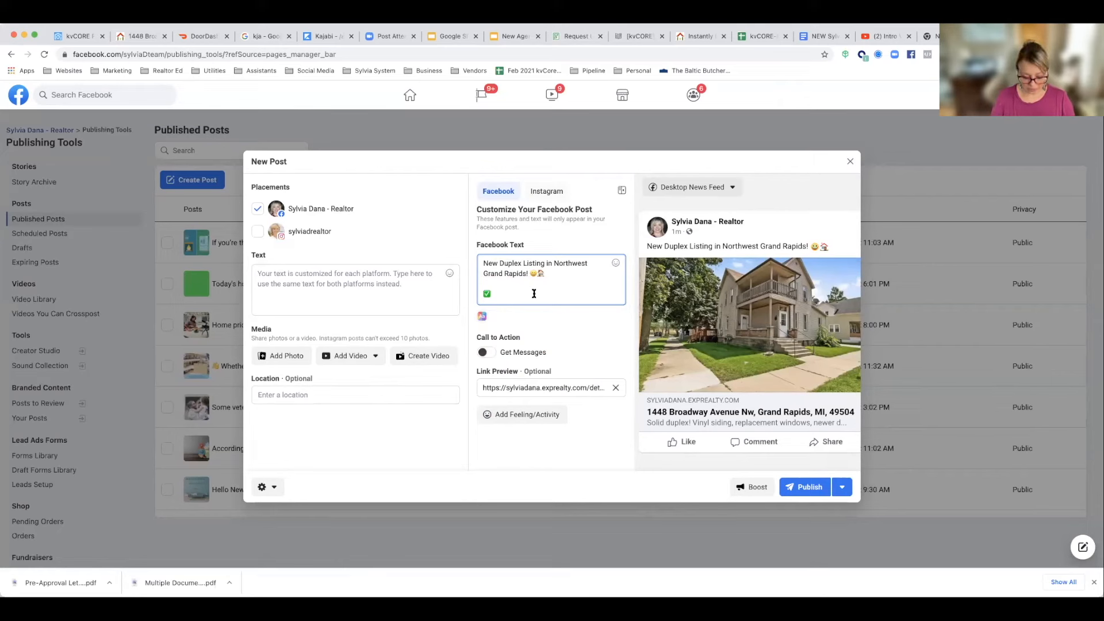
text(Listed for)
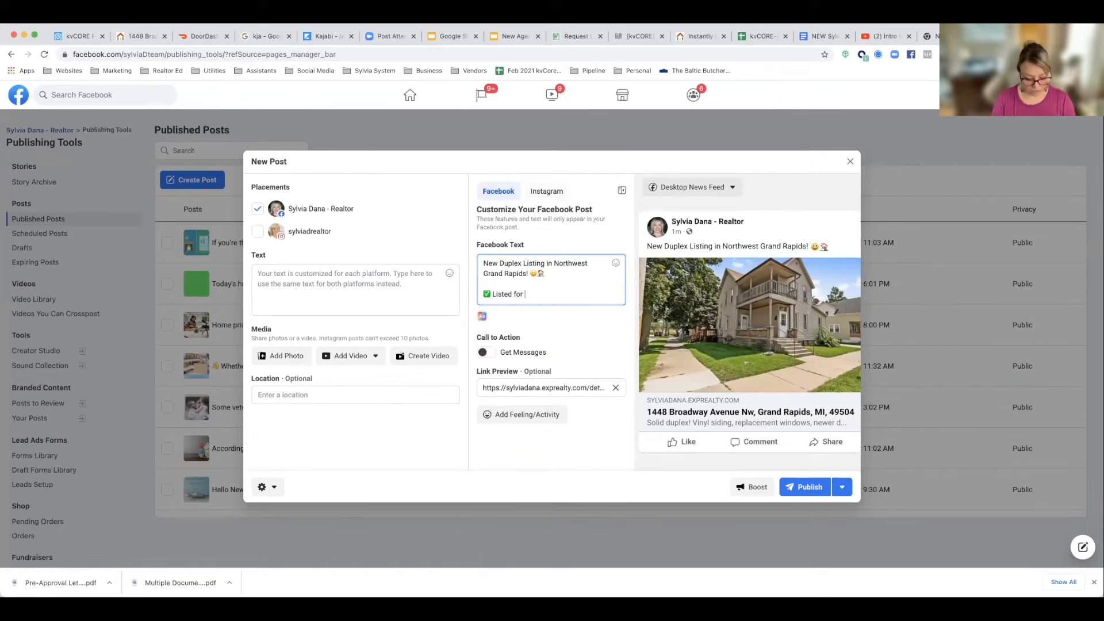
text( $199K)
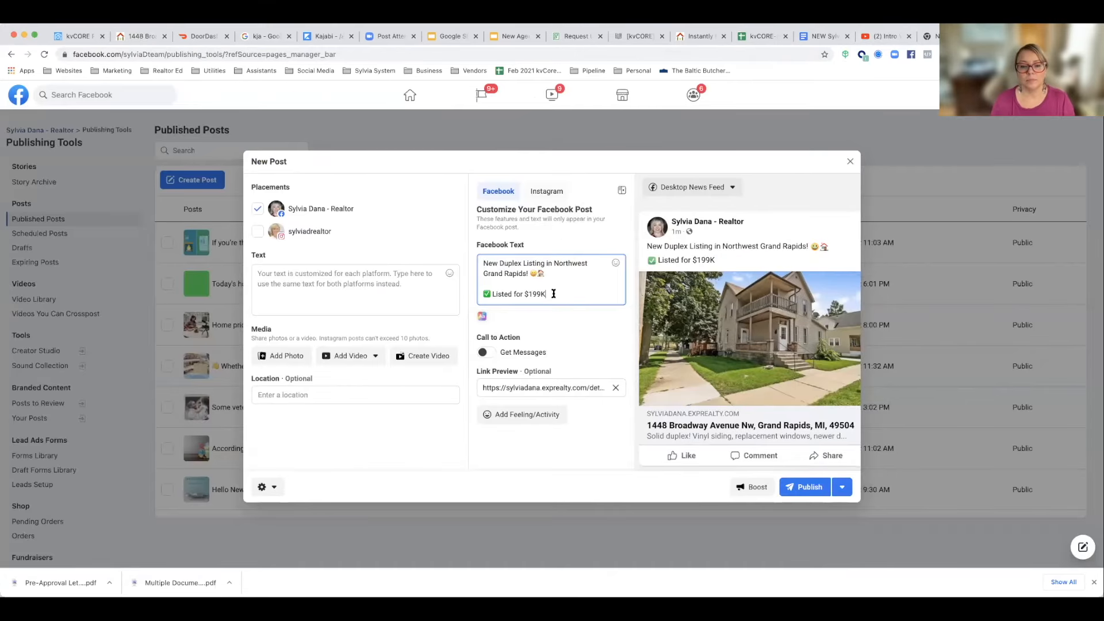
Step: Add a second check mark line to the Facebook text reading "2 units - total income $1800/month"
key(Return)
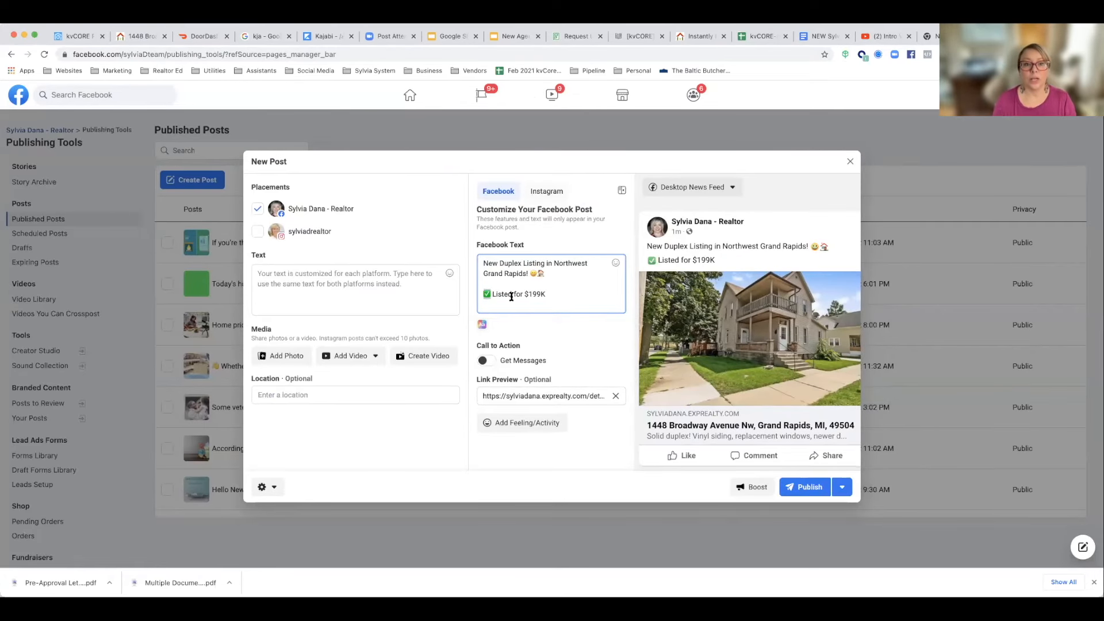
key(Return)
text(✅)
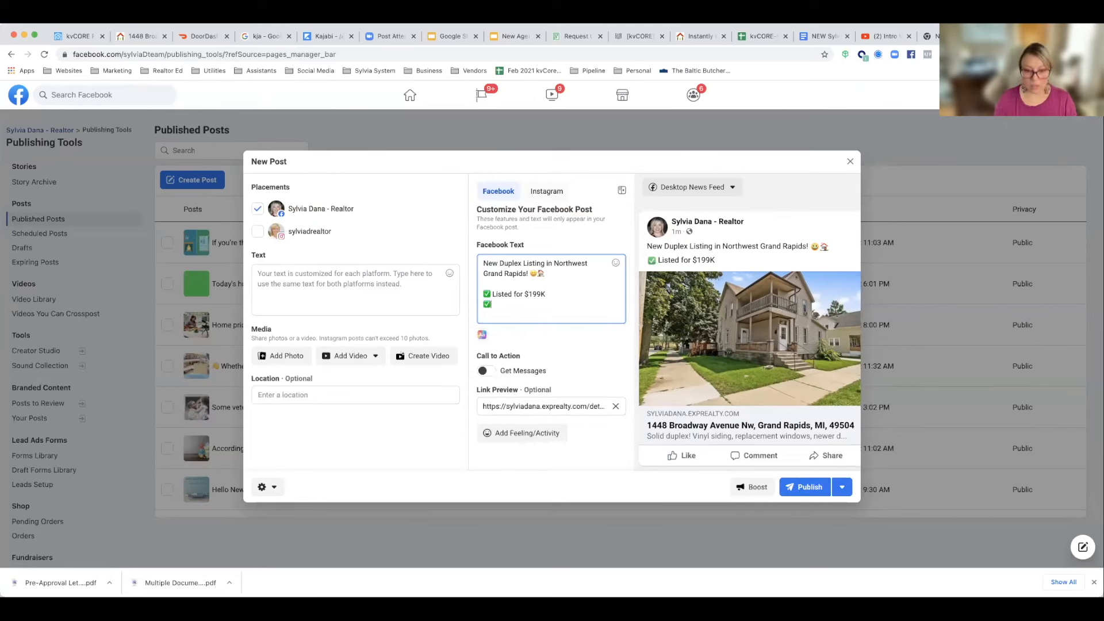
text(2)
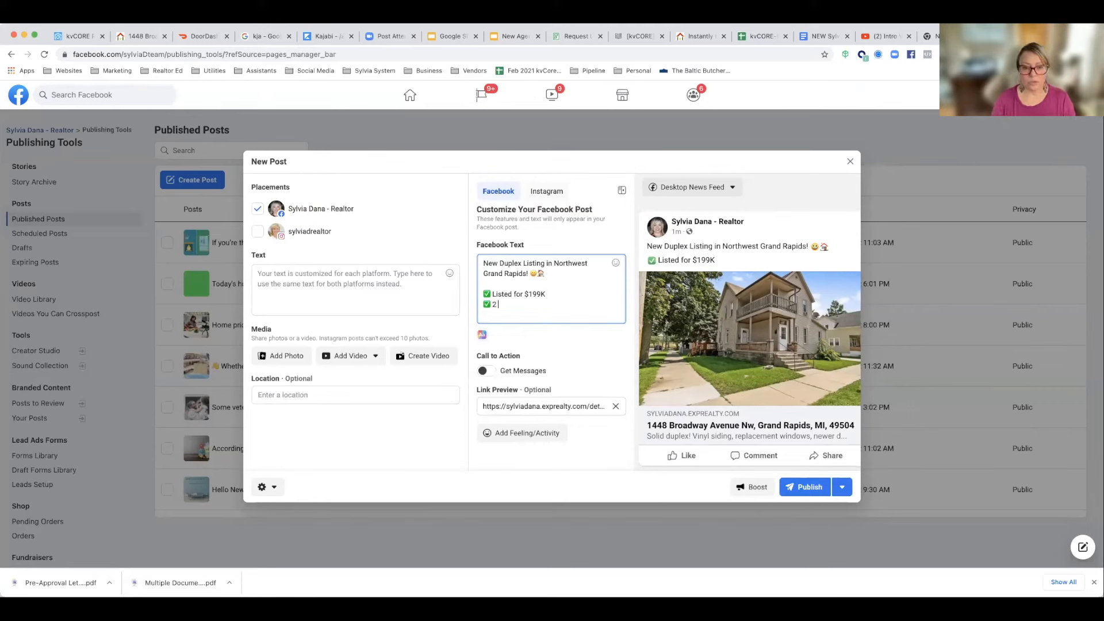
text( unite)
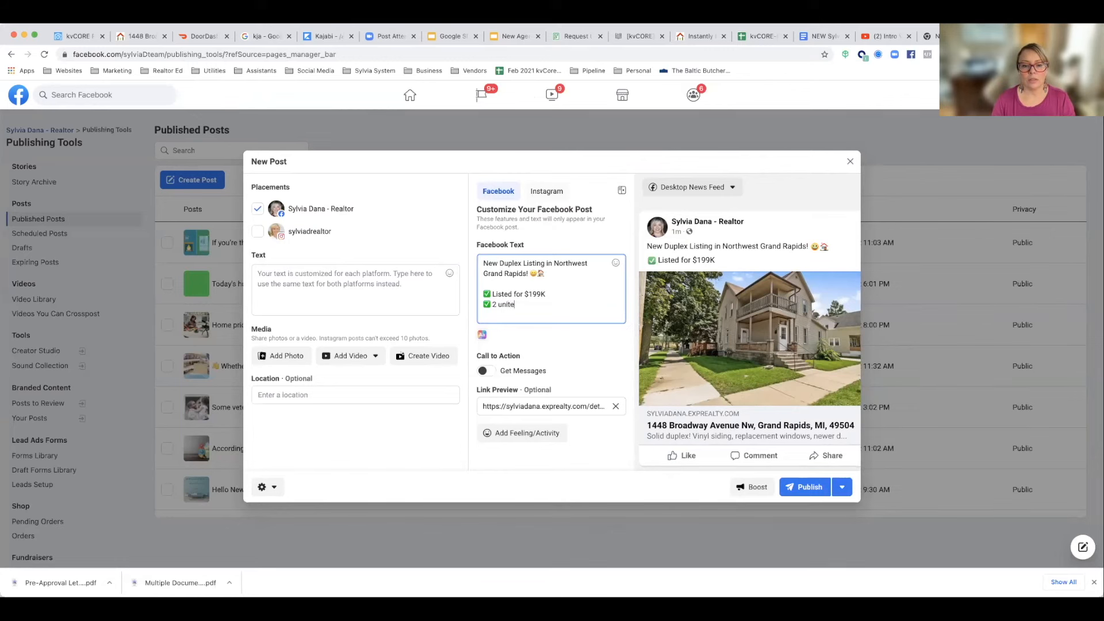
key(BackSpace)
text(s)
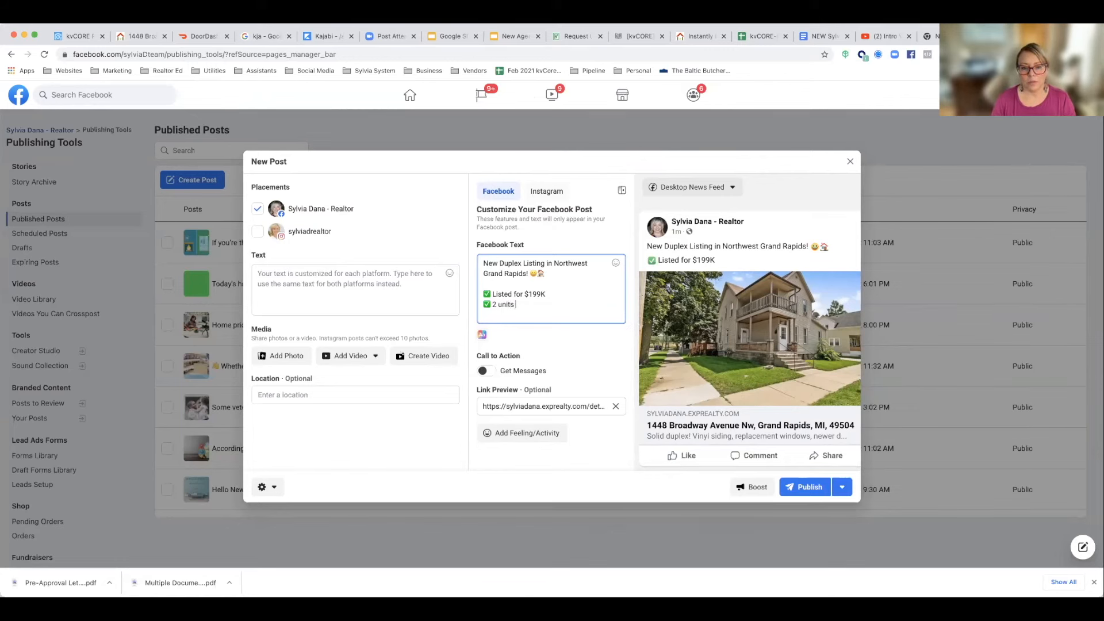
text( - total)
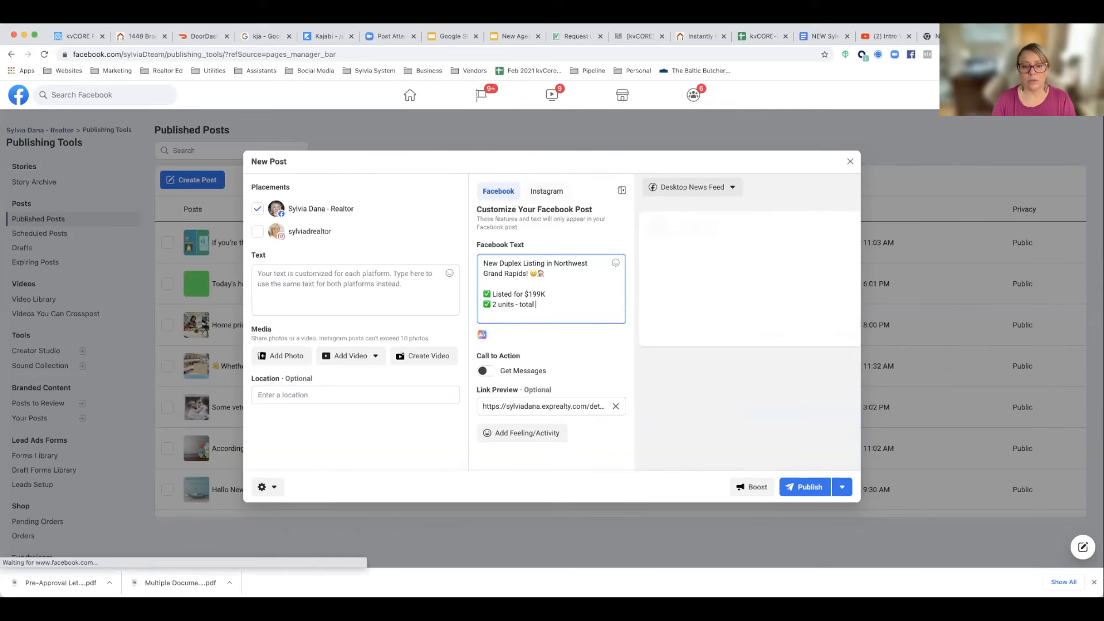
text( income $1800)
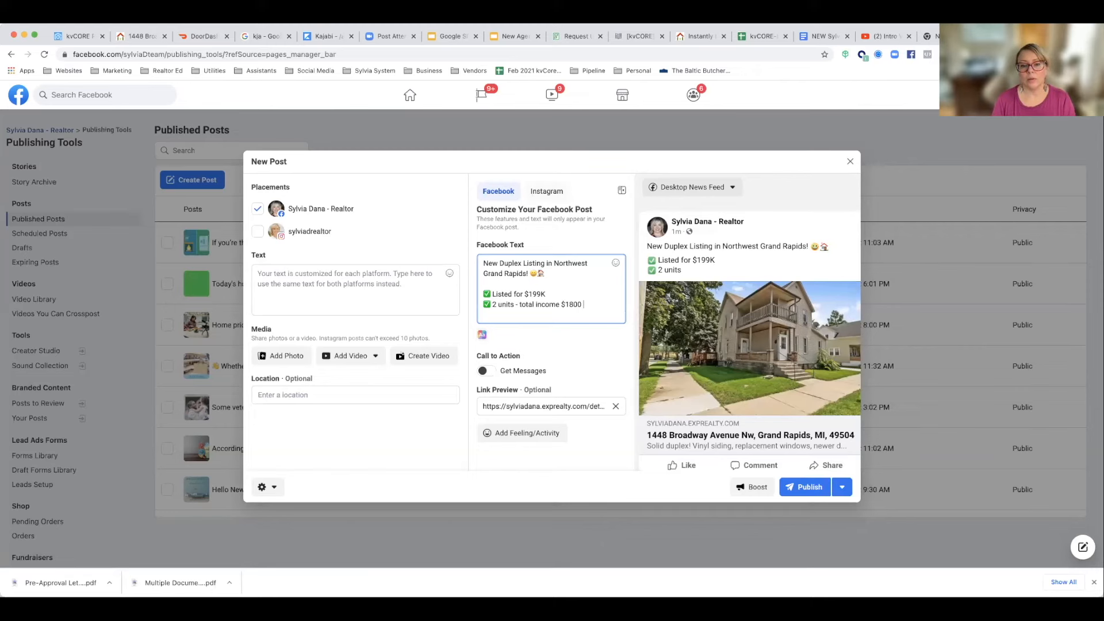
text(/month)
Step: Add a third check mark line to the Facebook text reading "Plenty of parking"
key(Return)
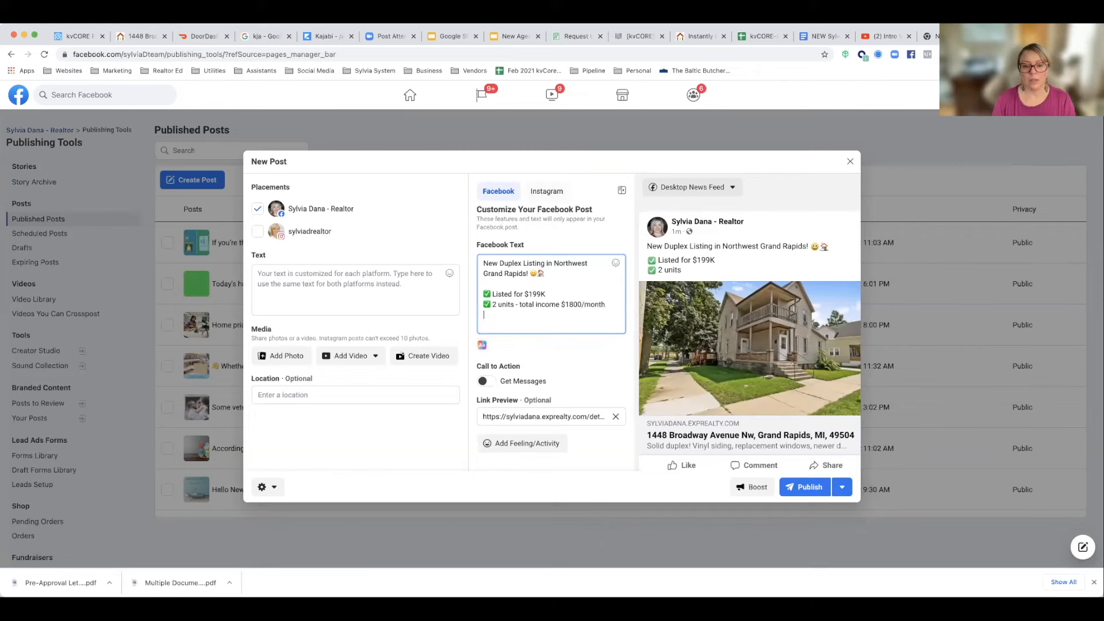
text(✅)
text(Plenty of parking)
Step: Add a fourth check mark line to the Facebook text reading "Close to US 131 and Downtown entertainment"
key(Return)
text(✅)
text(Close to US)
key(BackSpace)
key(BackSpace)
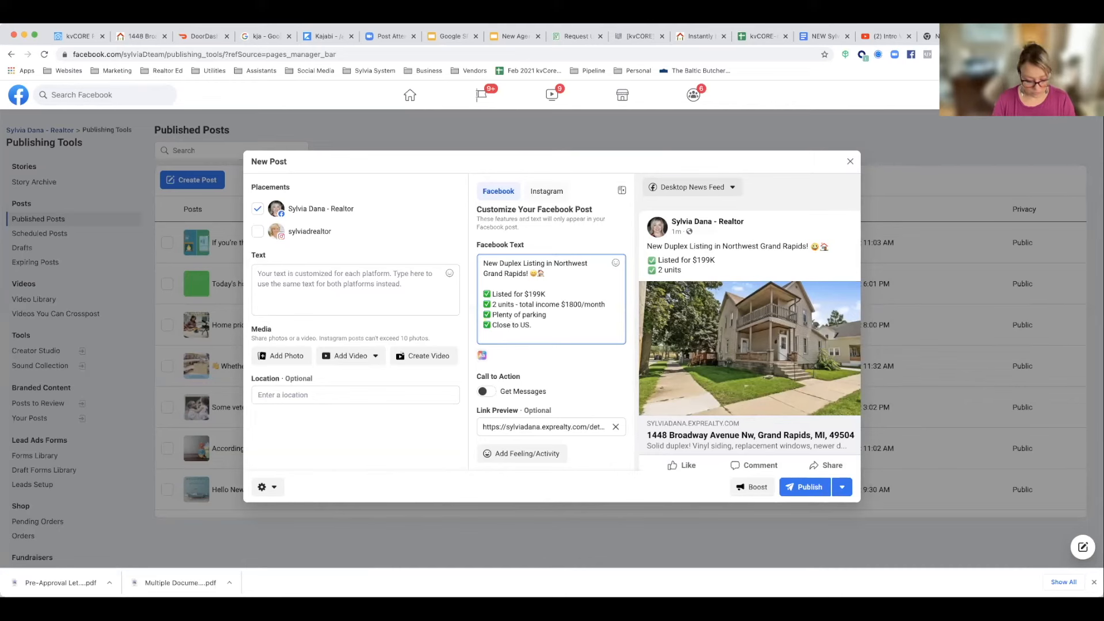
text(131 and )
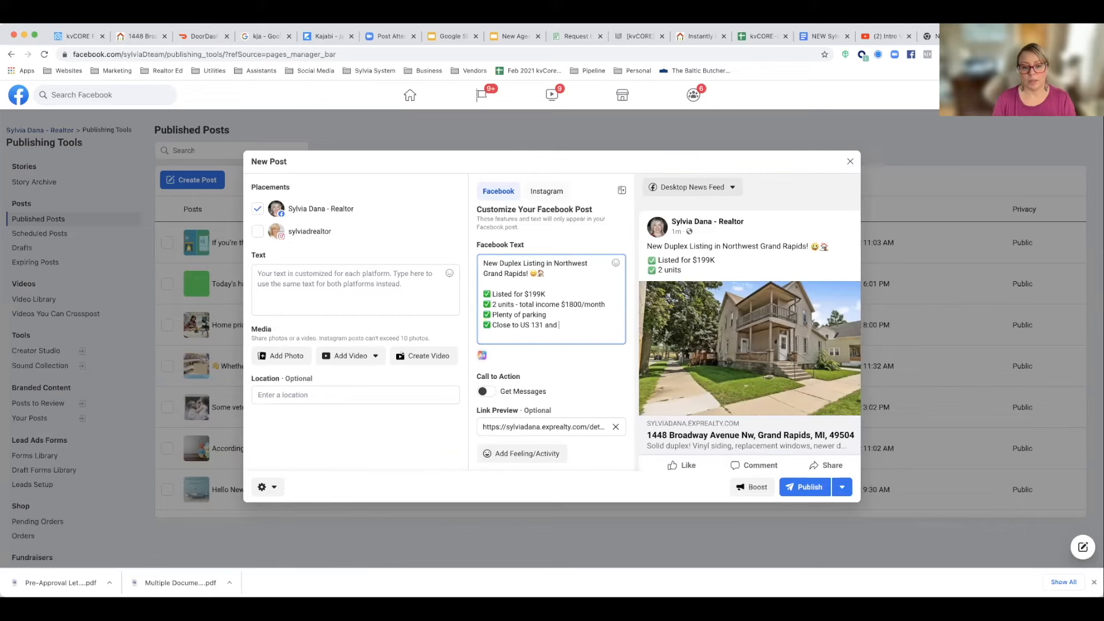
text(Downtoa)
text(n)
key(BackSpace)
key(BackSpace)
text(wn entertain)
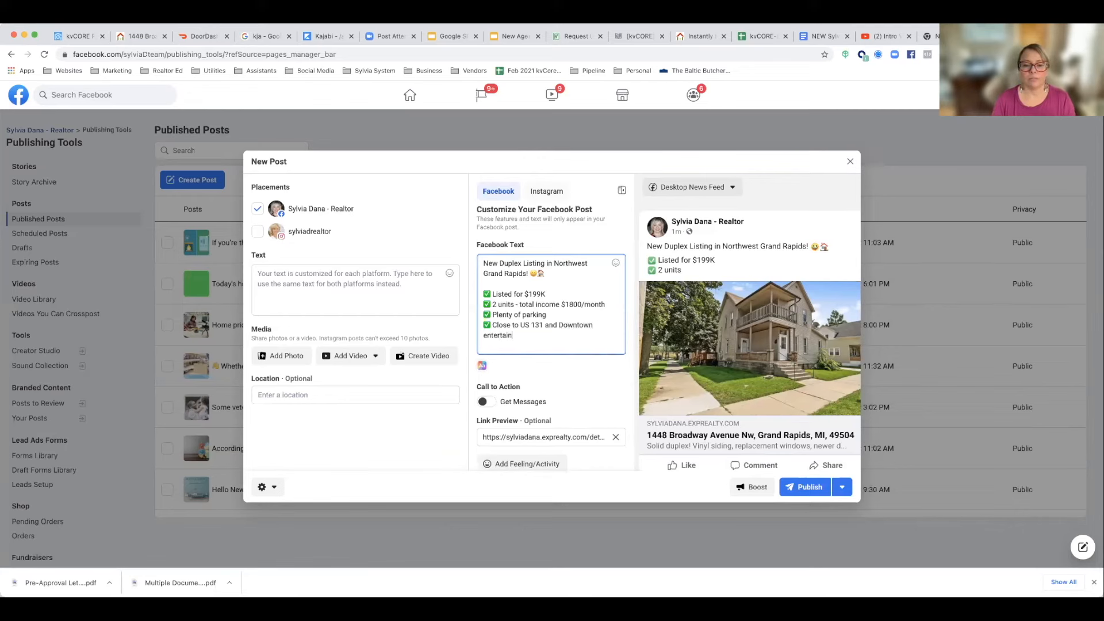
text(ment)
Step: Leave a blank line after the check mark list and write "Contact me for a private showing!"
key(Return)
key(Return)
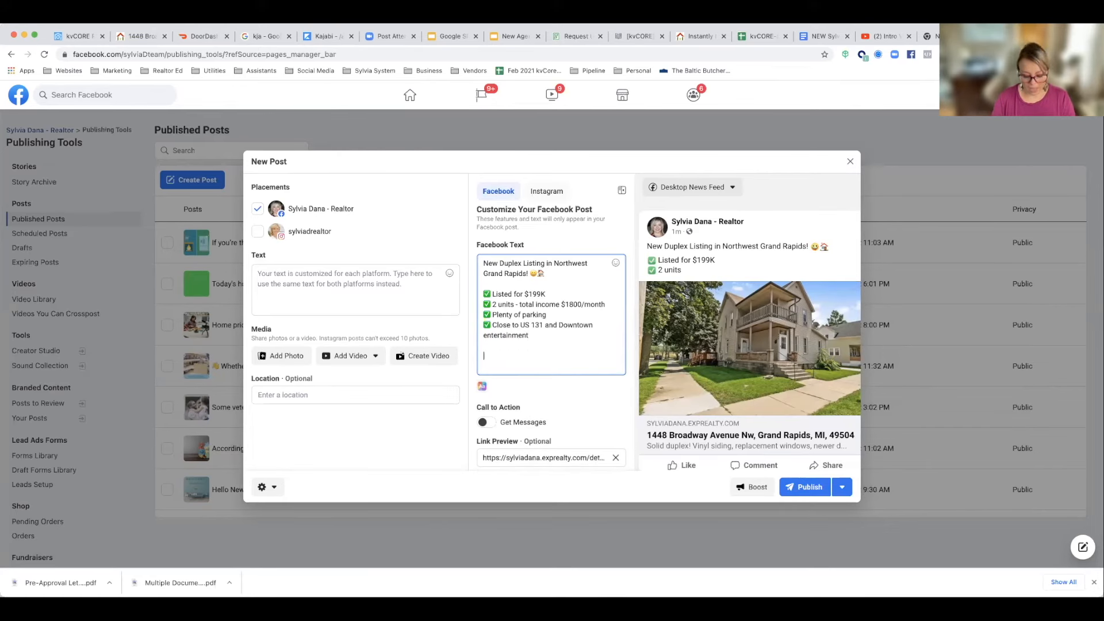
text(Contac)
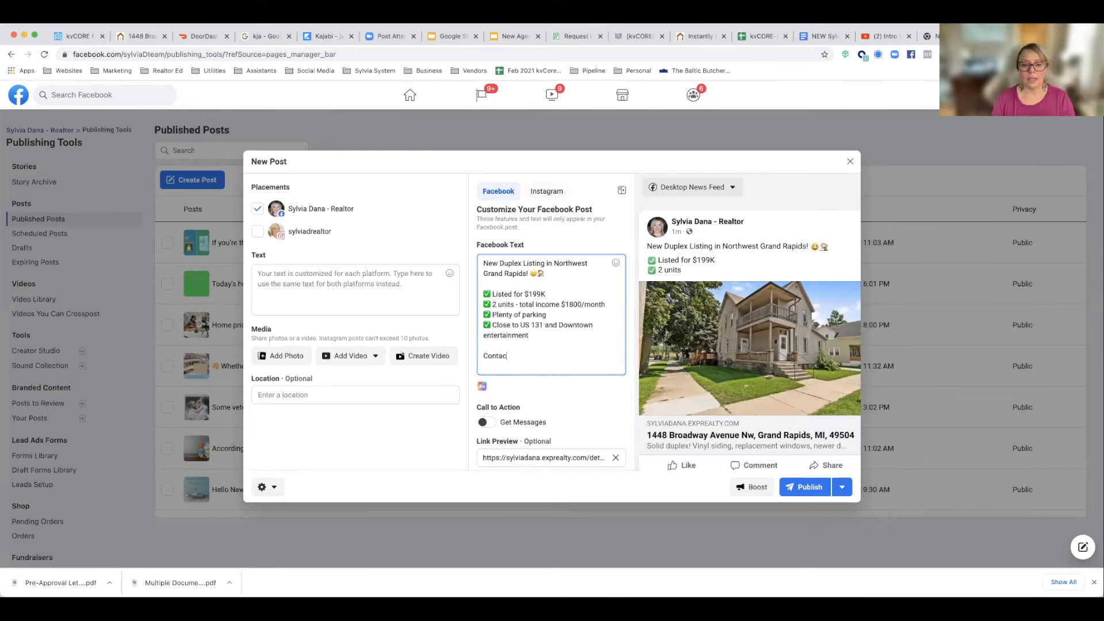
text(t me for a private showing!)
Step: Leave a blank line and begin the listing credit with "(Listing provided by"
key(Return)
key(Return)
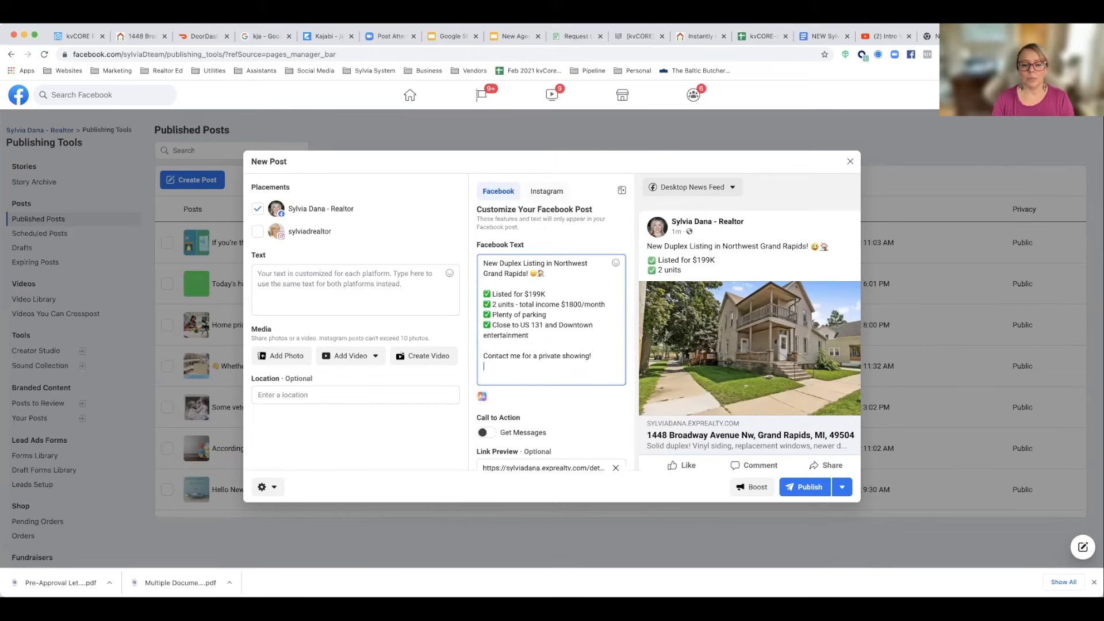
text((Listin)
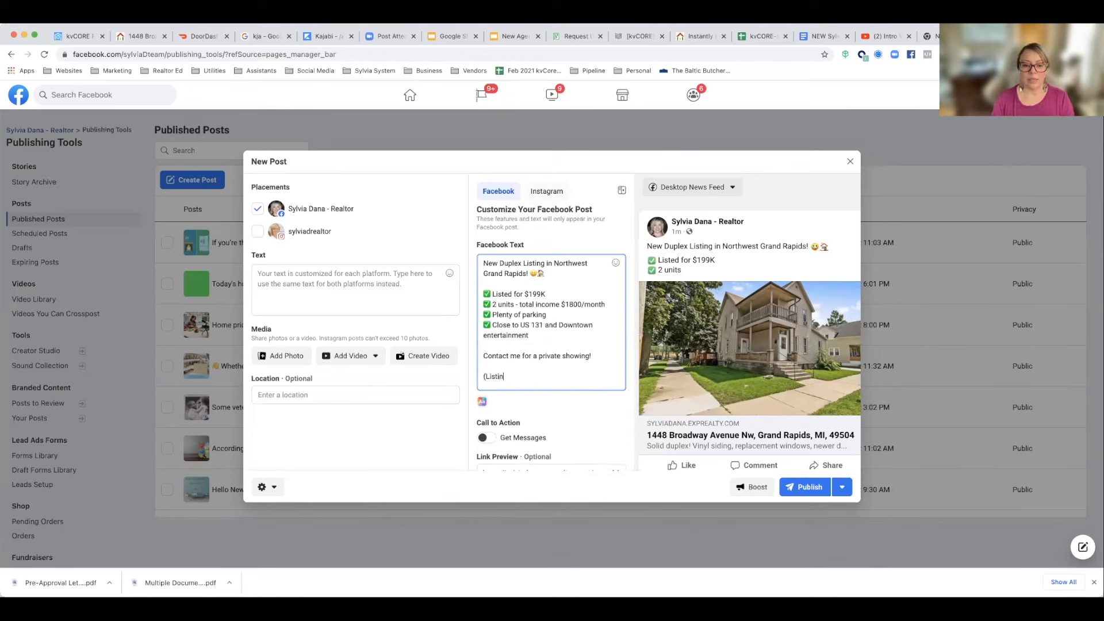
text(g provided by)
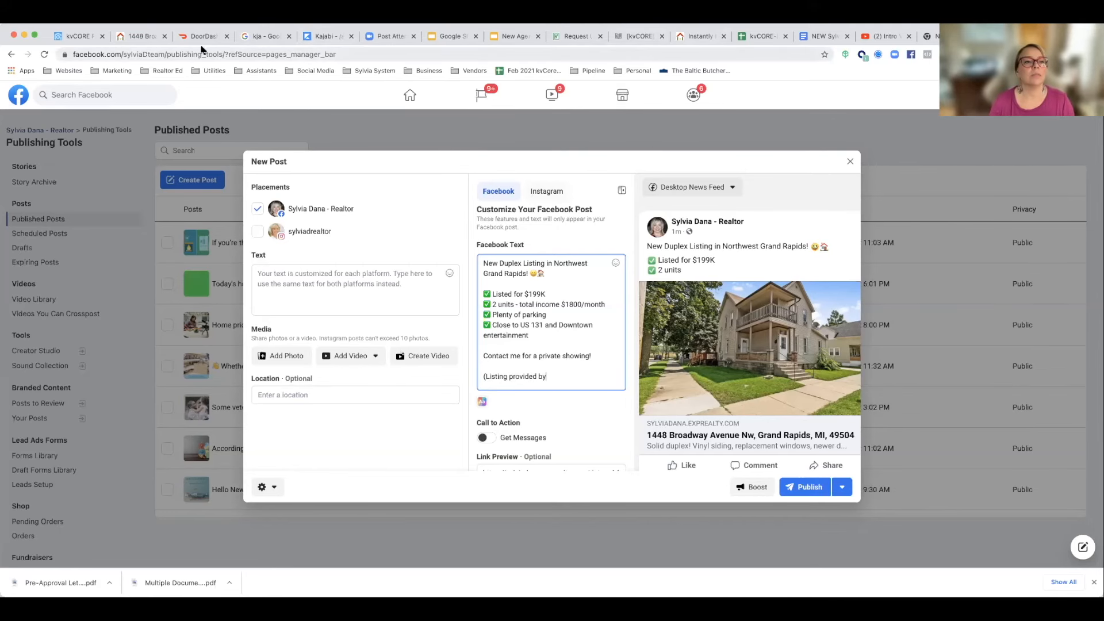
click(143, 37)
scroll(293, 233, down, 6)
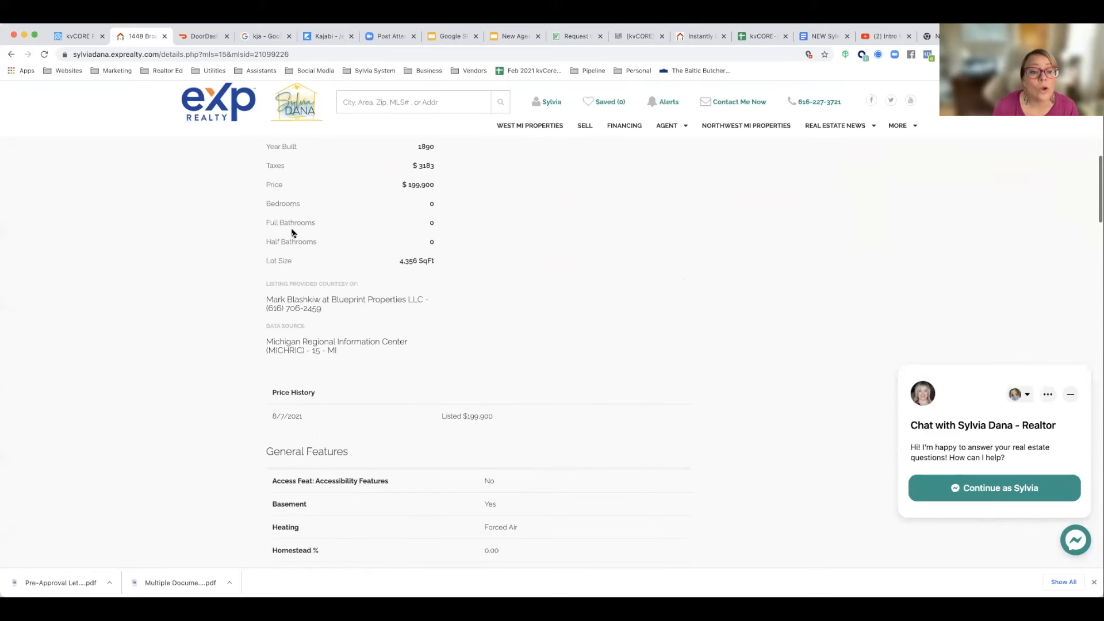
scroll(293, 234, up, 4)
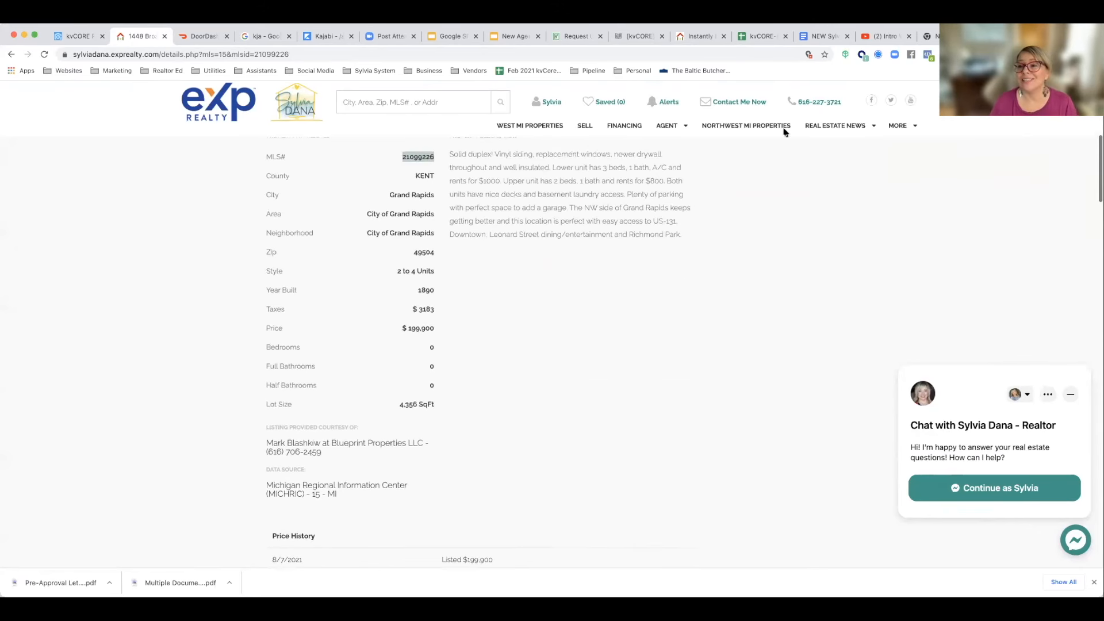
click(1011, 37)
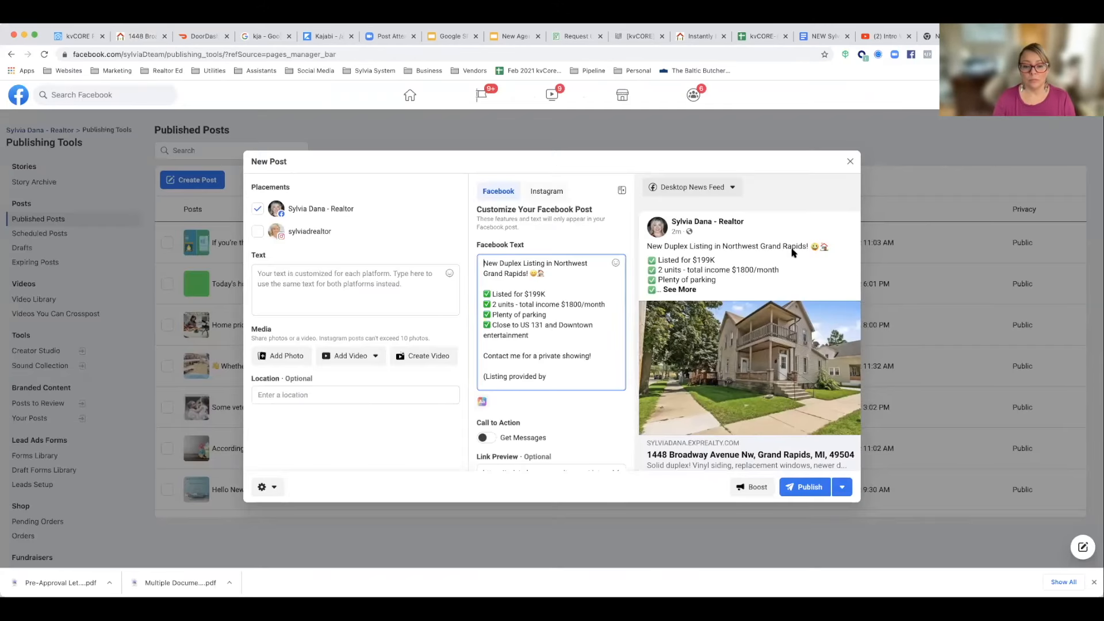
text(Bllu)
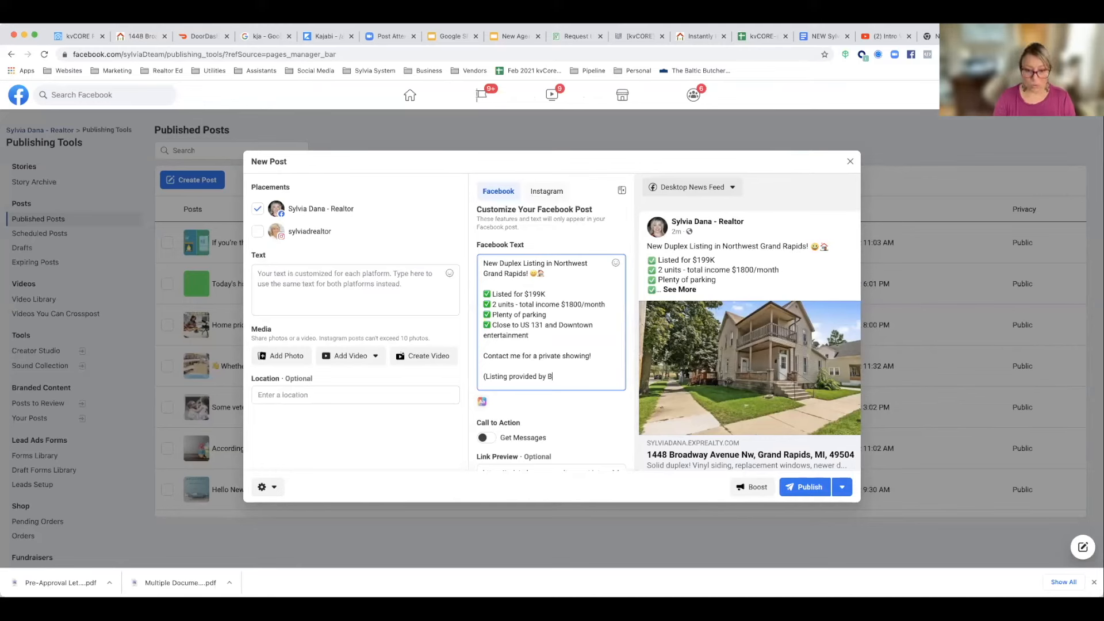
key(BackSpace)
key(BackSpace)
key(BackSpace)
text(luep)
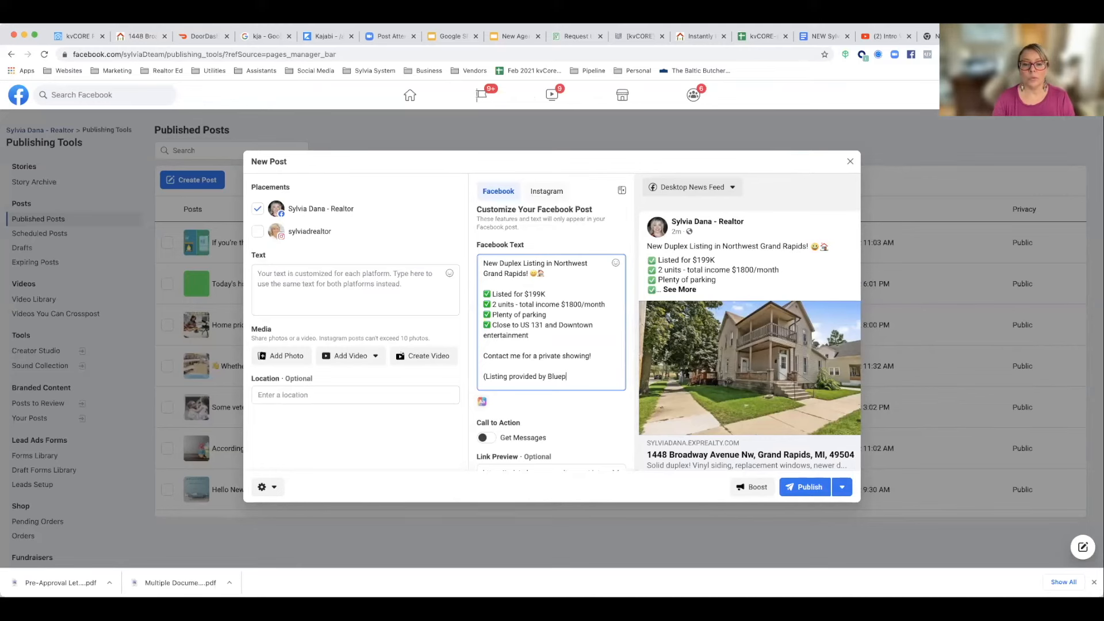
text(rint Properties LLC)
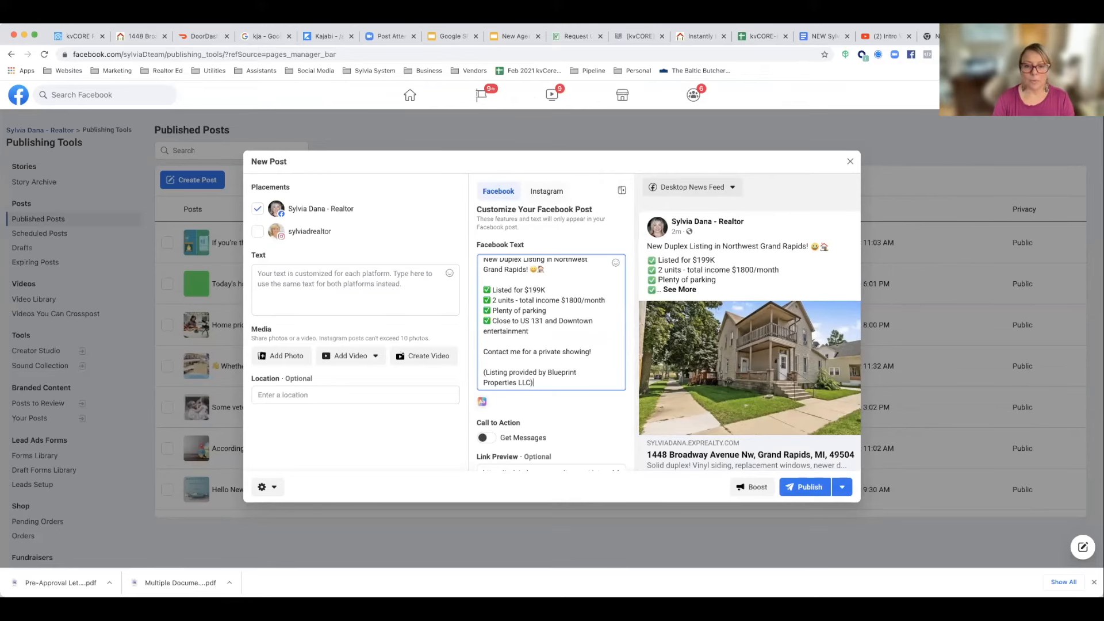
Step: Publish the duplex listing post and open its details from the published posts
scroll(759, 252, down, 3)
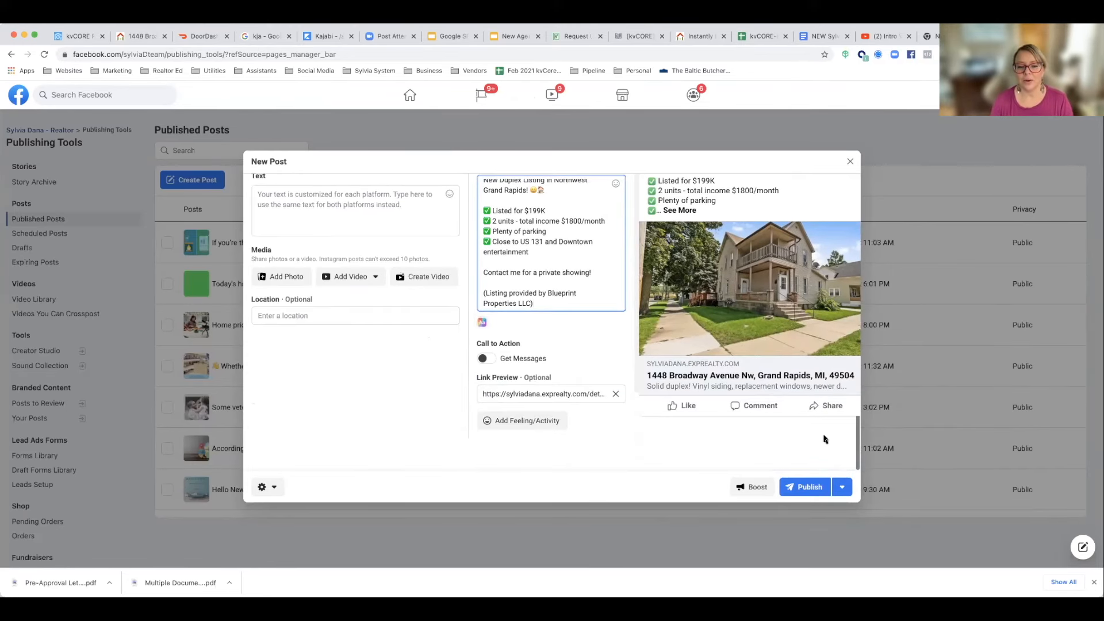
click(812, 485)
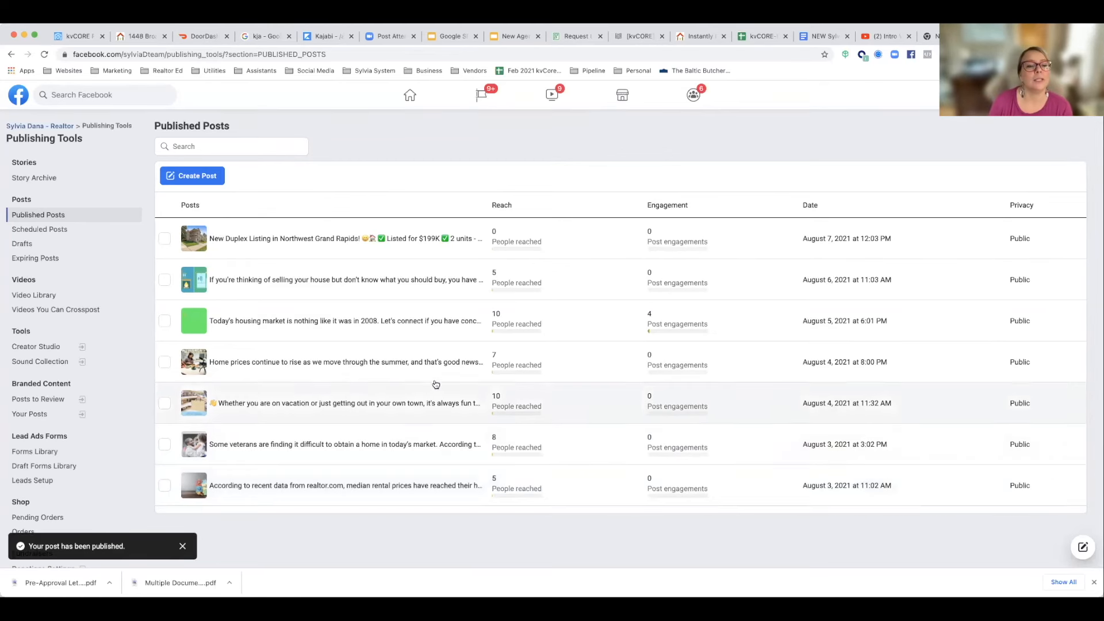
click(326, 241)
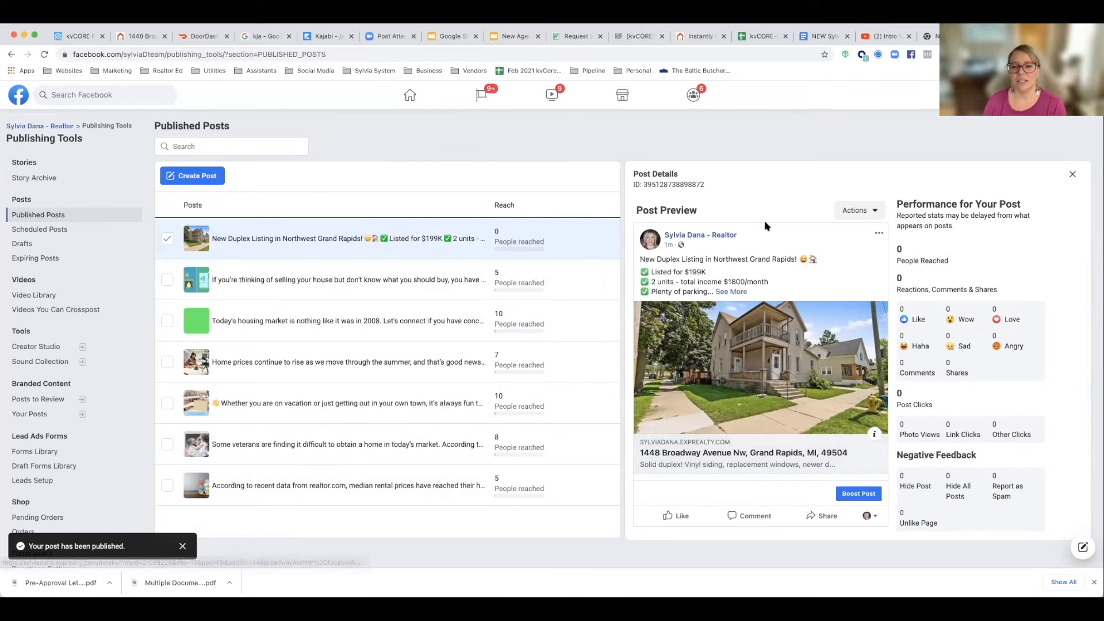
Step: Start boosting the duplex post and set its objective to "Send people to your website"
click(852, 499)
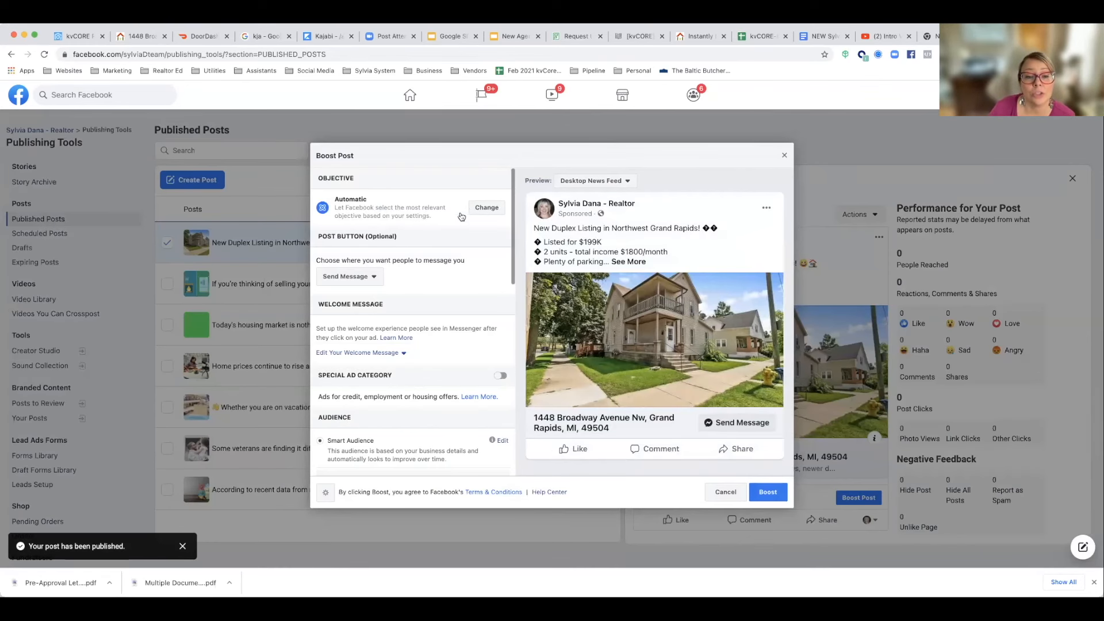
click(482, 211)
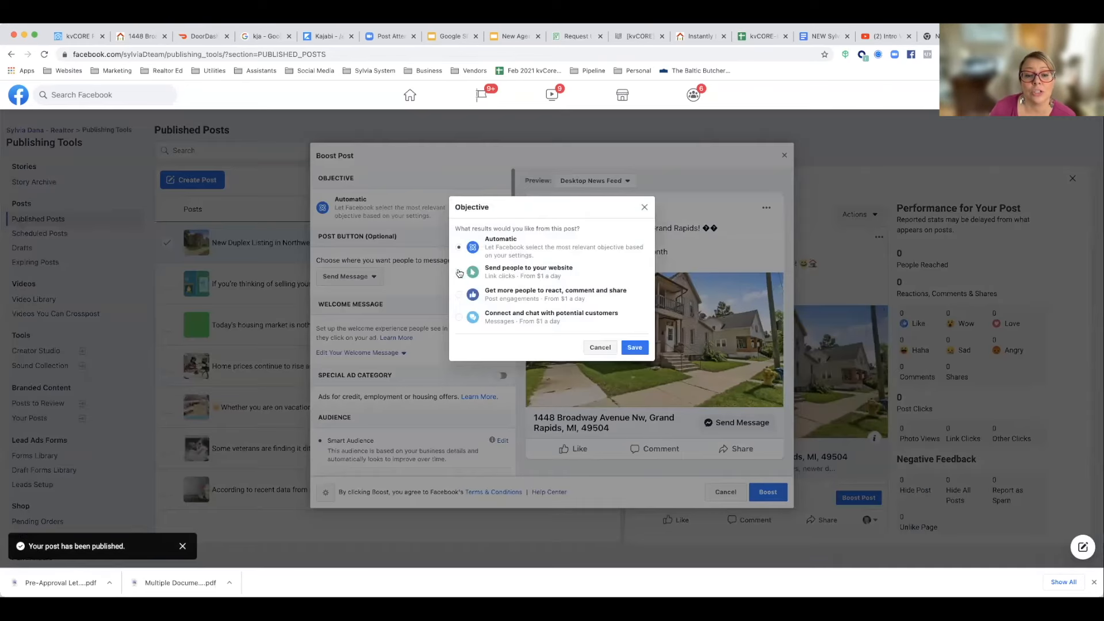
click(459, 272)
click(632, 348)
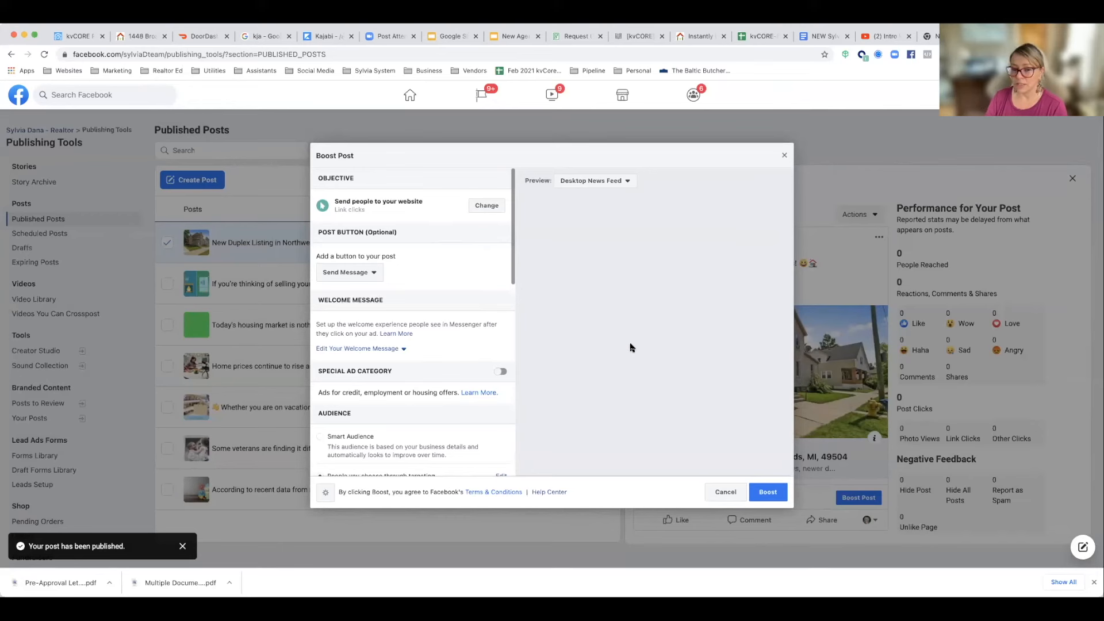
Step: Set the boosted post's button to Learn More and declare it under the Housing special ad category
click(359, 275)
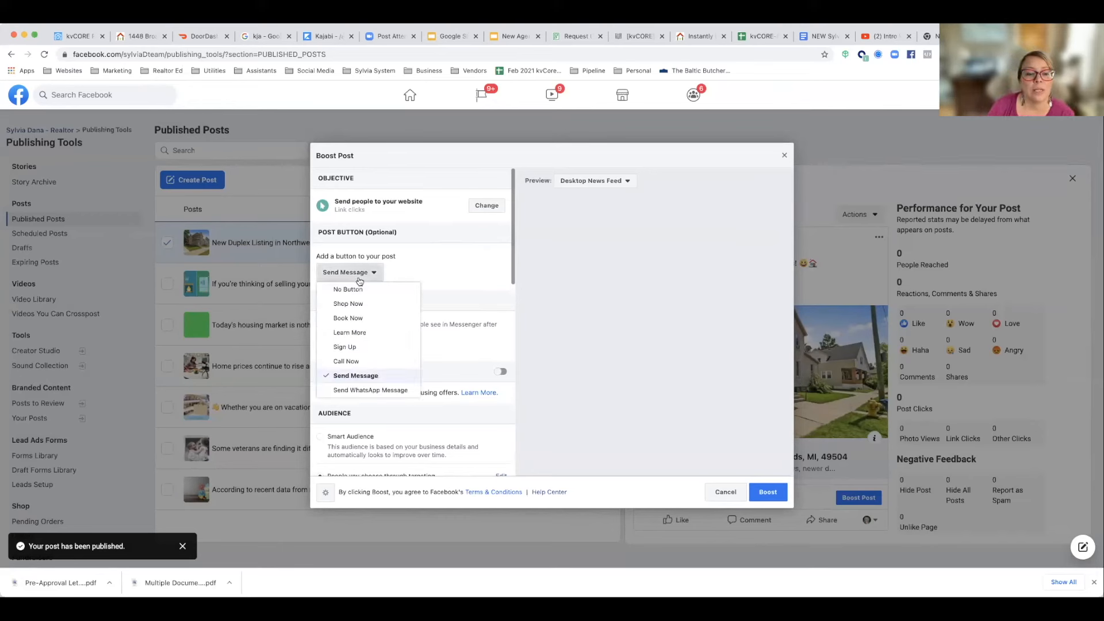
click(363, 333)
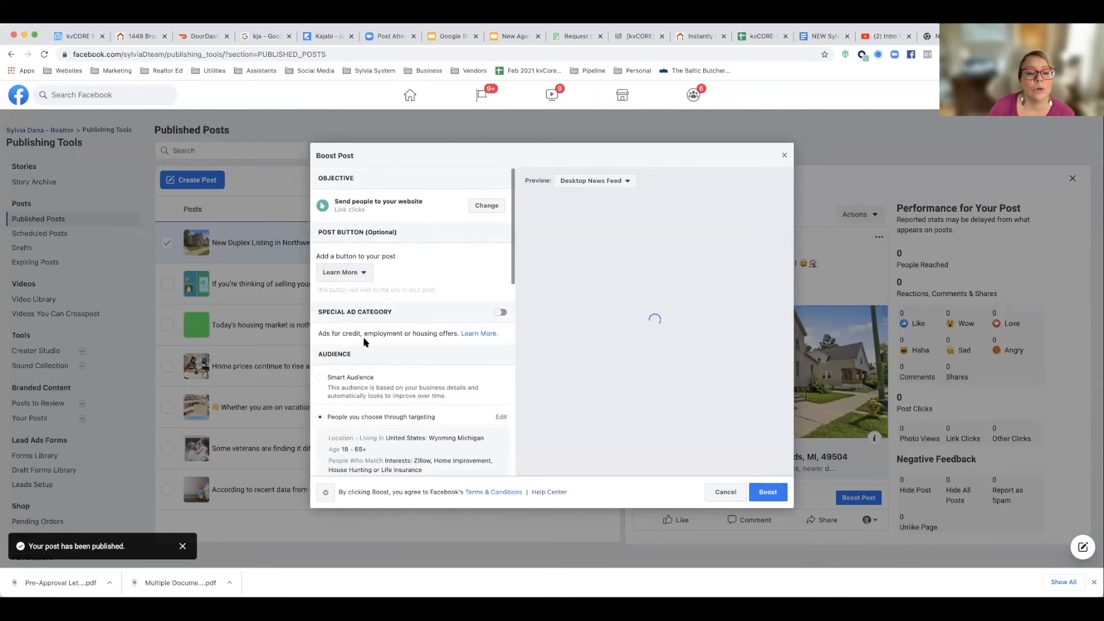
click(500, 312)
click(384, 367)
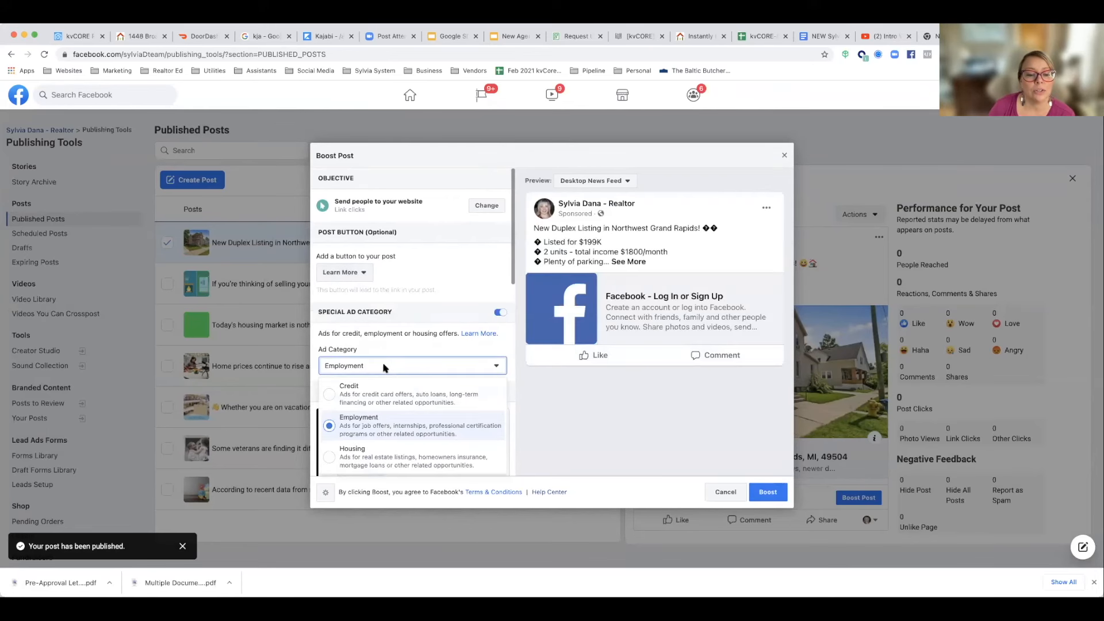
click(335, 459)
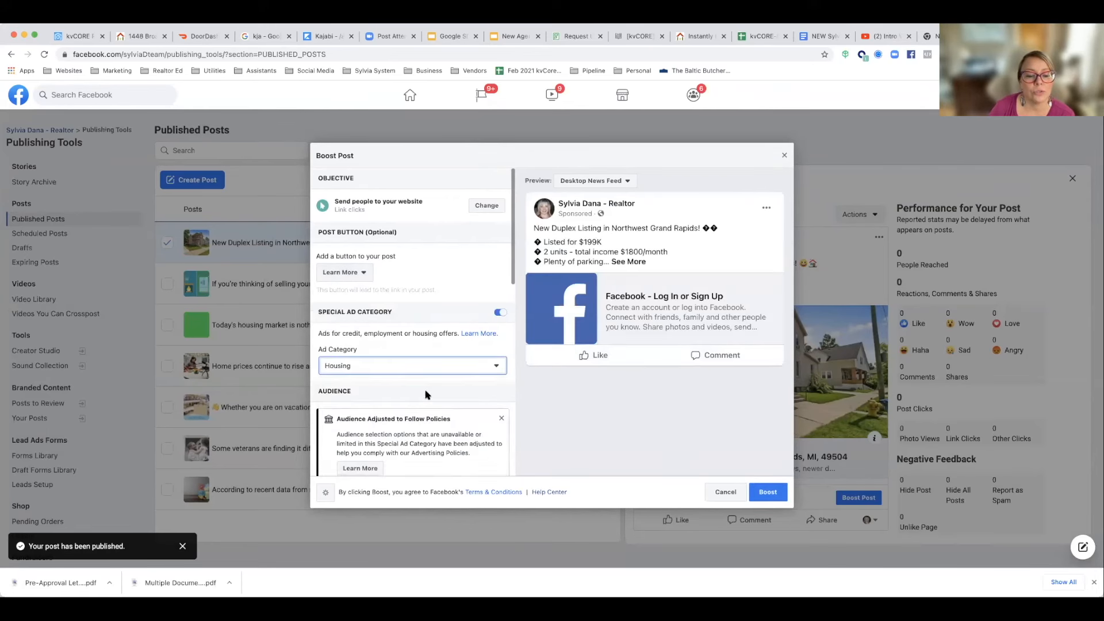
Step: Edit the boosted post's audience, replacing the Wyoming, Michigan location with Grand Rapids, Michigan
scroll(426, 395, down, 3)
click(500, 326)
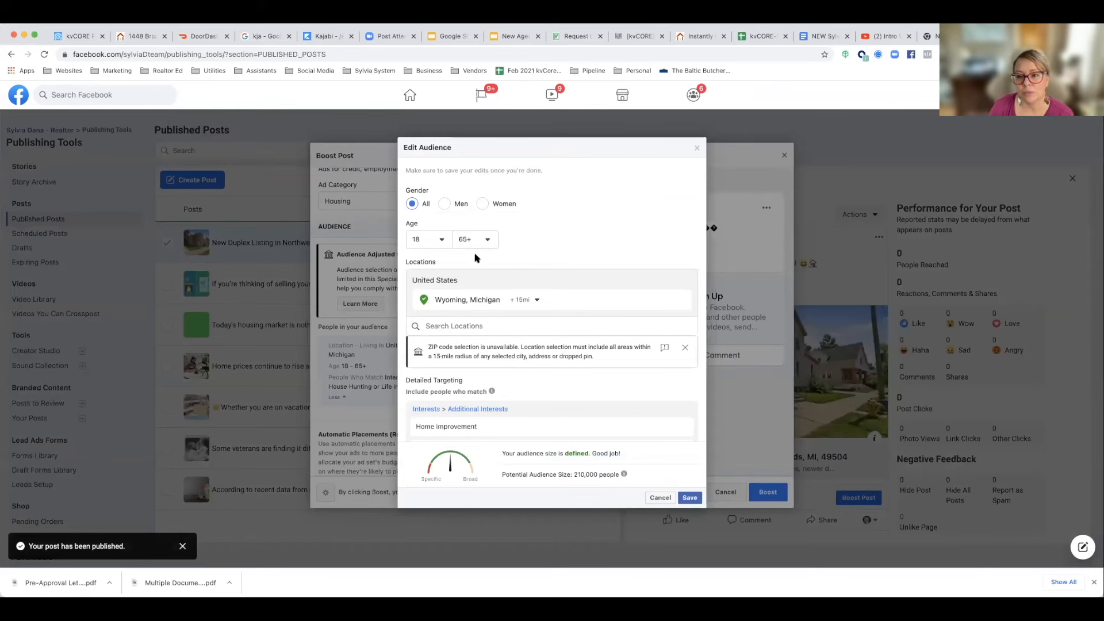
scroll(475, 253, down, 3)
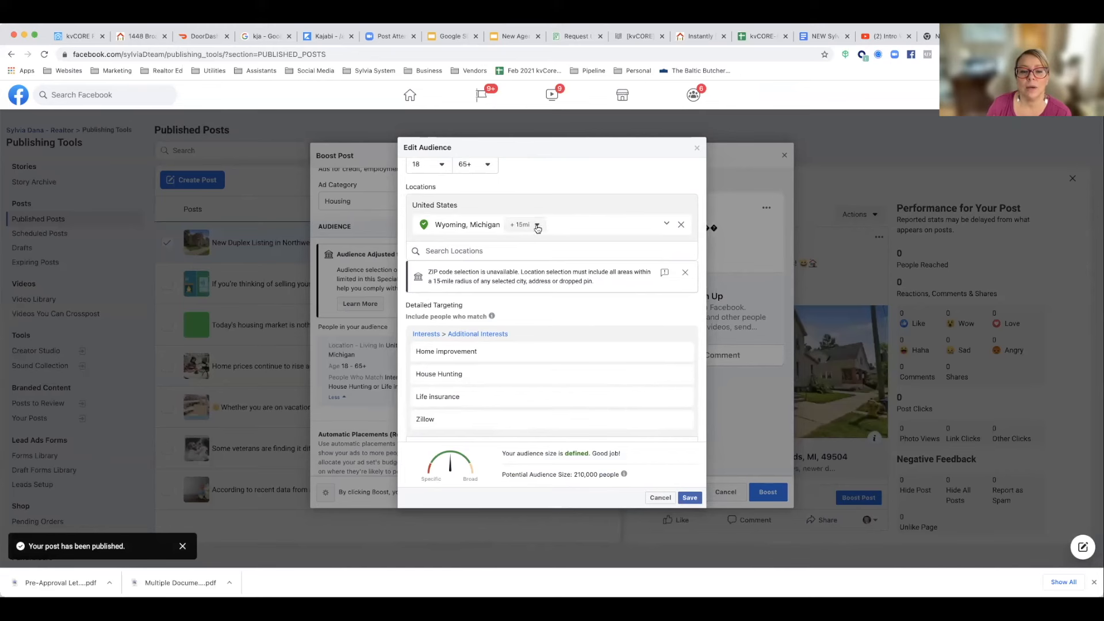
click(681, 224)
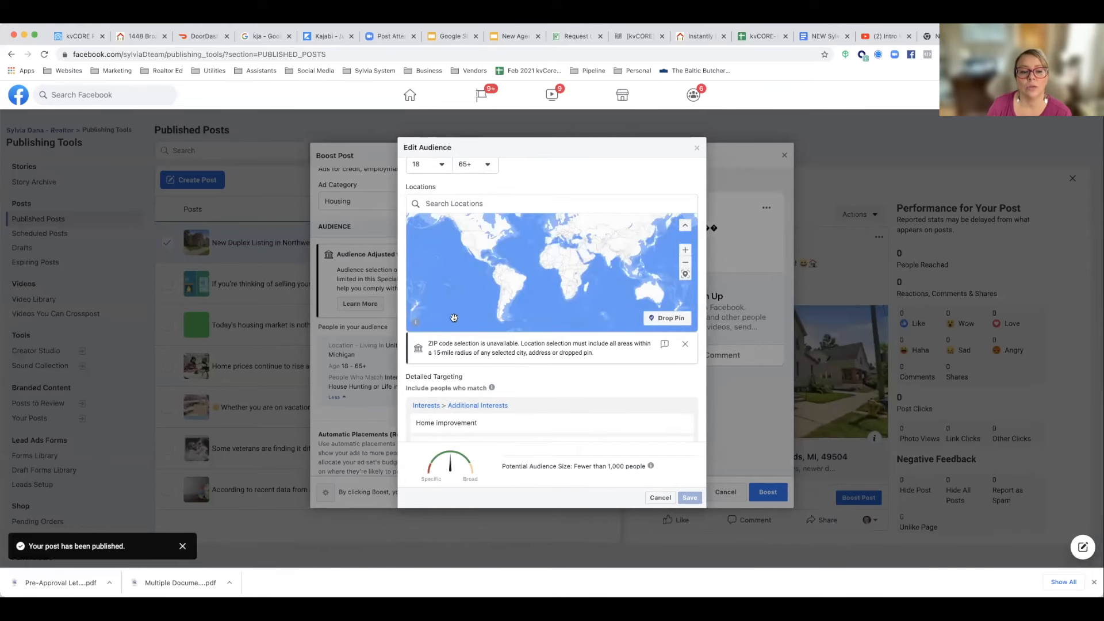
click(443, 205)
text(grand rapids)
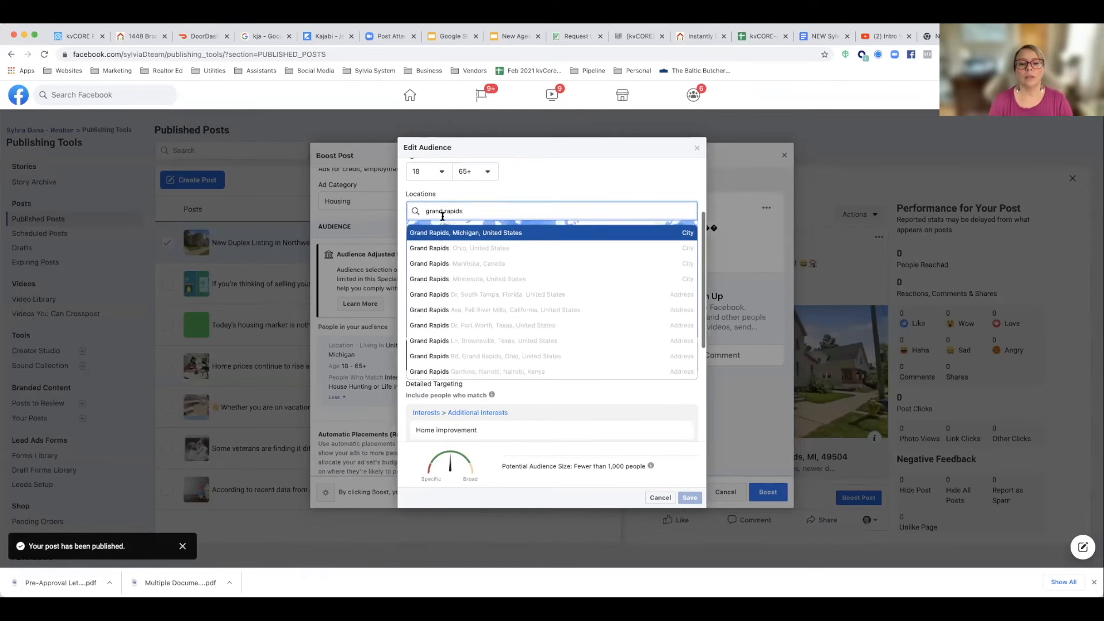
click(442, 233)
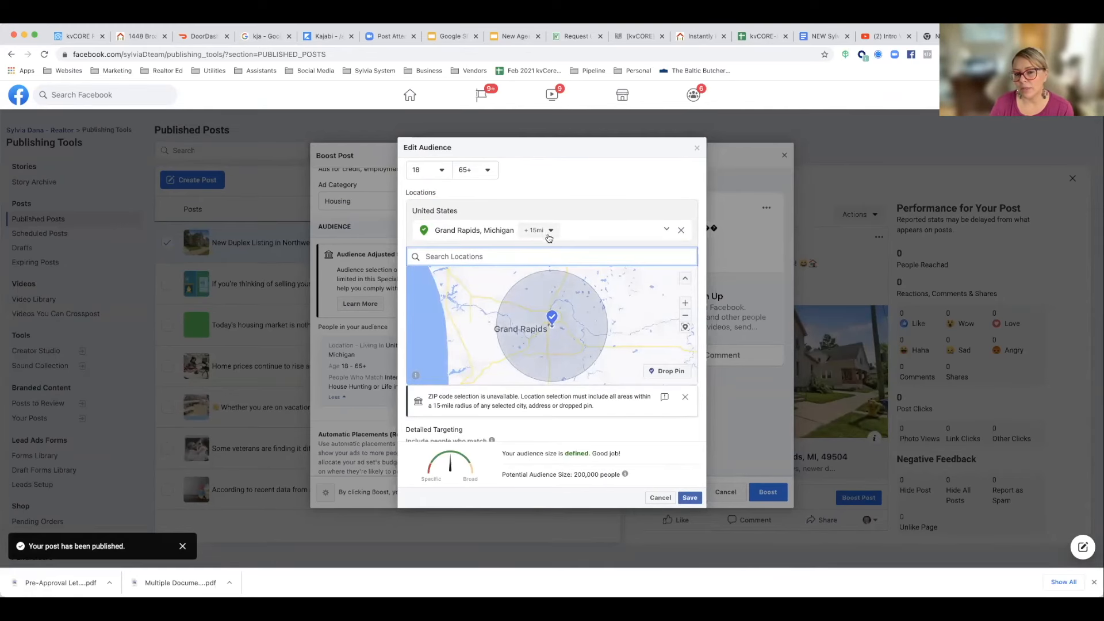
Step: Remove the Life insurance interest from the audience's detailed targeting and save the audience
scroll(520, 259, down, 3)
scroll(520, 259, down, 3)
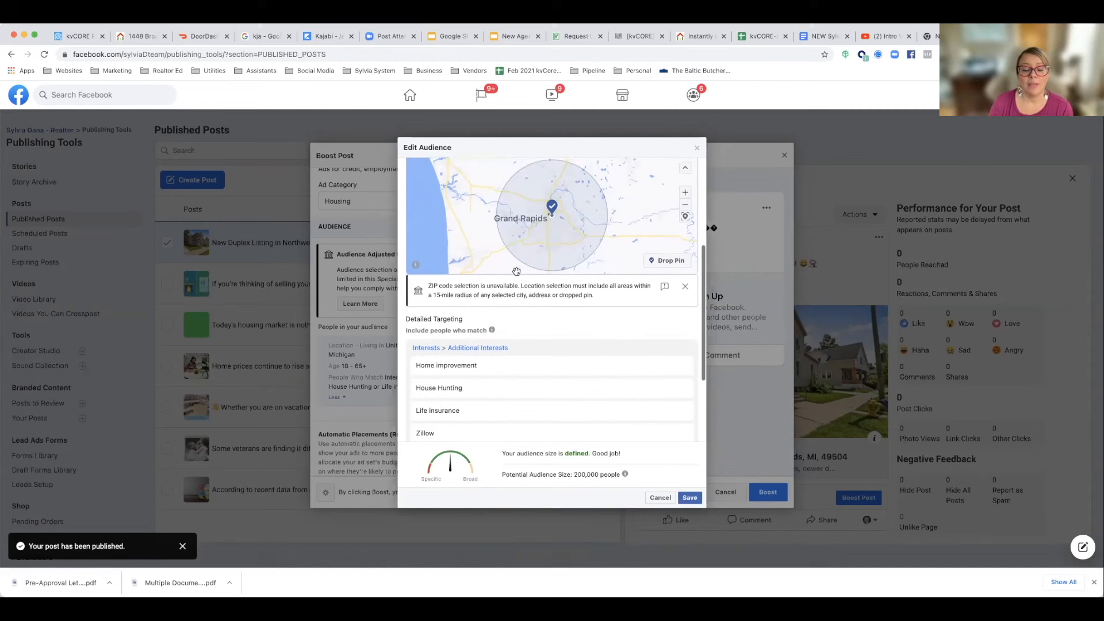
mouse_move(437, 333)
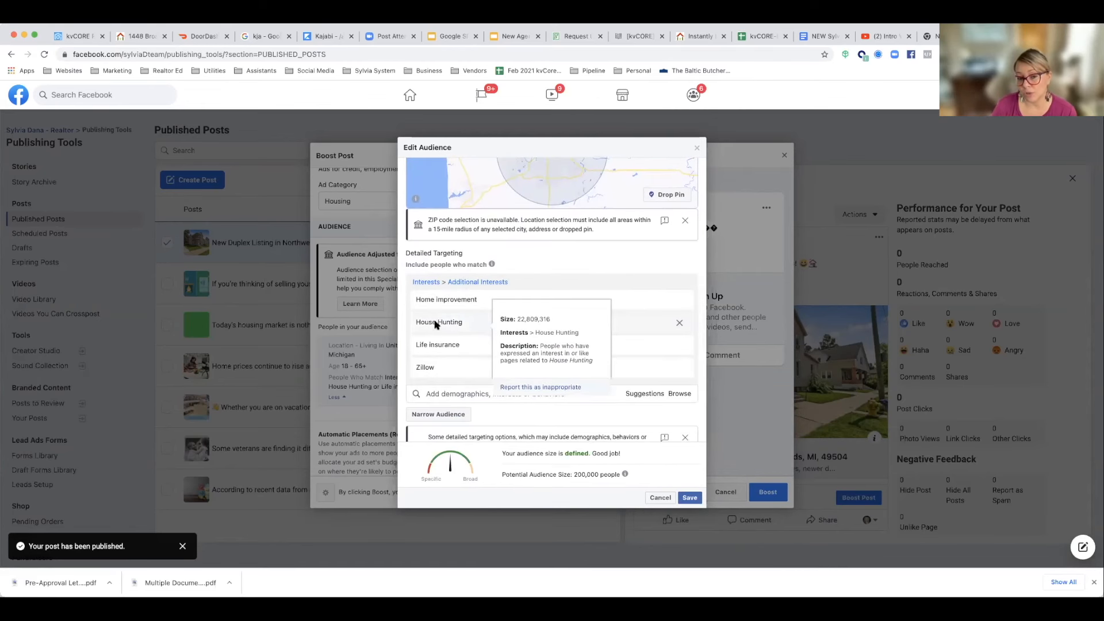
mouse_move(421, 304)
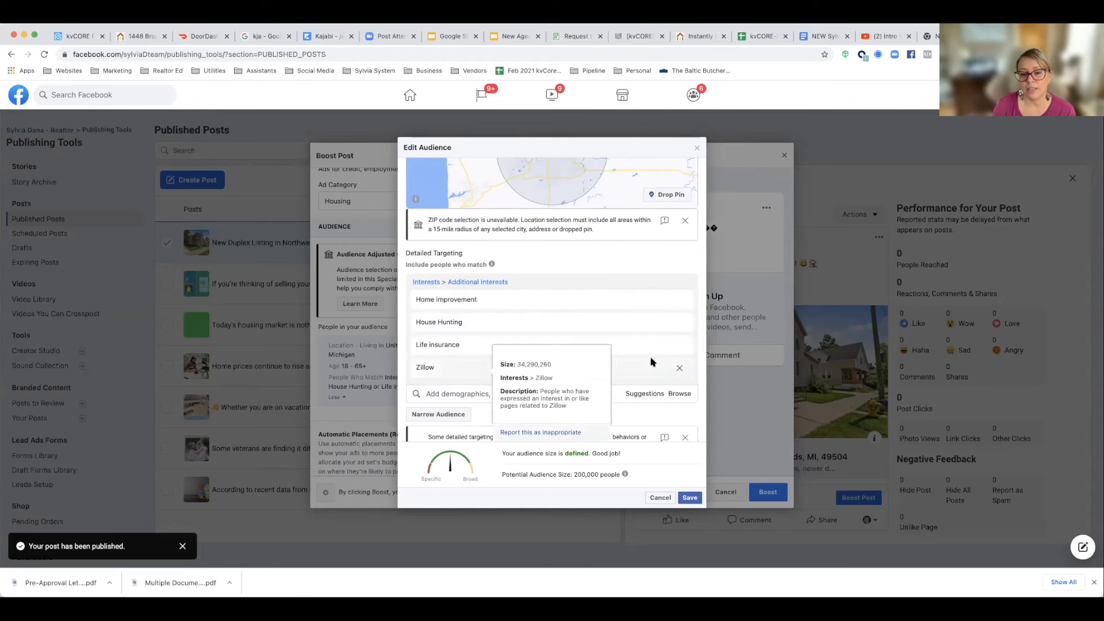
click(679, 345)
mouse_move(462, 305)
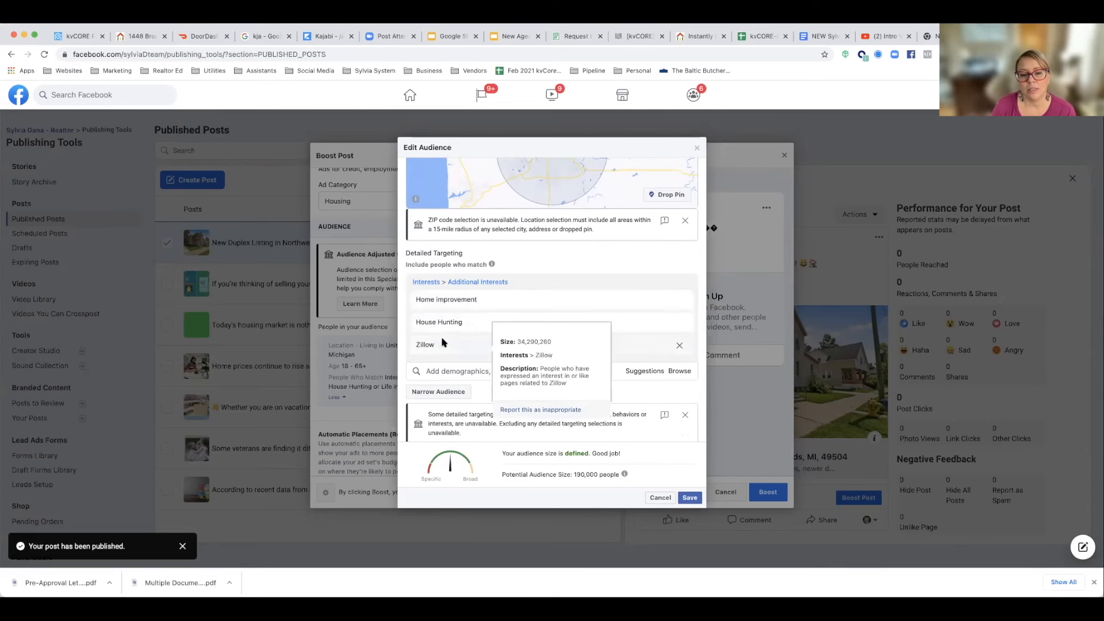
scroll(442, 338, down, 1)
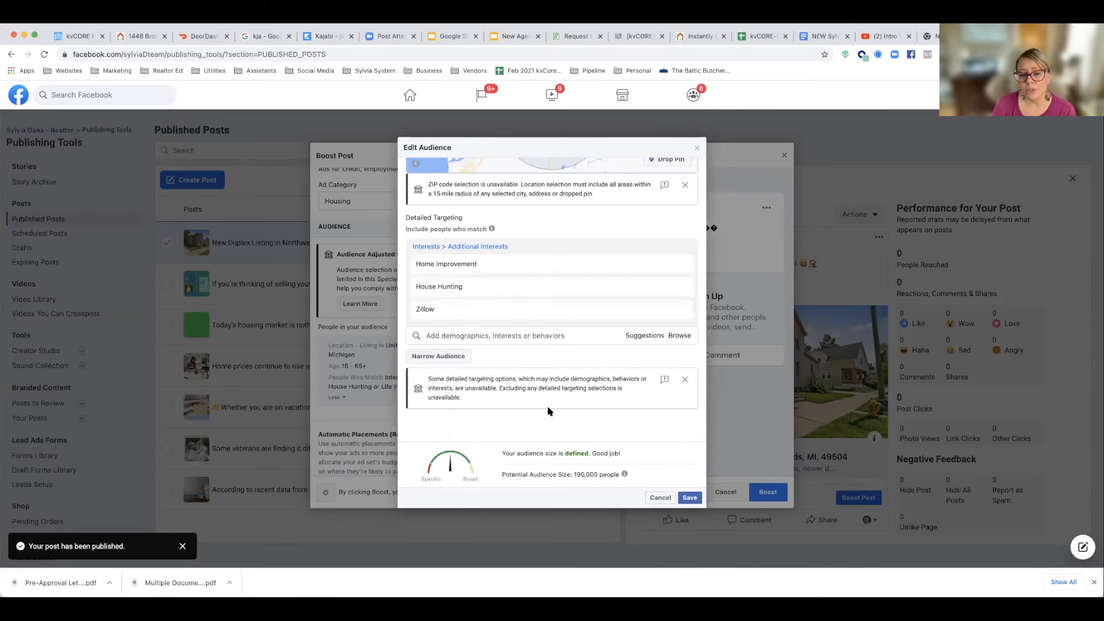
click(690, 497)
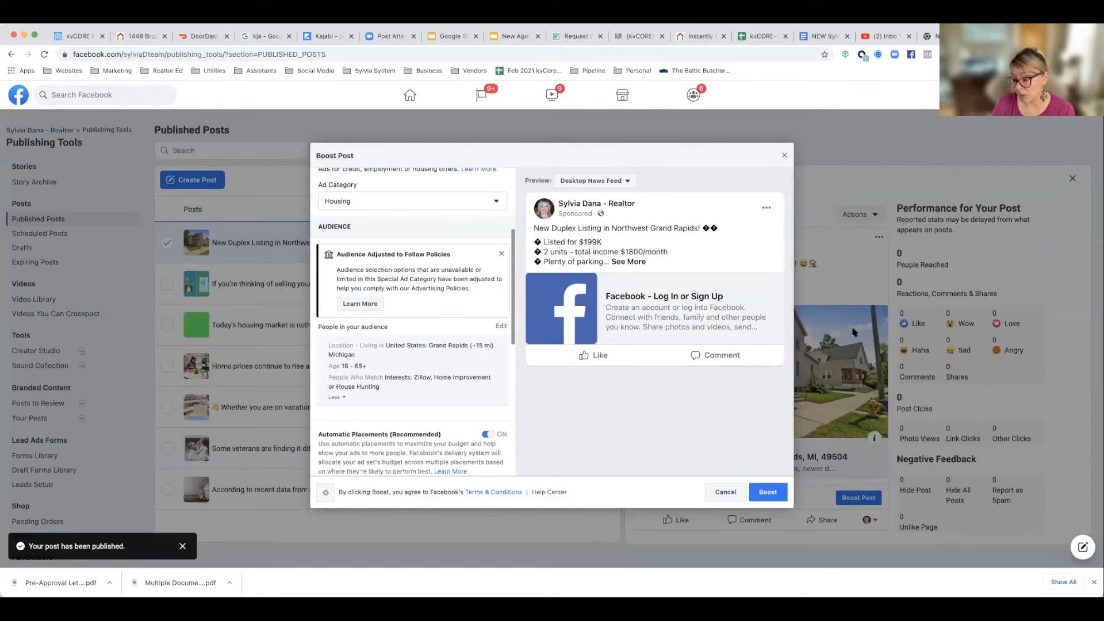
Step: Set the boost's total budget to $5.00
scroll(429, 387, down, 5)
scroll(402, 345, down, 3)
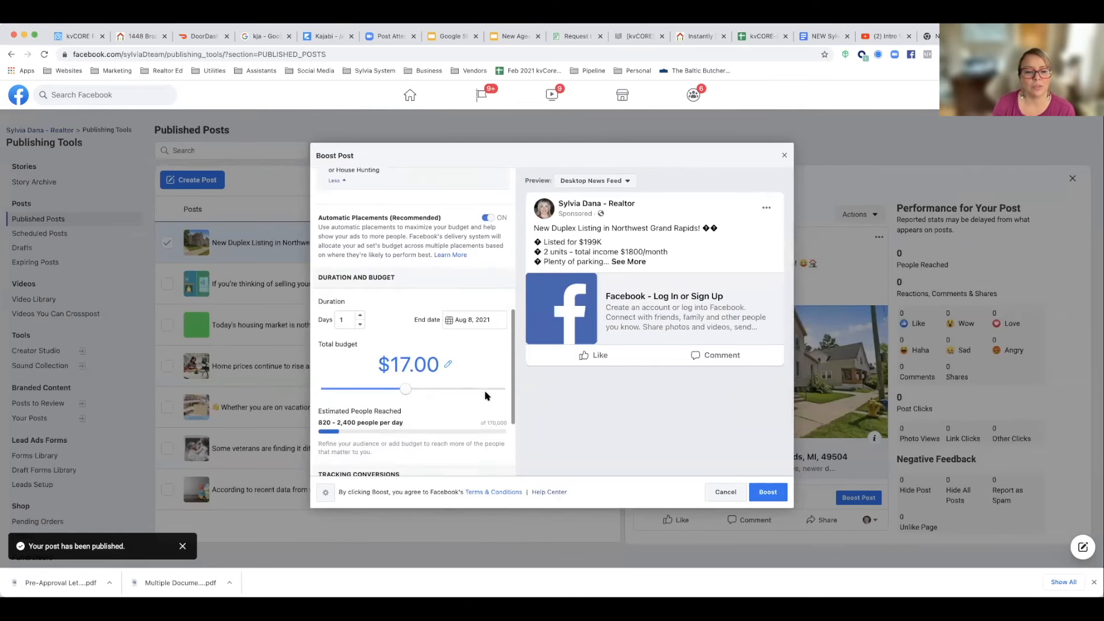
mouse_move(397, 351)
drag(405, 341, 358, 346)
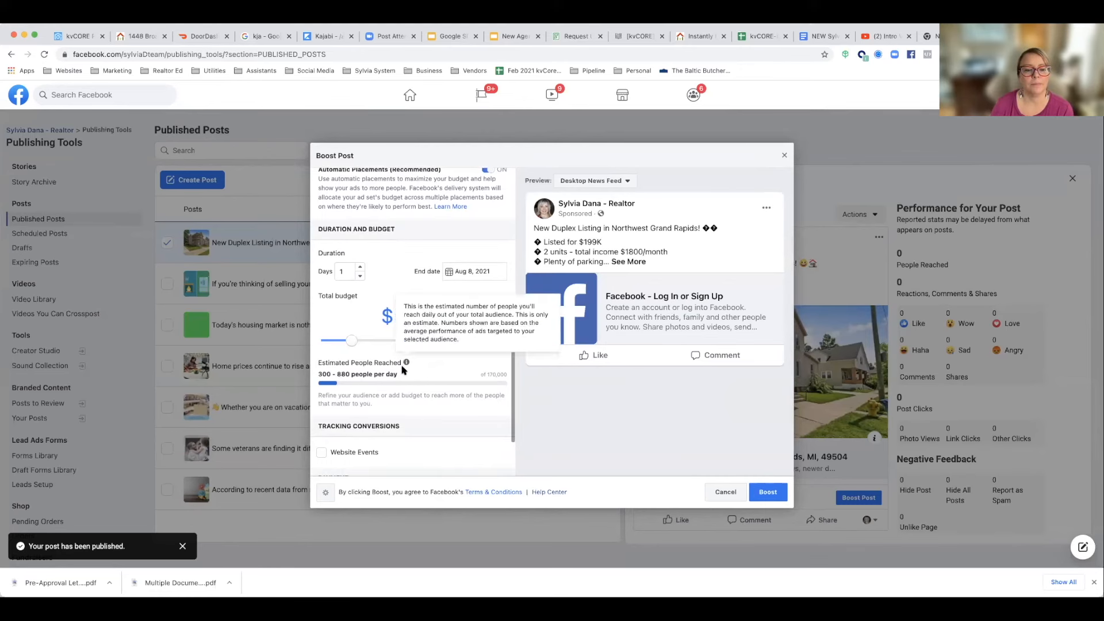
Step: Turn on Website Events conversion tracking with the kvCore Pixel and submit the boost
scroll(368, 374, down, 2)
click(324, 364)
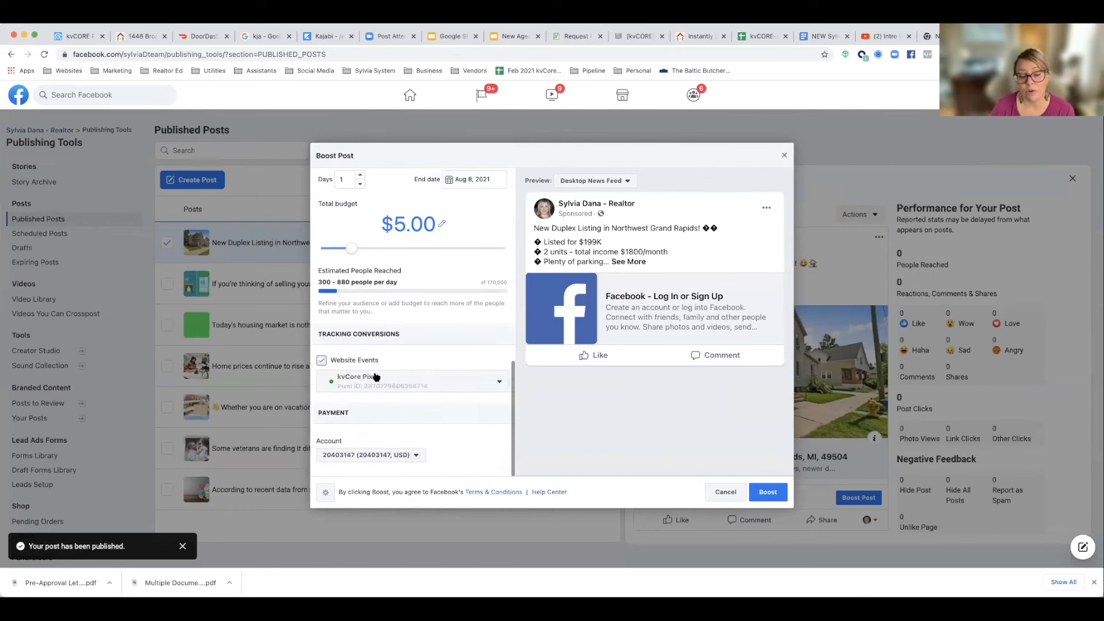
scroll(377, 383, down, 1)
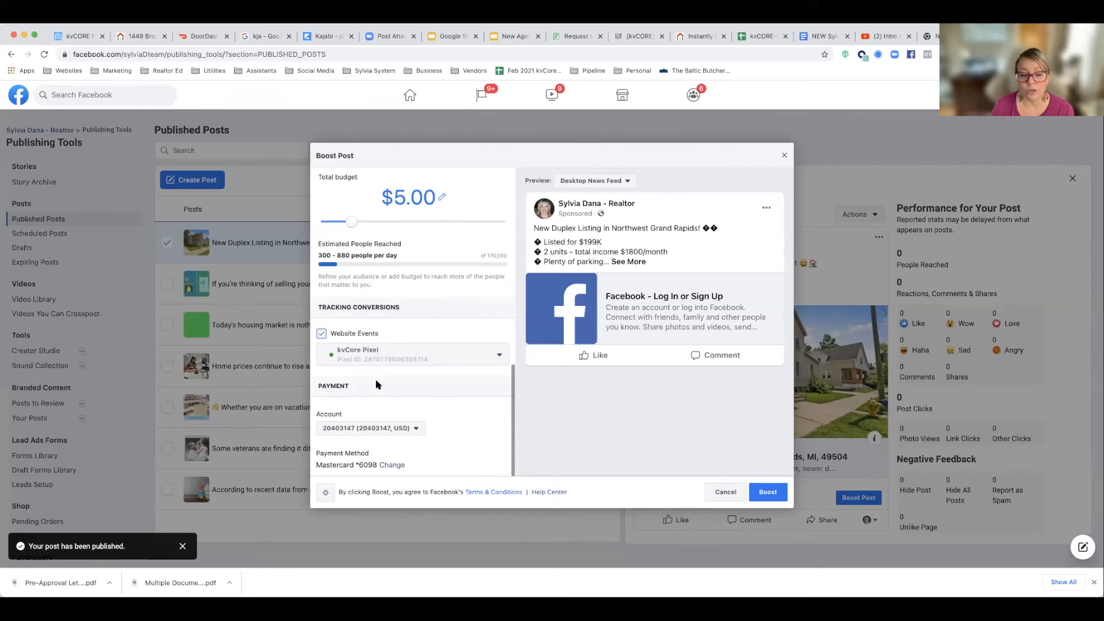
click(776, 498)
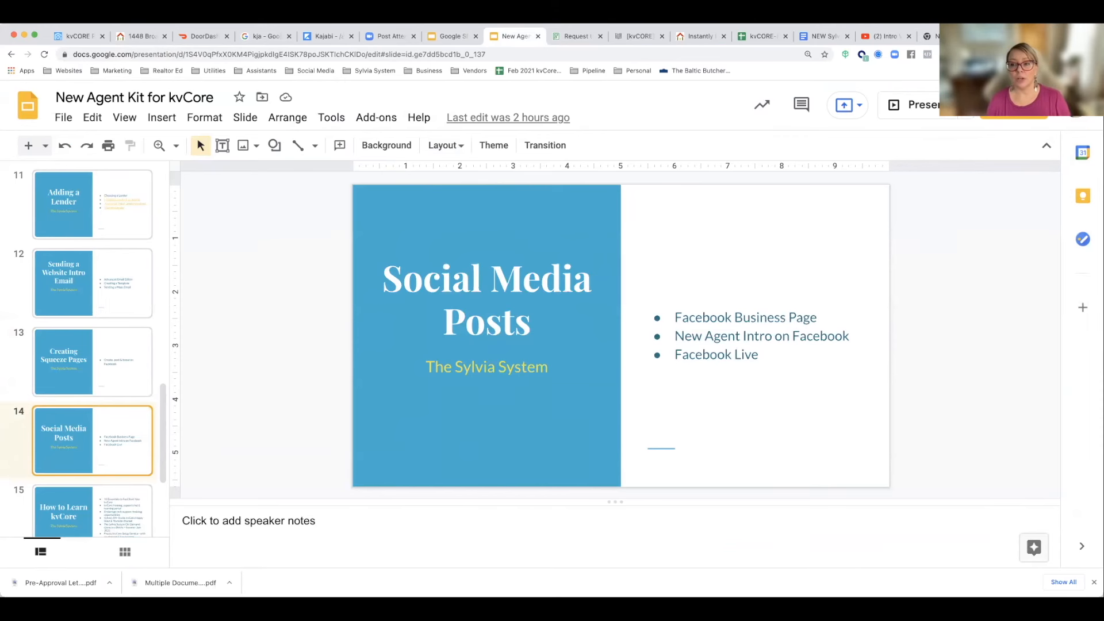
Step: Open the eXp Marketing Center site (expmarketingcenter.com) in a new browser tab
key(super+t)
text(e)
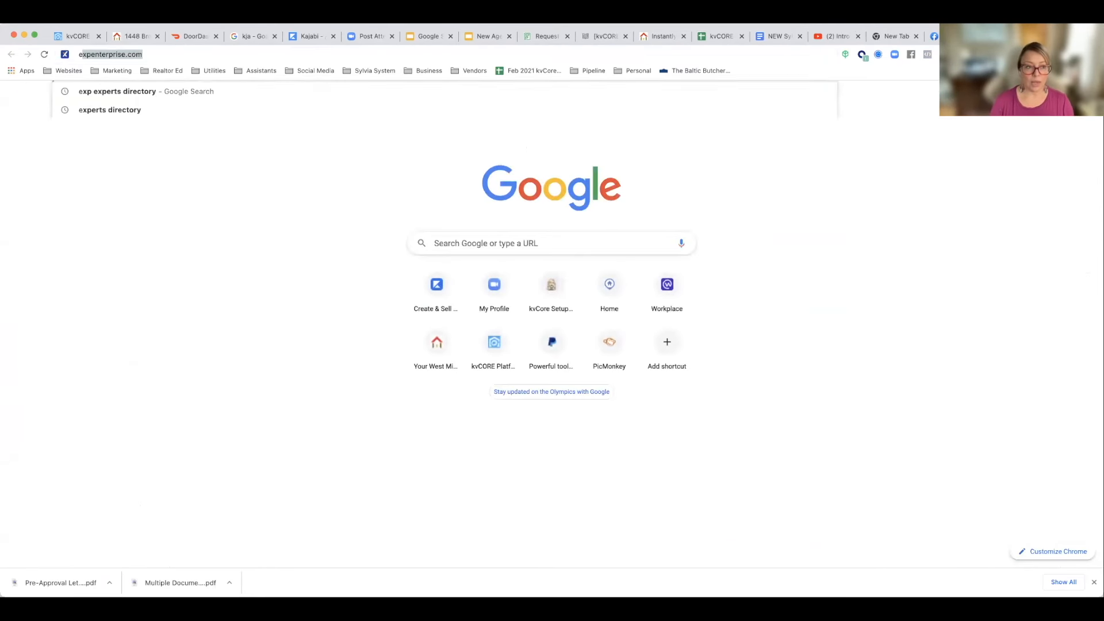
text(xpmar)
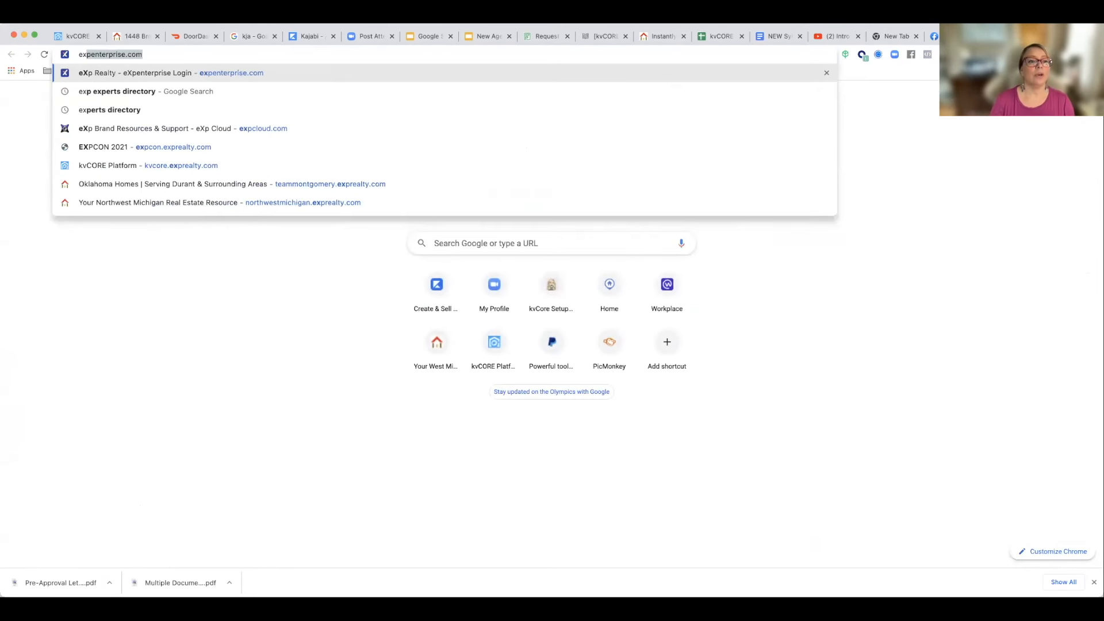
text(keting)
key(Return)
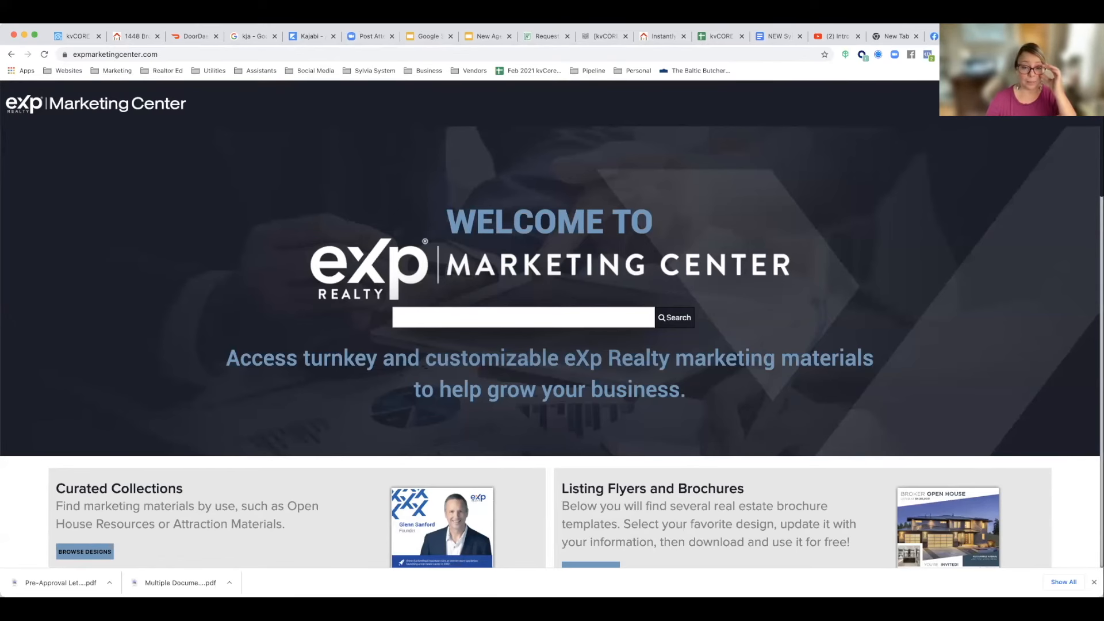
Step: Open the Social Media designs from the eXp Marketing Center home page
scroll(741, 255, down, 2)
click(526, 223)
scroll(558, 227, down, 3)
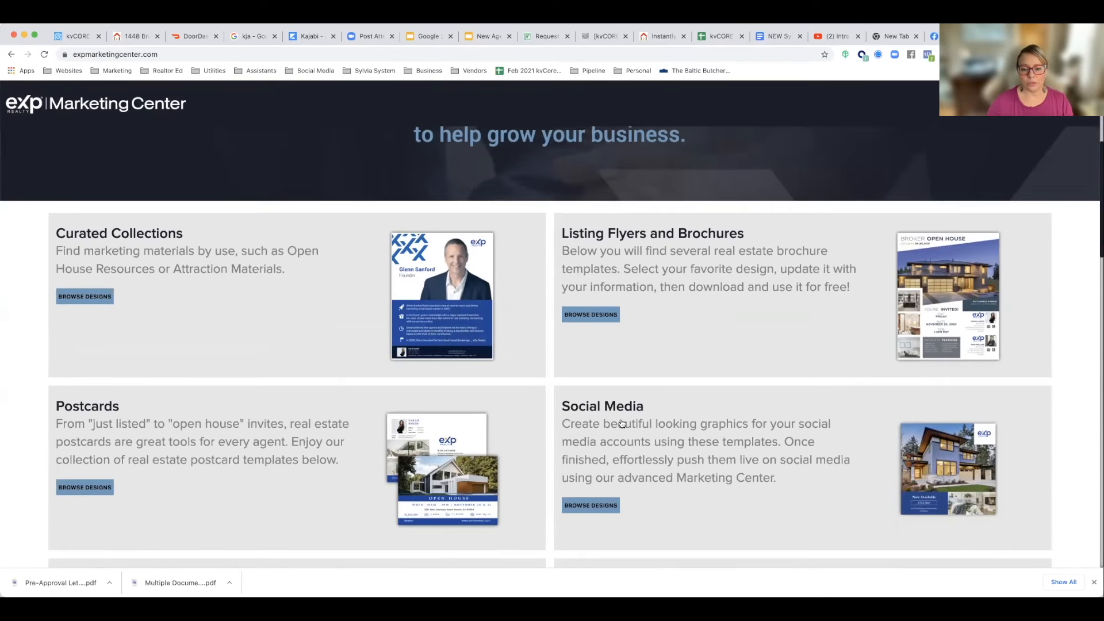
click(597, 502)
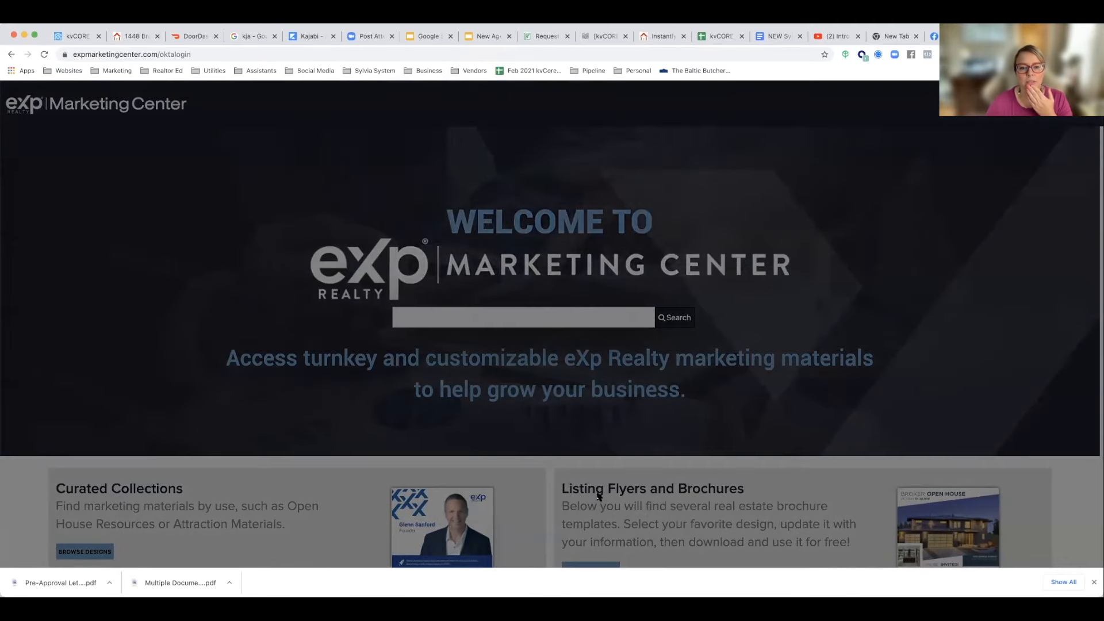
click(552, 316)
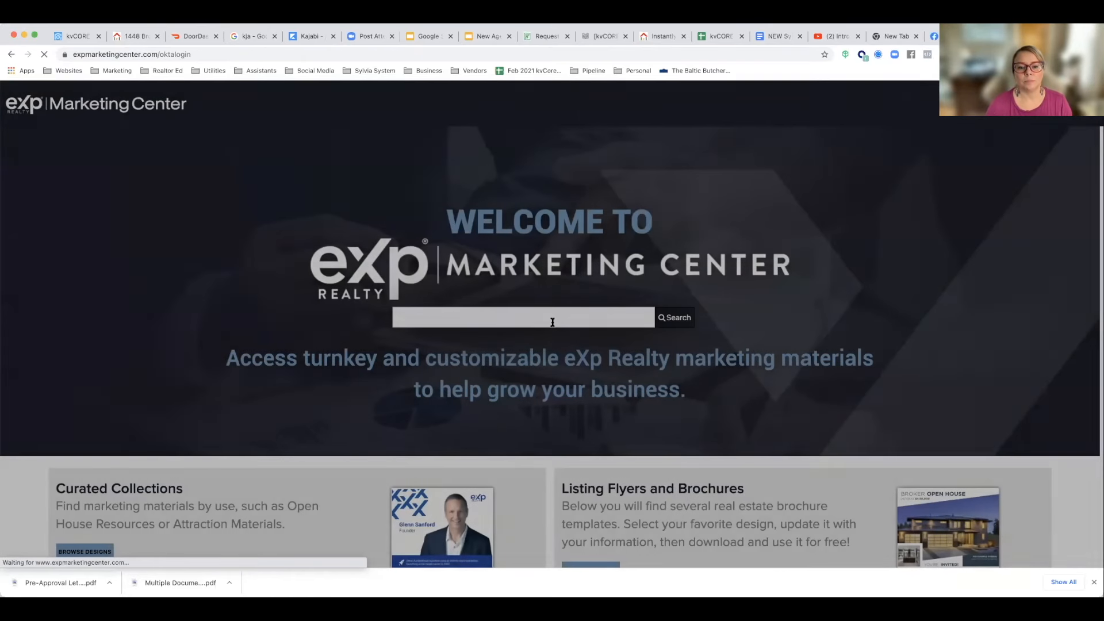
Step: Look over the social media template categories and open Social Media Shareables
scroll(553, 322, down, 1)
scroll(552, 322, down, 1)
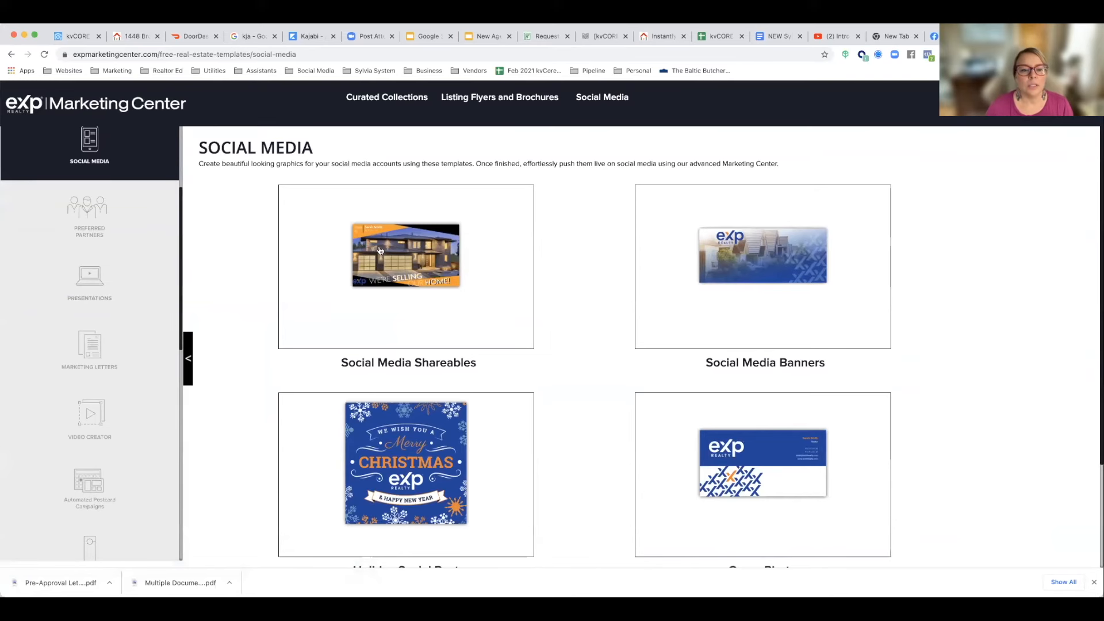
scroll(417, 305, down, 1)
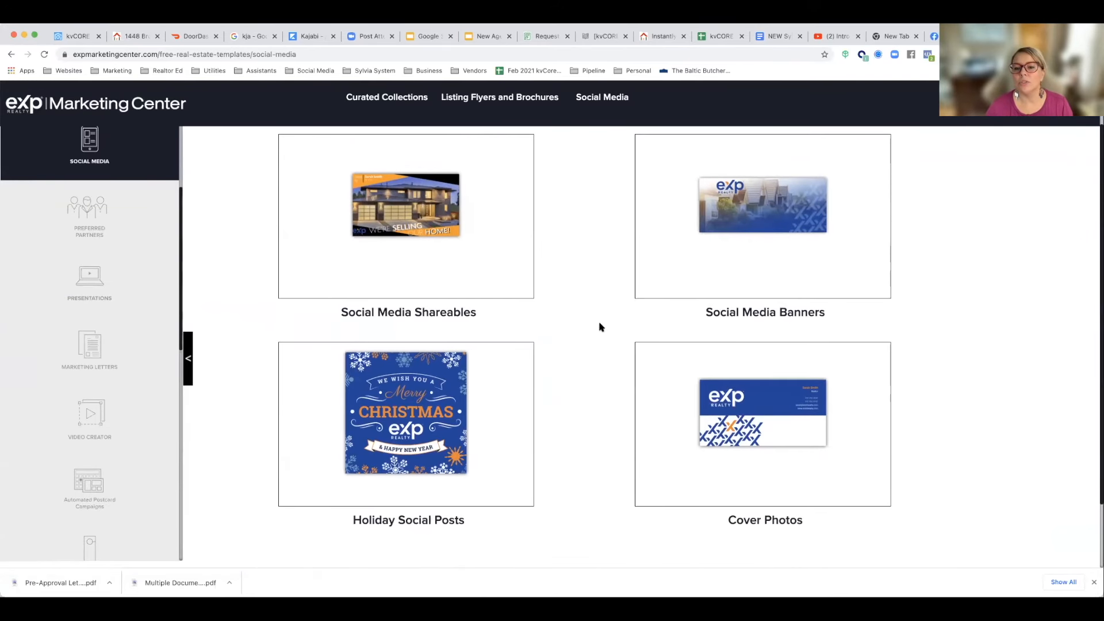
scroll(690, 310, up, 1)
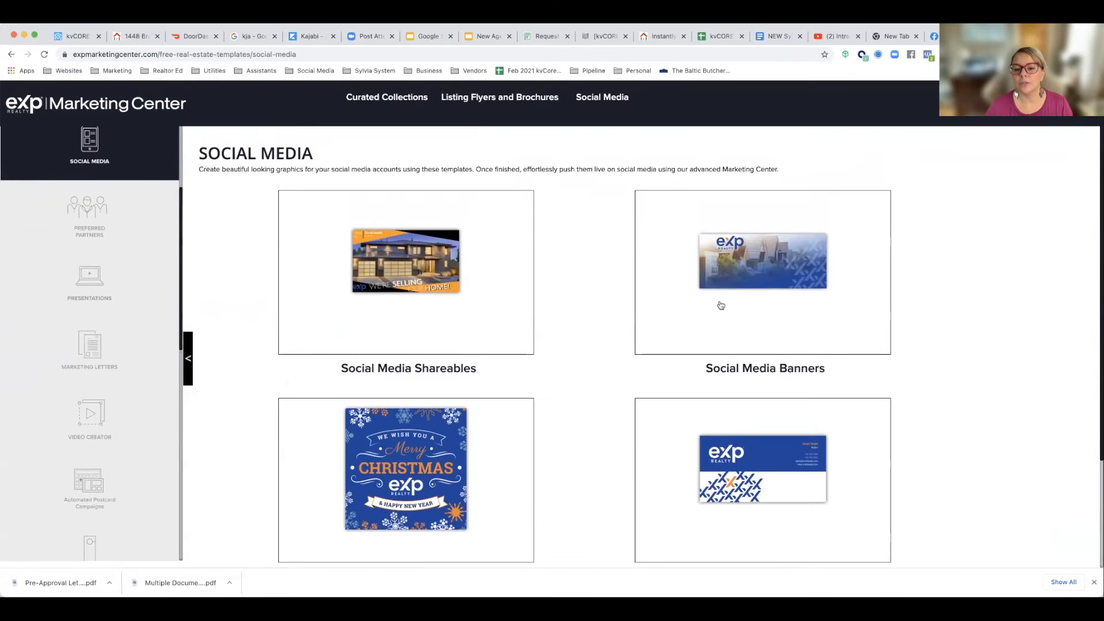
scroll(718, 305, down, 3)
scroll(721, 305, up, 5)
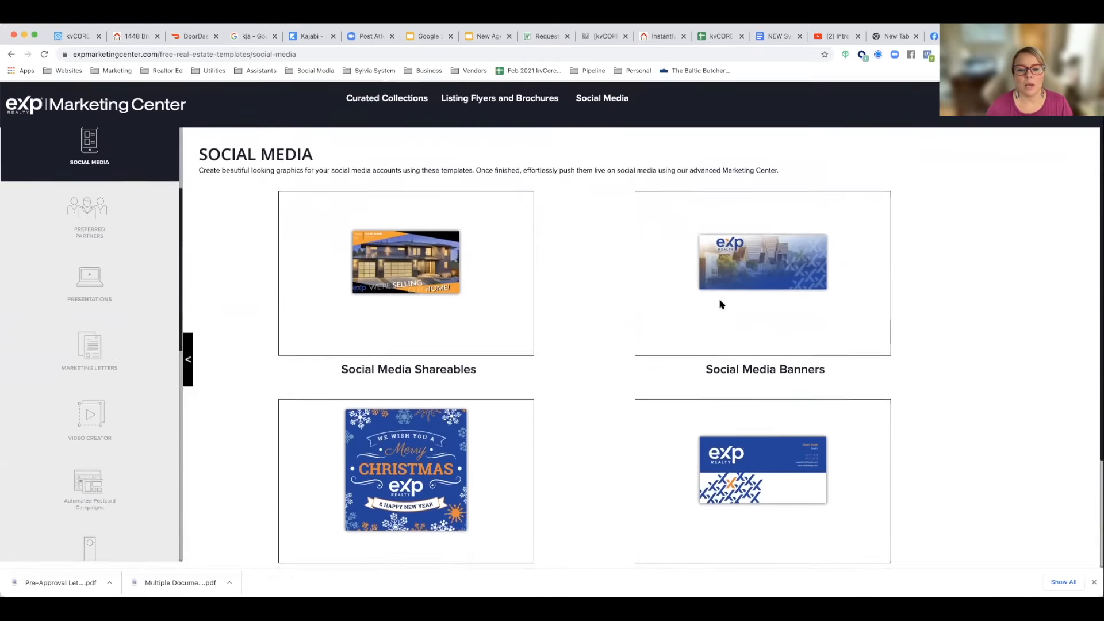
click(405, 275)
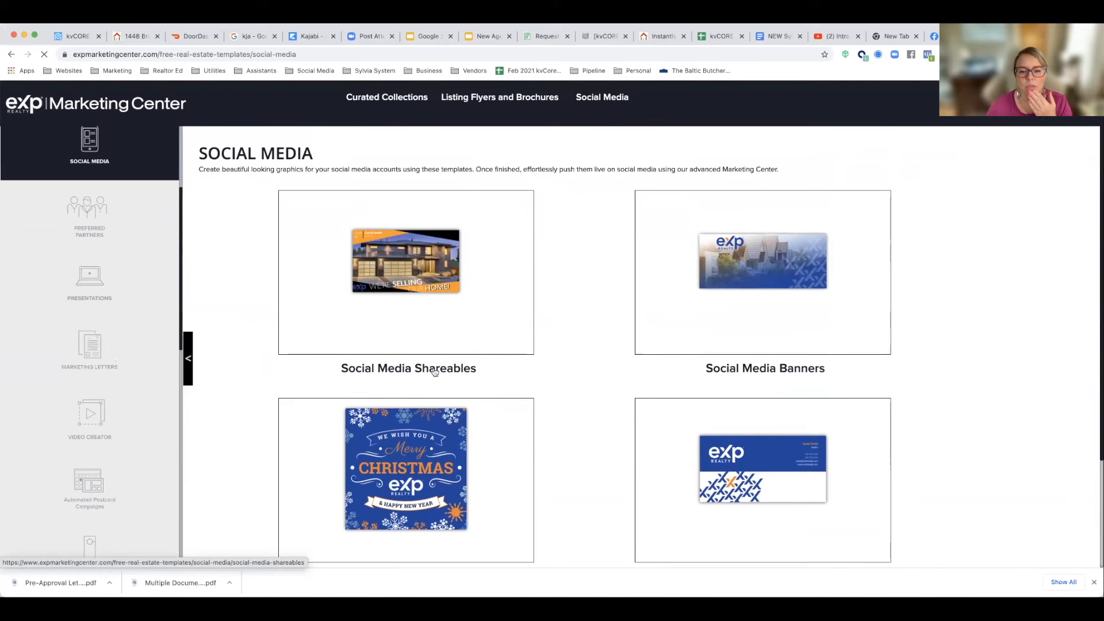
Step: Find the eXp Agent Introduction Templates among the shareables and open the "Proud to Join eXp Realty!" design in the editor
scroll(486, 367, down, 2)
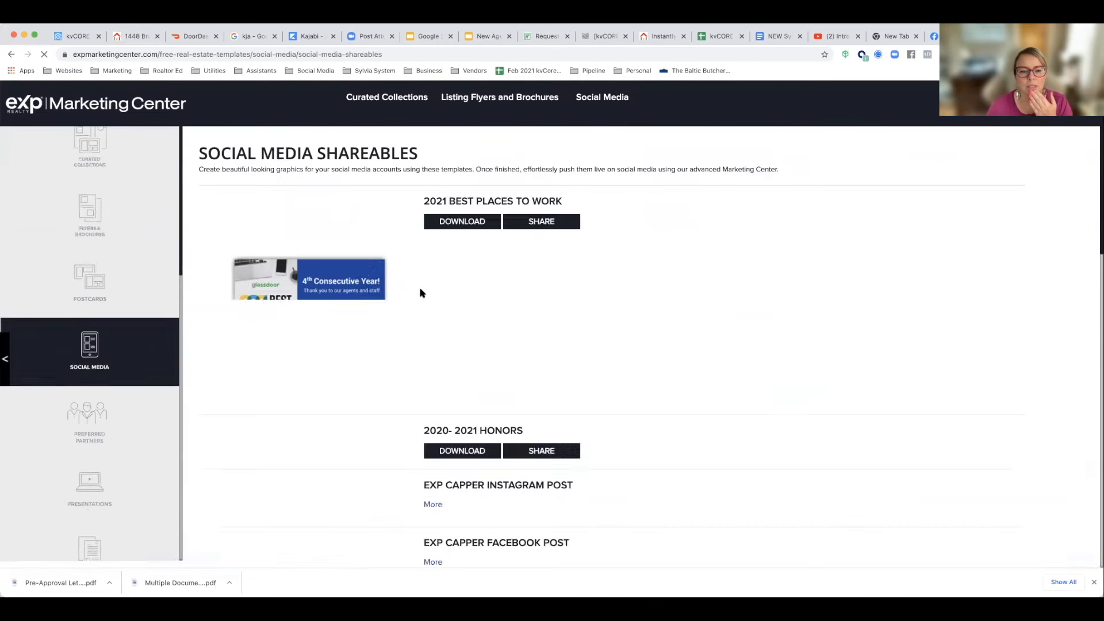
scroll(448, 304, down, 8)
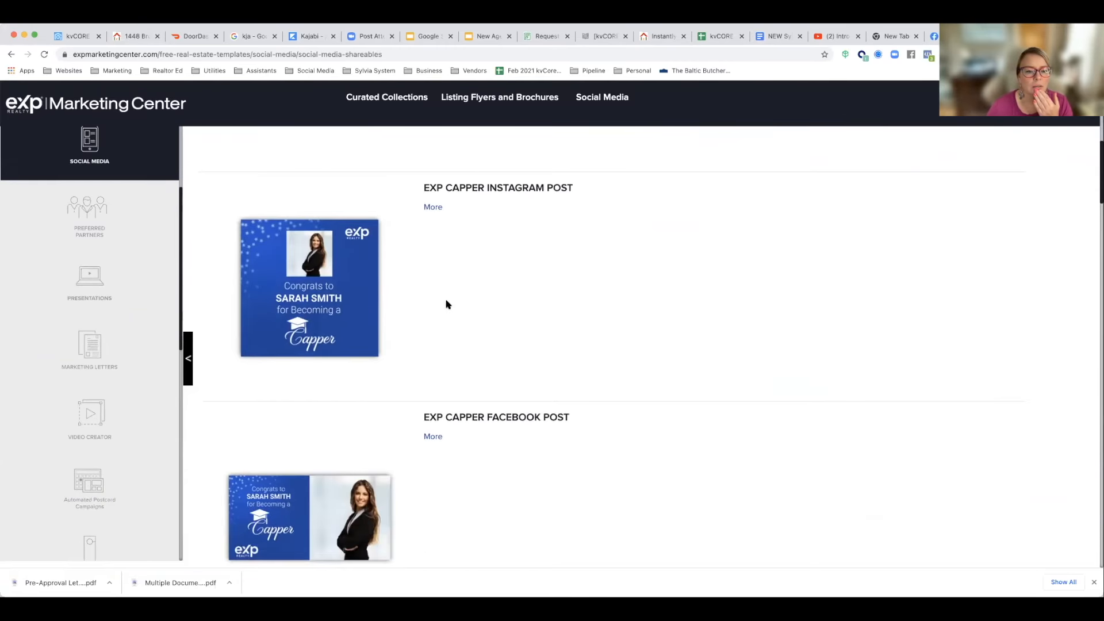
scroll(448, 304, down, 4)
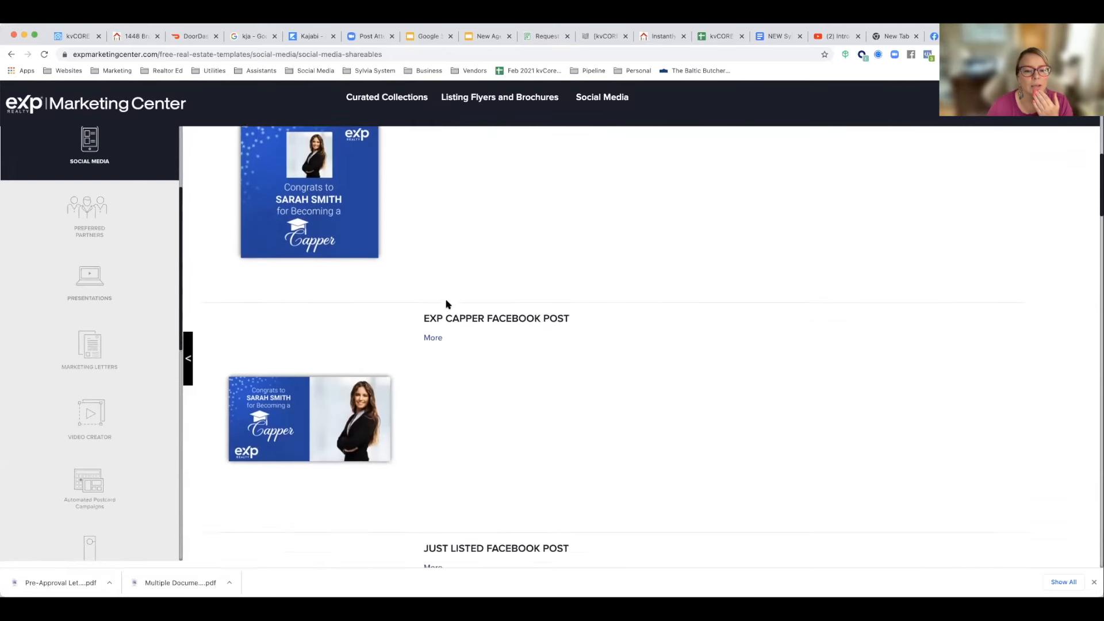
scroll(448, 304, down, 10)
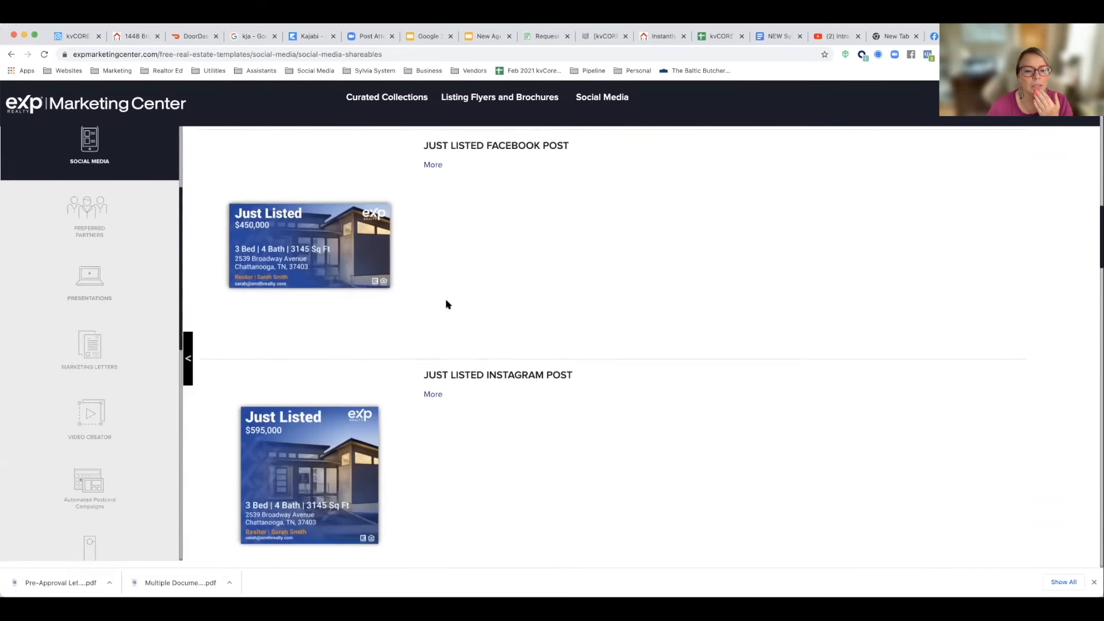
scroll(448, 304, down, 20)
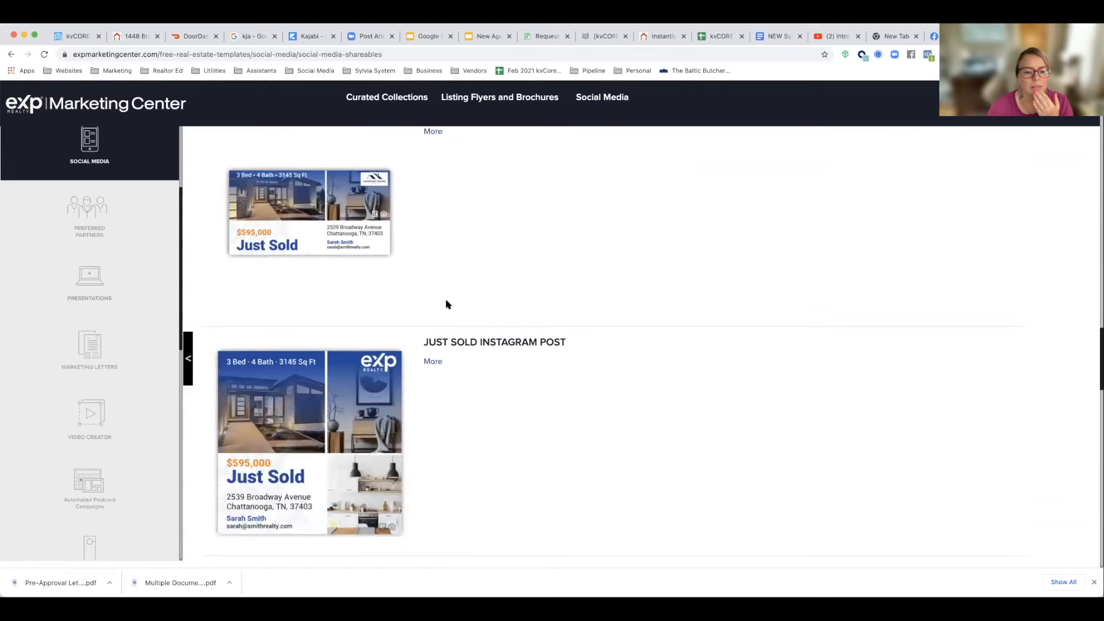
scroll(448, 304, down, 20)
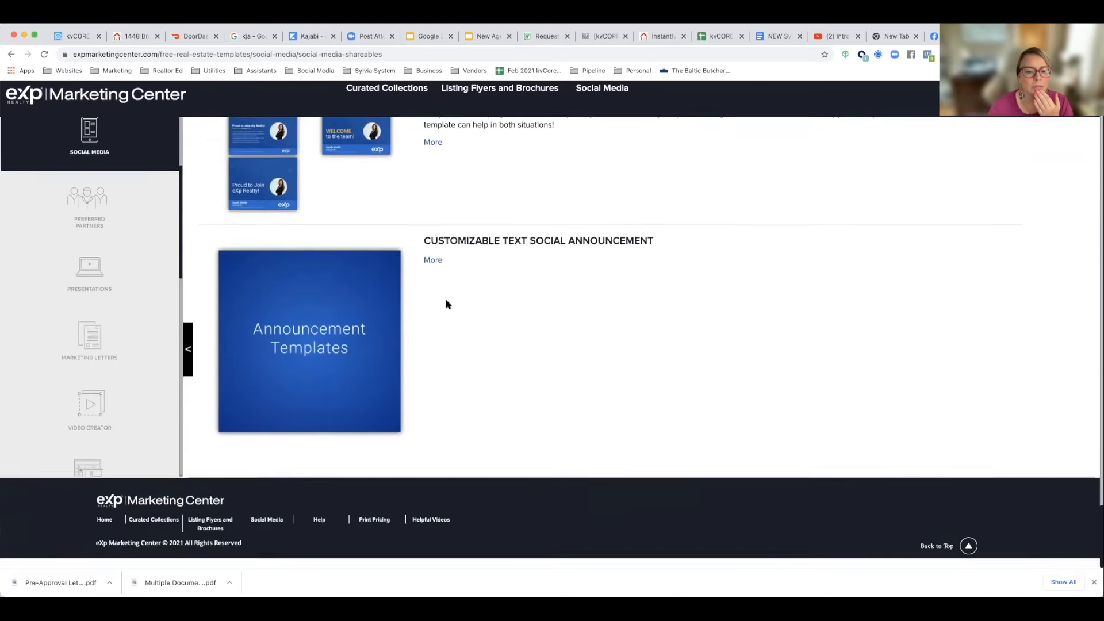
scroll(447, 304, up, 3)
scroll(448, 304, up, 1)
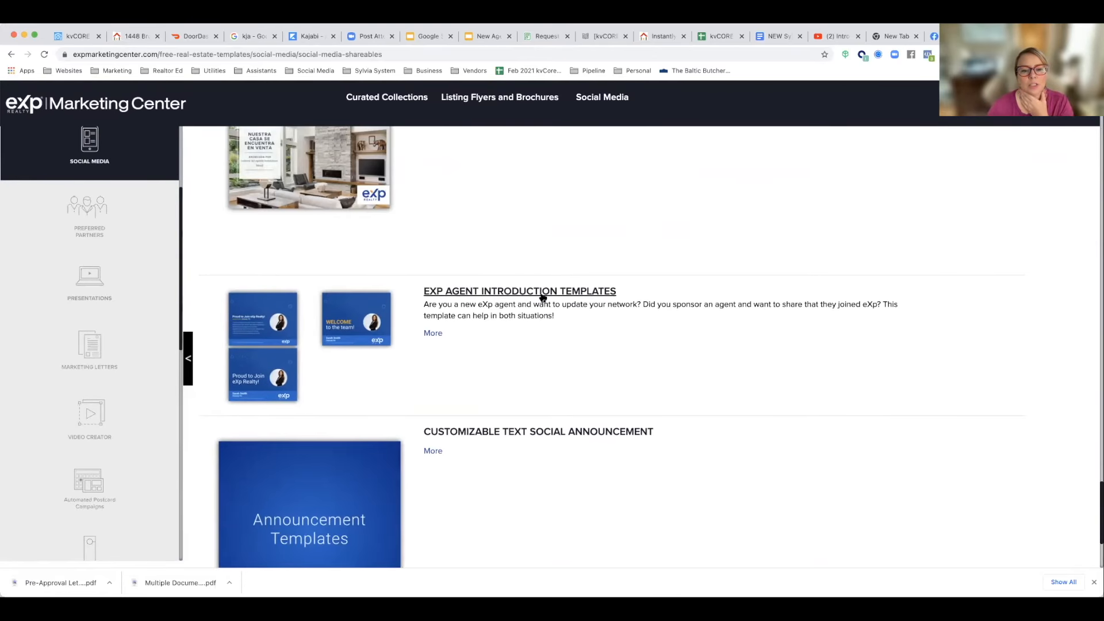
click(430, 333)
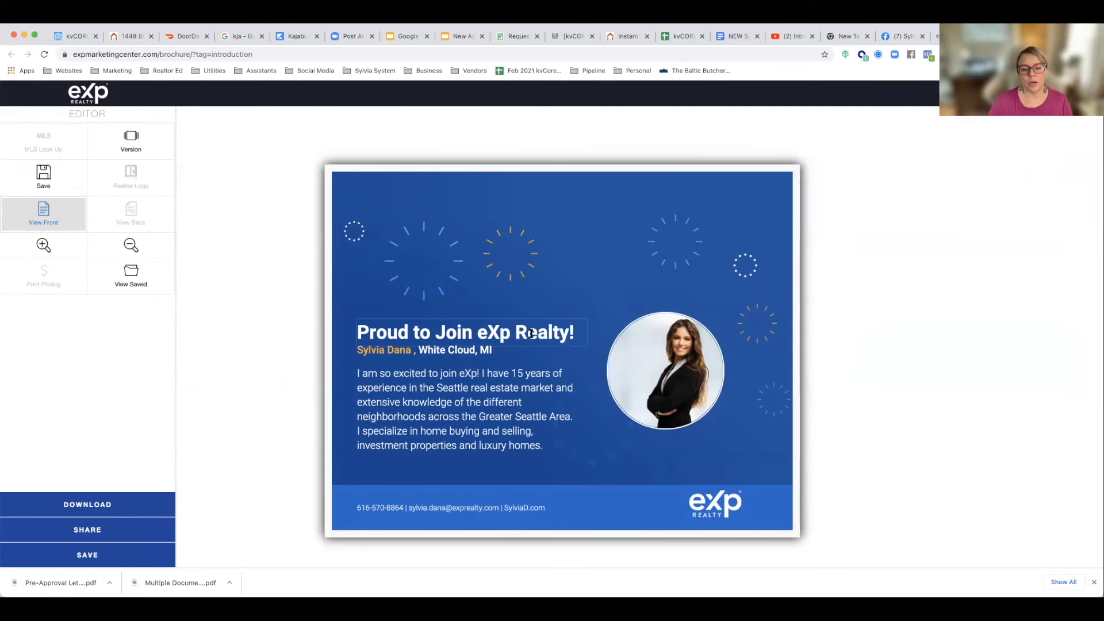
Step: Replace the template's placeholder portrait with an uploaded headshot and accept the photo crop
click(397, 333)
click(393, 374)
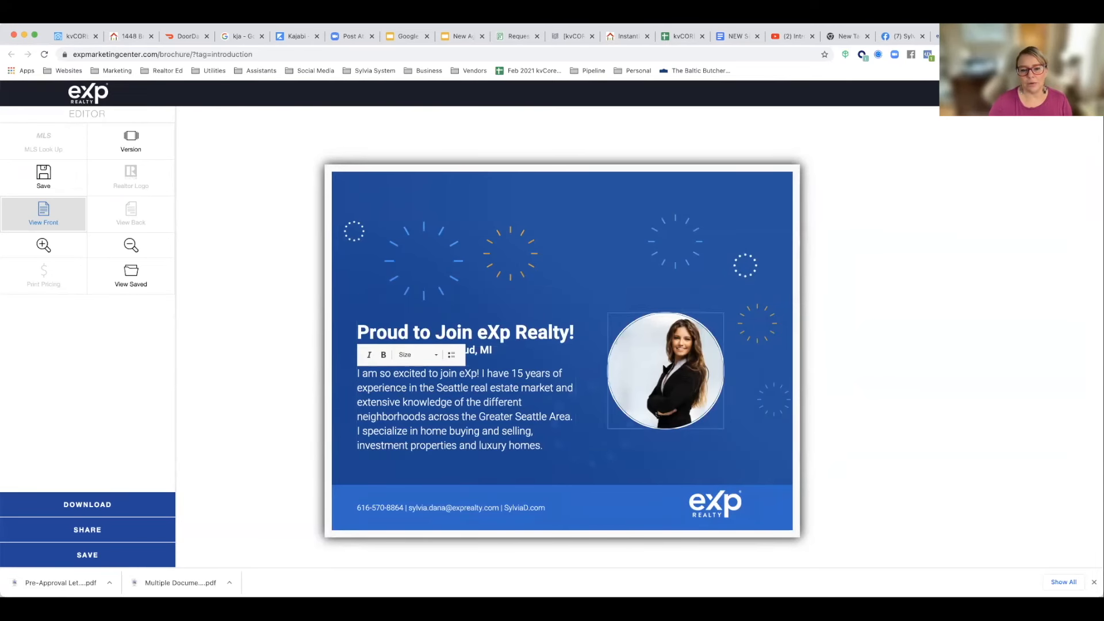
click(665, 369)
click(434, 151)
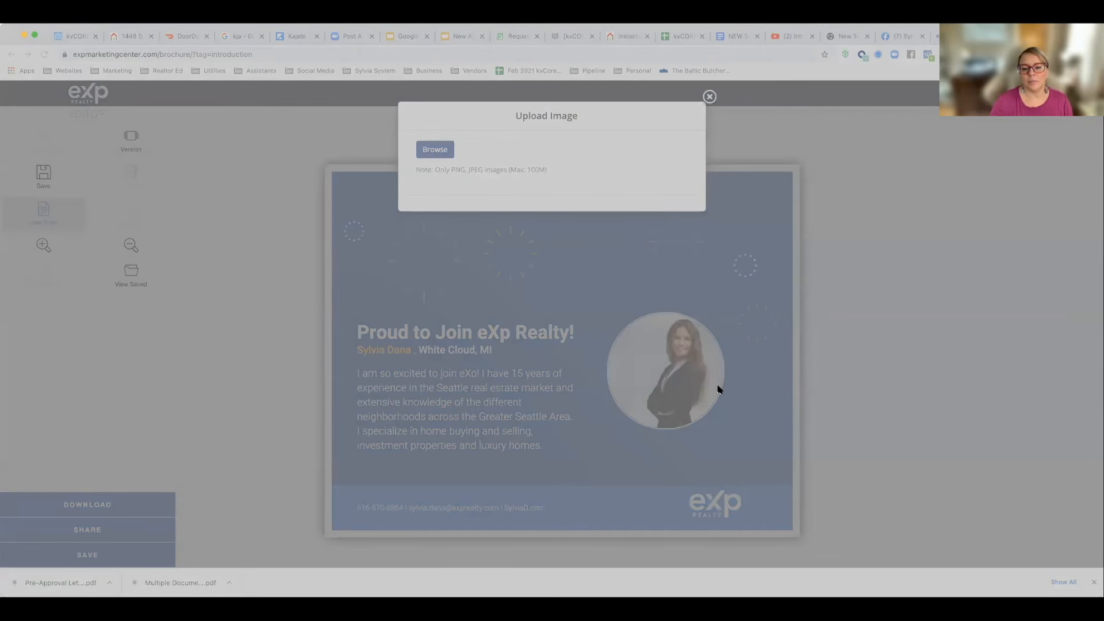
click(727, 407)
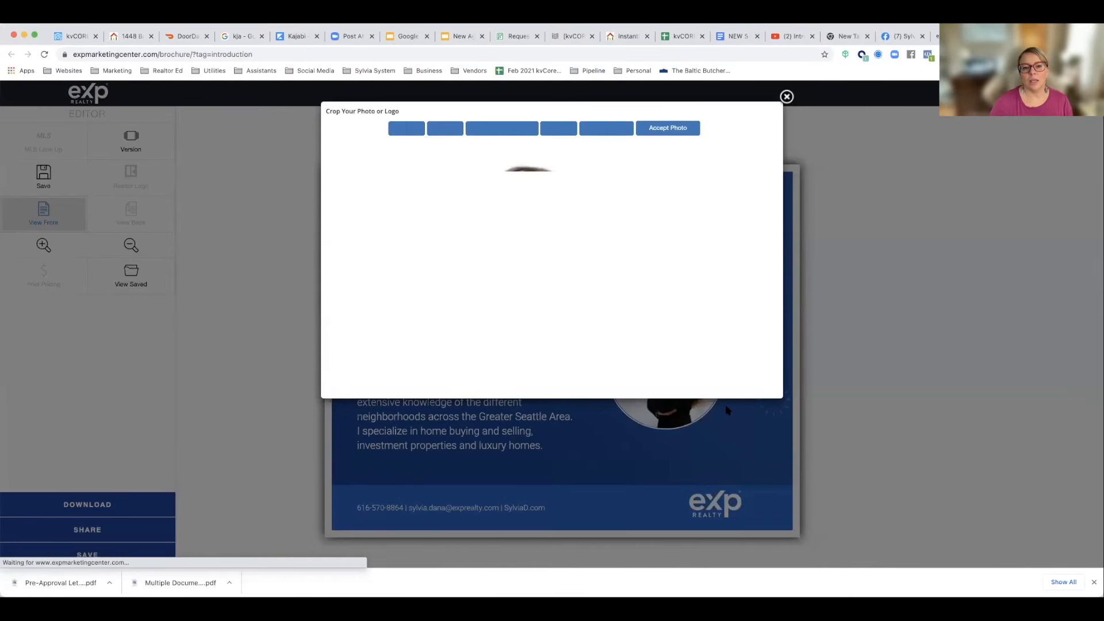
click(674, 128)
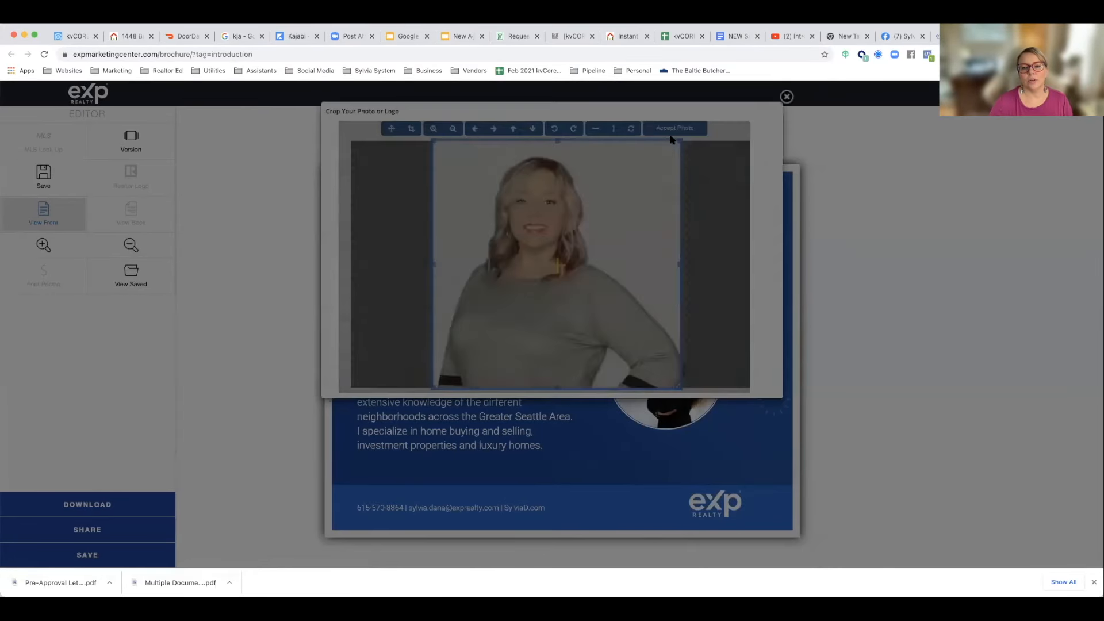
click(626, 315)
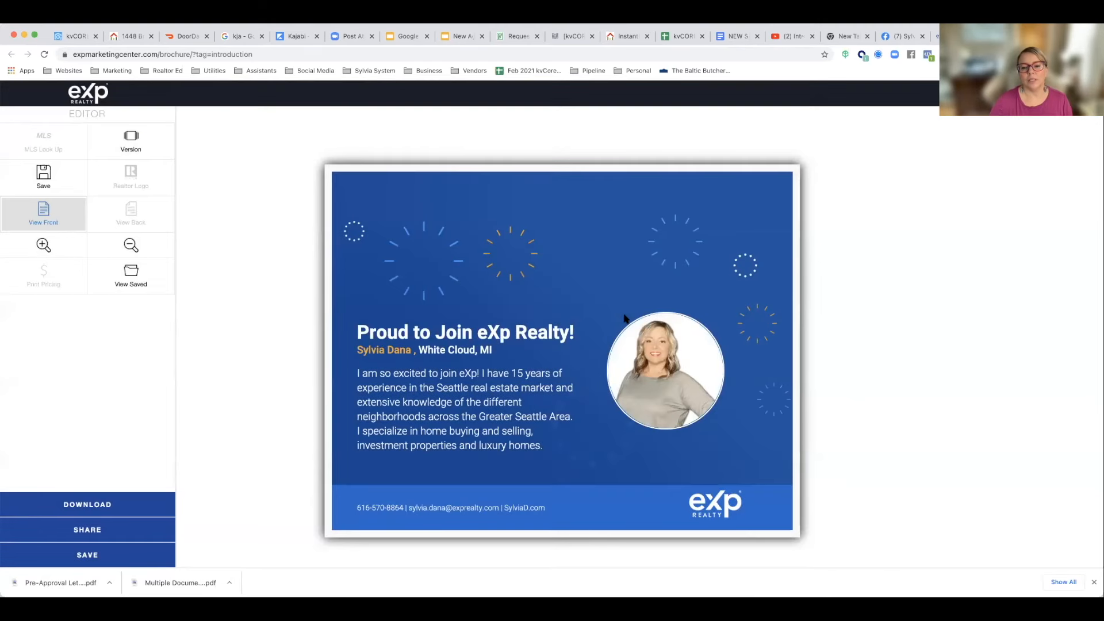
Step: Review the editable name-and-location line of the introduction graphic and look at its download options
click(424, 350)
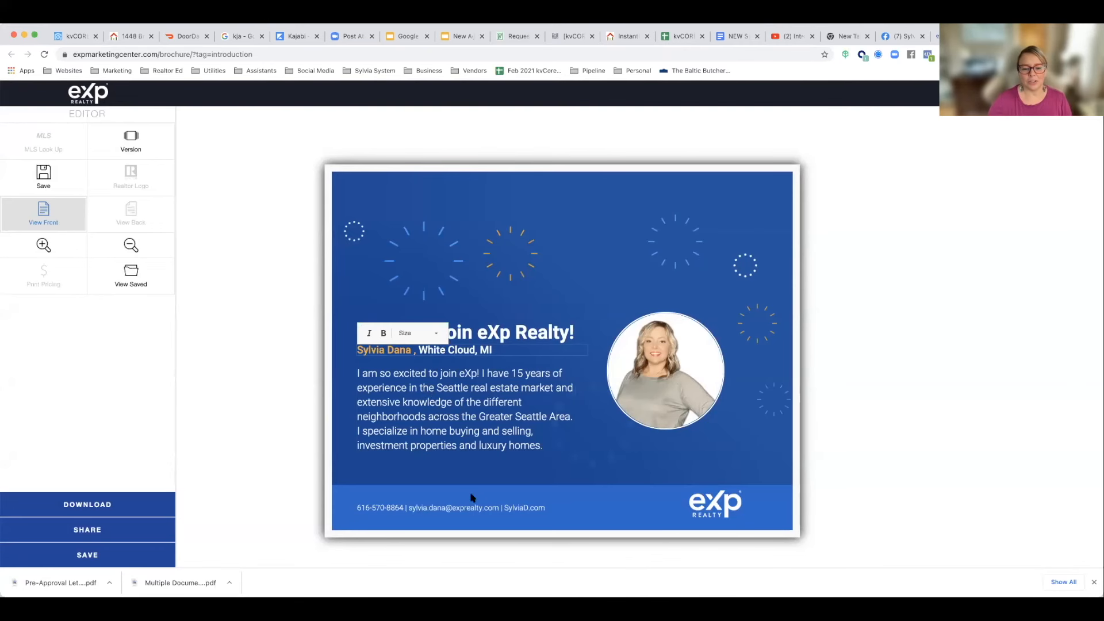
click(541, 465)
scroll(537, 466, down, 3)
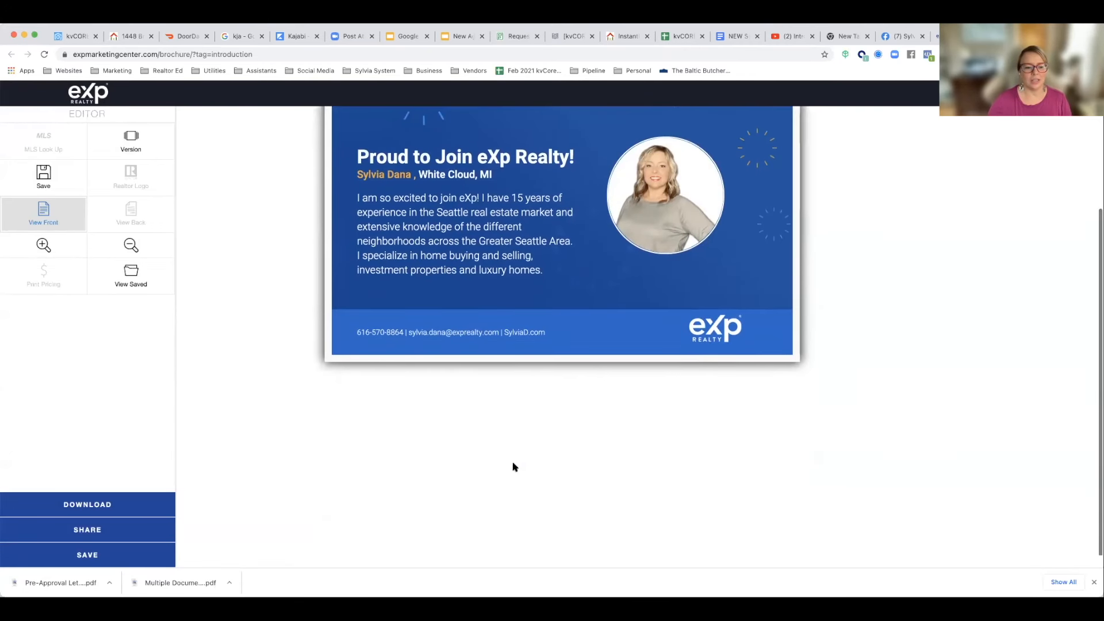
scroll(218, 466, up, 3)
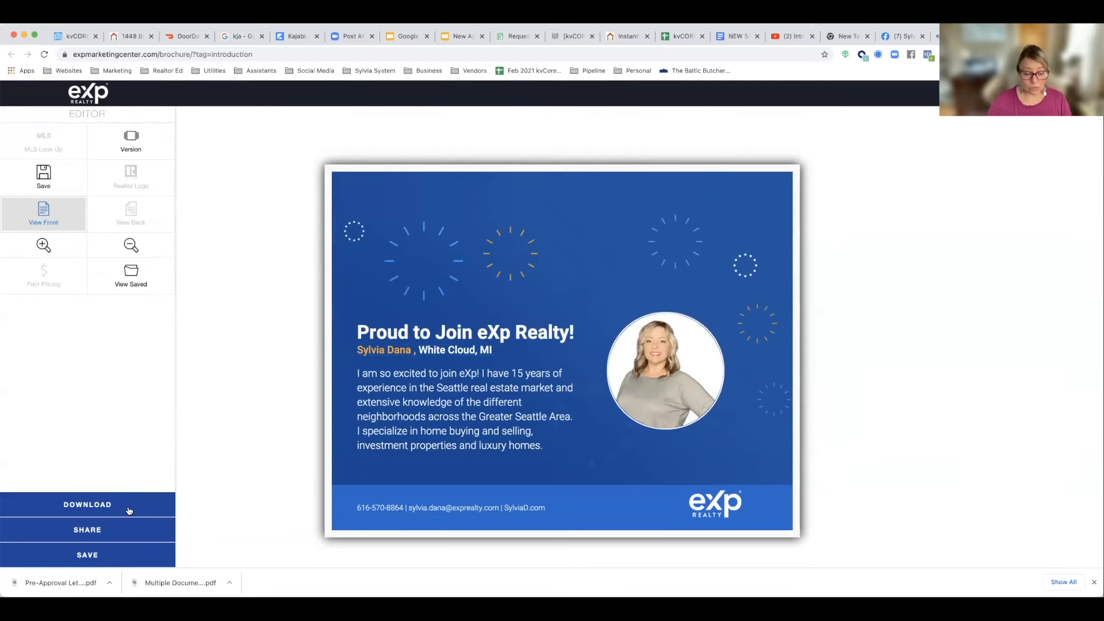
click(133, 511)
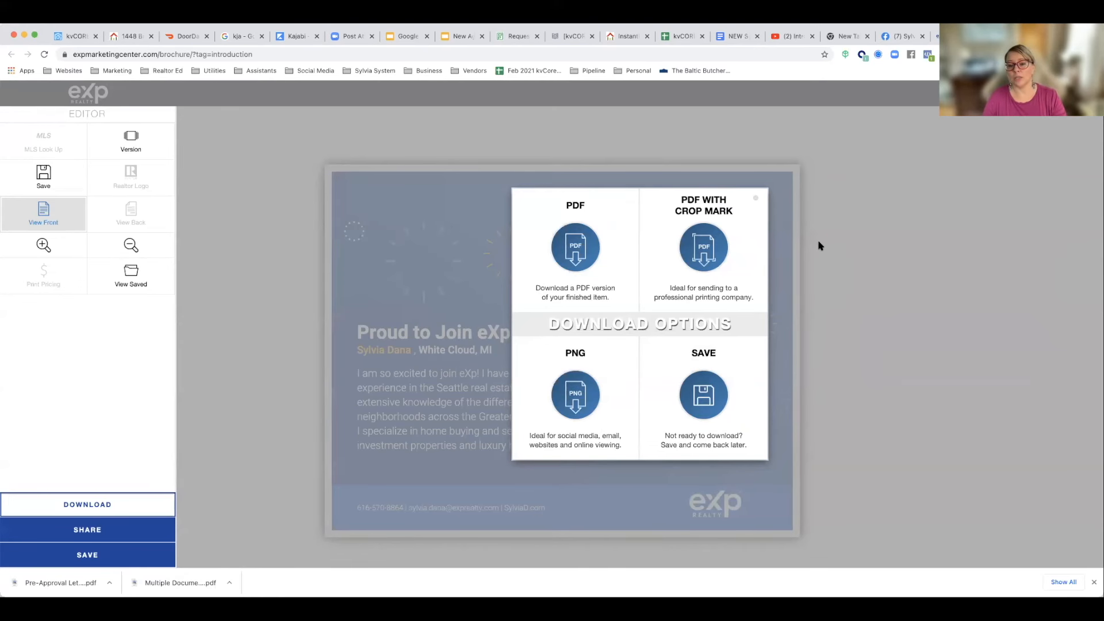
click(755, 200)
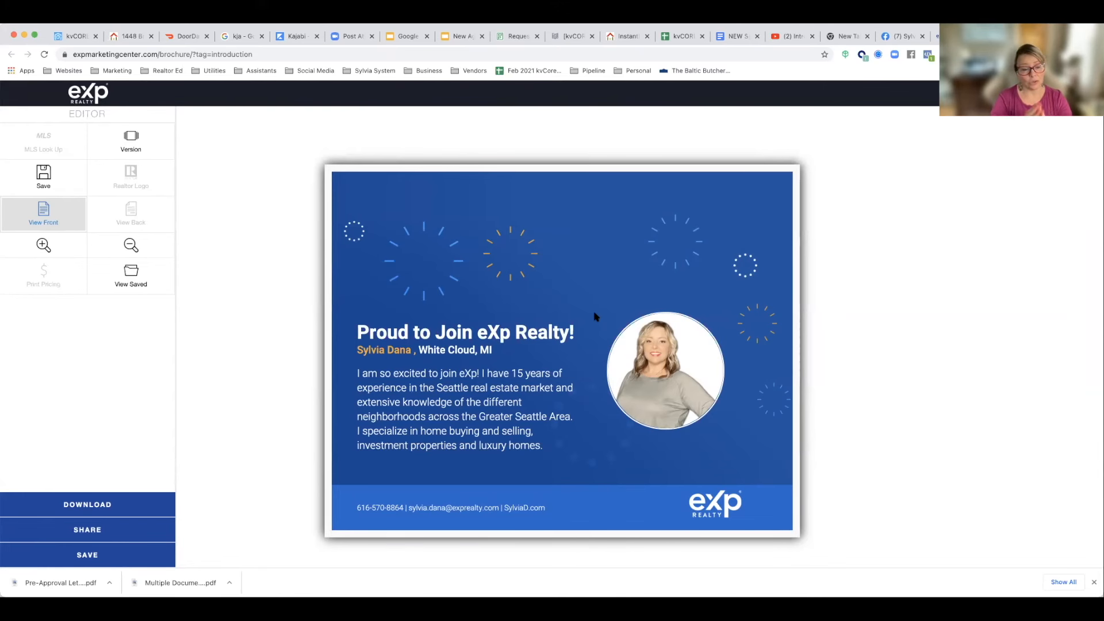
Step: Switch to the New Agent Kit for kvCore presentation in Google Slides and go over the "How to Learn kvCore" slide
scroll(594, 317, down, 5)
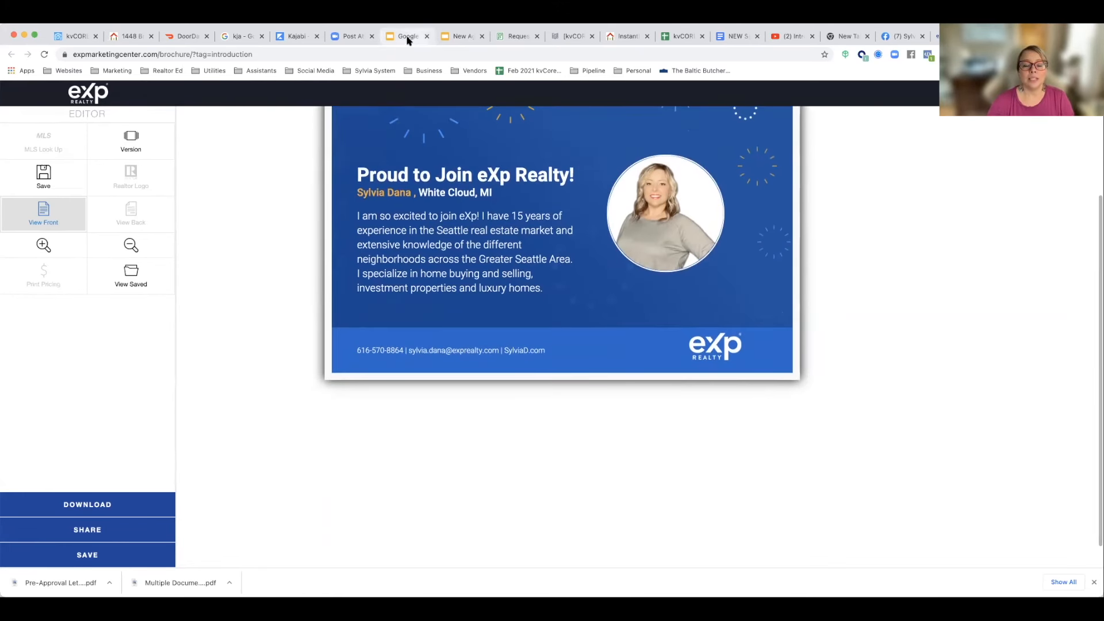
click(402, 38)
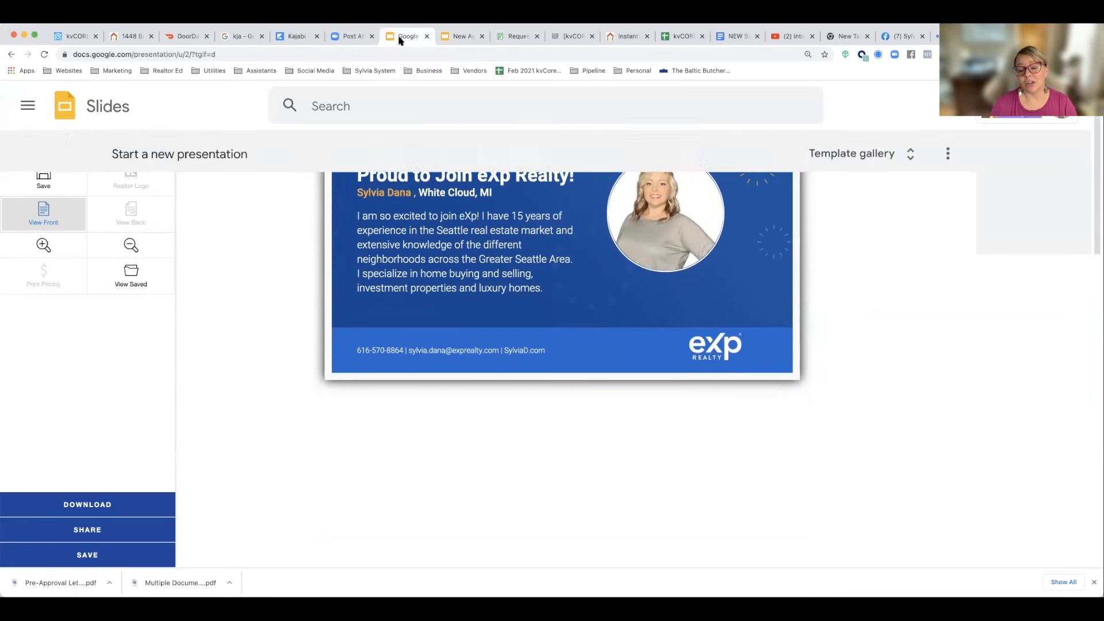
click(444, 40)
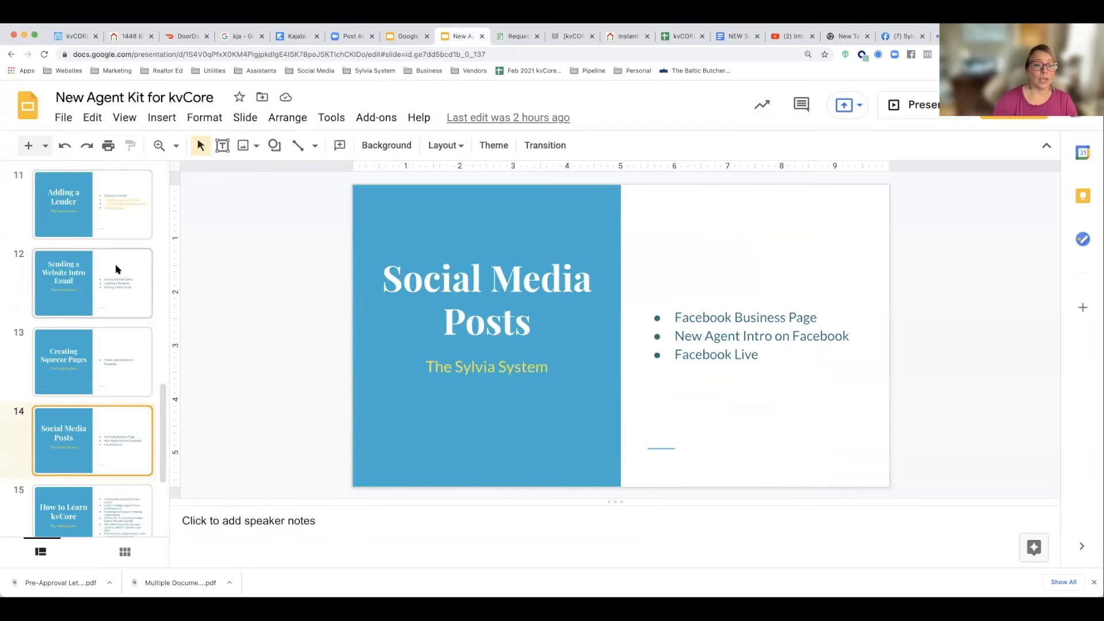
key(Down)
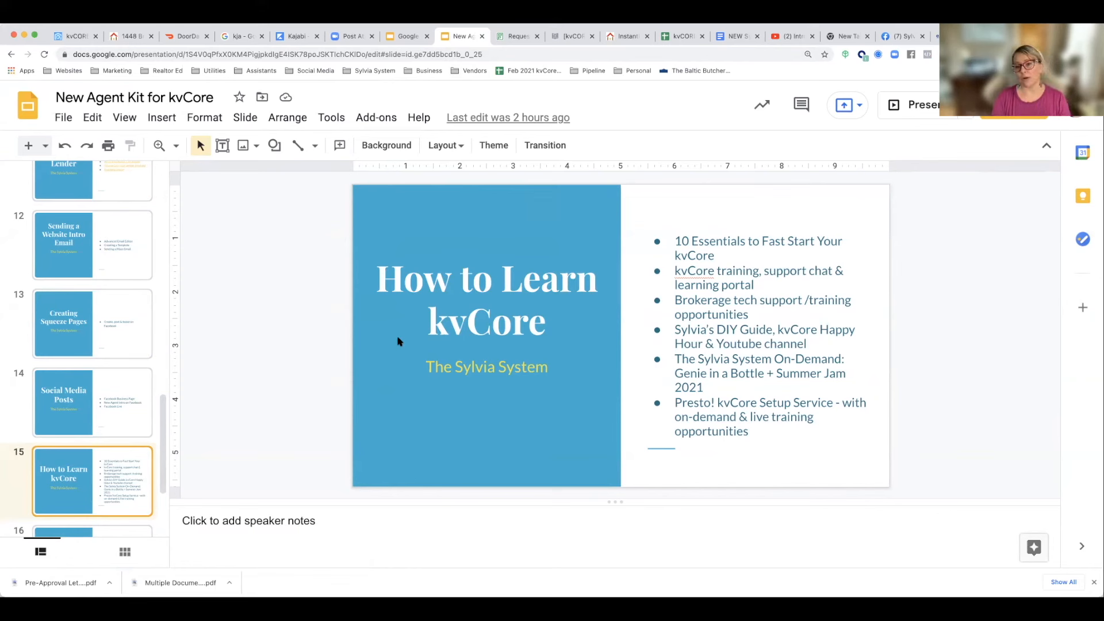
drag(719, 256, 685, 244)
click(719, 264)
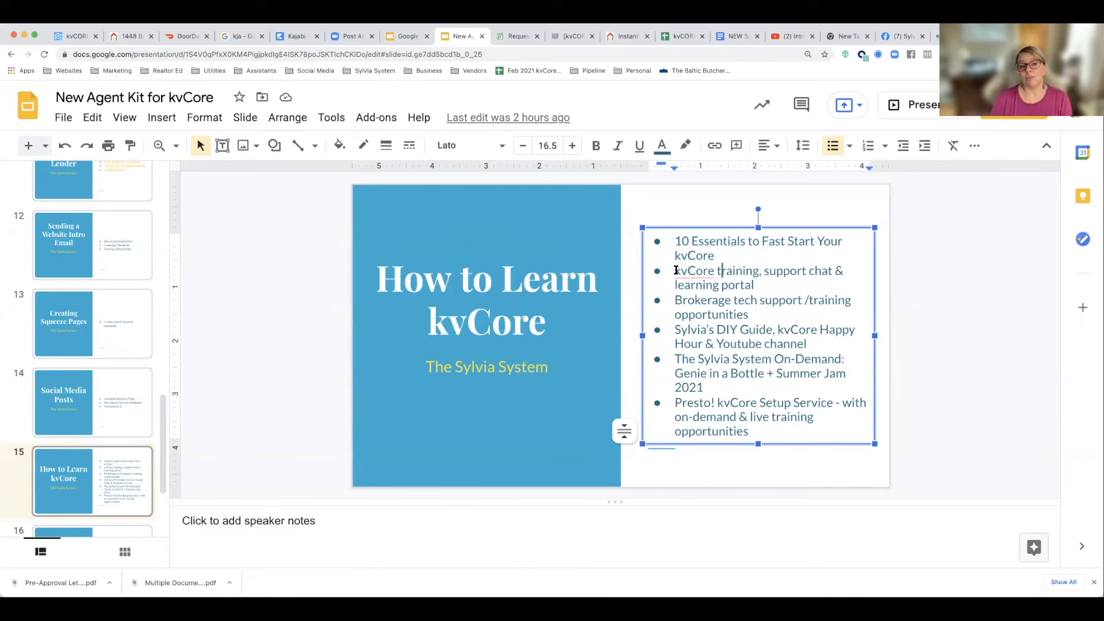
Step: Switch to the kvCORE dashboard and look at the Agent Success Plan course and the Support & Training resources
click(68, 34)
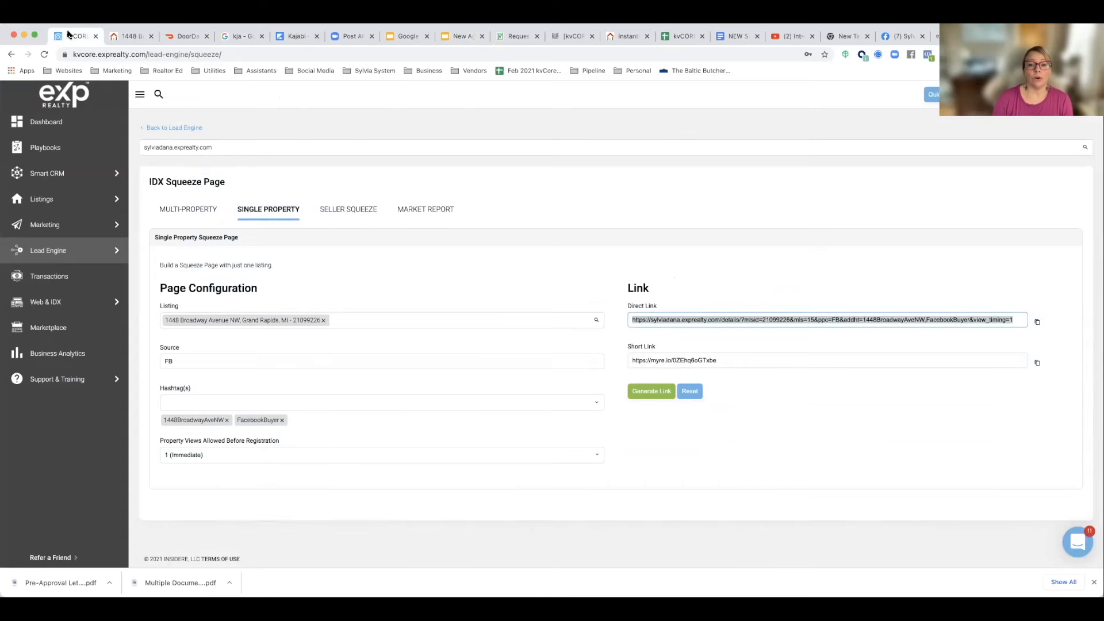
click(58, 103)
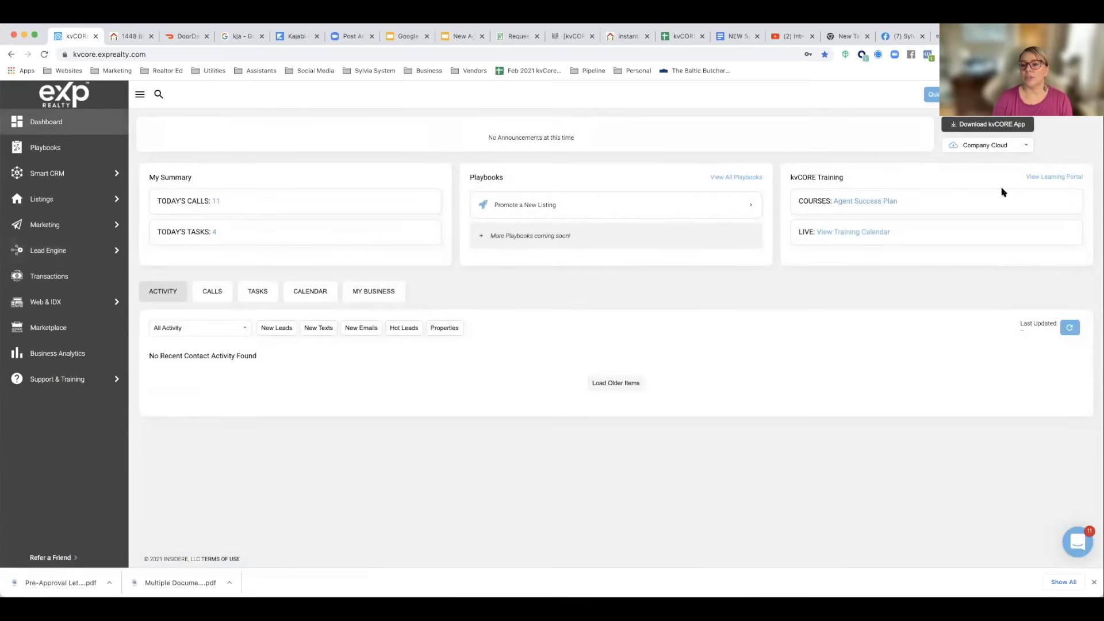
click(861, 202)
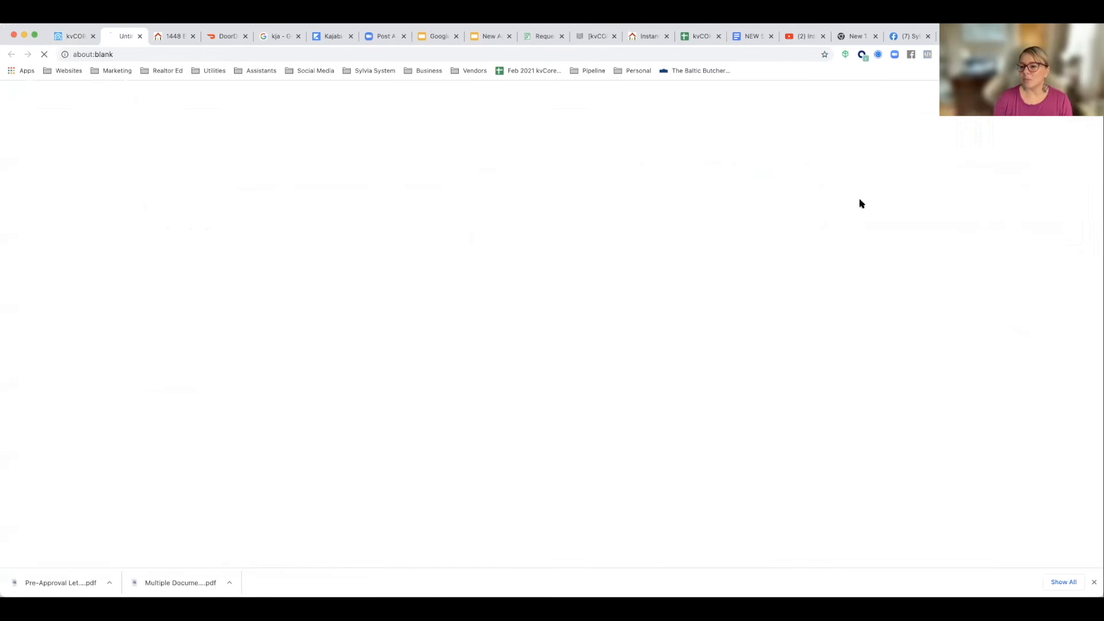
click(145, 36)
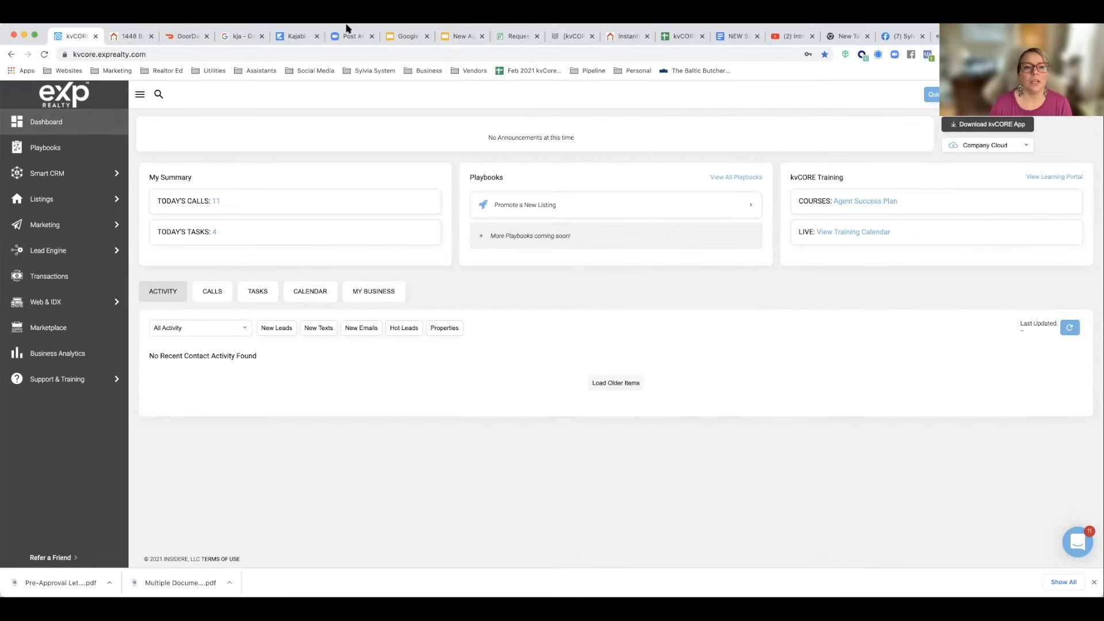
mouse_move(55, 381)
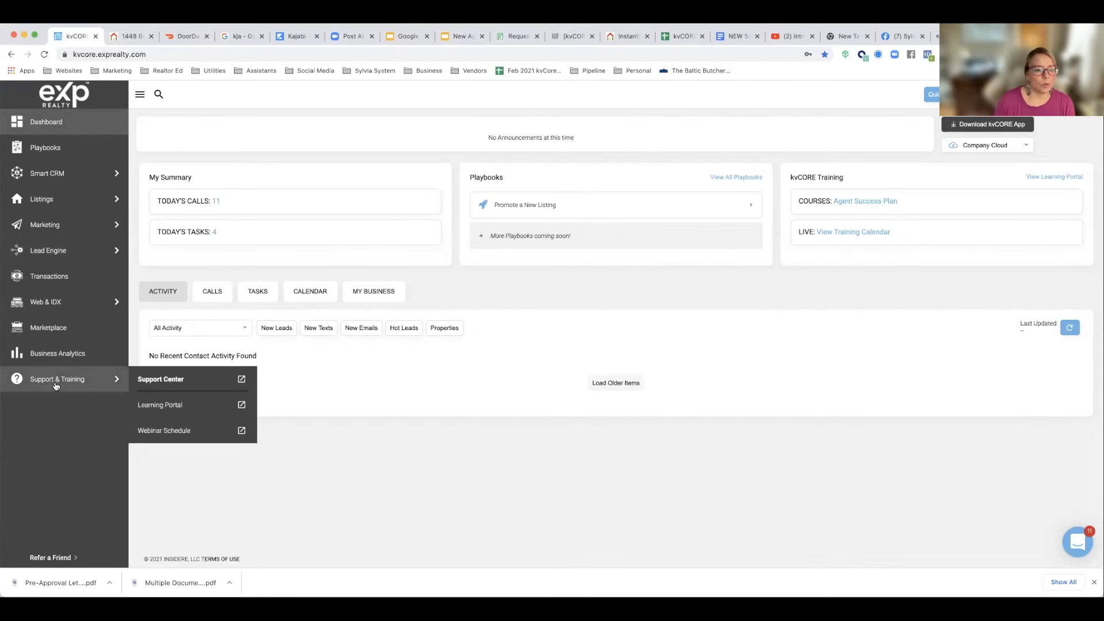